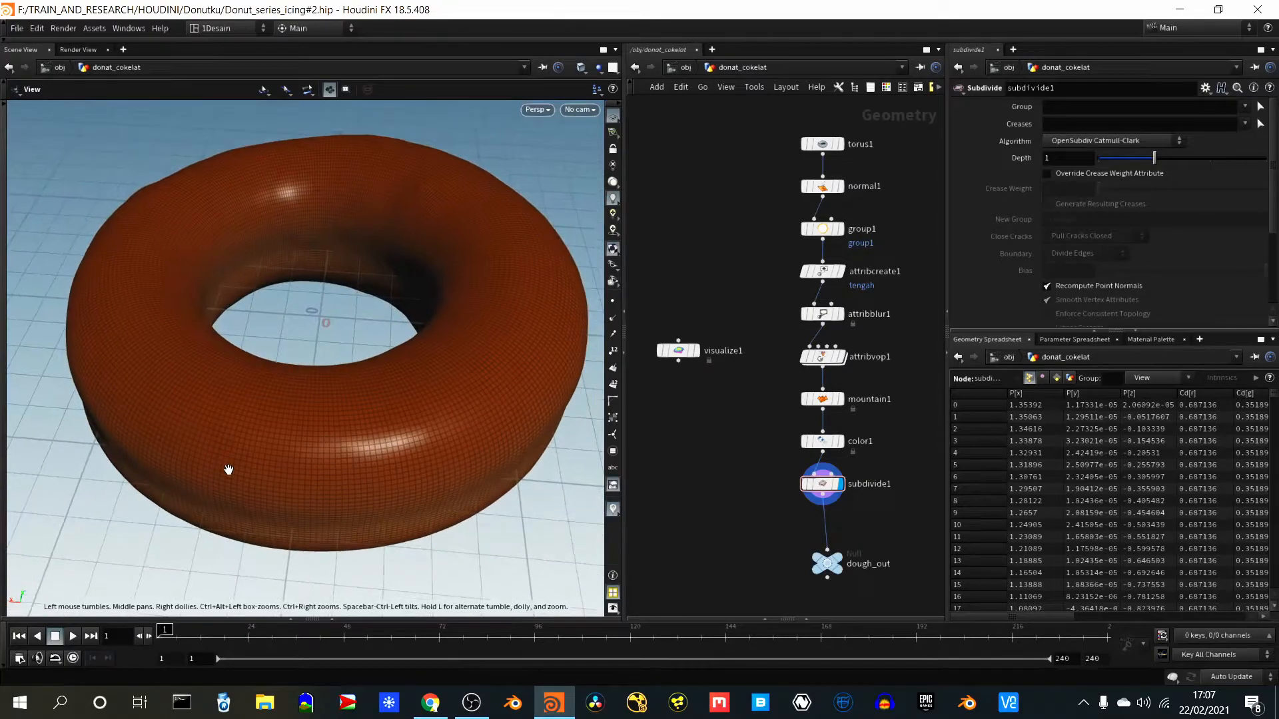
drag(229, 468, 251, 442)
right_drag(155, 478, 271, 462)
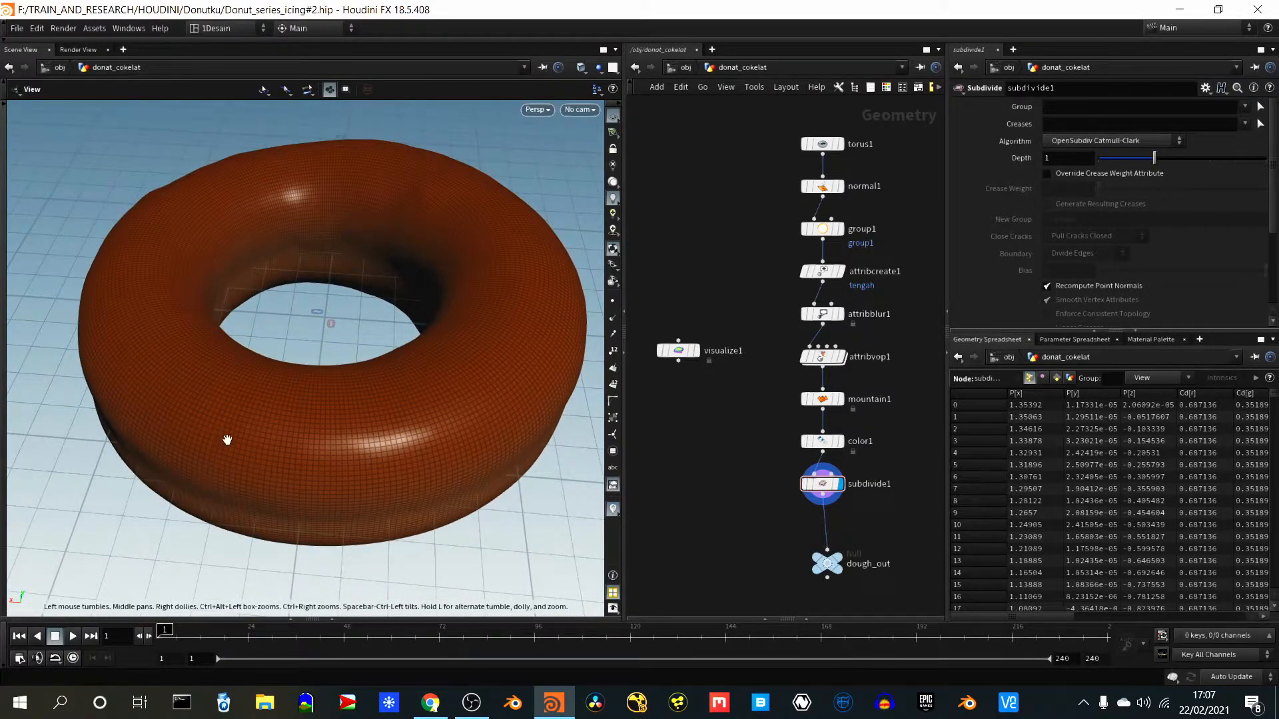
mouse_move(231, 460)
mouse_down()
mouse_move(225, 377)
mouse_move(214, 448)
mouse_move(257, 428)
mouse_move(217, 448)
mouse_move(229, 444)
mouse_up()
middle_drag(230, 445, 240, 379)
scroll(241, 379, down, 3)
mouse_move(240, 379)
mouse_down()
mouse_move(241, 401)
mouse_move(255, 405)
mouse_up()
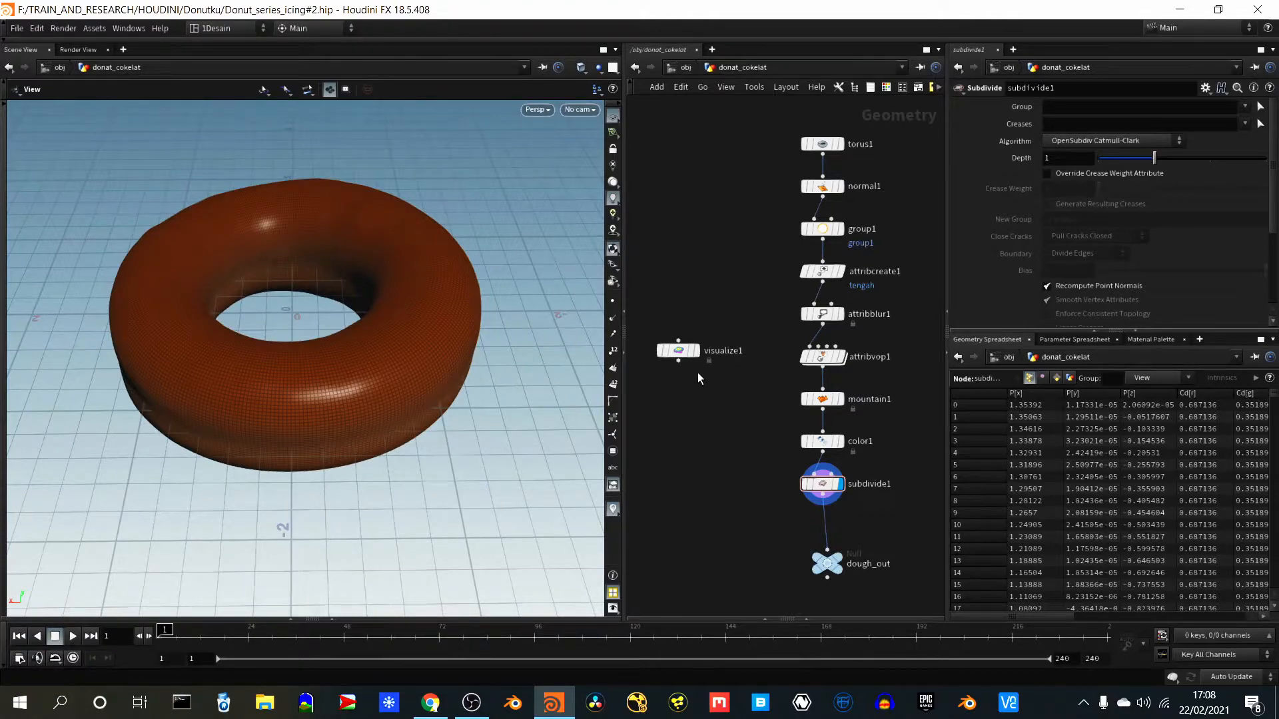
- Move the unconnected visualize1 node down the network, level with the lower end of the dough chain
scroll(741, 411, down, 2)
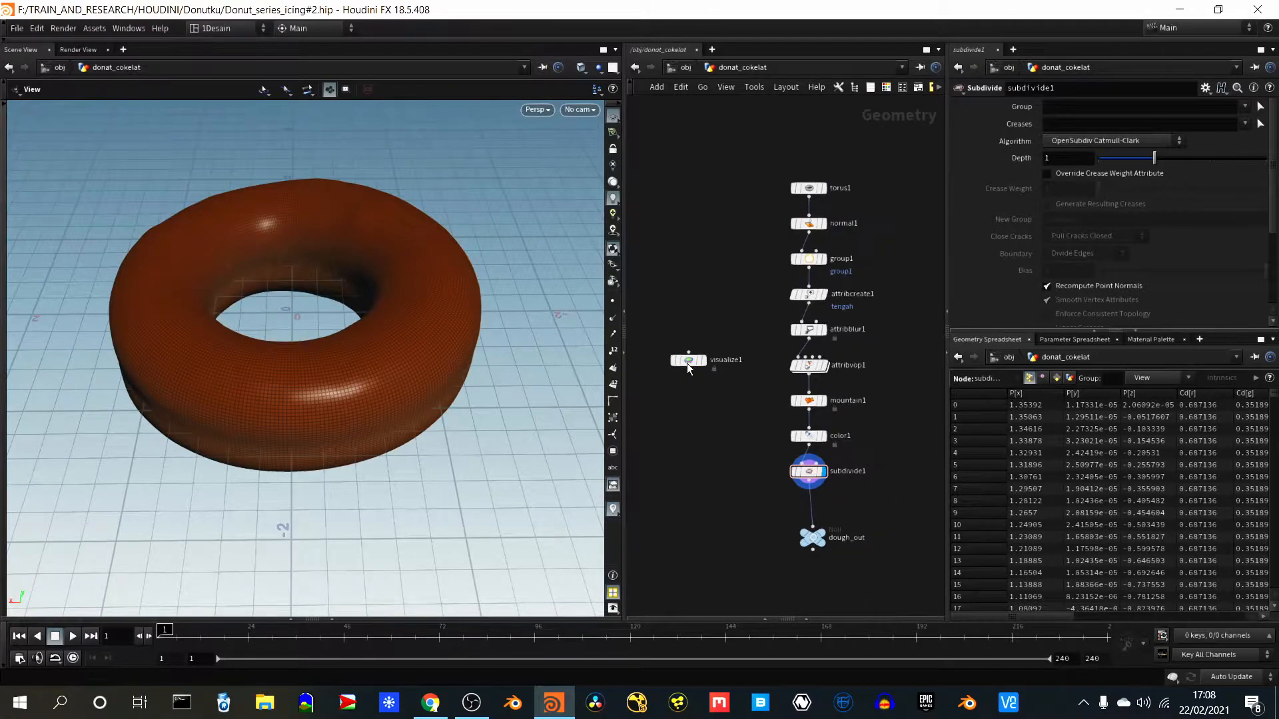
drag(686, 360, 683, 430)
scroll(740, 397, down, 1)
scroll(710, 389, up, 2)
scroll(737, 418, down, 1)
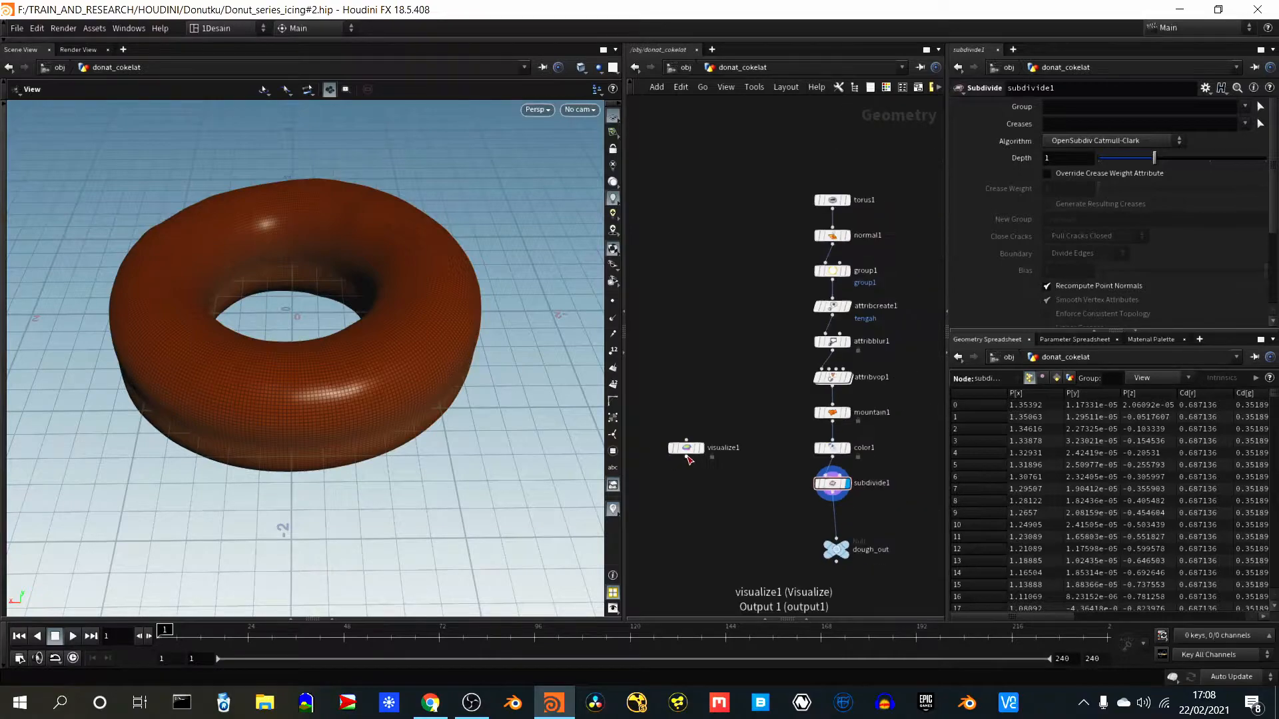
drag(686, 456, 662, 533)
scroll(714, 419, down, 1)
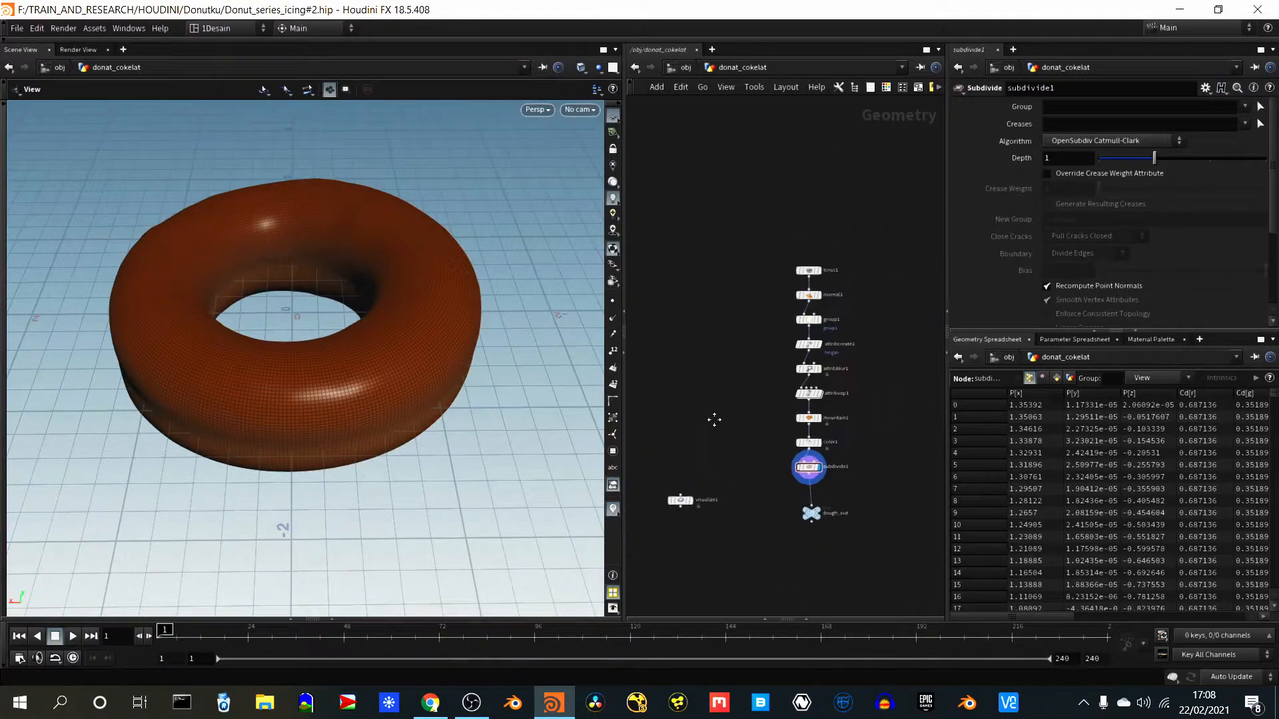
- Select the attribvop1 node in the dough chain and examine the donut's shape from the side and from above
middle_drag(714, 419, 738, 365)
scroll(773, 385, up, 2)
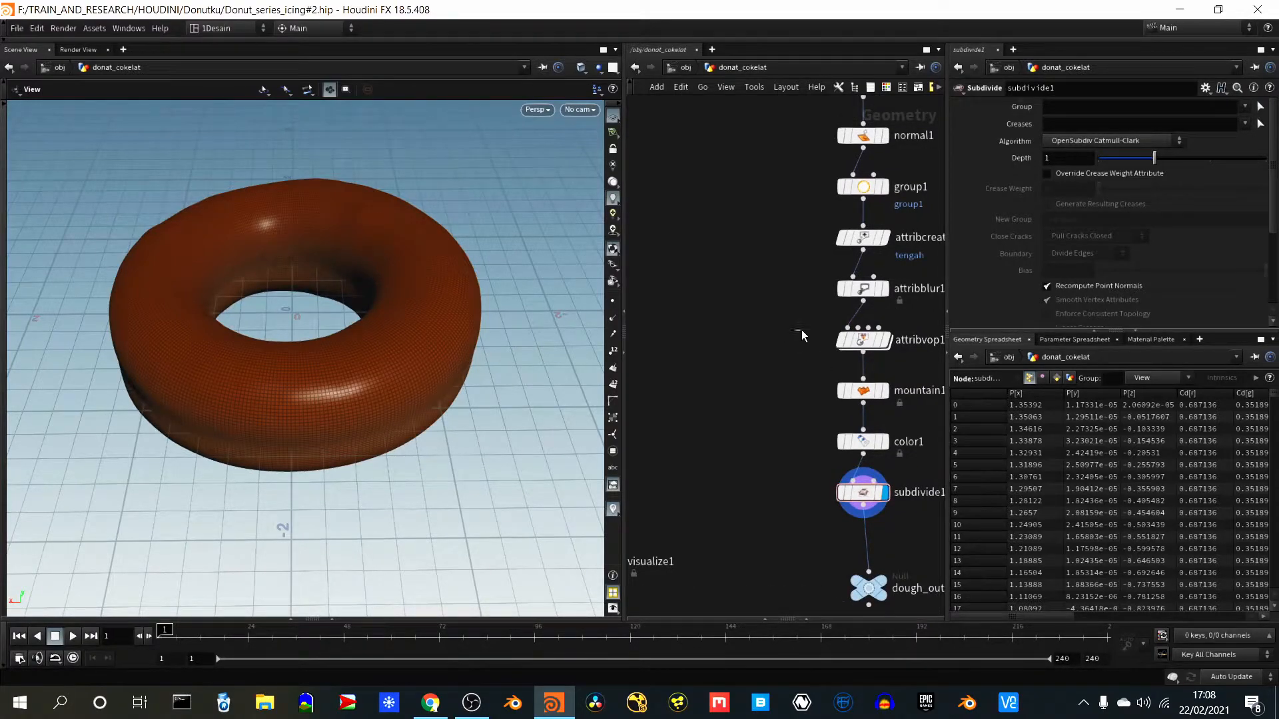
drag(900, 360, 919, 363)
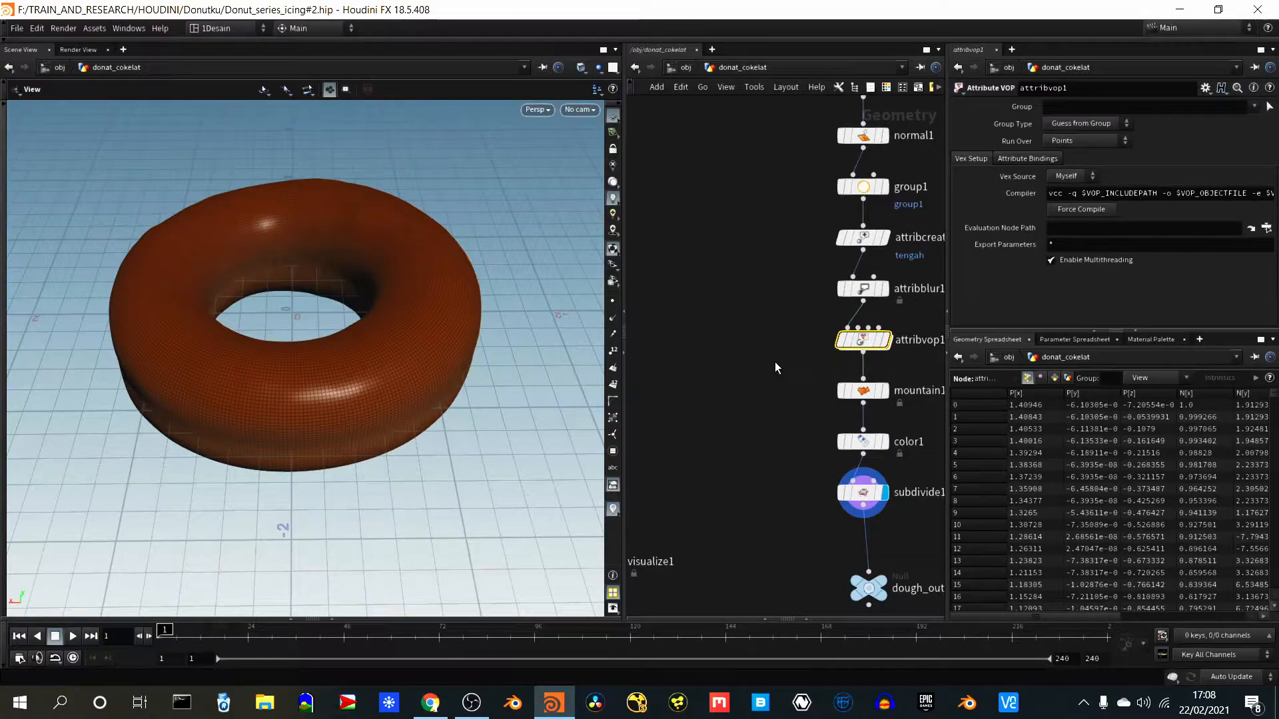
scroll(747, 377, down, 1)
mouse_move(861, 352)
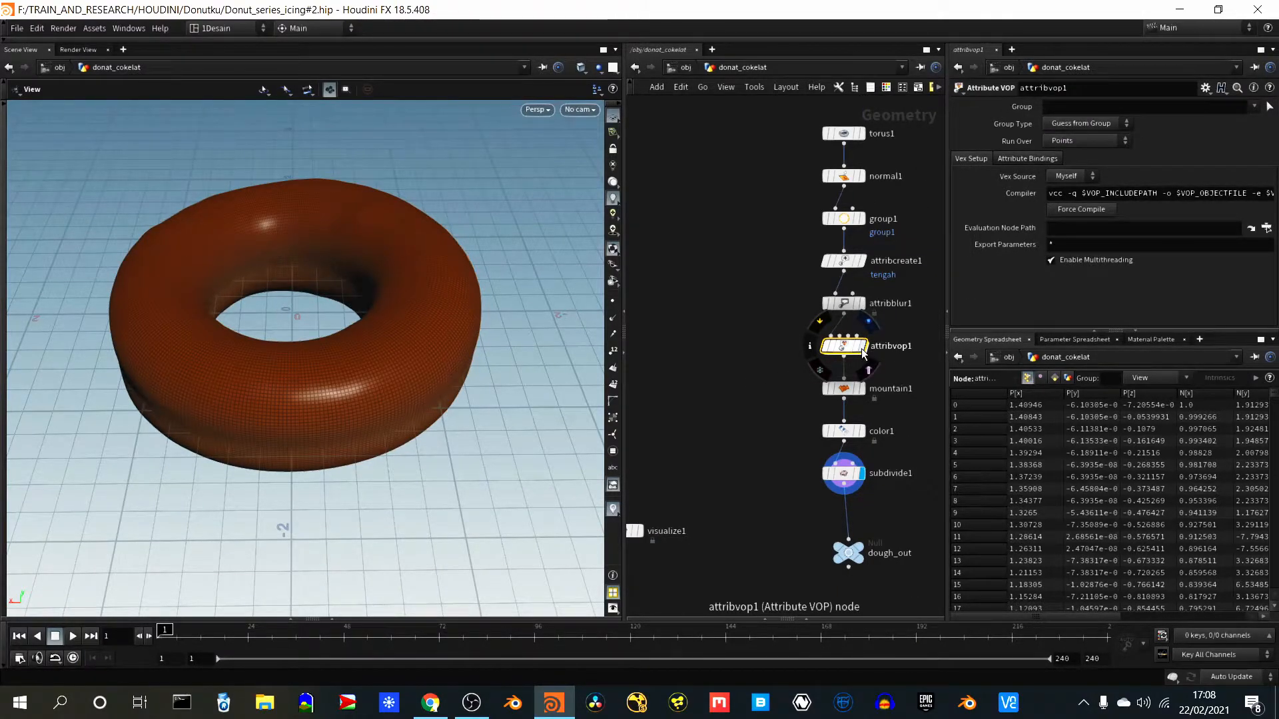
click(761, 345)
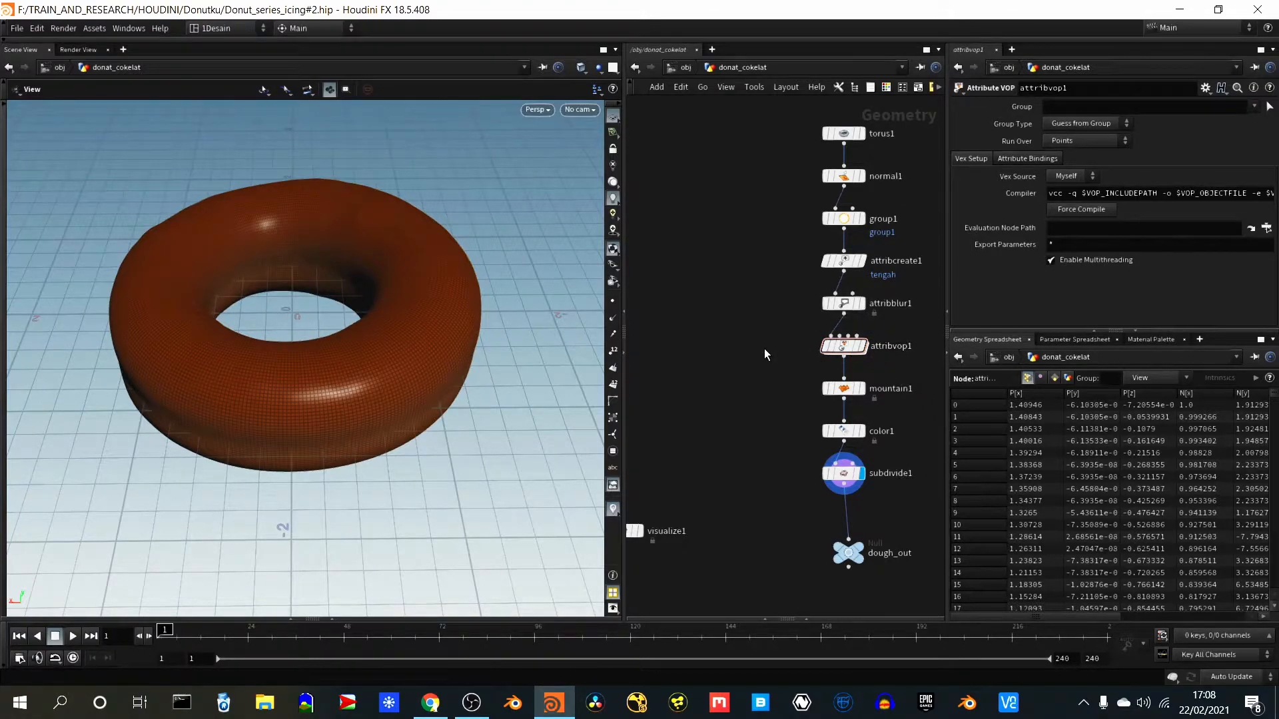
drag(415, 440, 385, 383)
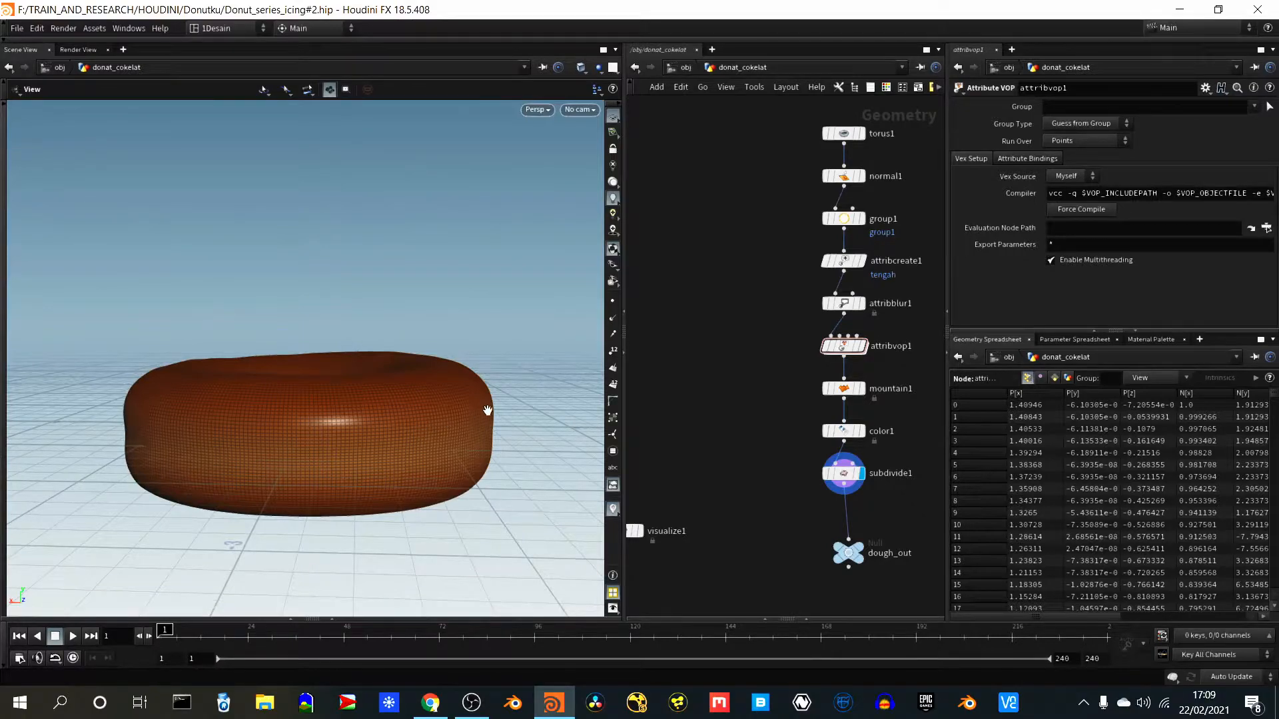
drag(306, 445, 319, 346)
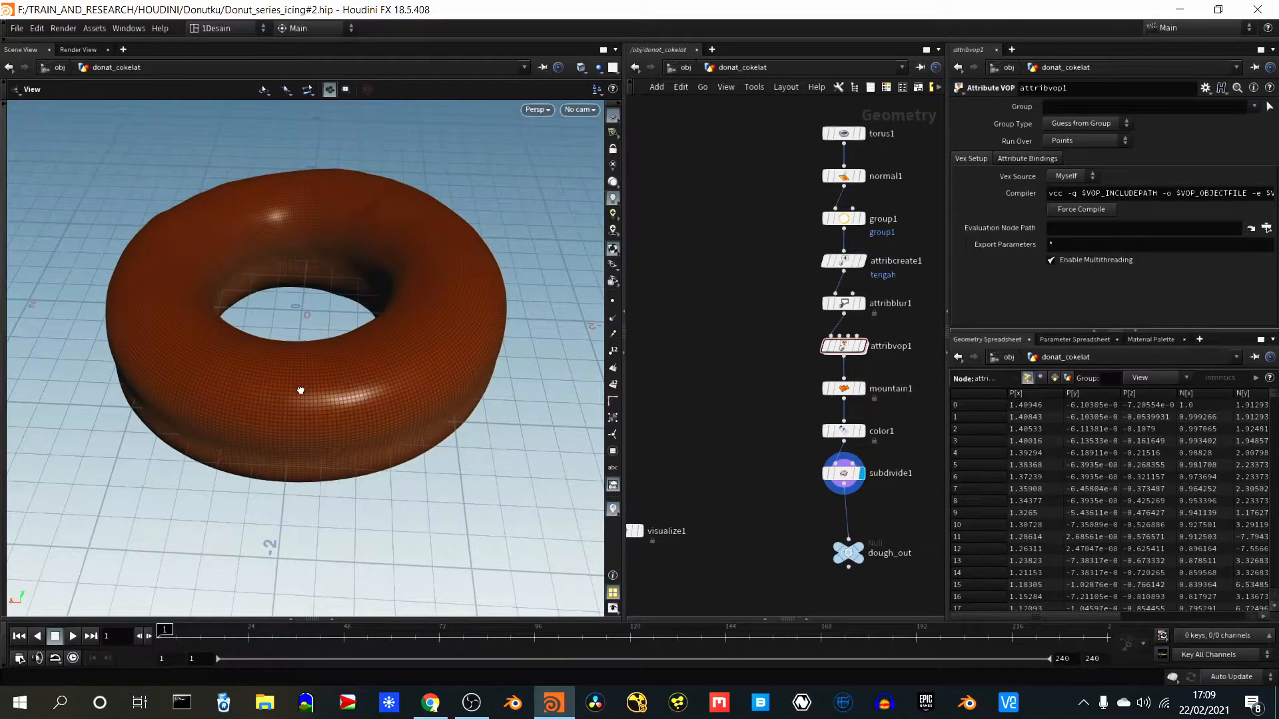
drag(300, 390, 308, 353)
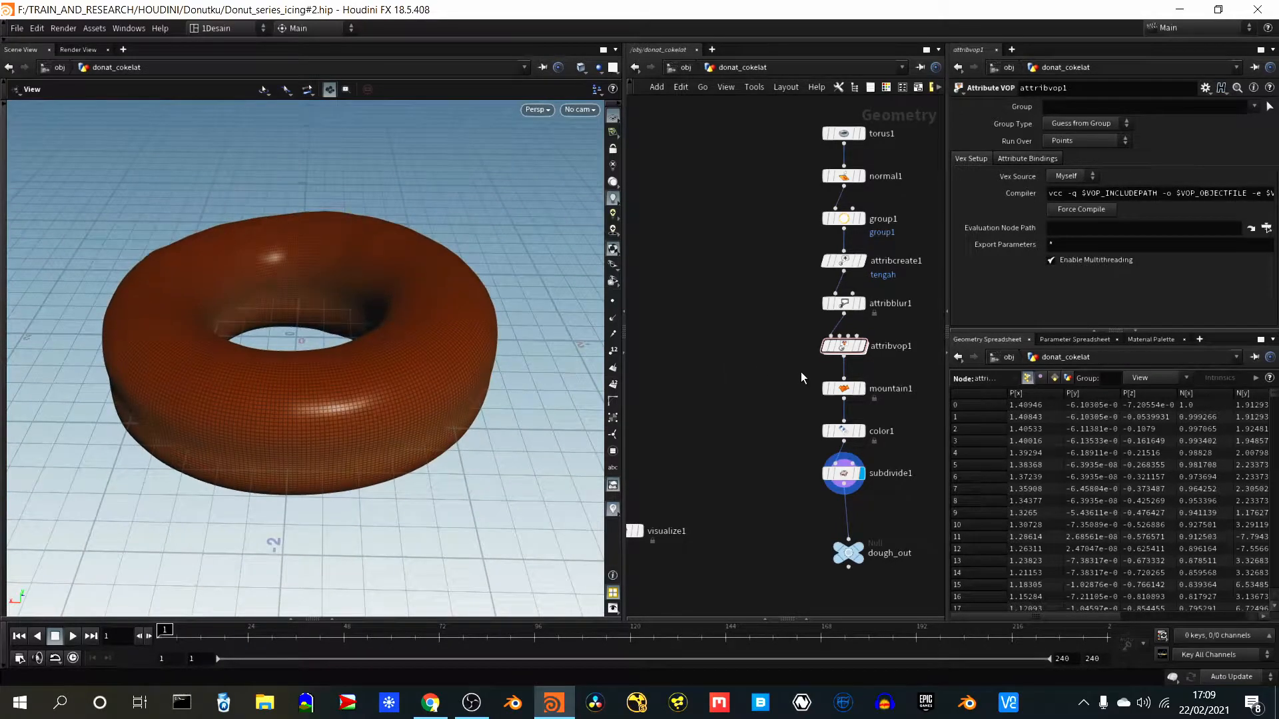
- Branch a new Group node off attribvop1's output, place it beside the dough chain and display it
click(843, 359)
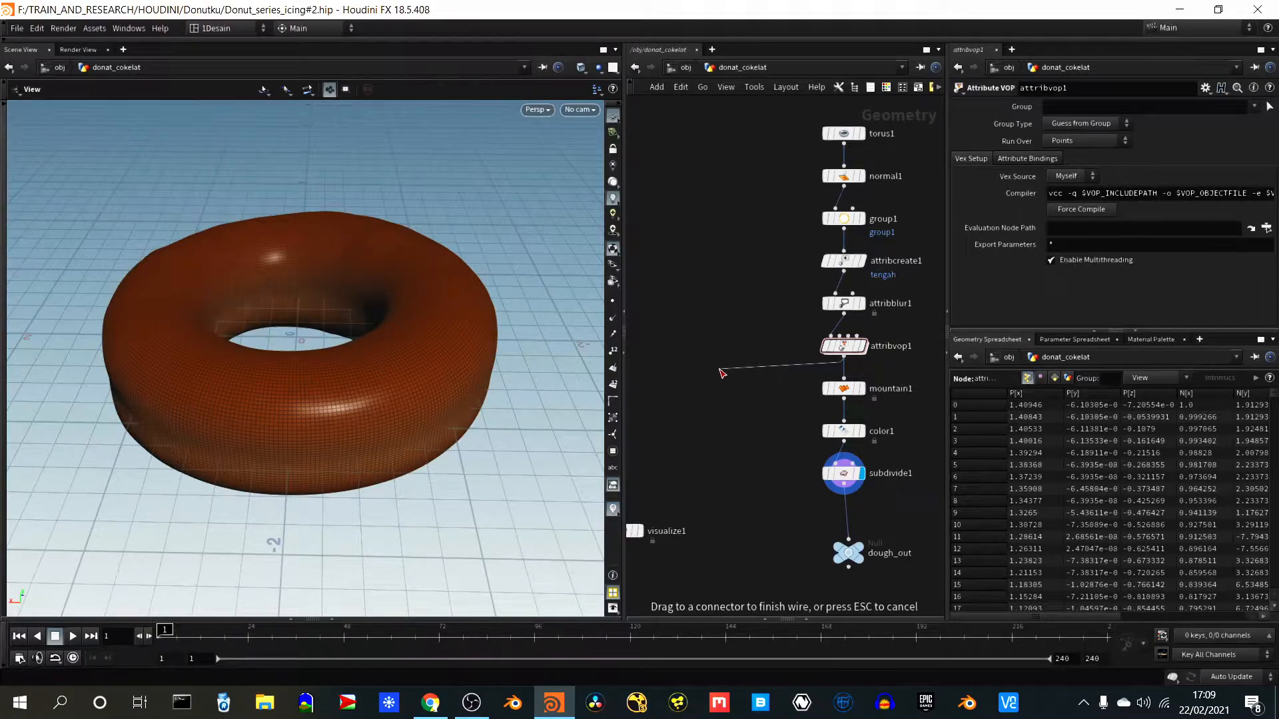
click(719, 369)
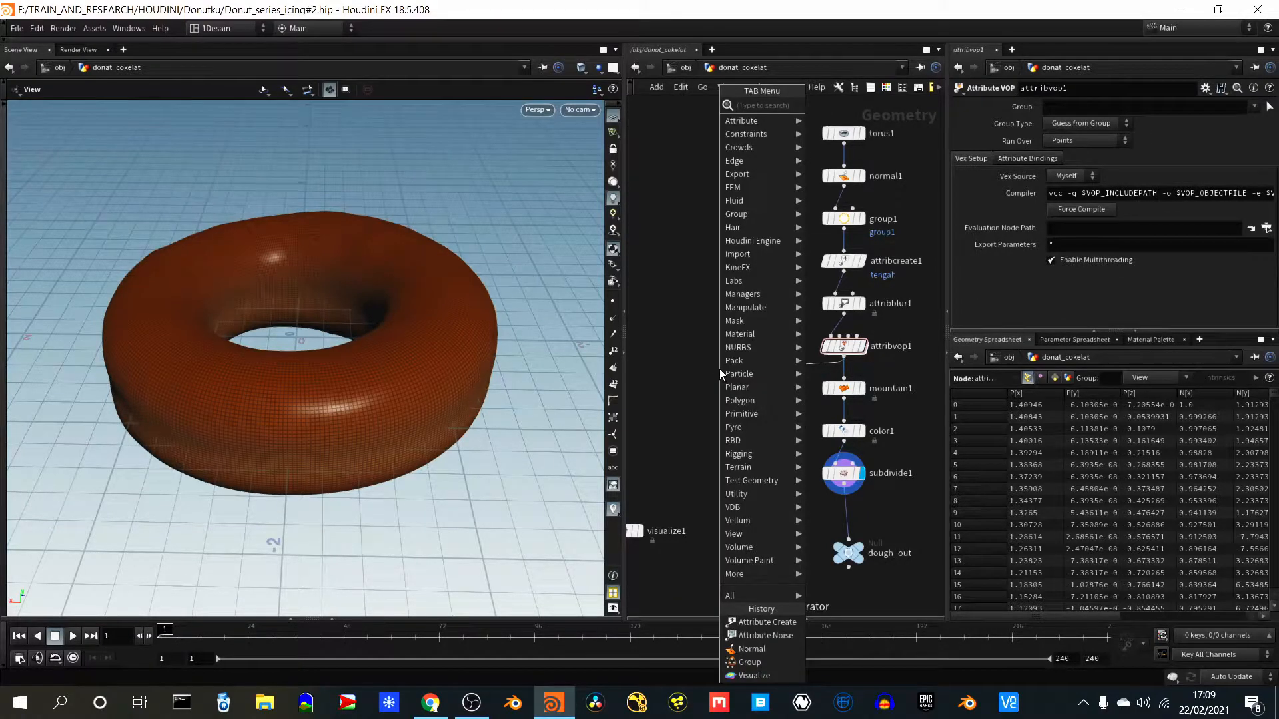
text(grou)
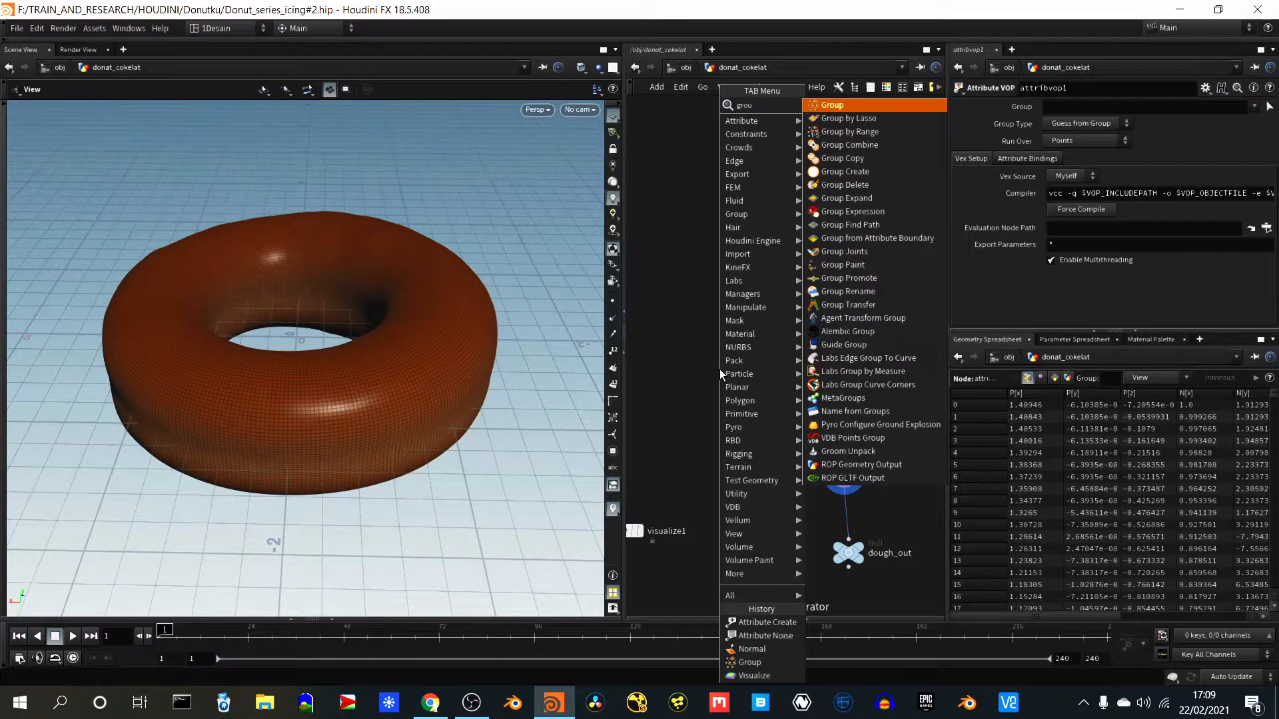
key(Return)
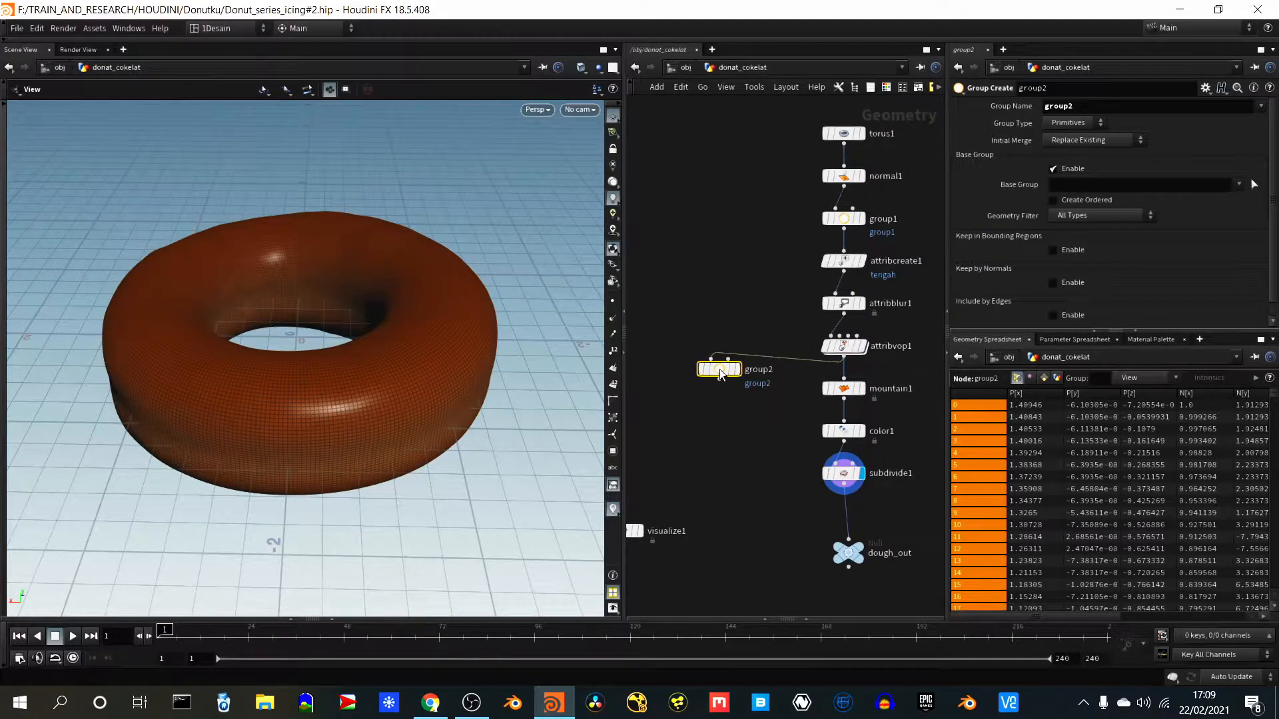
drag(720, 374, 716, 422)
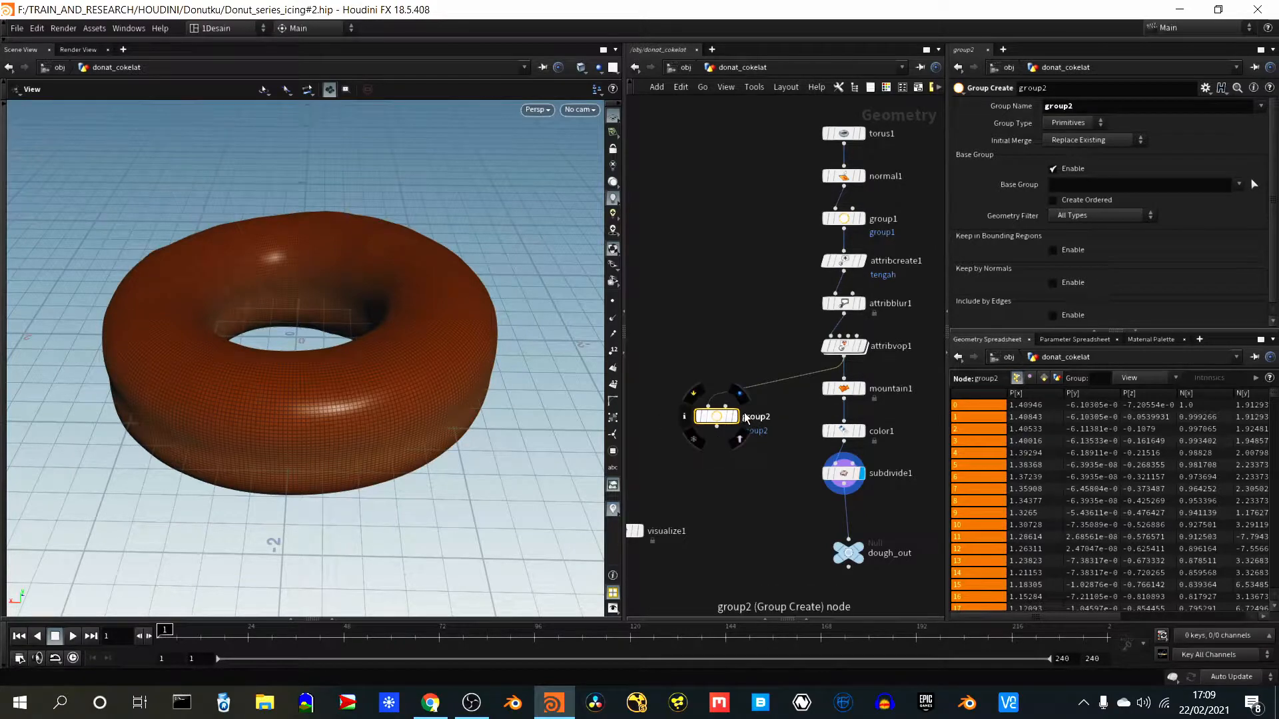
click(737, 421)
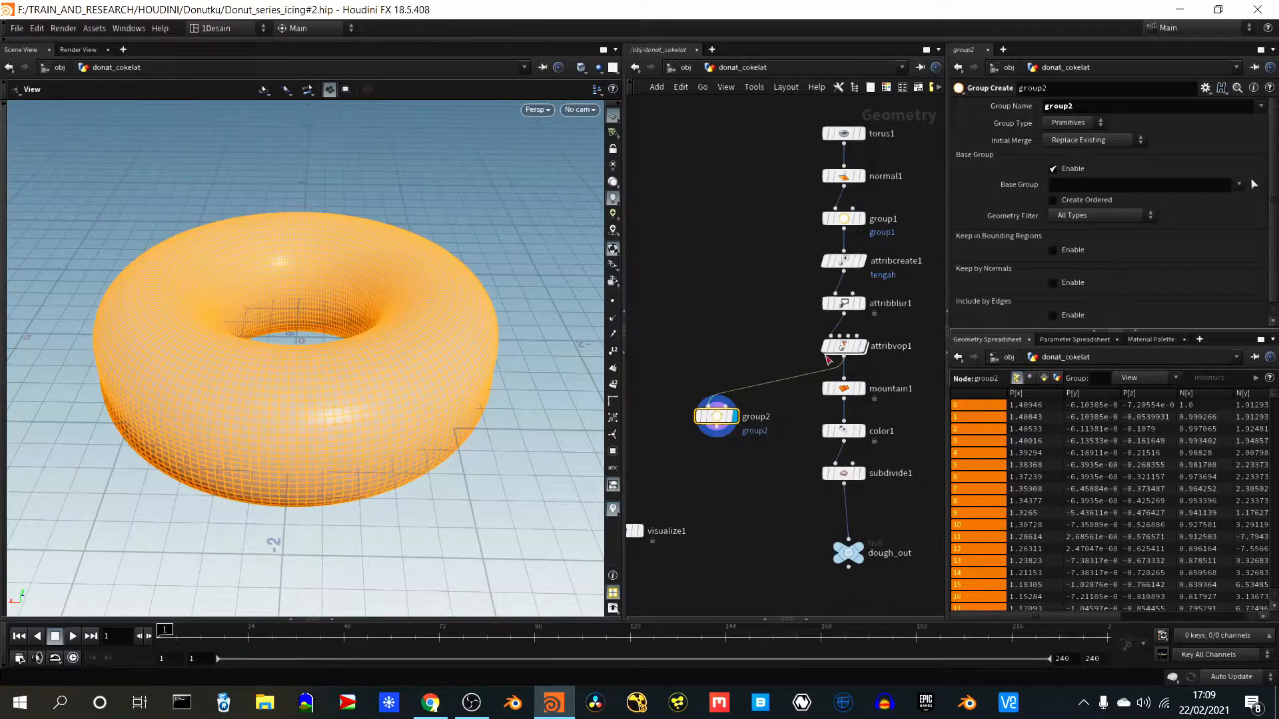
- Set the new group's type to Points, disable its Base Group and enable Keep by Normals
click(1067, 124)
click(1065, 148)
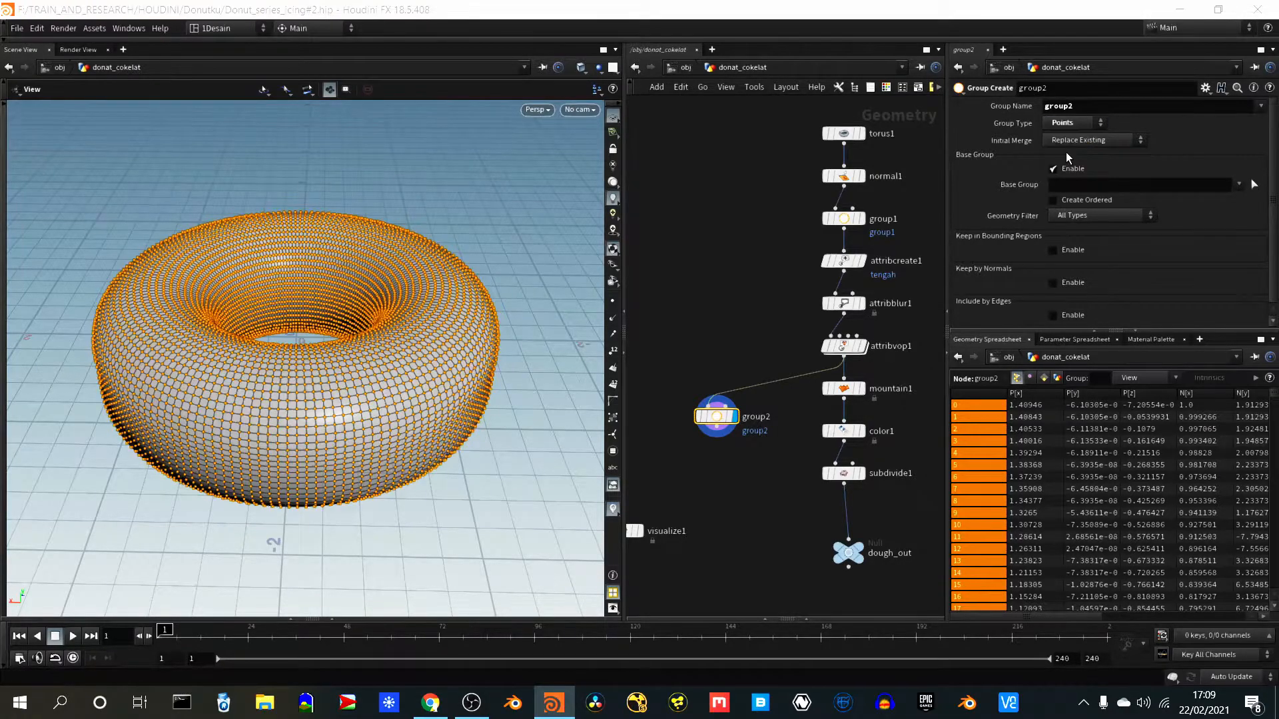
click(1052, 170)
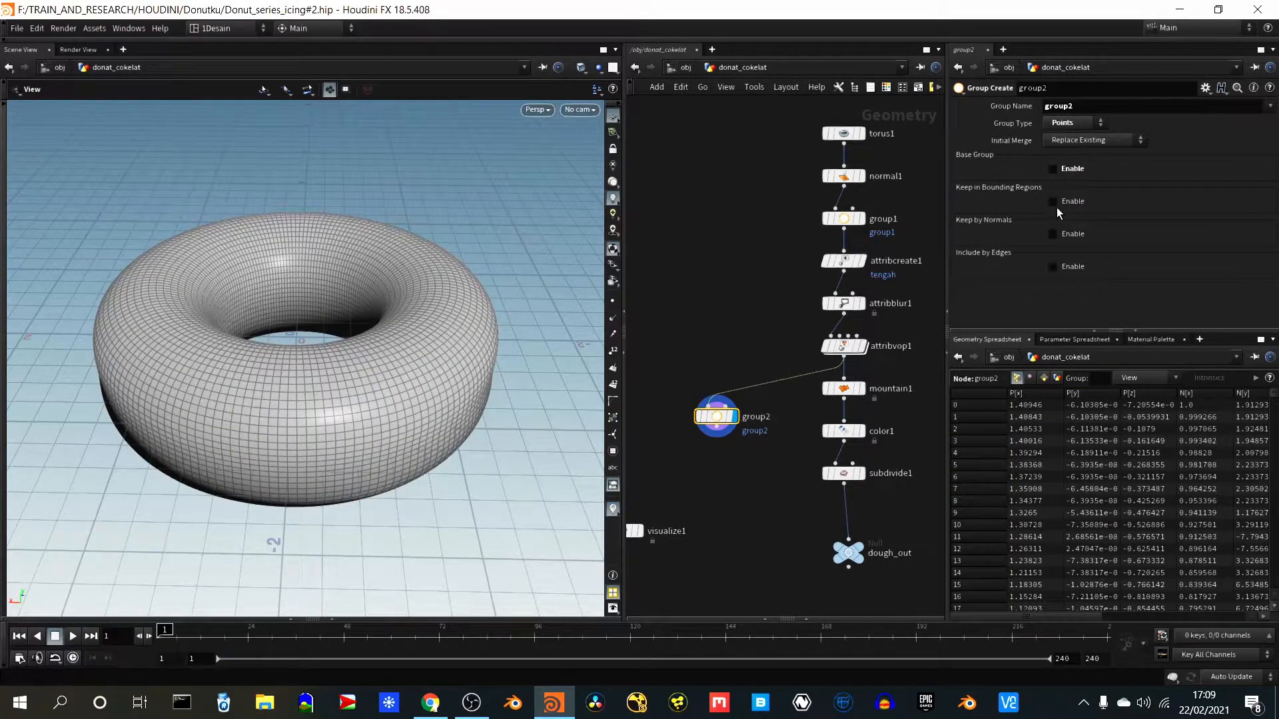
click(1053, 235)
- Set the group's normal direction to 0, 1, 0 and its spread angle to 37.7 to select the donut's upper points
scroll(1275, 230, down, 1)
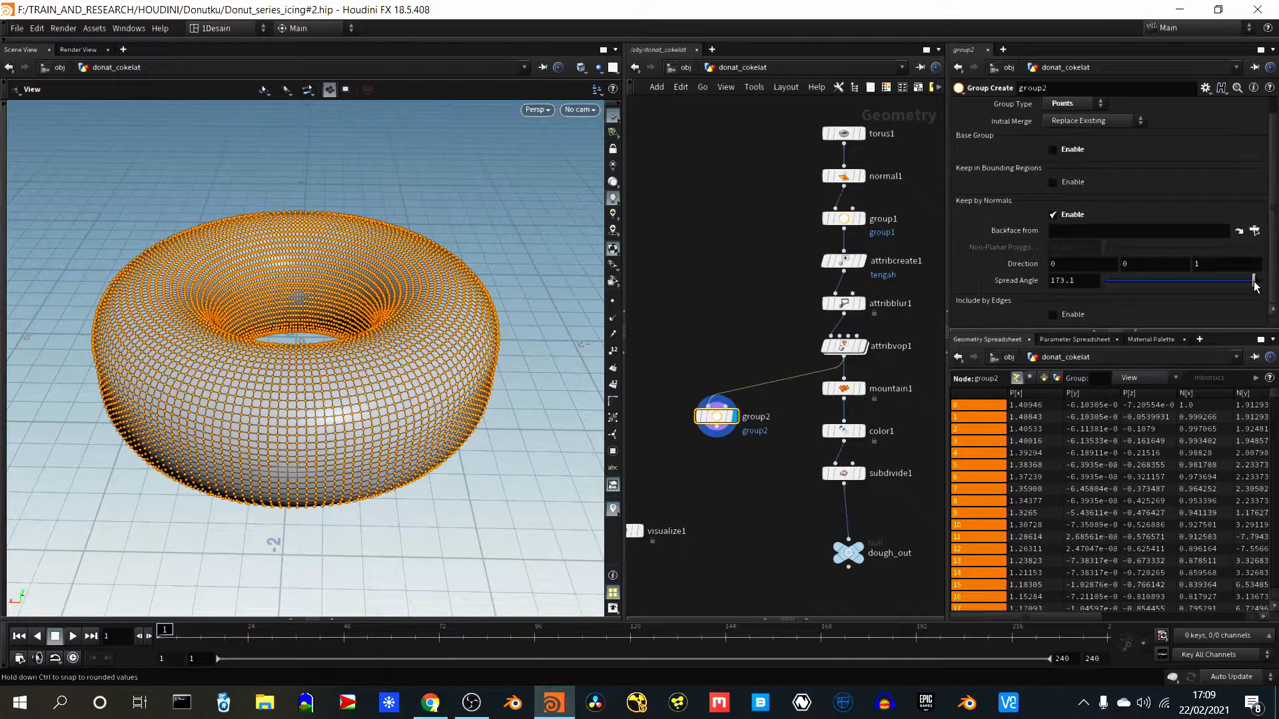
click(1143, 264)
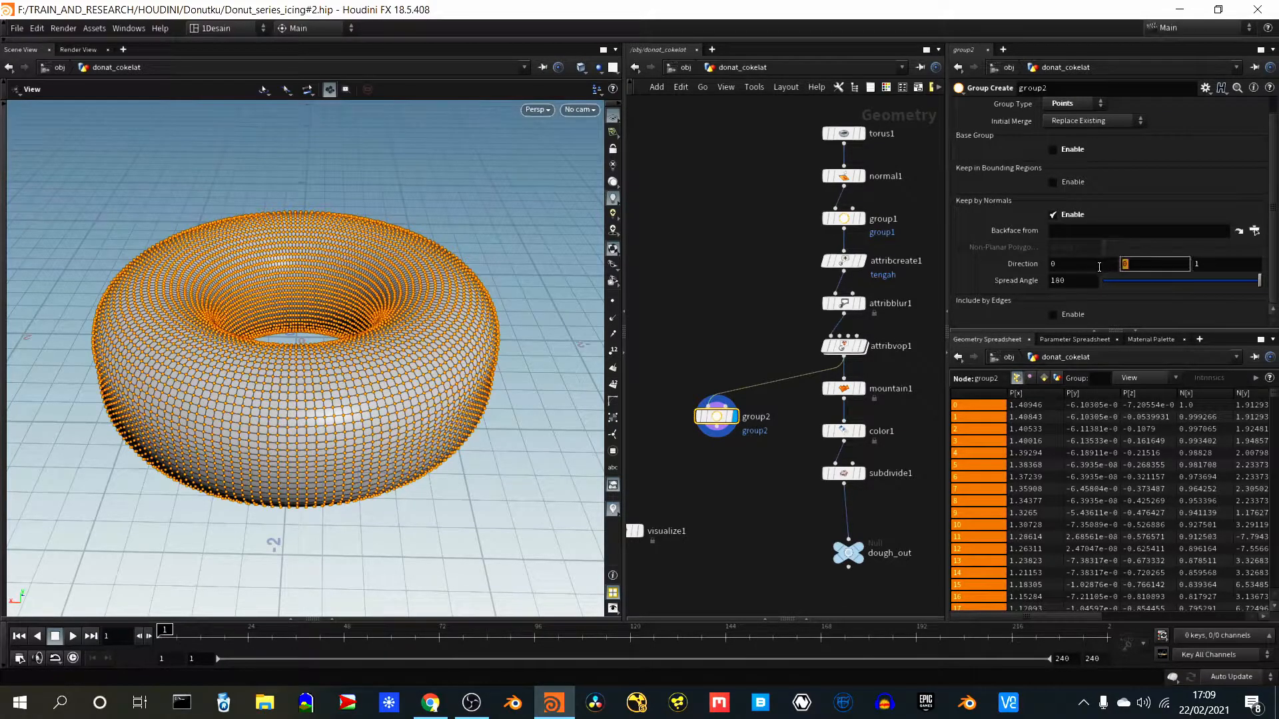
text(1)
key(Tab)
text(0)
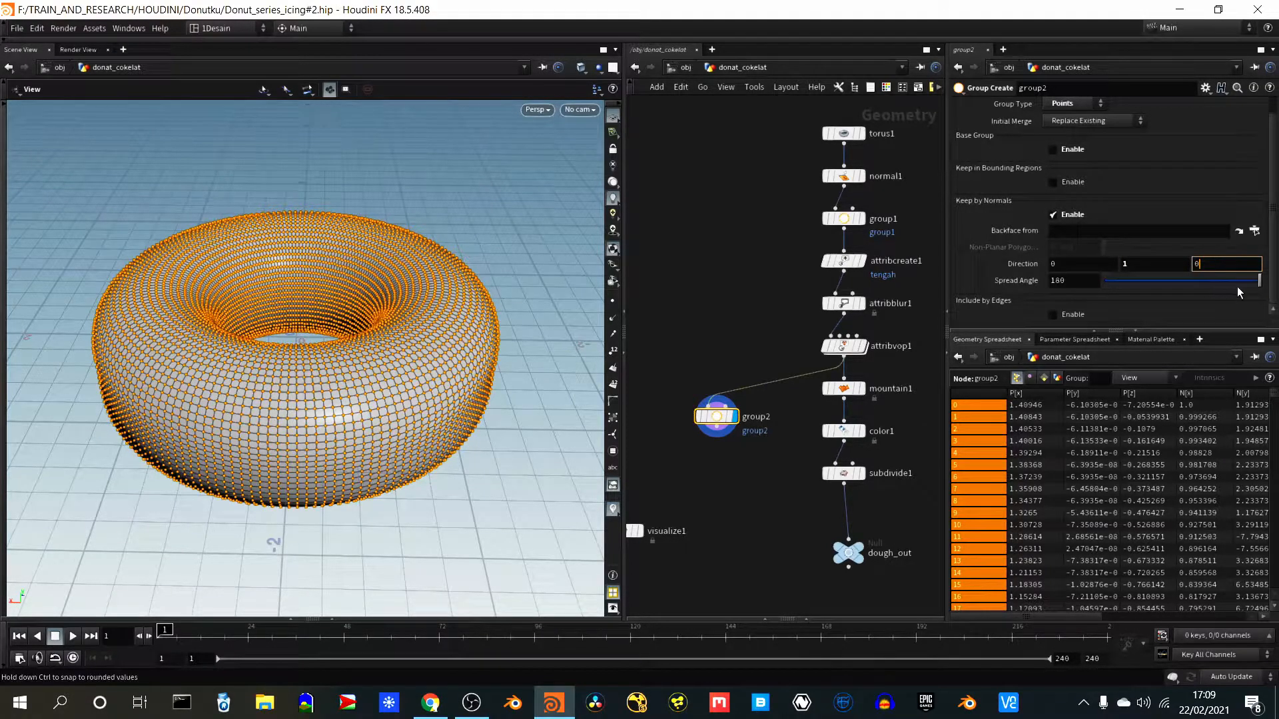
drag(1258, 280, 1136, 267)
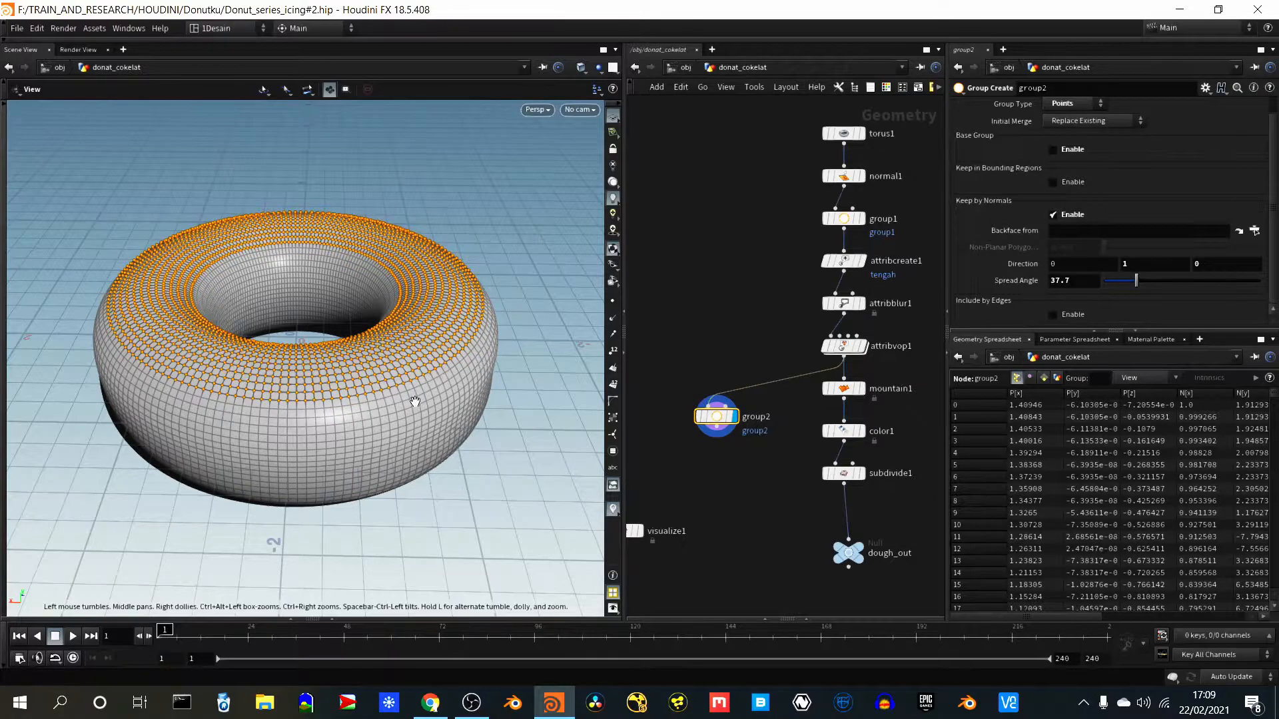
mouse_move(414, 402)
mouse_down()
mouse_move(429, 479)
mouse_move(382, 401)
mouse_move(404, 416)
mouse_up()
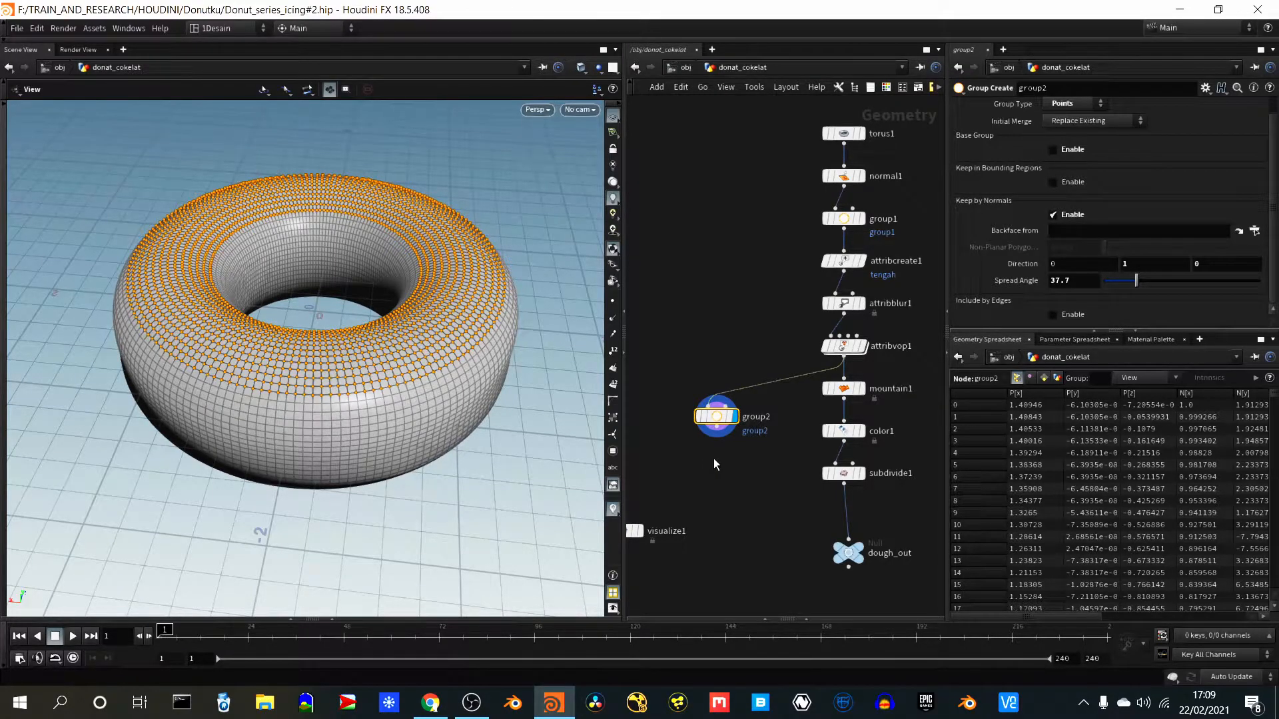
- Add a Normal node below group2 and connect group2's output to its input
key(Tab)
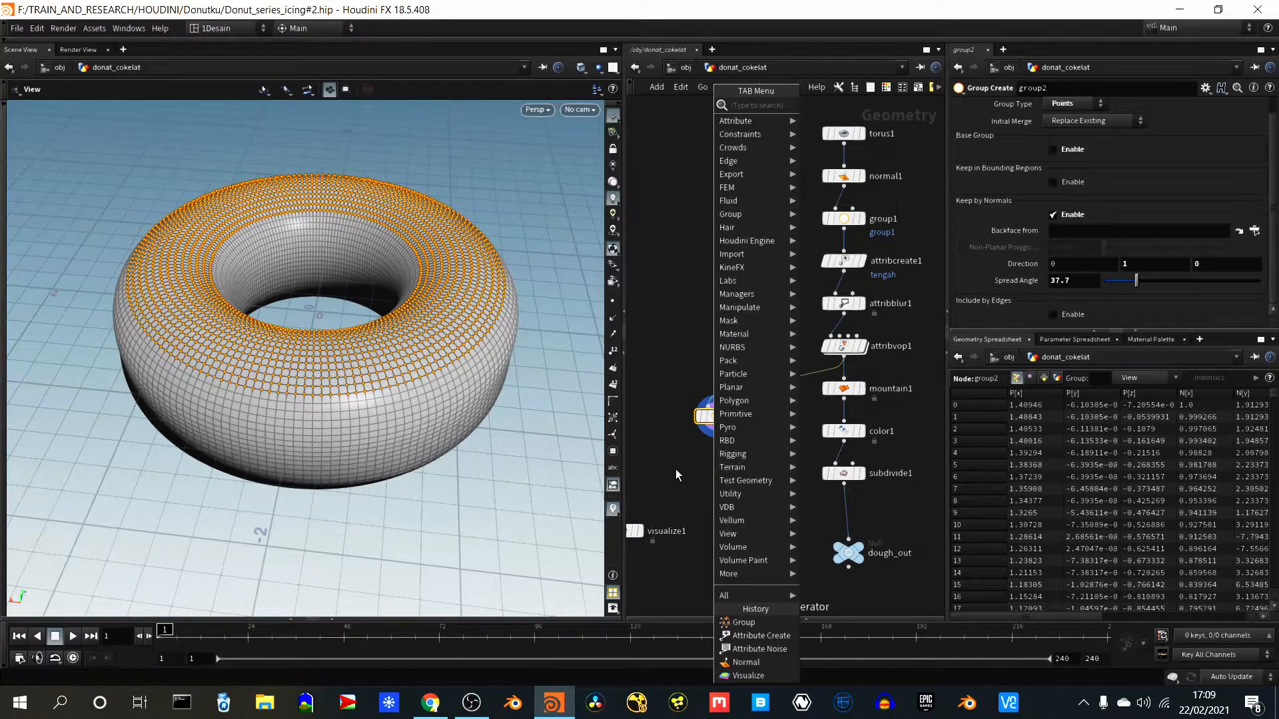
text(norma)
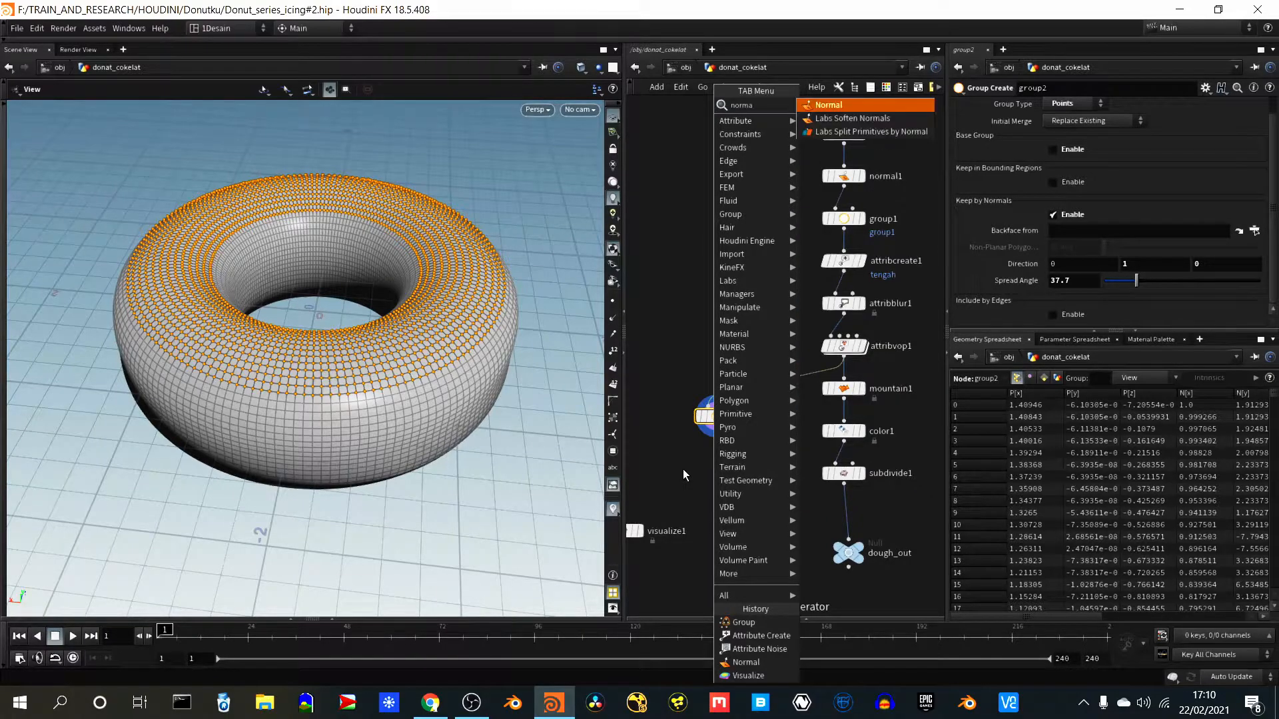
key(Return)
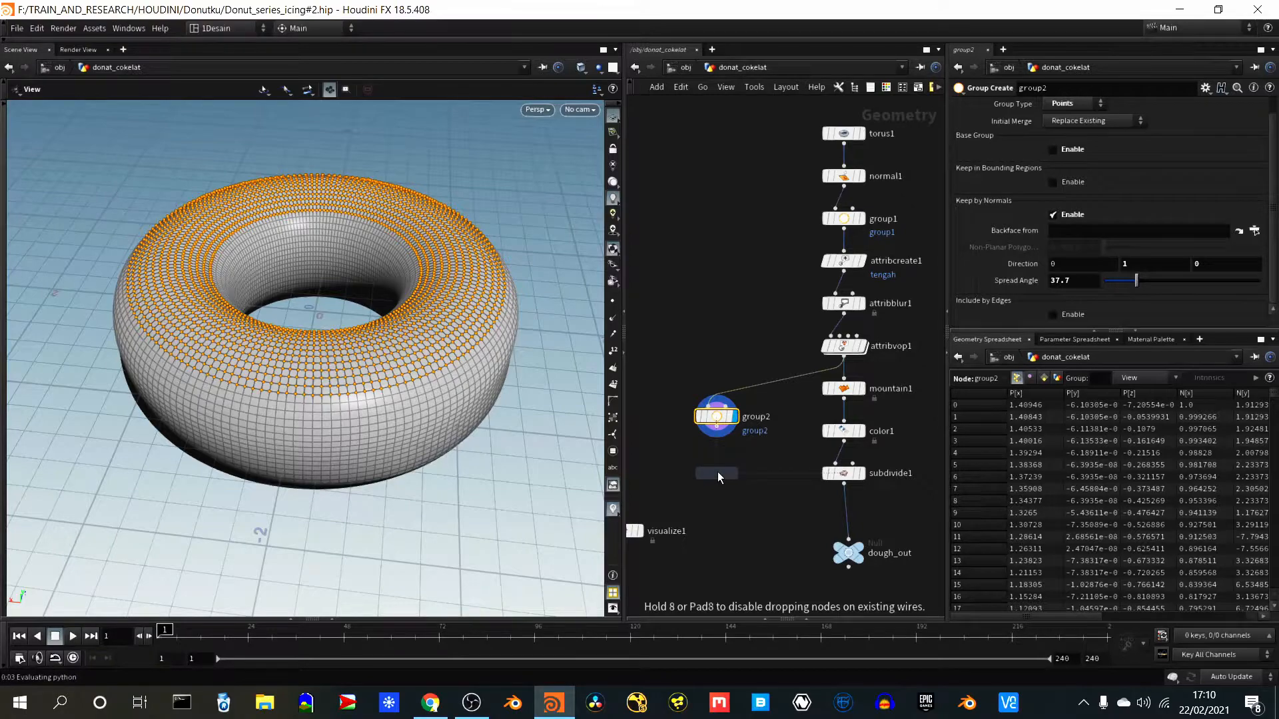
click(718, 475)
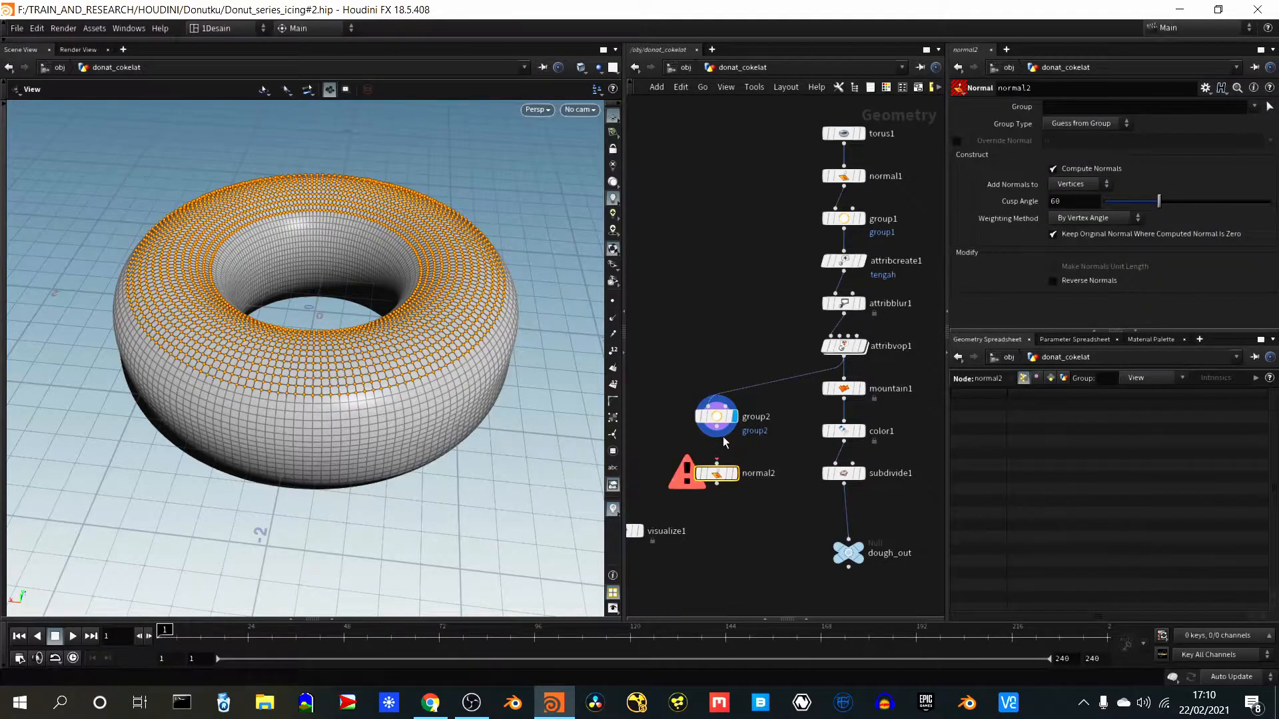
click(717, 433)
click(717, 466)
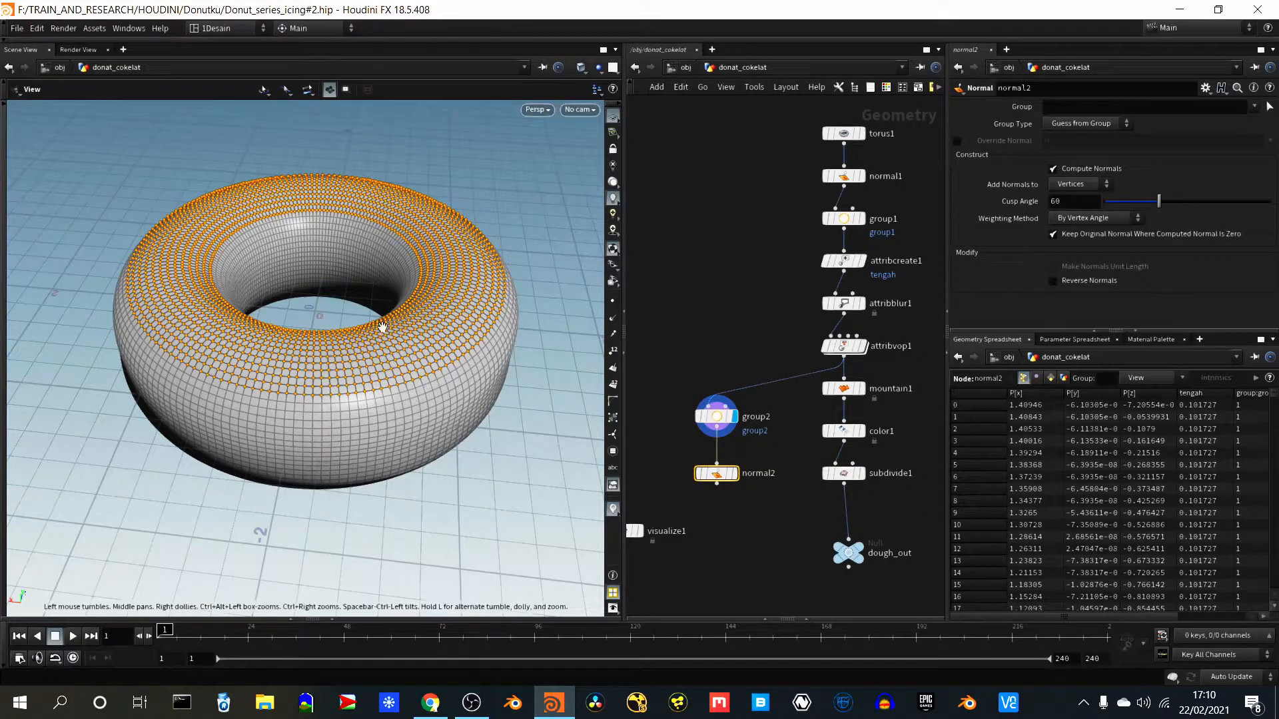
- Insert an Attribute Noise node on the wire between attribvop1 and group2
drag(311, 260, 319, 339)
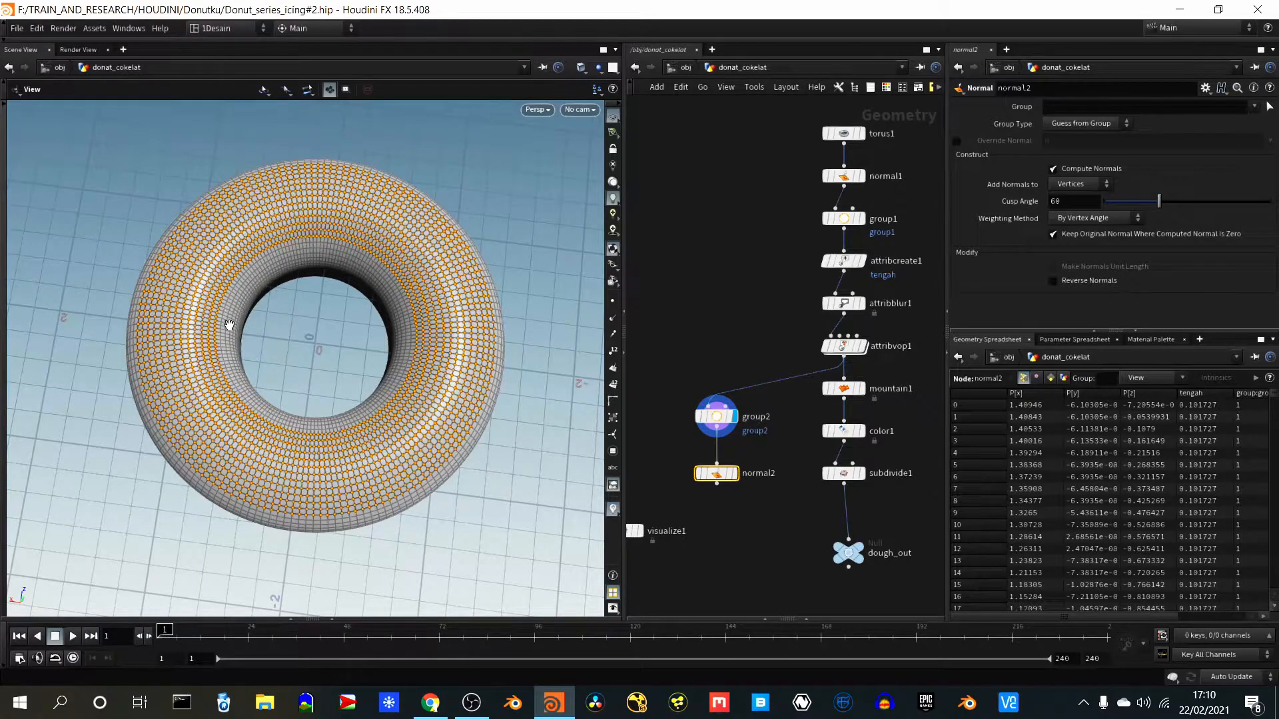
mouse_move(297, 508)
mouse_down()
mouse_move(294, 380)
mouse_move(292, 473)
mouse_move(299, 457)
mouse_move(306, 476)
mouse_move(311, 465)
mouse_up()
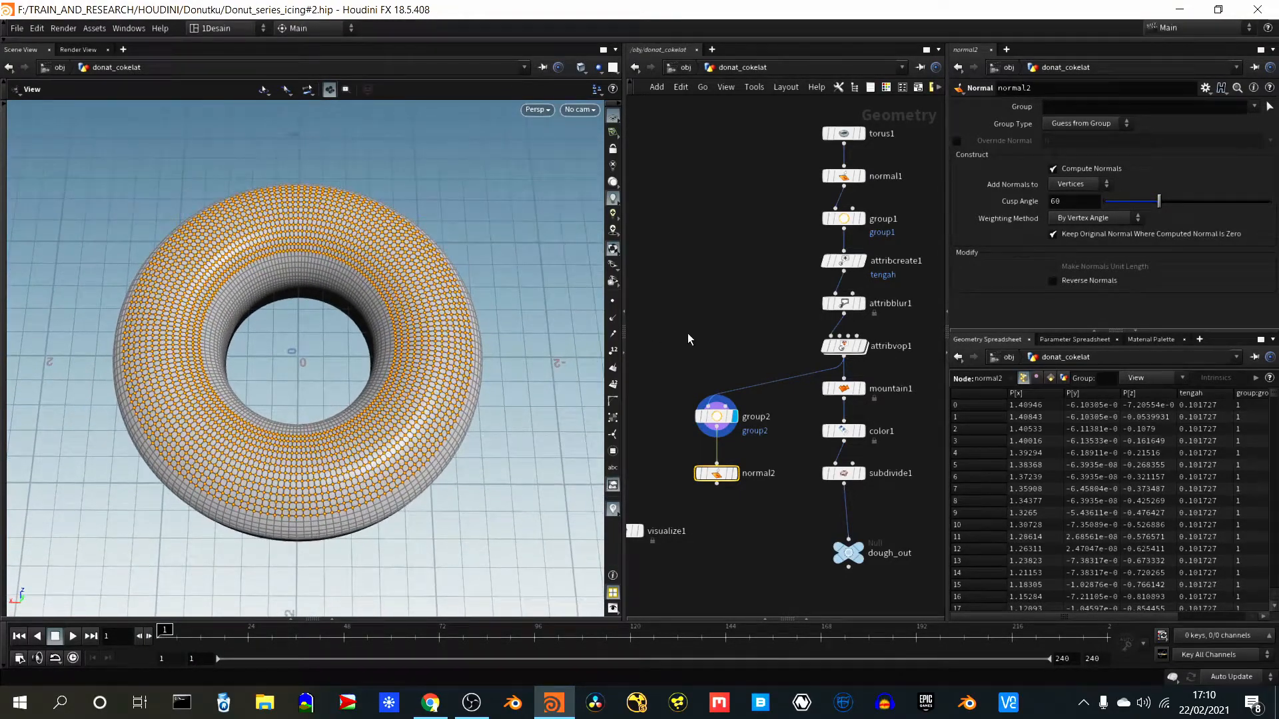
key(Tab)
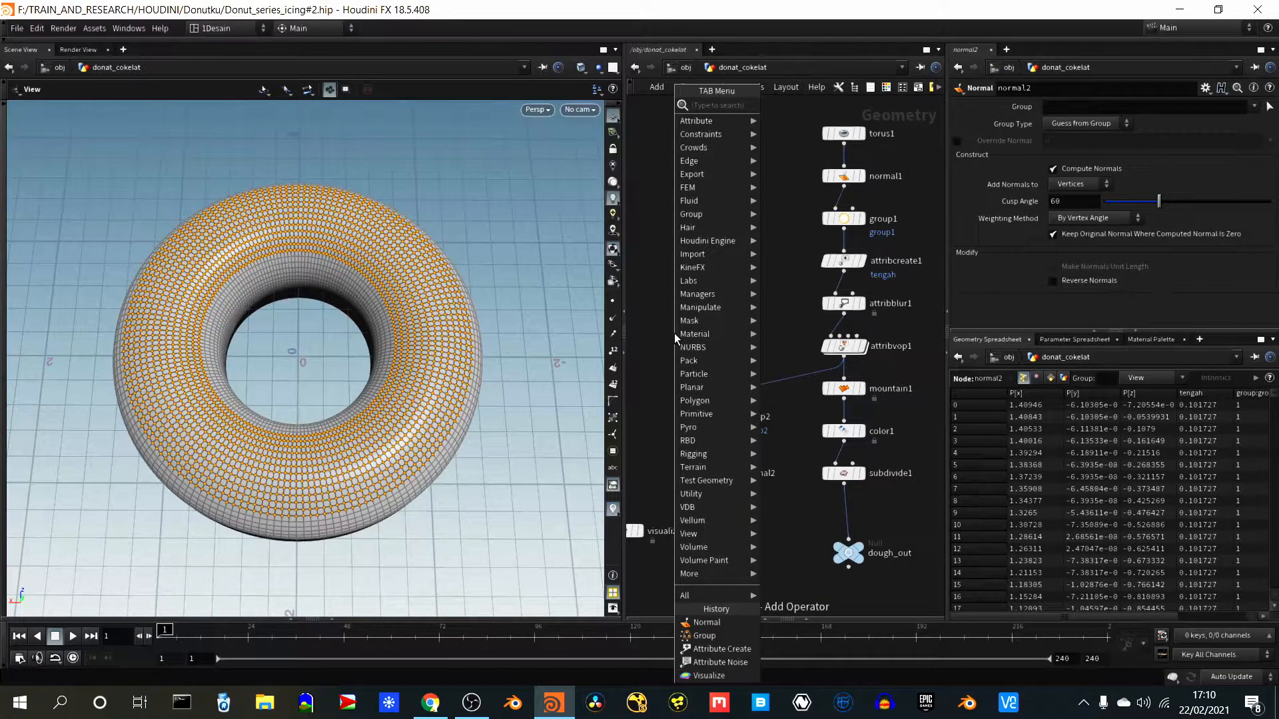
text(nois)
key(Return)
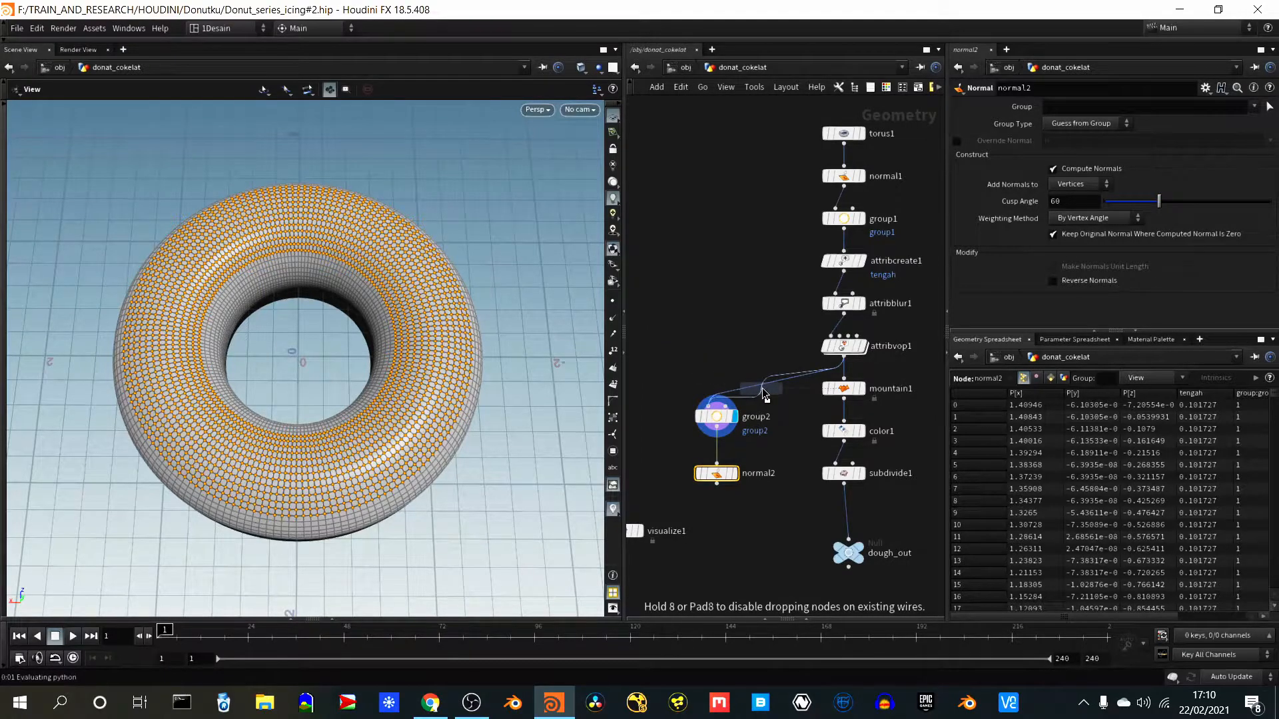
click(761, 387)
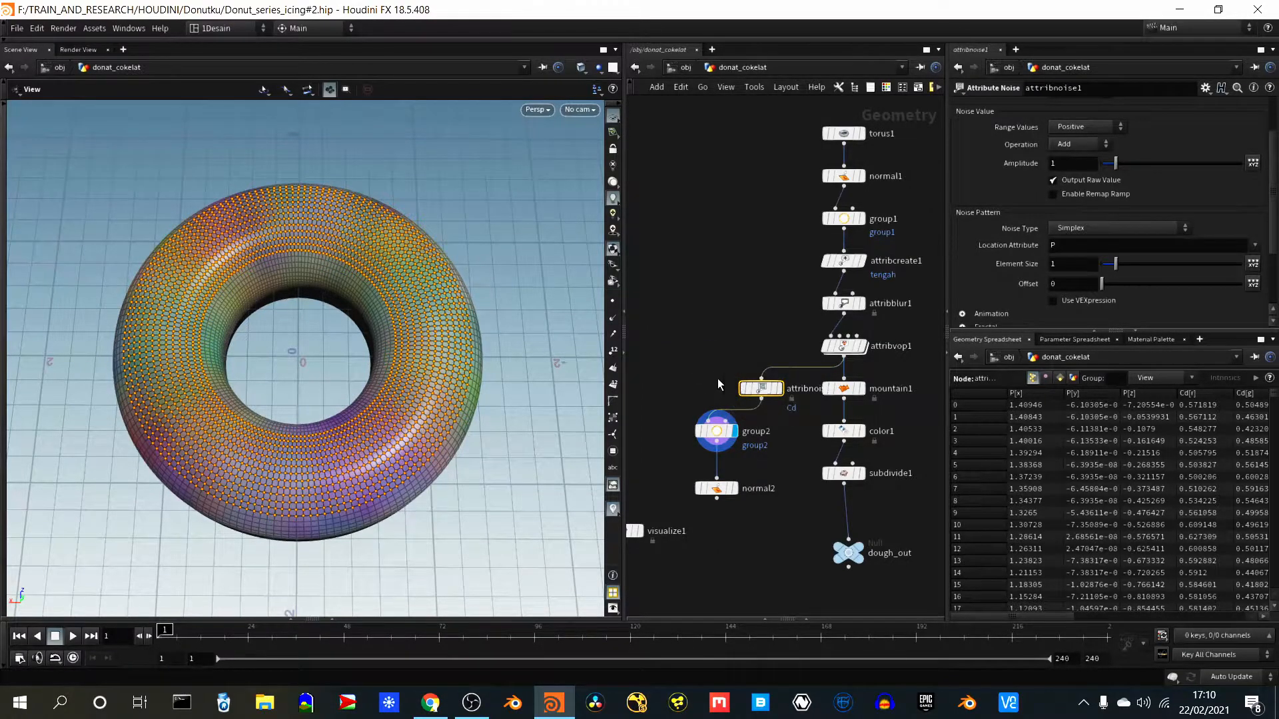
- Align attribnoise1 directly above group2 and set its attribute name to N
mouse_move(749, 395)
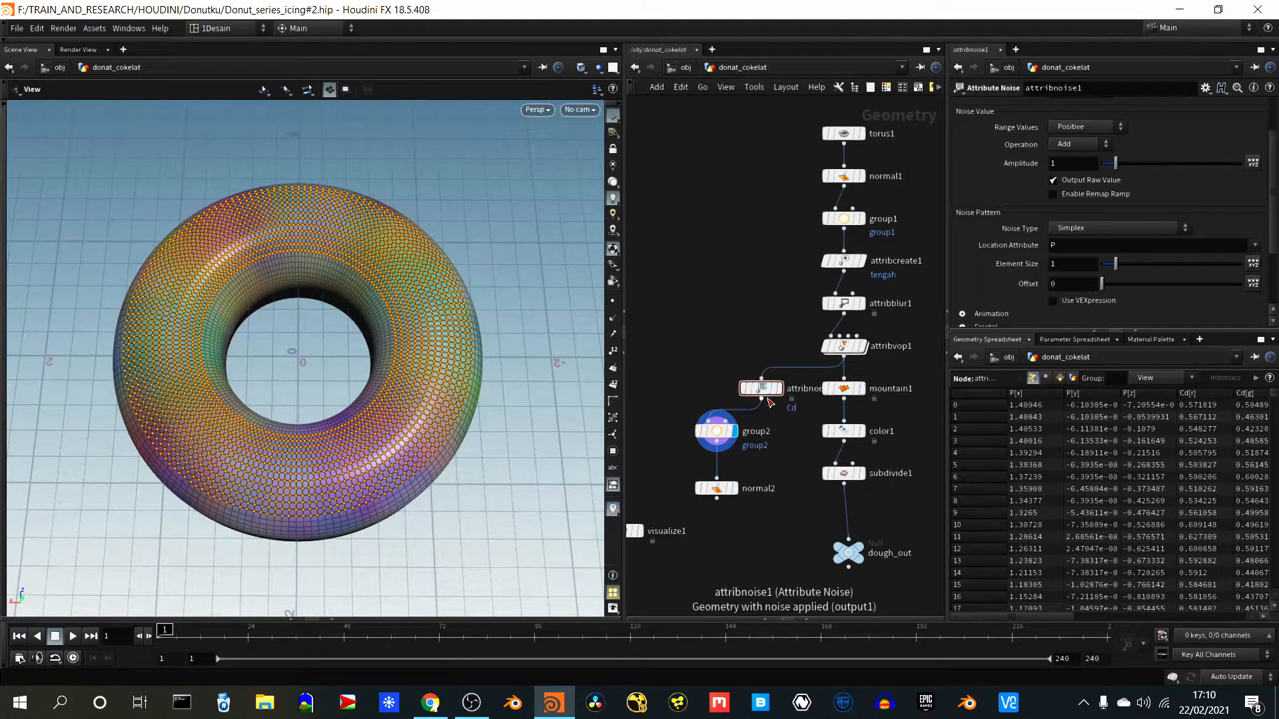
drag(763, 392, 718, 386)
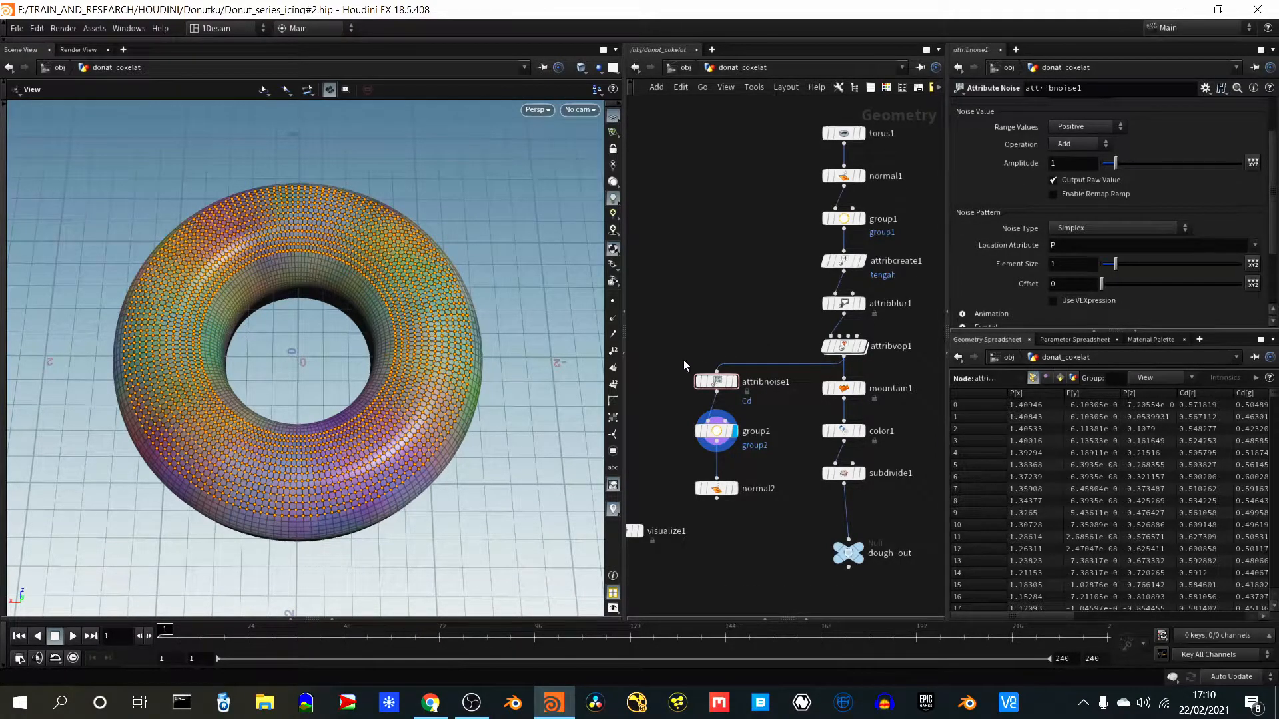
click(716, 381)
scroll(1177, 201, up, 2)
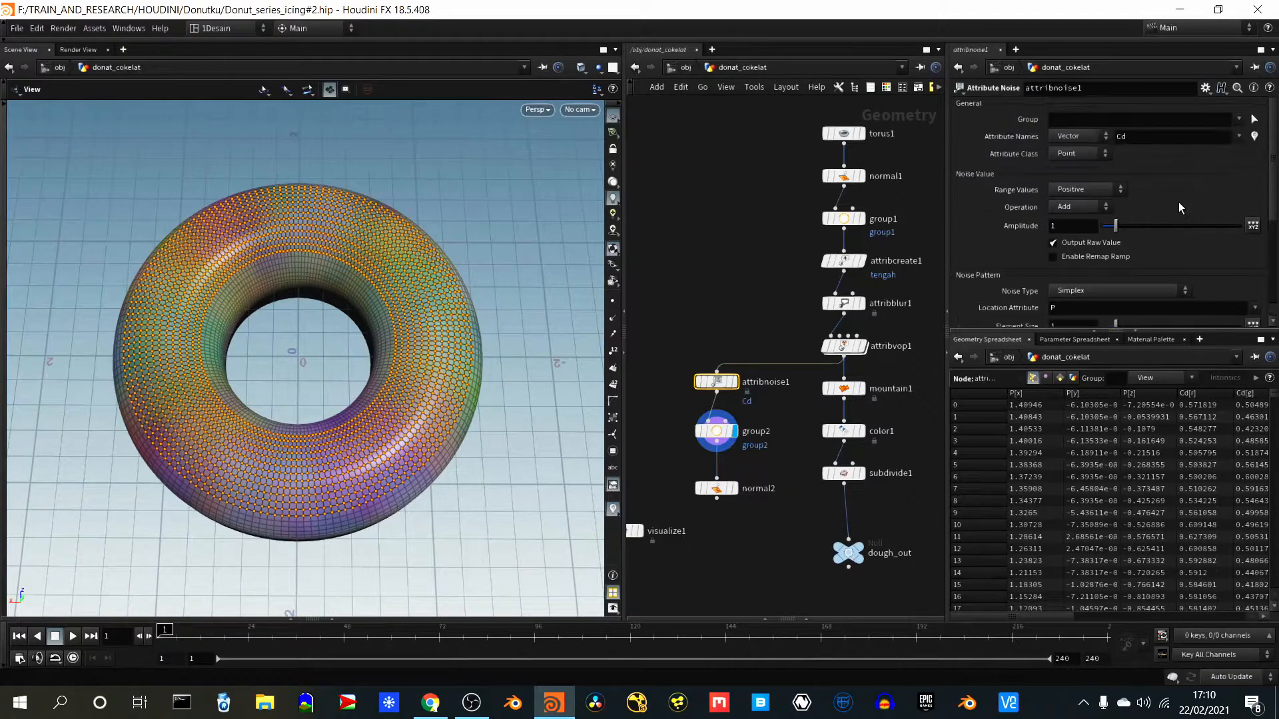
drag(1129, 138, 1104, 138)
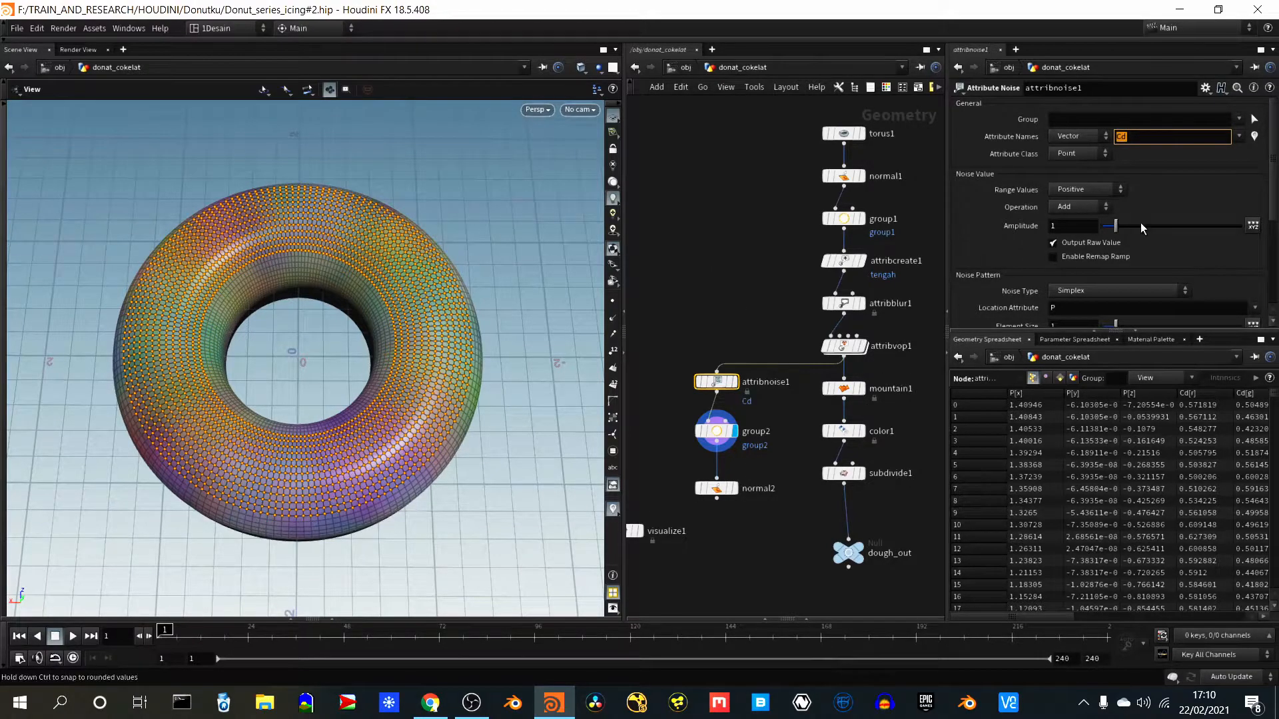
text(N)
key(Return)
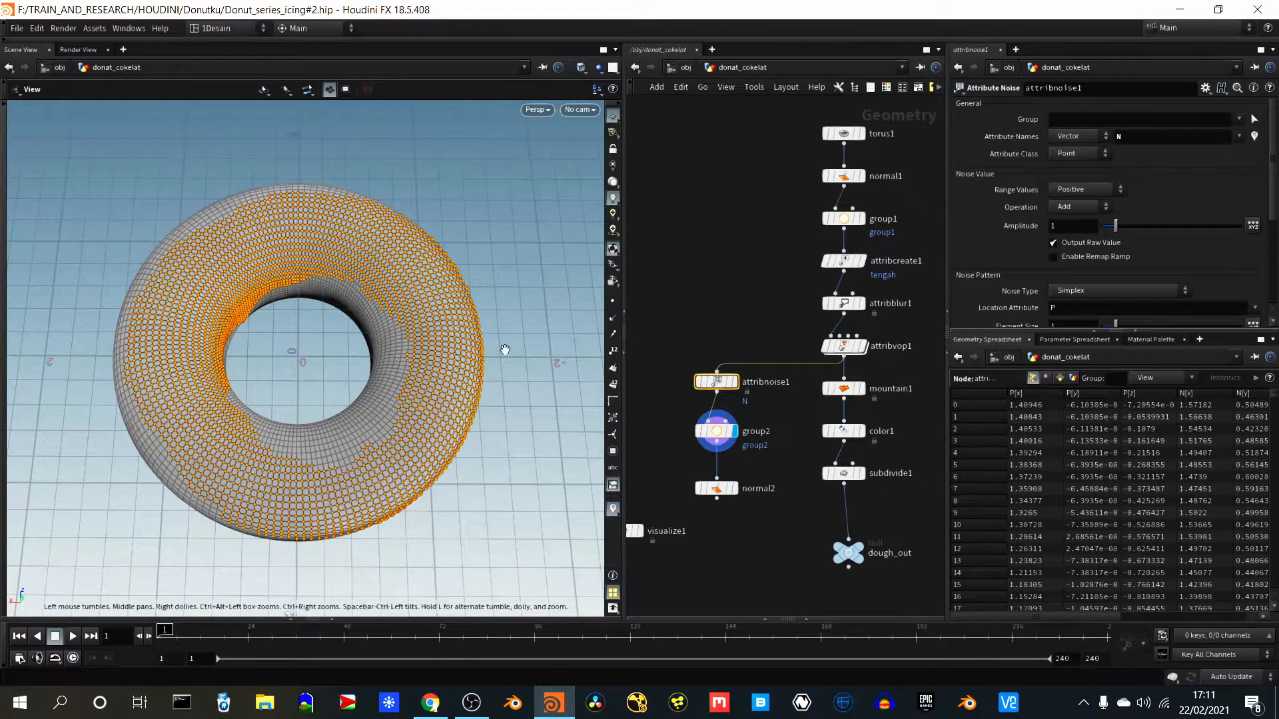
mouse_move(408, 421)
mouse_down()
mouse_move(399, 347)
mouse_move(408, 403)
mouse_up()
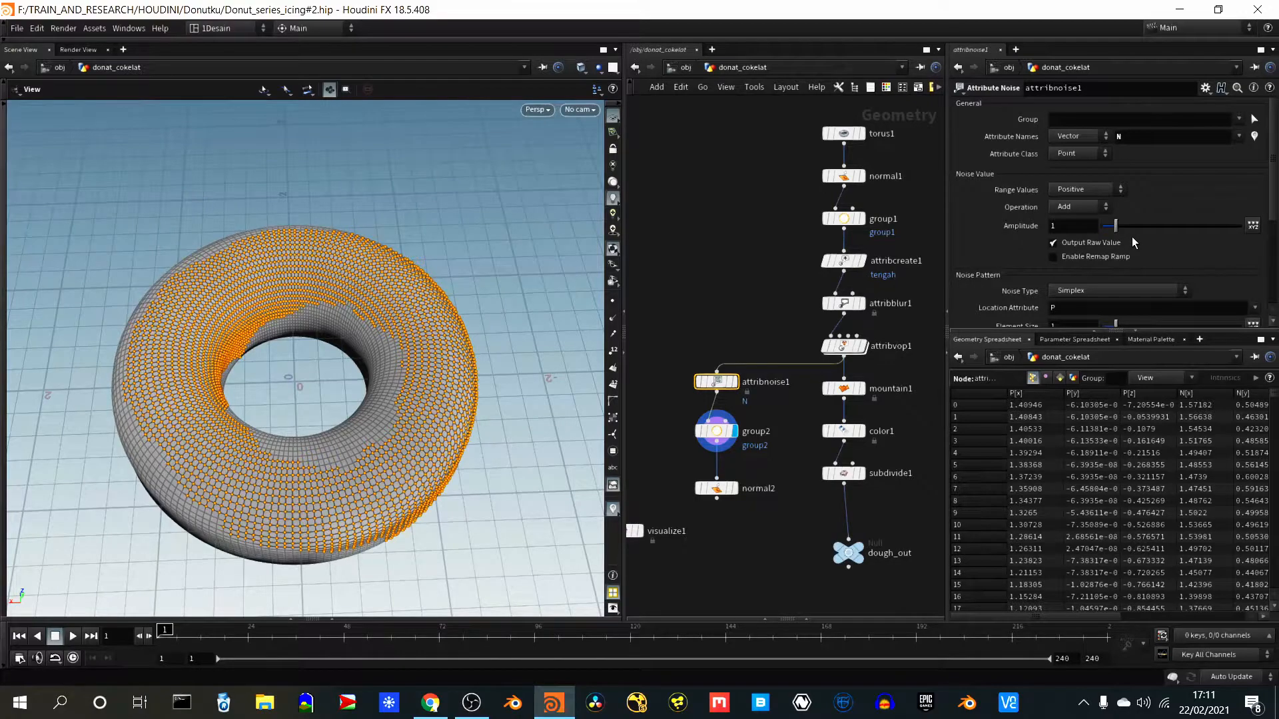
- Set attribnoise1's noise operation to Multiply
click(1094, 189)
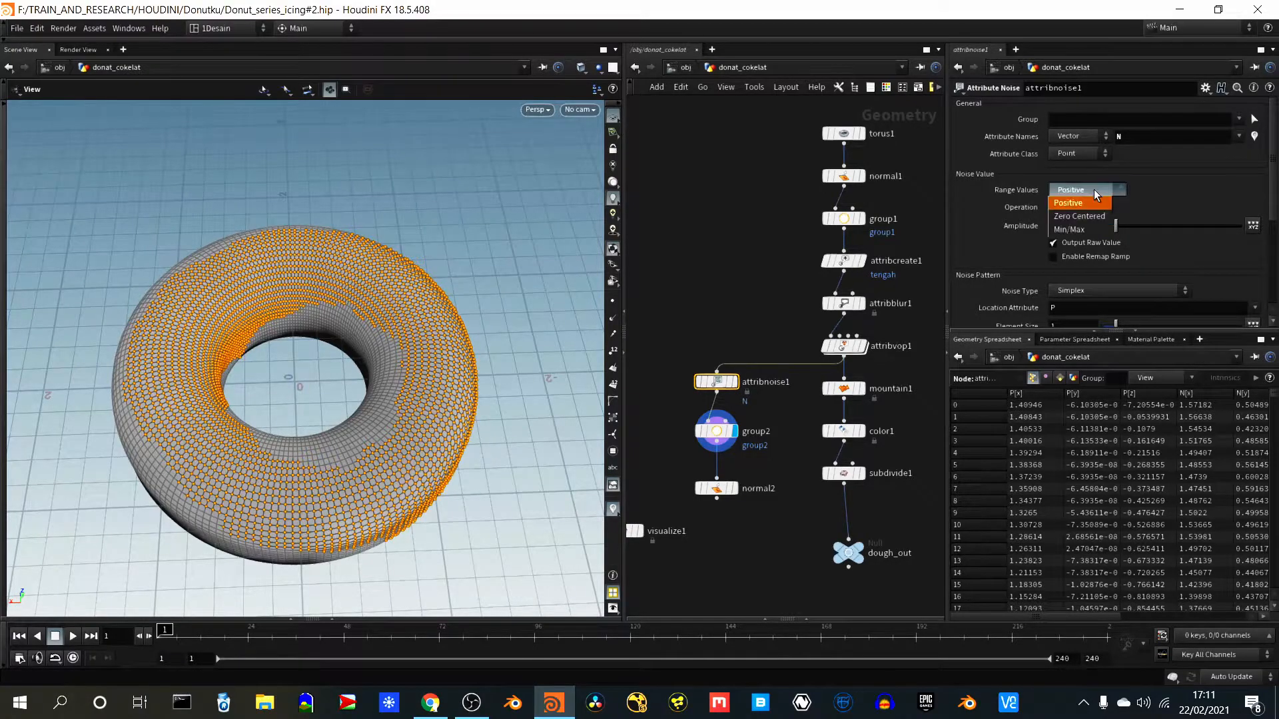
click(1093, 190)
click(1080, 203)
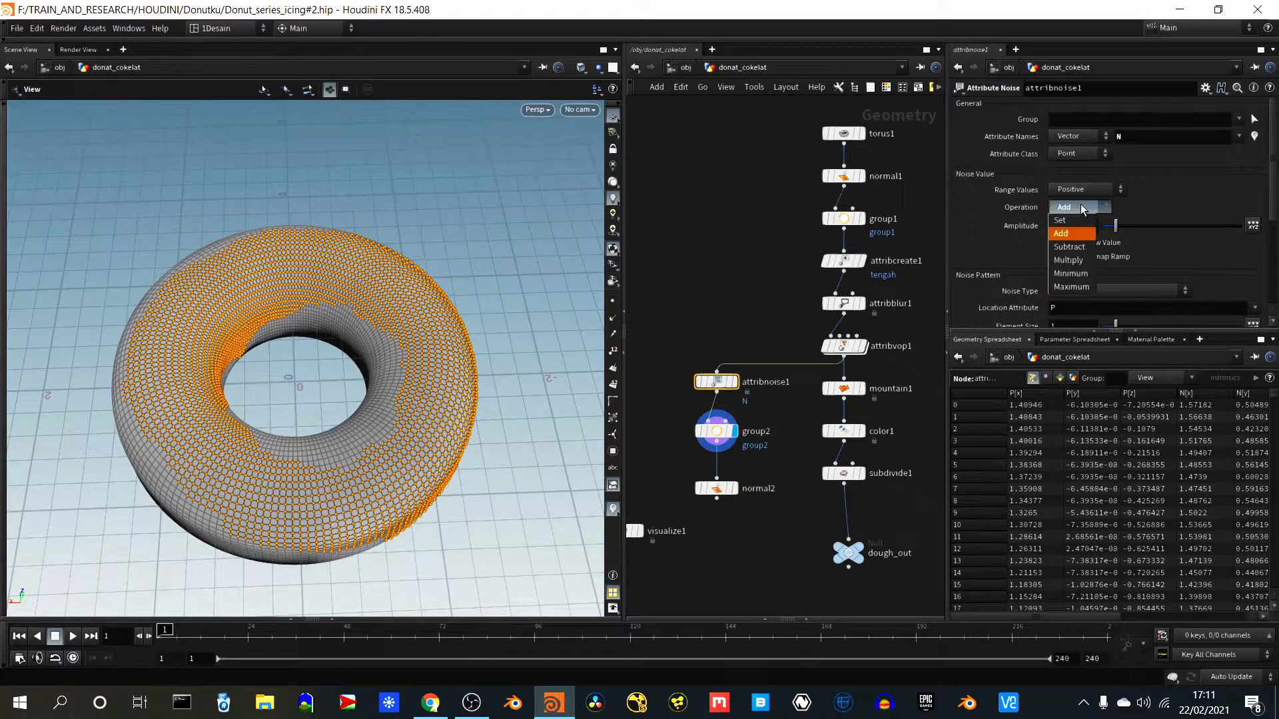
click(1080, 205)
click(1081, 202)
click(1081, 204)
click(1082, 205)
click(1082, 206)
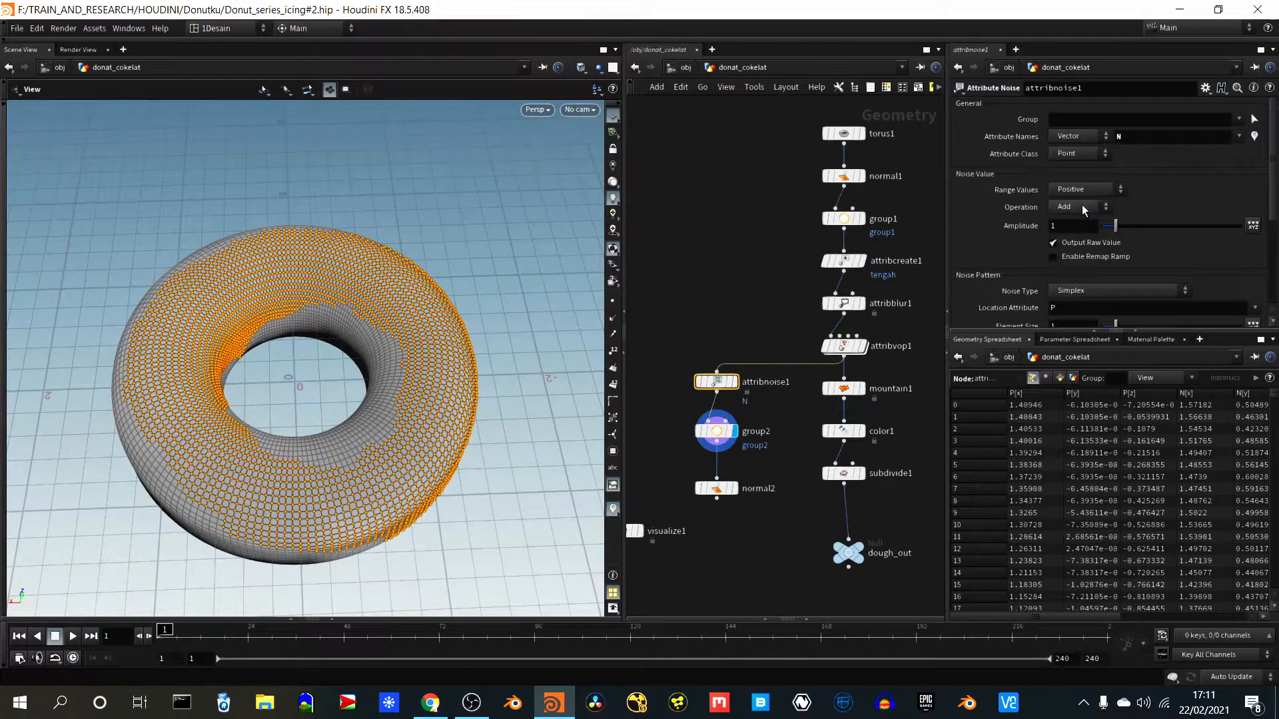
click(1081, 206)
click(1082, 261)
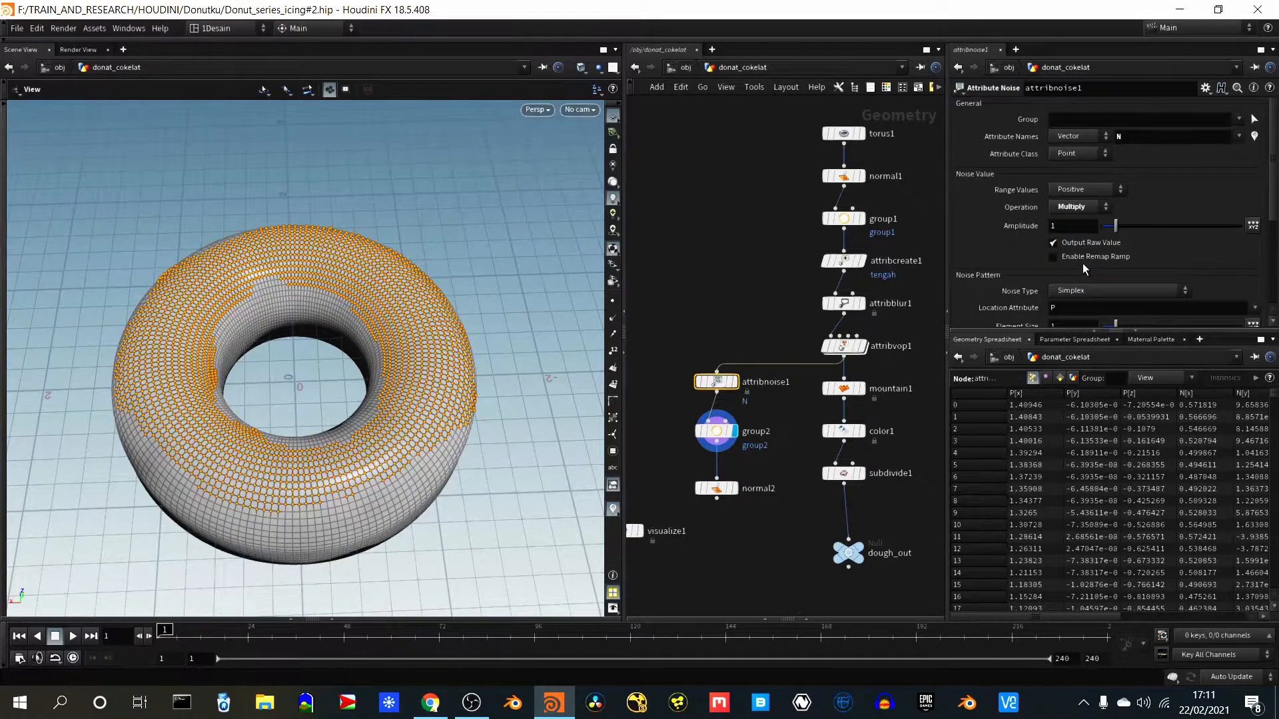
- Set attribnoise1's amplitude to 0.77, element size to 0.38 and offset to 7.4
mouse_move(1112, 231)
mouse_down()
mouse_move(1169, 242)
mouse_move(1112, 245)
mouse_up()
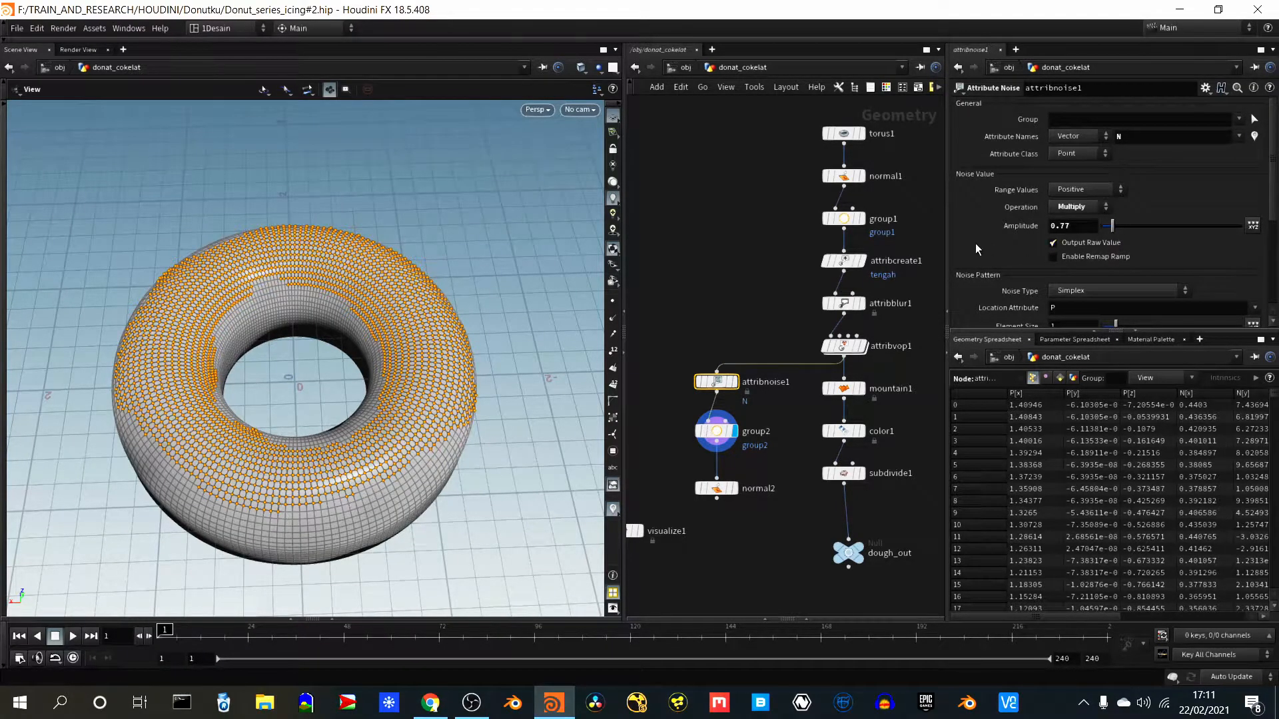
scroll(975, 241, down, 2)
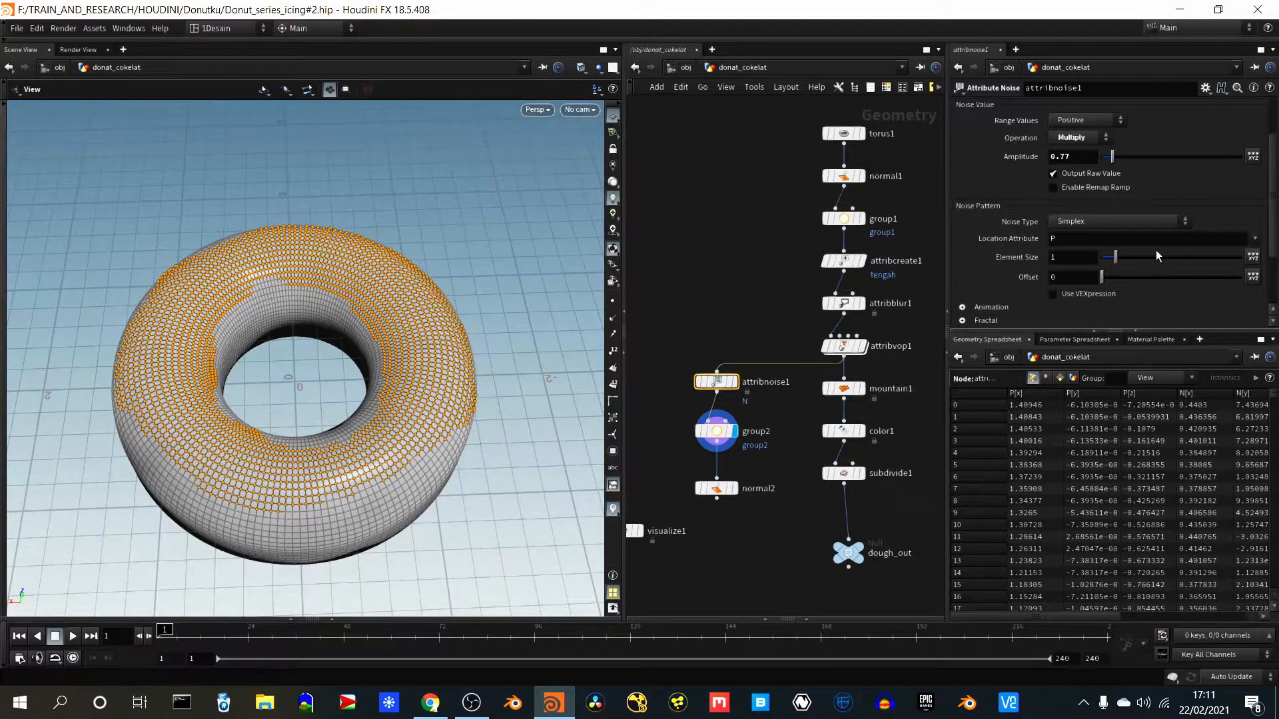
mouse_move(1117, 260)
mouse_down()
mouse_move(1155, 261)
mouse_move(1107, 263)
mouse_move(1122, 277)
mouse_up()
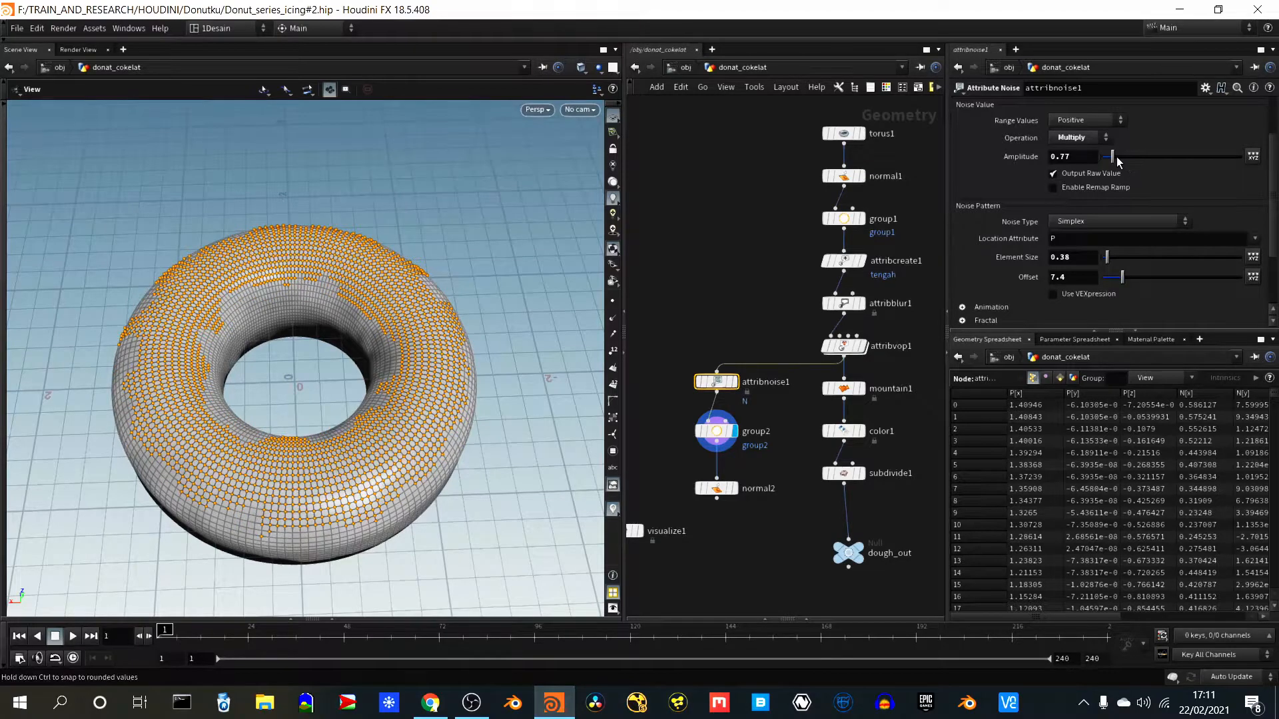
- Readjust attribnoise1's amplitude to 0.24 and element size to 1
mouse_move(1116, 158)
mouse_down()
mouse_move(1172, 159)
mouse_move(1102, 166)
mouse_move(1125, 157)
mouse_move(1144, 167)
mouse_move(1115, 163)
mouse_up()
scroll(1031, 189, up, 3)
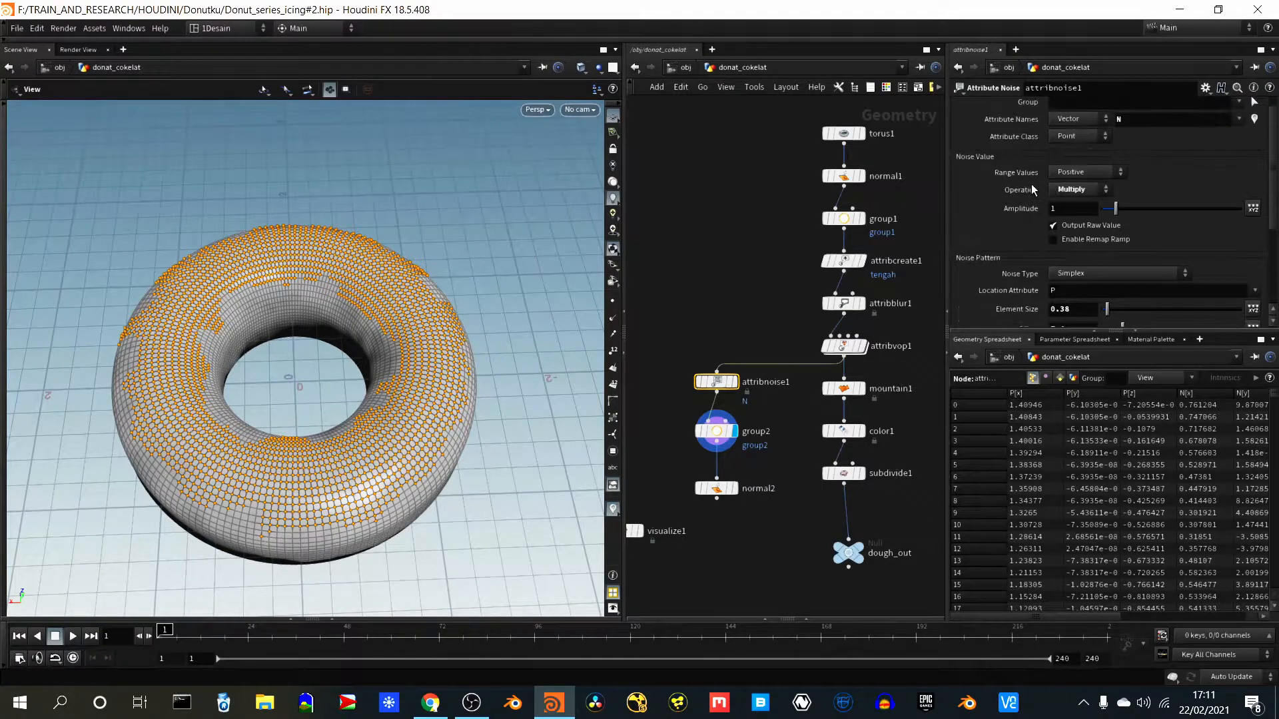
scroll(1031, 187, up, 1)
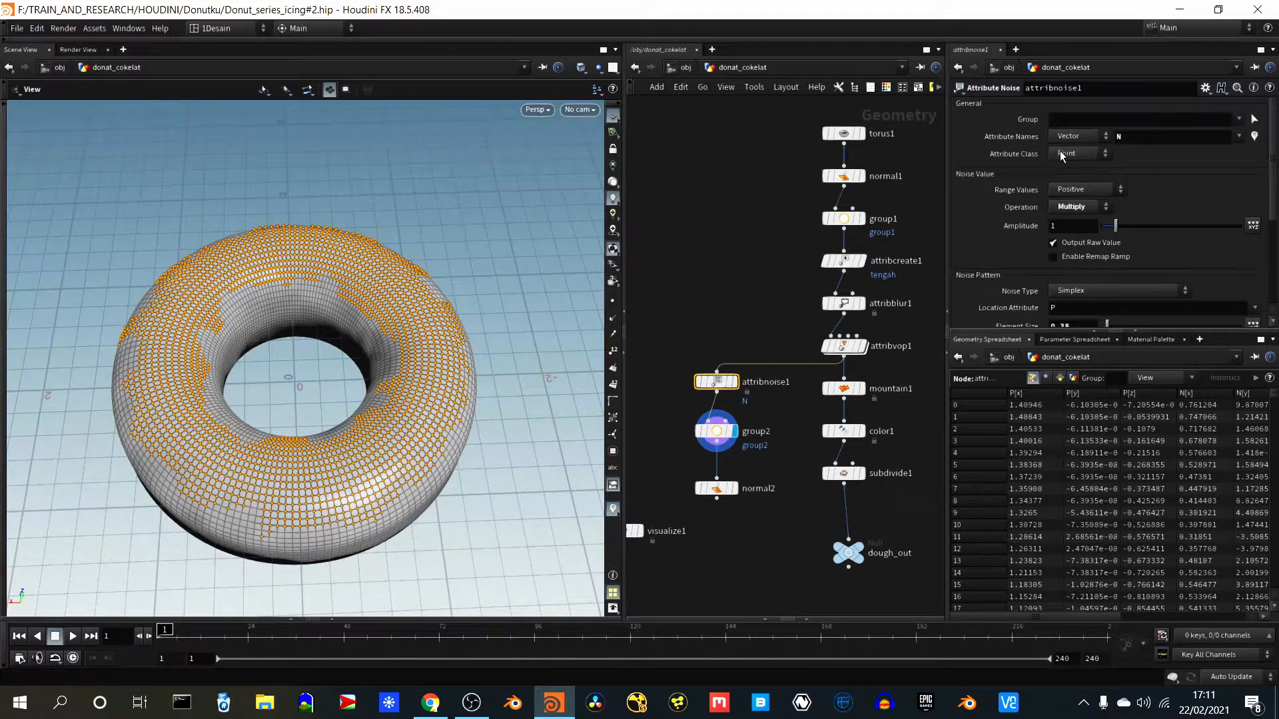
drag(505, 414, 472, 424)
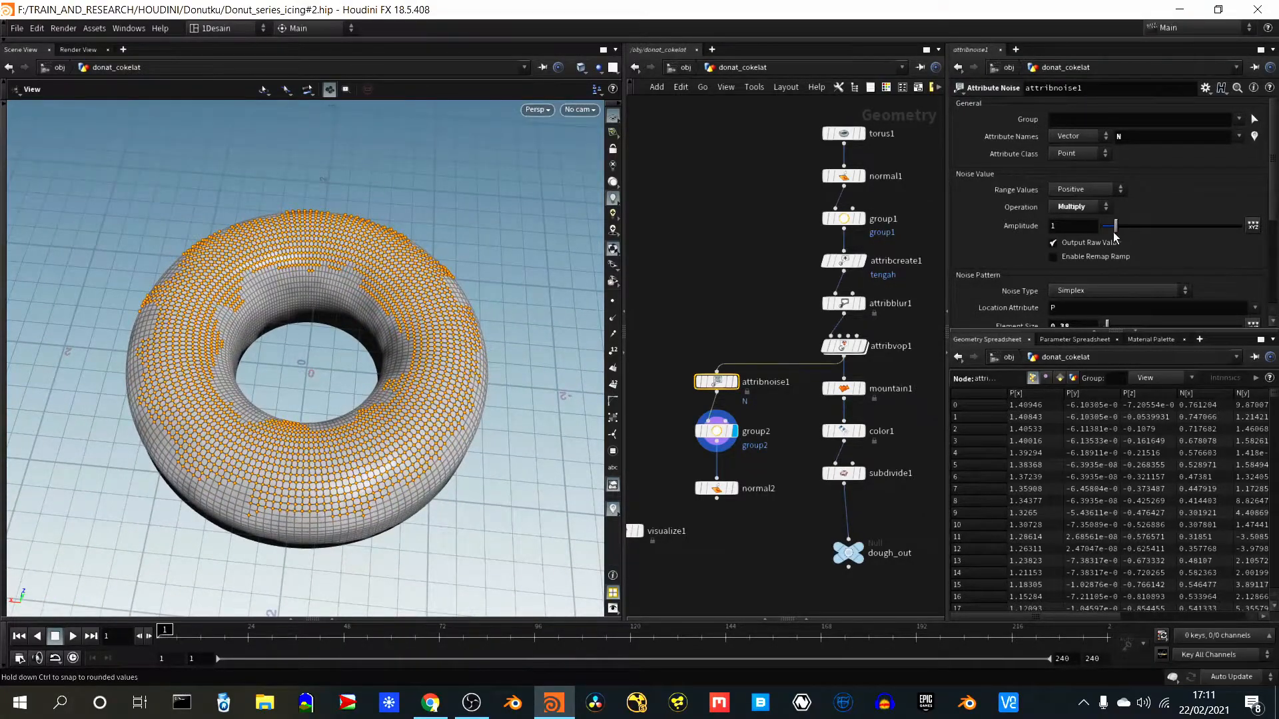
drag(1110, 228, 1115, 256)
scroll(1165, 172, down, 2)
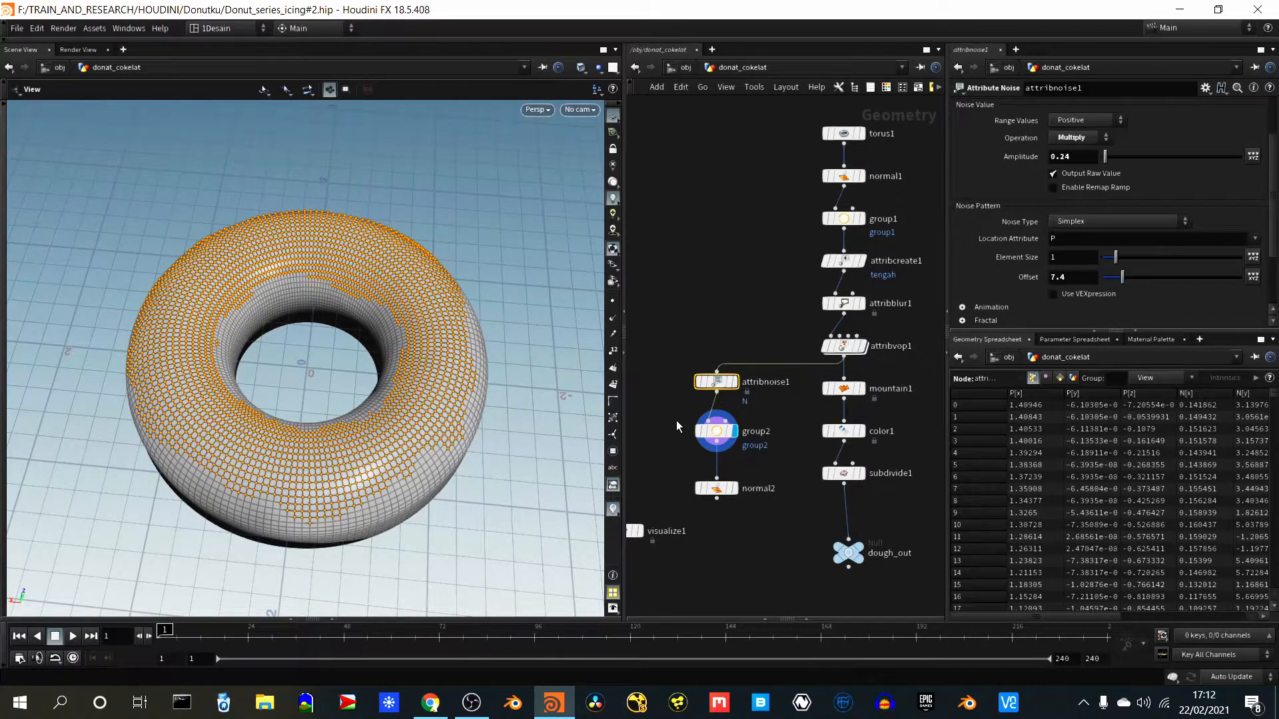
- Set group2's spread angle to 48.5 and move normal2 closer beneath group2
click(709, 430)
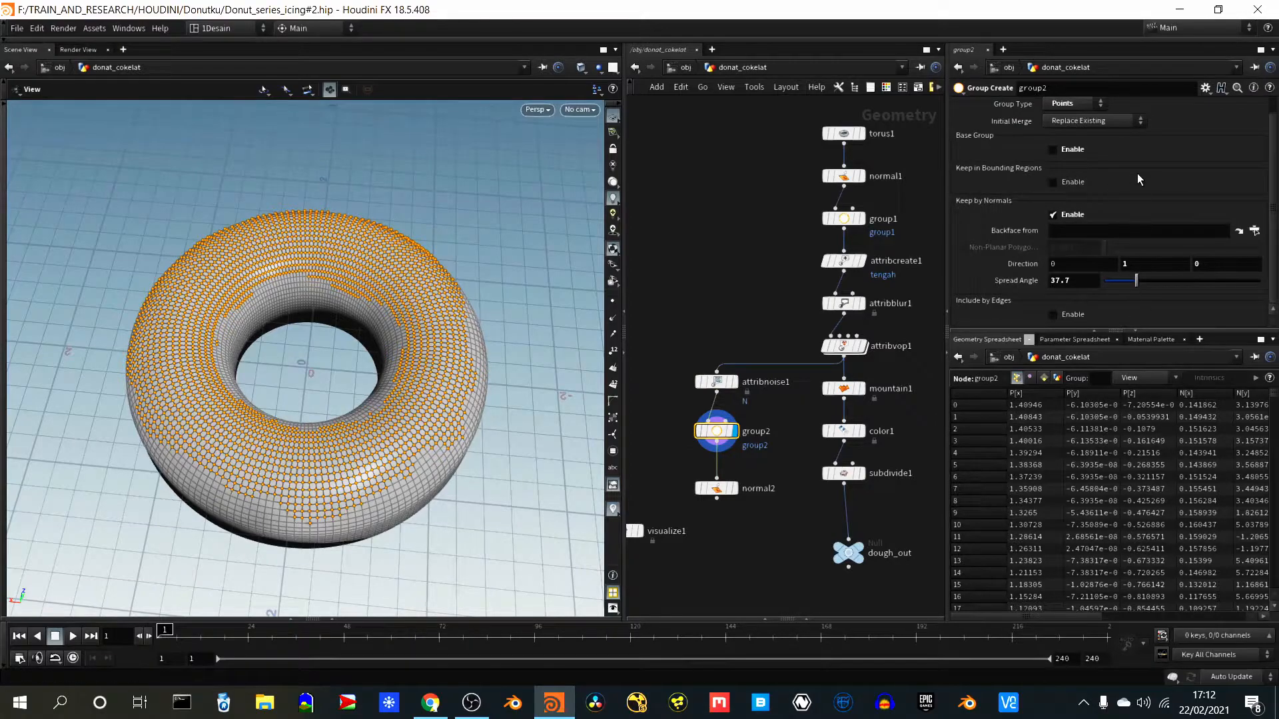
drag(1136, 281, 1146, 282)
drag(513, 448, 559, 430)
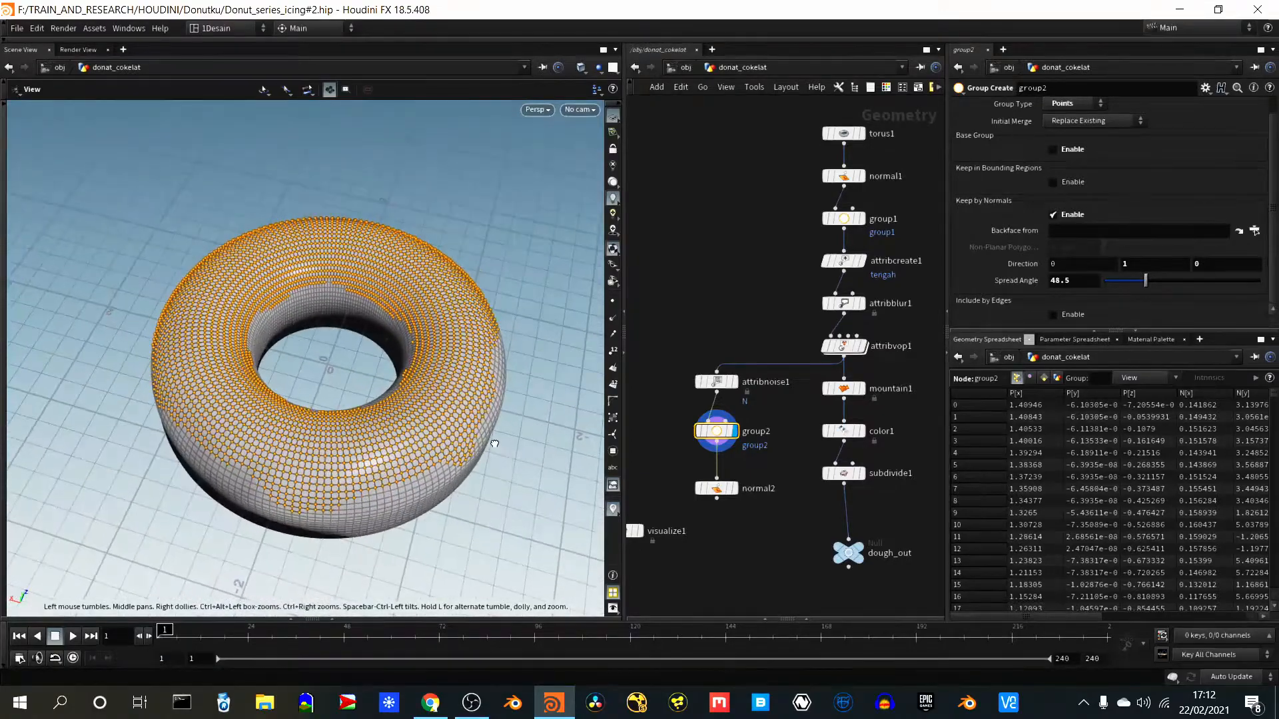
click(710, 494)
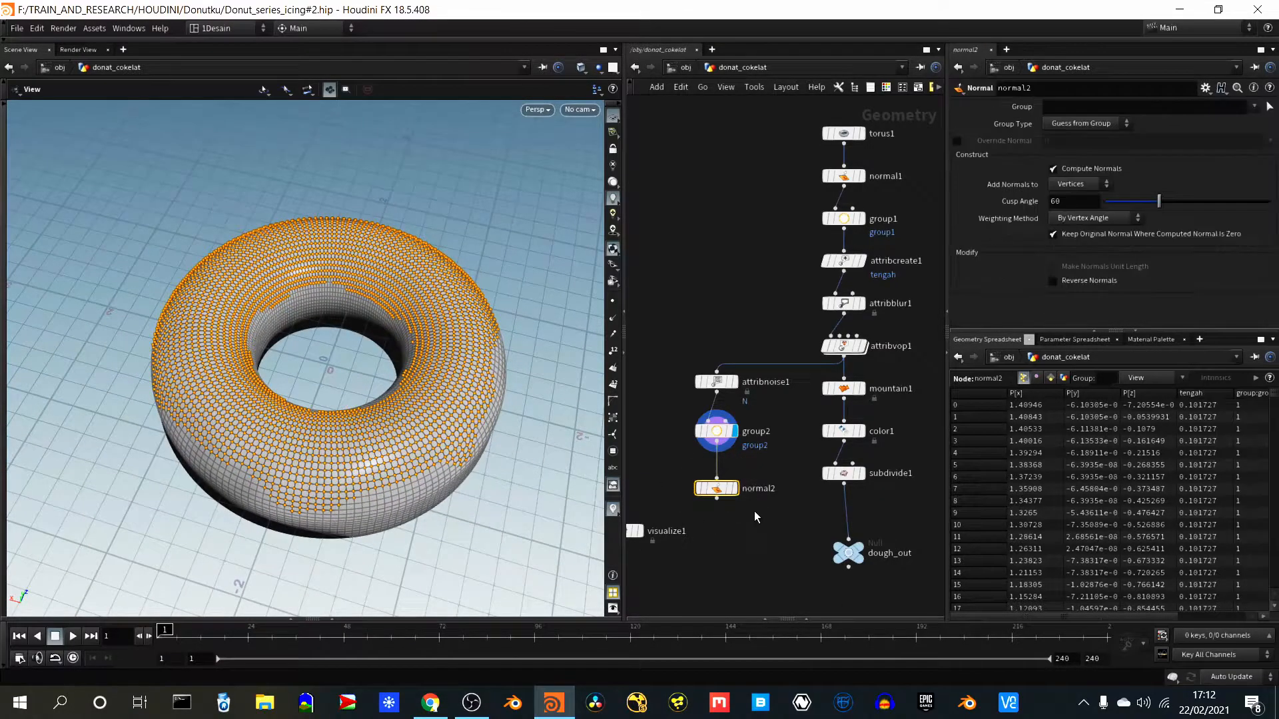
drag(714, 492, 716, 479)
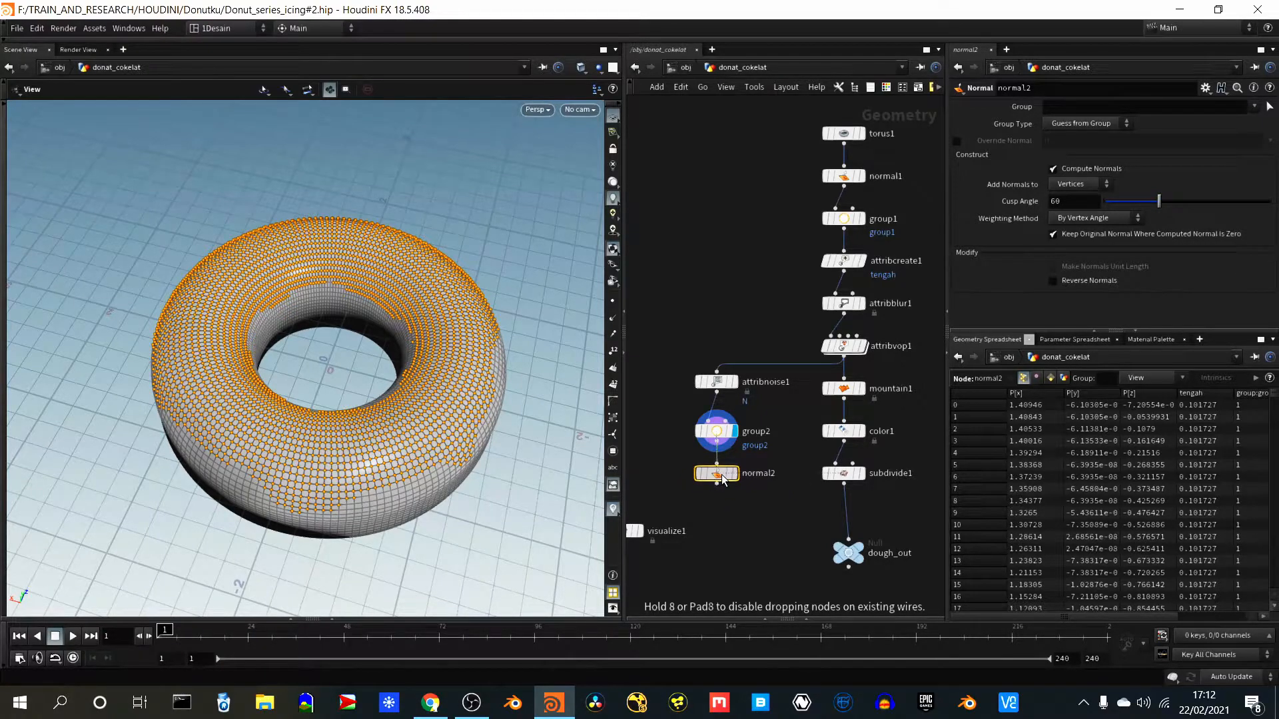
- Add an Attribute Create node below normal2, connect normal2's output to it and display its result
scroll(776, 497, down, 2)
scroll(760, 505, up, 4)
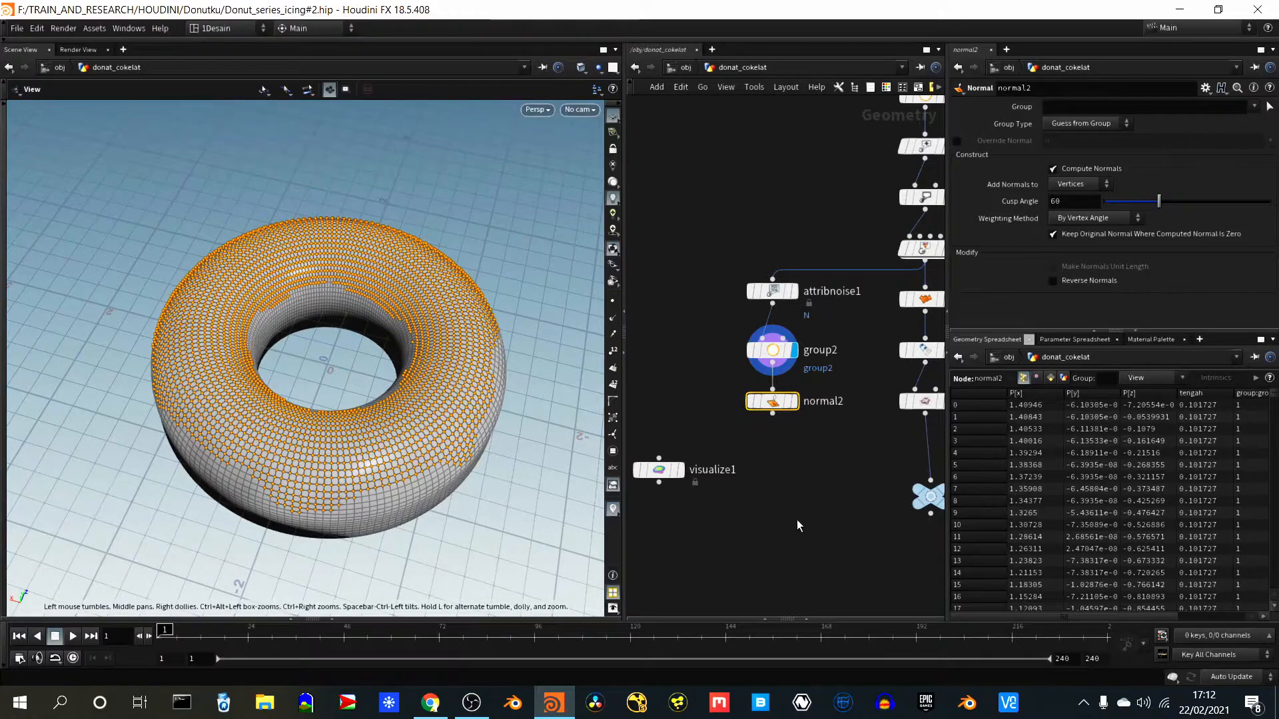
key(Tab)
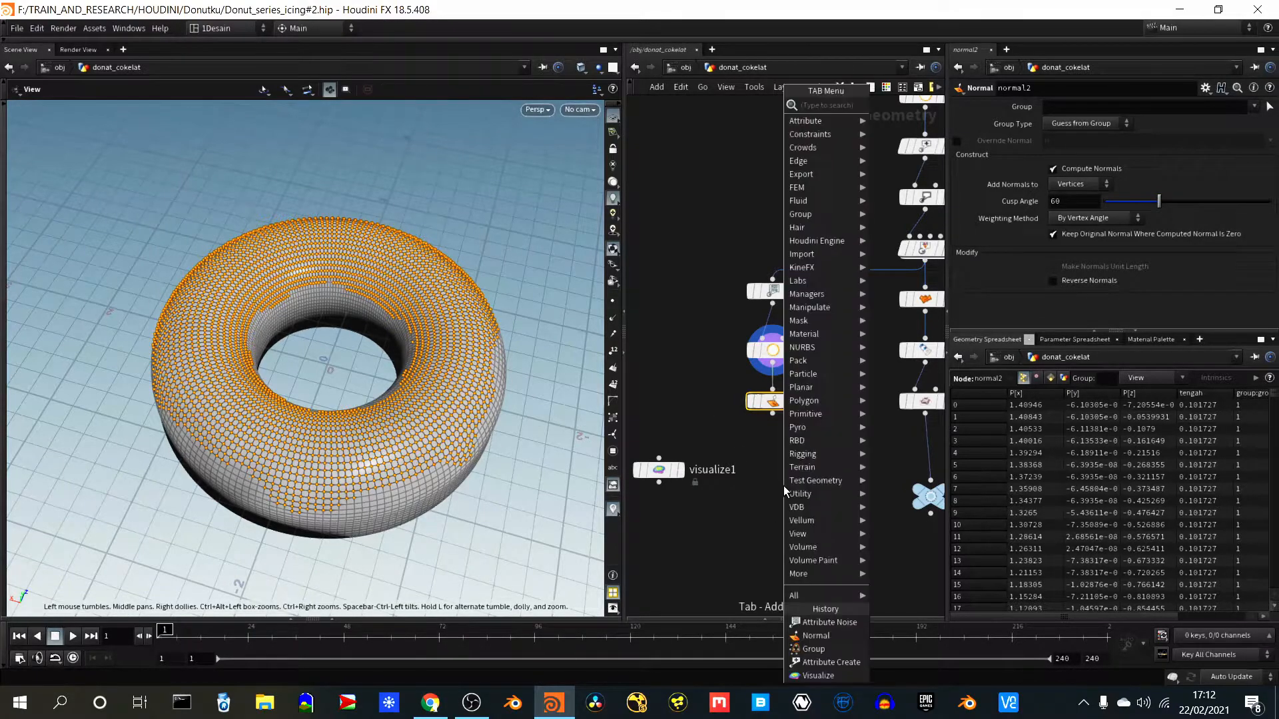
text(a)
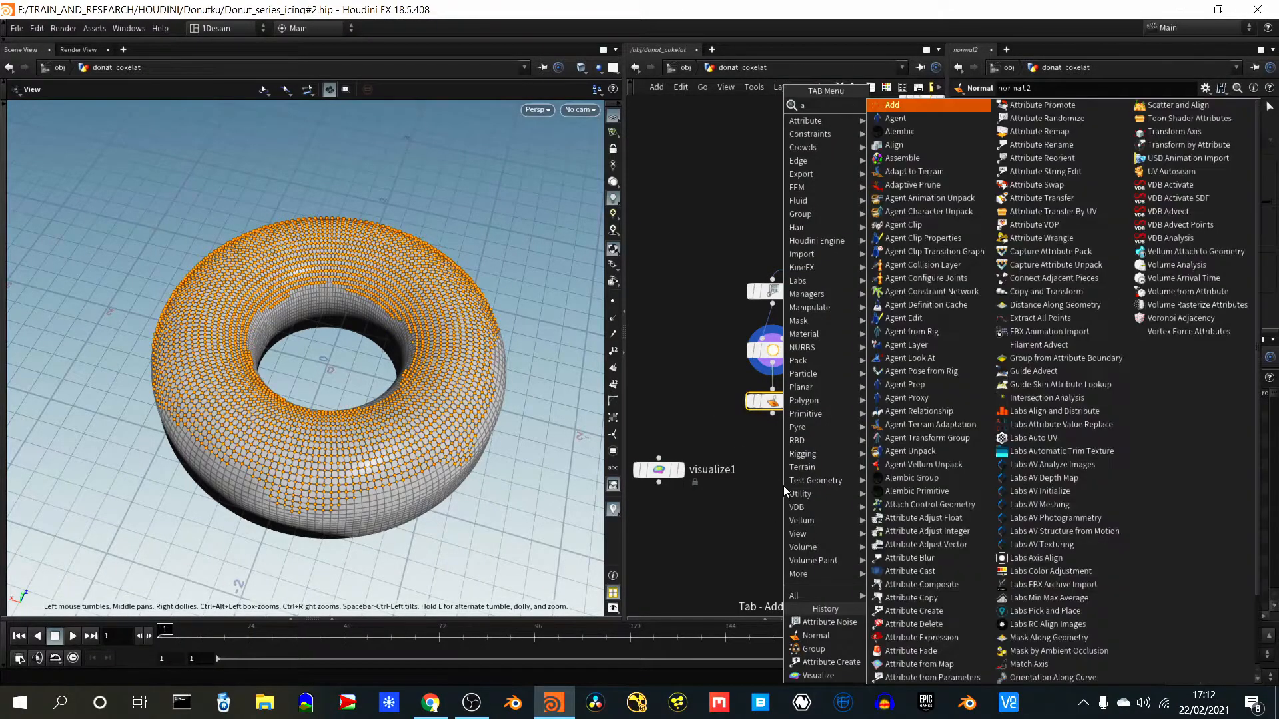
text(ttribute cre)
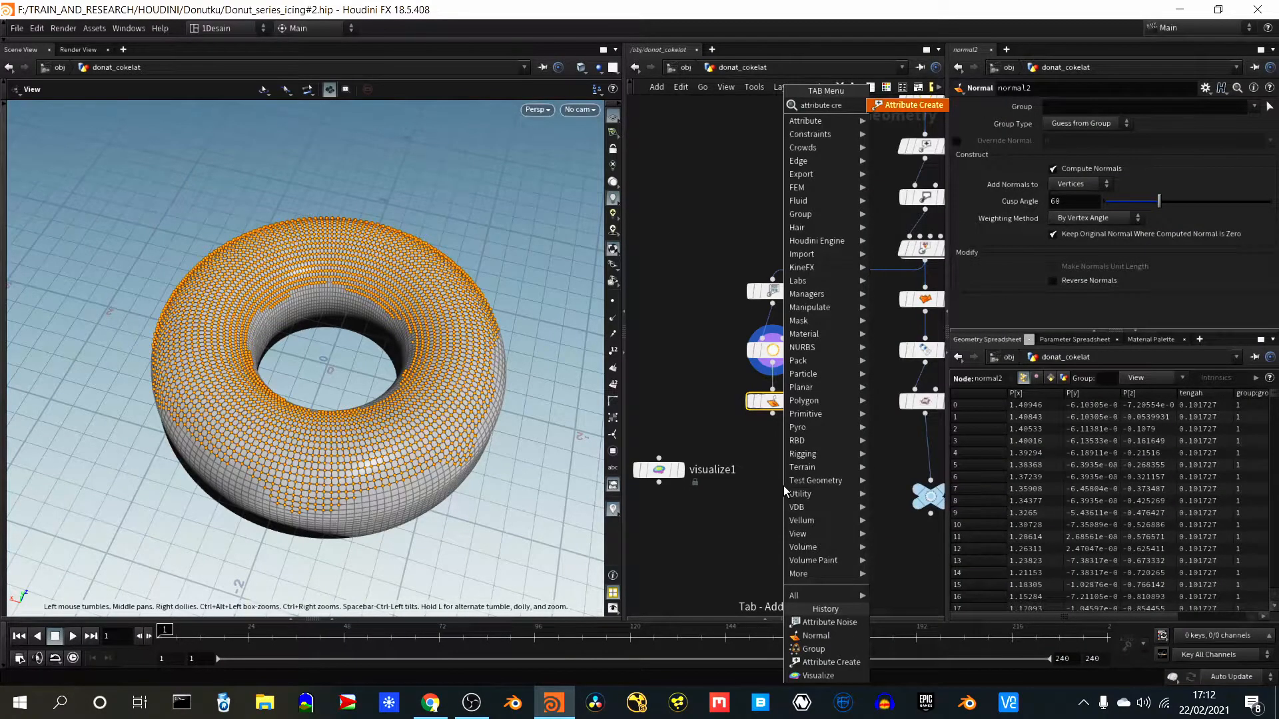
key(Return)
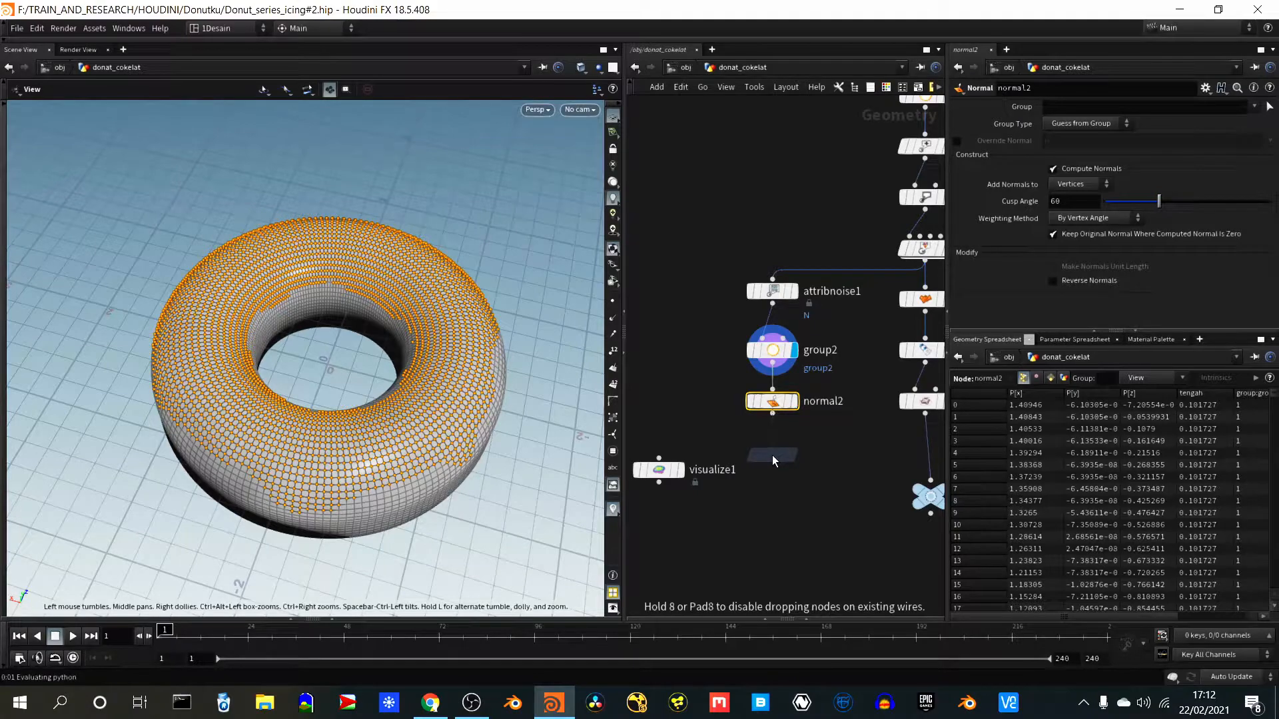
click(773, 454)
drag(773, 413, 772, 443)
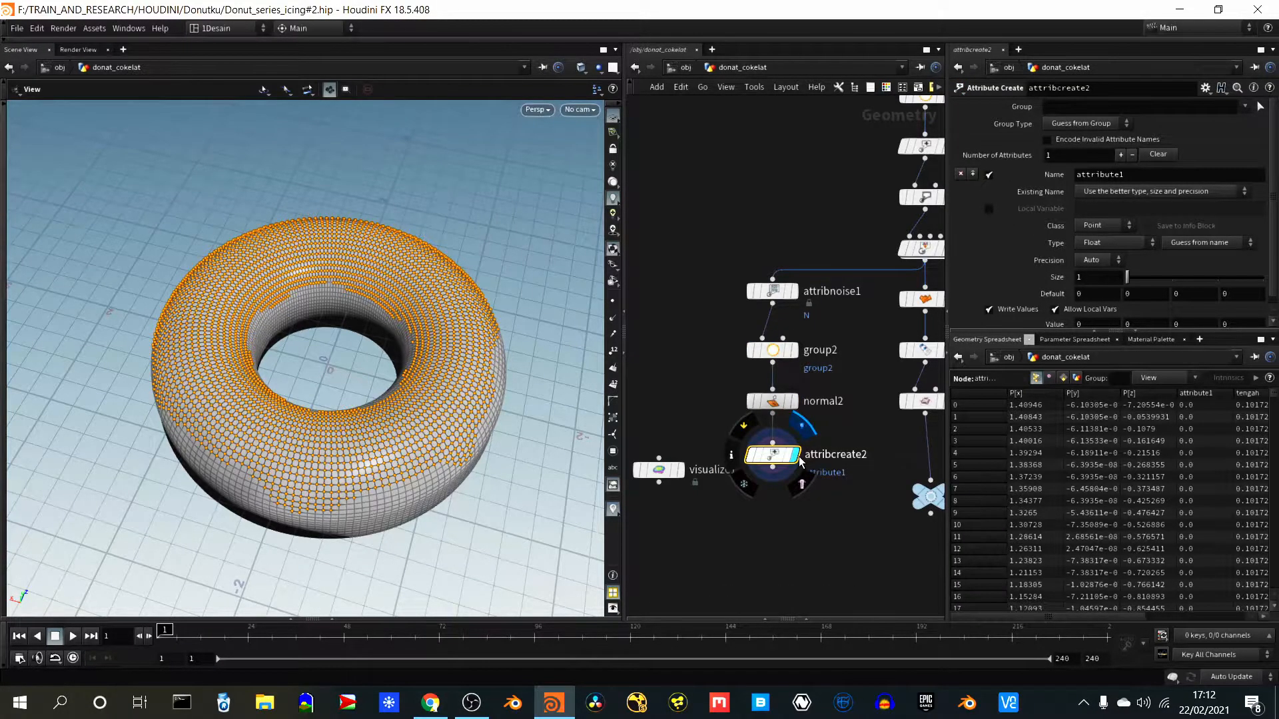
click(798, 457)
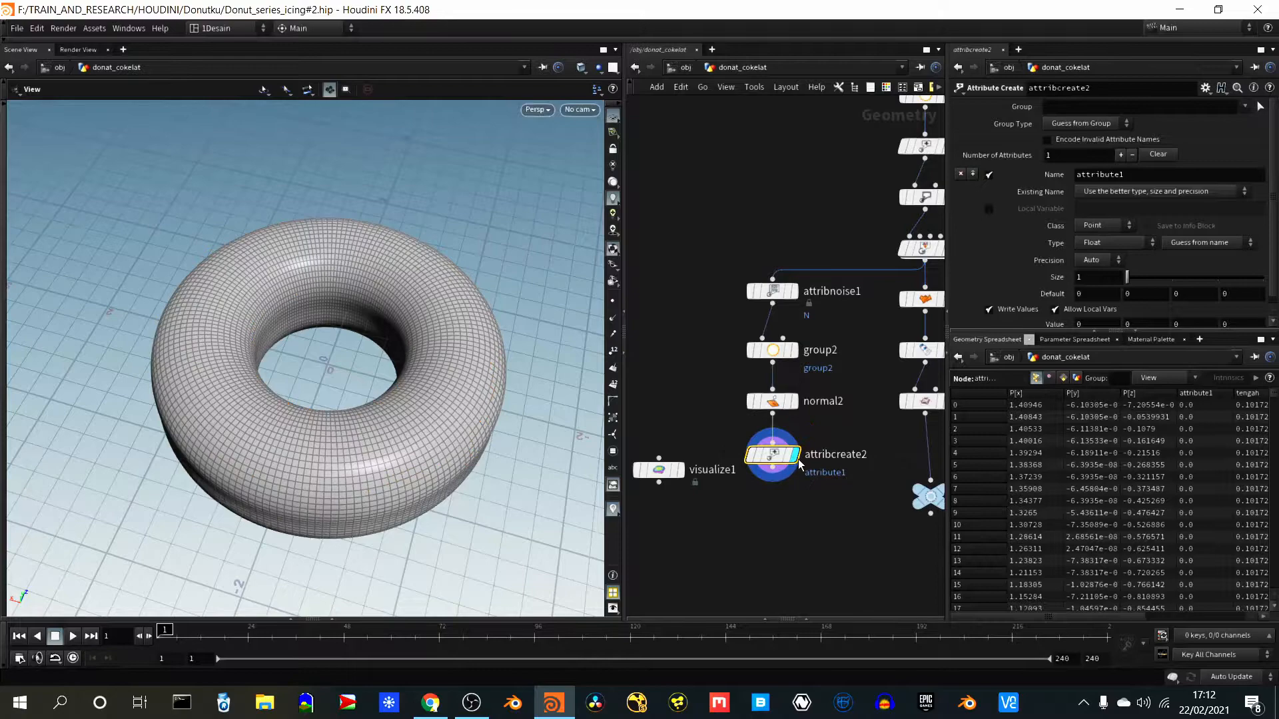
- Restrict attribcreate2 to group2 and name its attribute weight
click(1130, 175)
double_click(1128, 175)
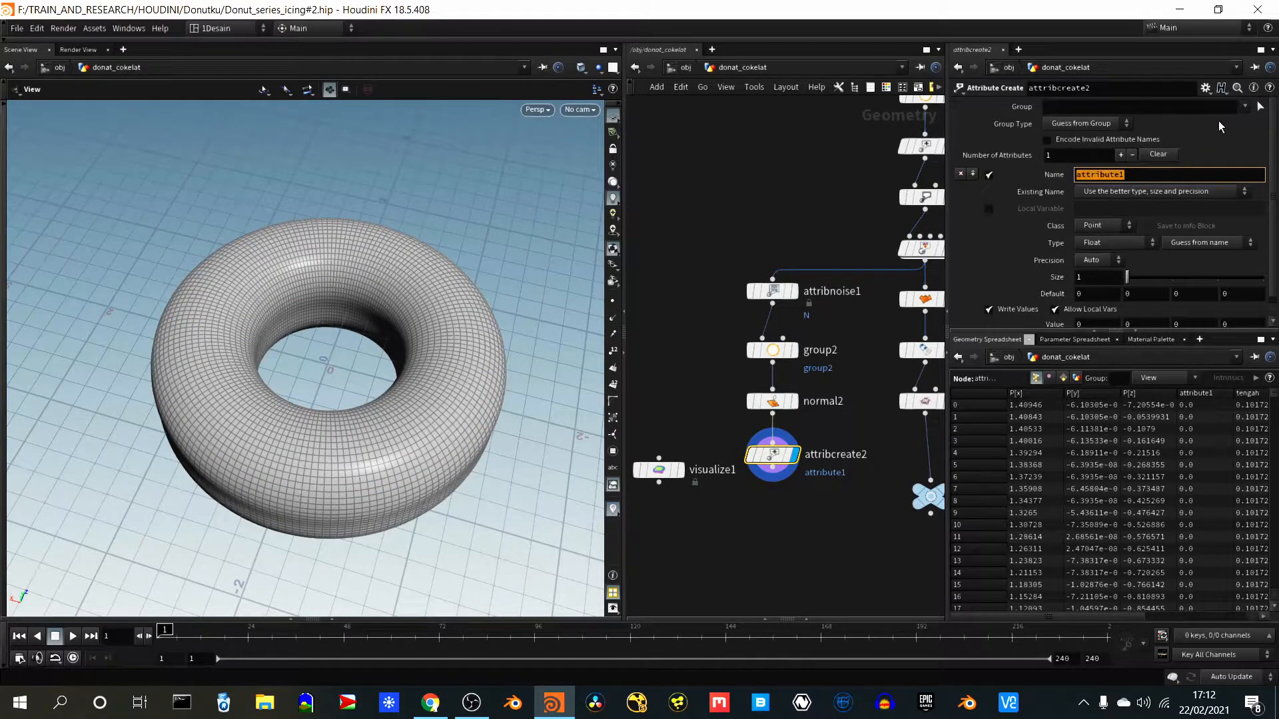
click(1242, 110)
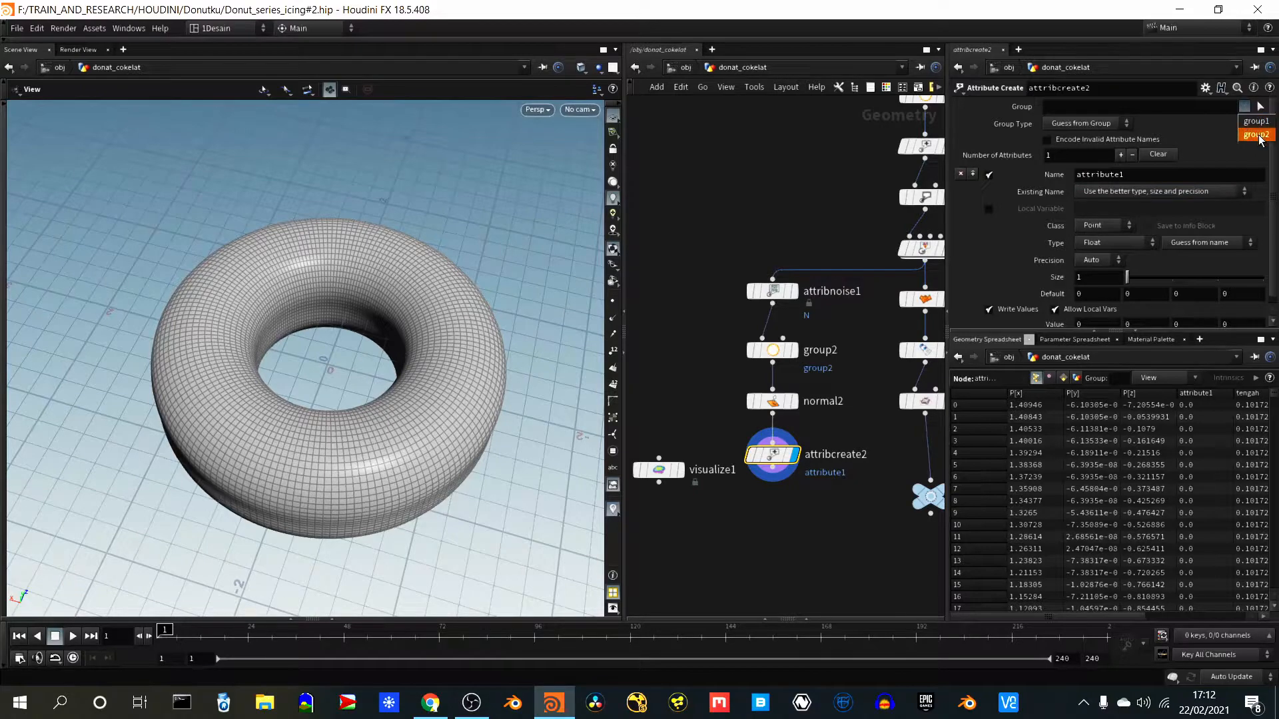
click(1259, 121)
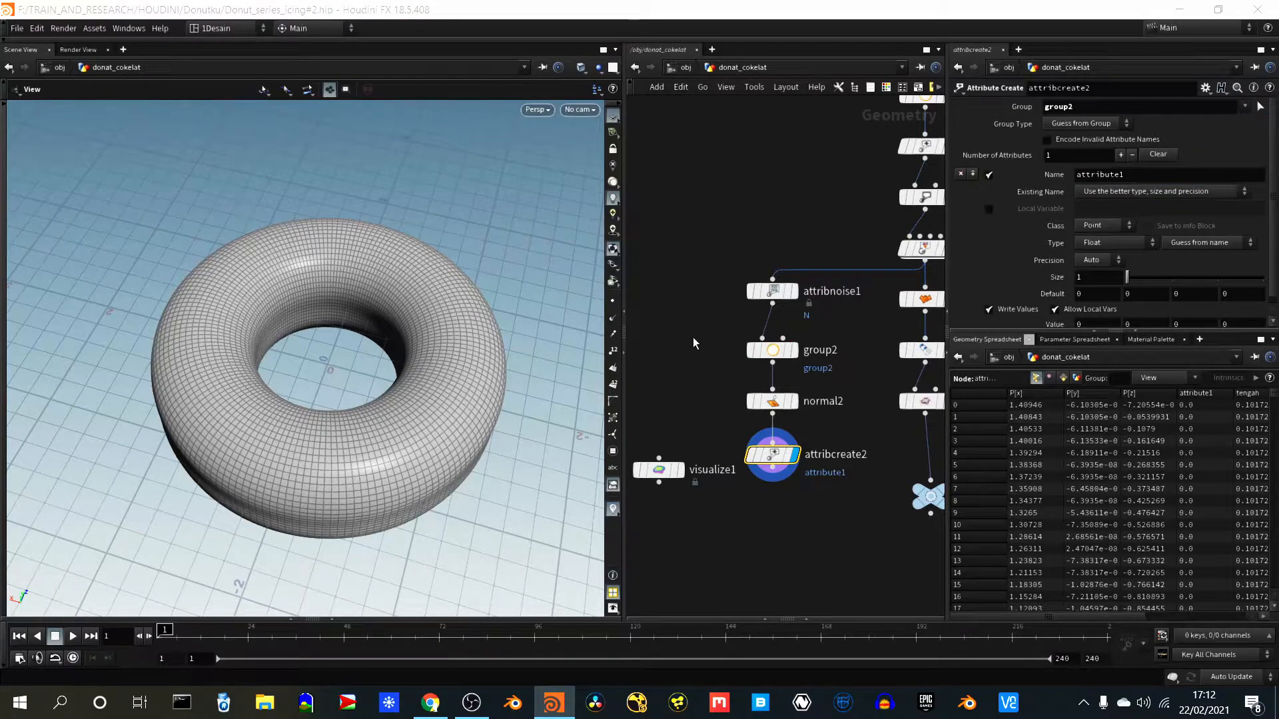
double_click(1130, 176)
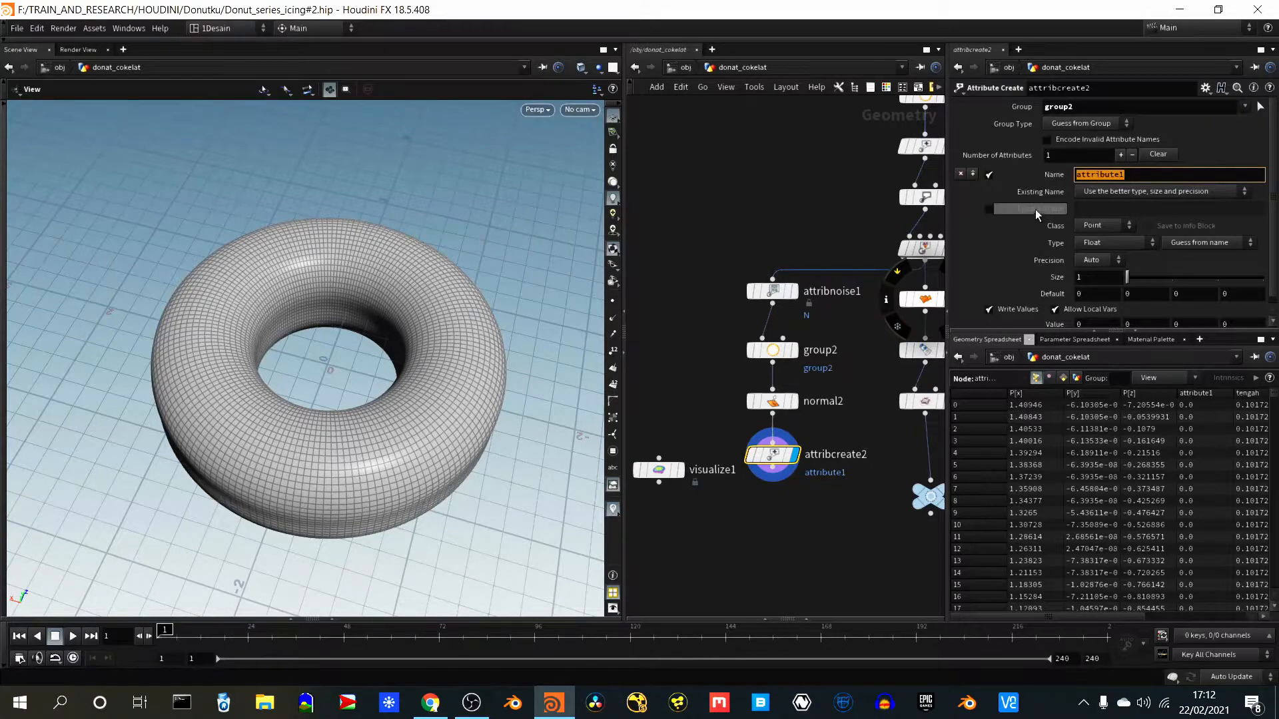
text(wei)
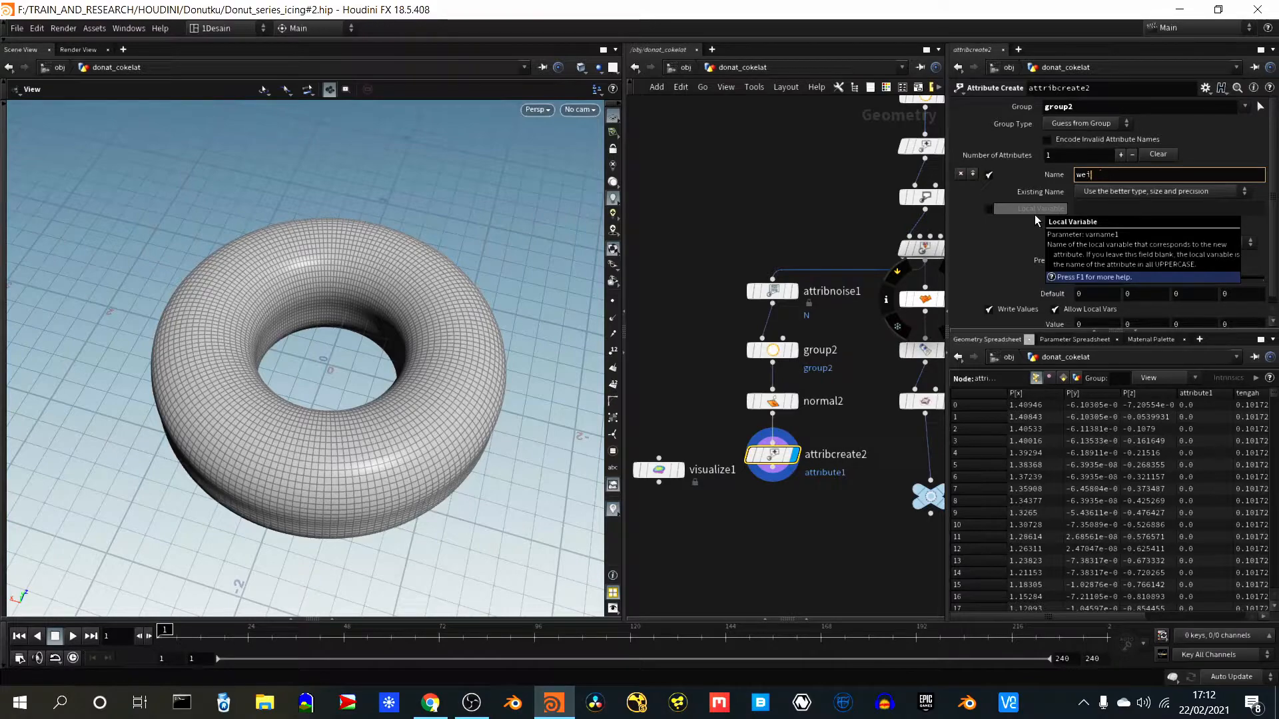
text(ght)
key(Return)
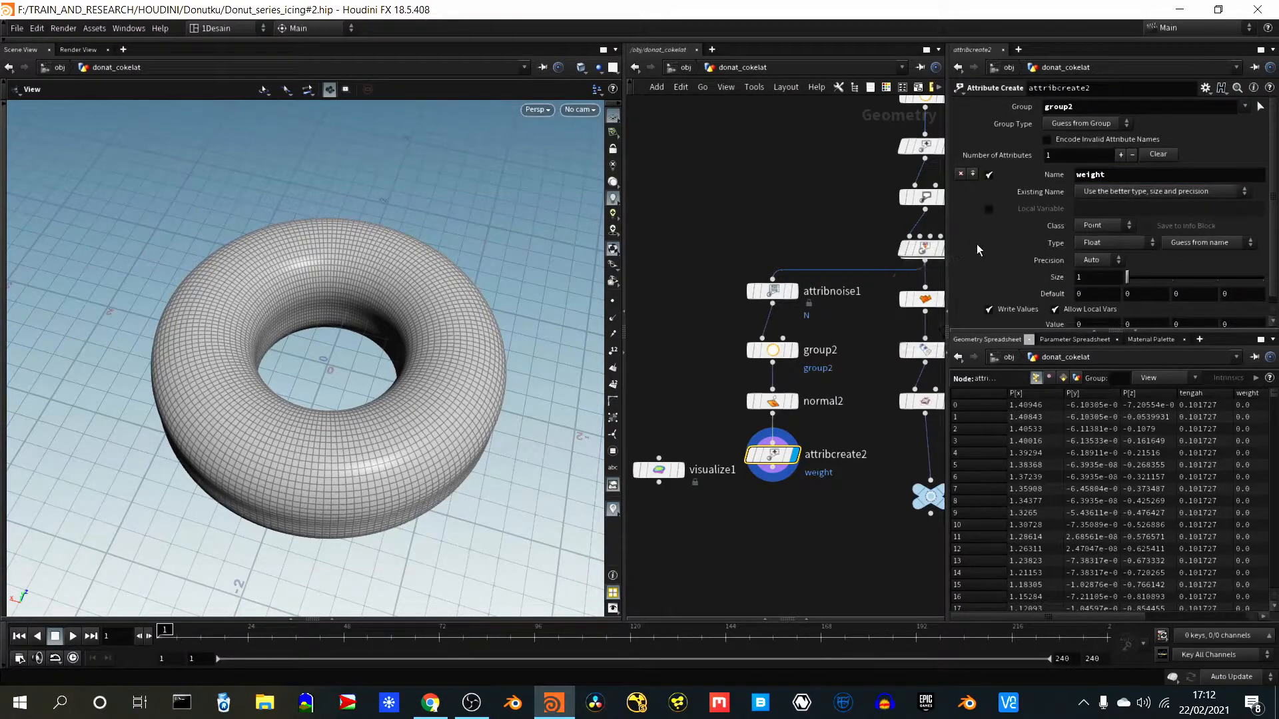
- Set the value of attribcreate2's weight attribute to 1
scroll(1025, 266, down, 1)
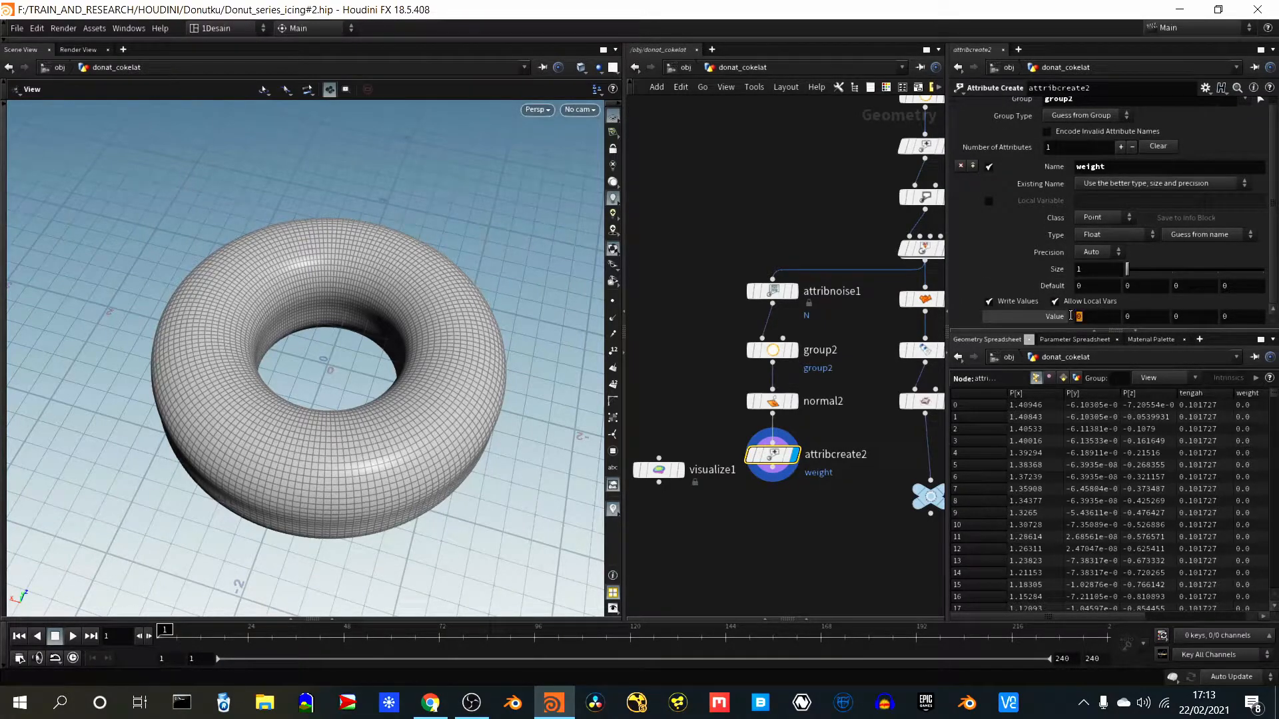
click(1074, 316)
text(1)
key(Return)
scroll(1041, 234, up, 1)
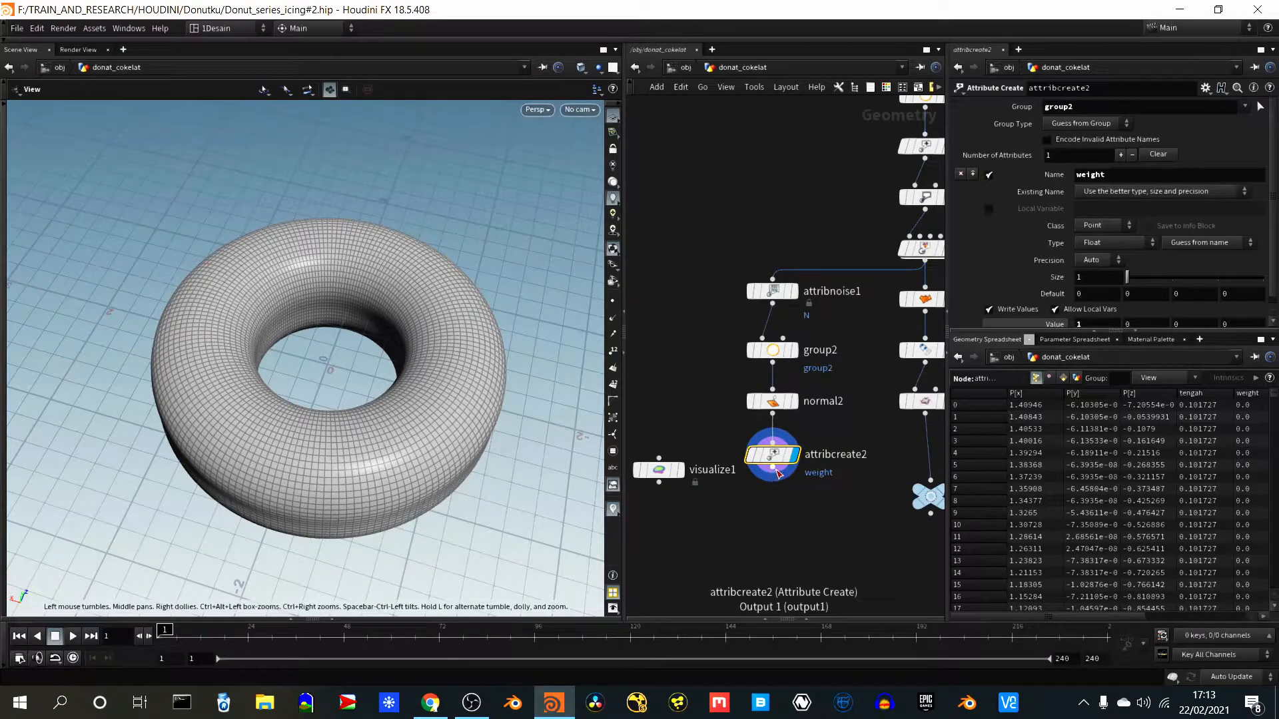
- Connect attribcreate2's output to visualize1, display visualize1's result and move that node lower, beneath the level of attribcreate2
drag(778, 473, 685, 474)
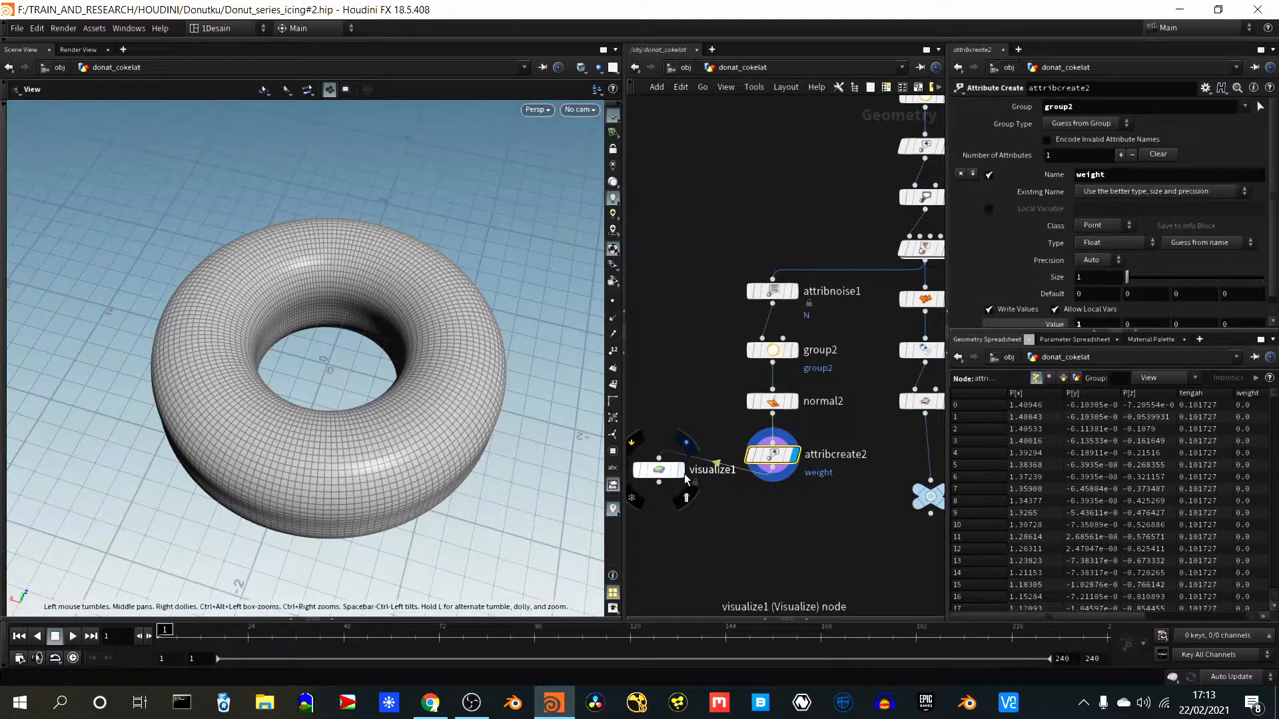
click(681, 470)
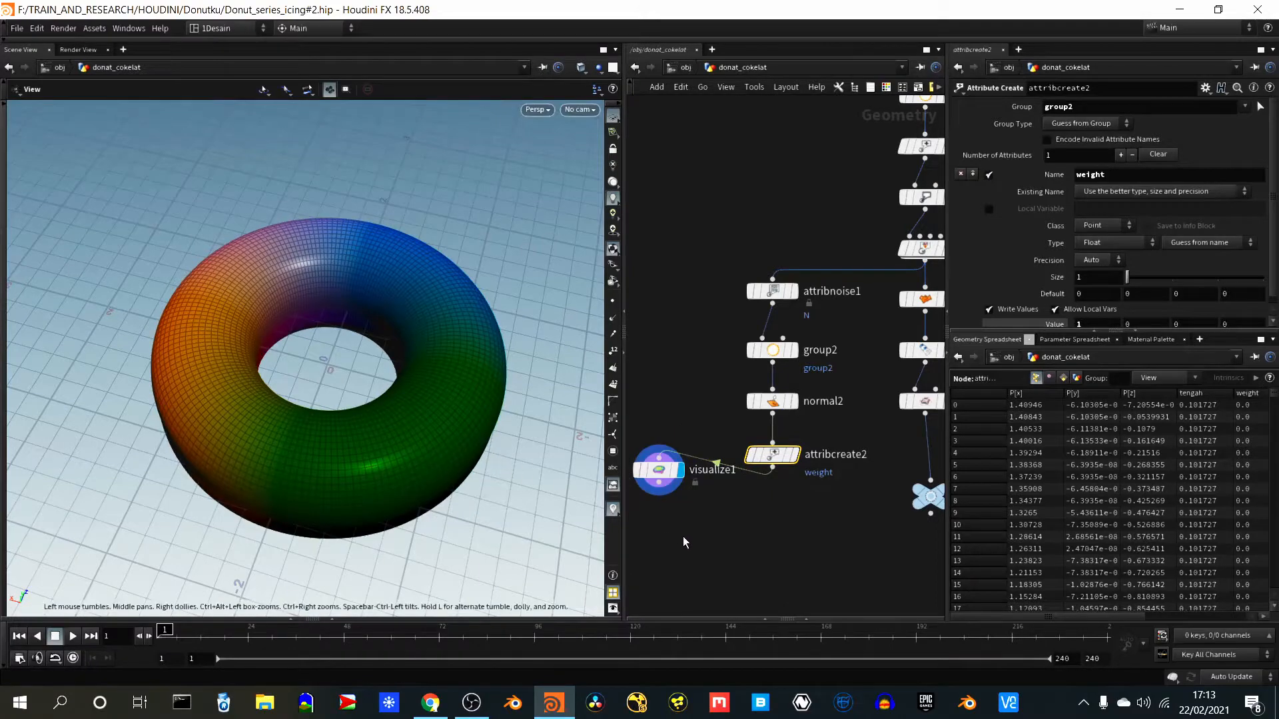
double_click(658, 468)
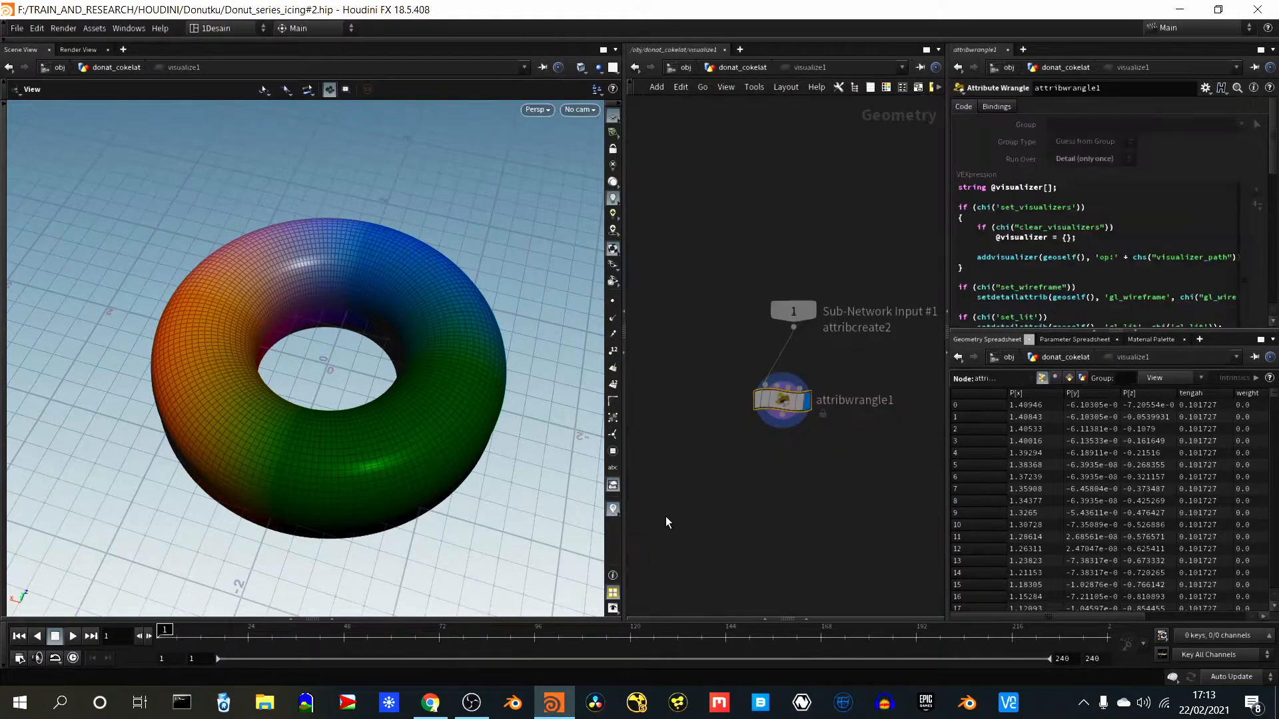
click(715, 68)
drag(663, 472, 662, 517)
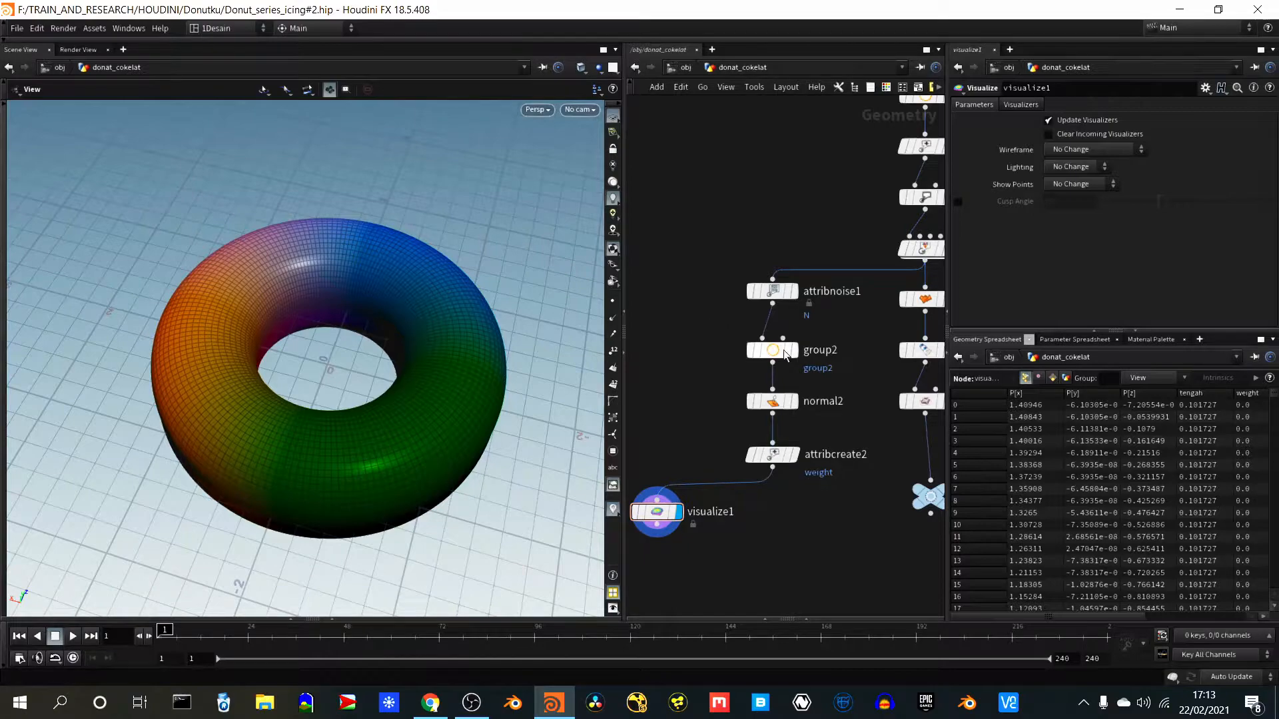
click(794, 455)
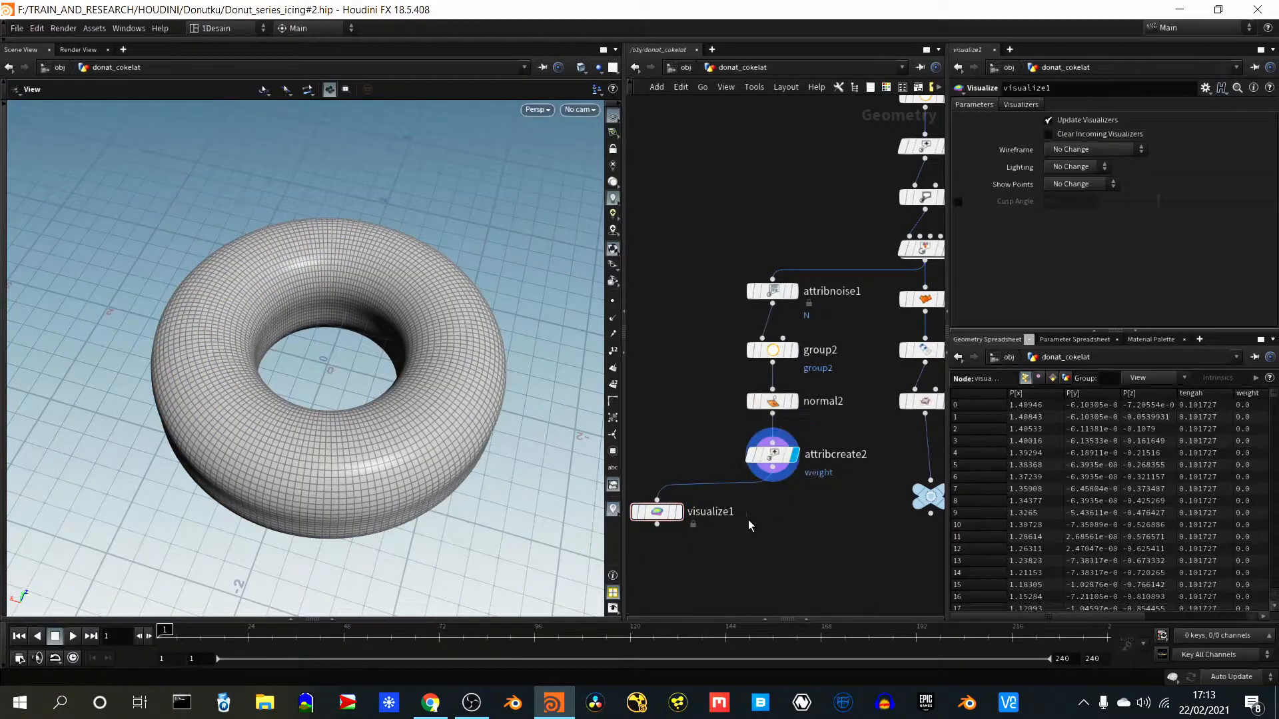
click(679, 515)
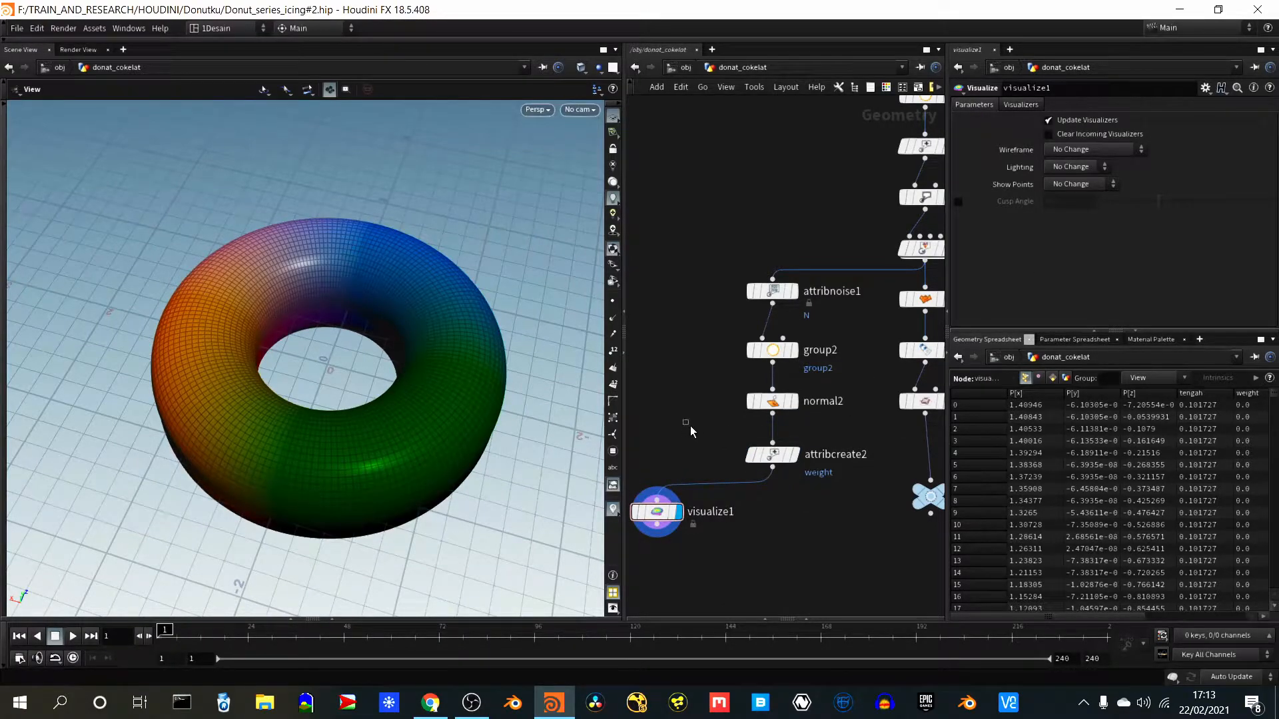
mouse_move(724, 441)
mouse_down()
mouse_move(809, 482)
mouse_move(739, 456)
mouse_up()
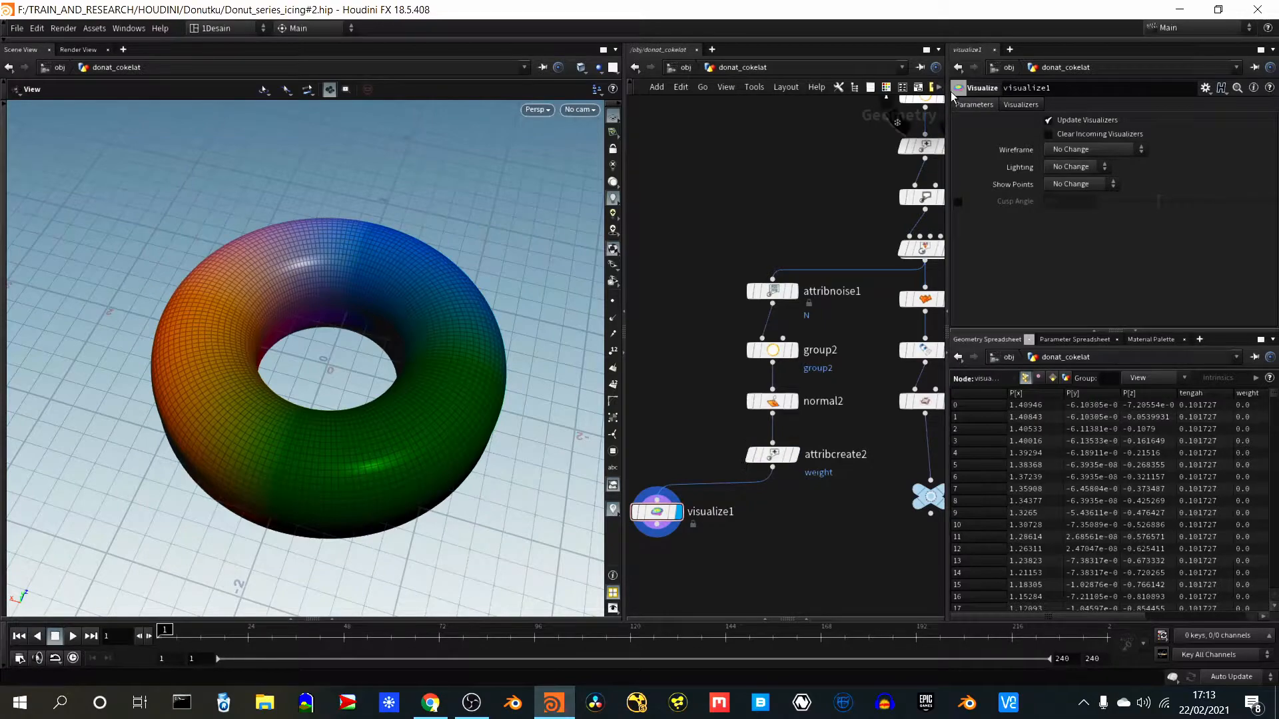
- Set visualize1's color type to Ramped Attribute and its attribute to weight
click(1013, 105)
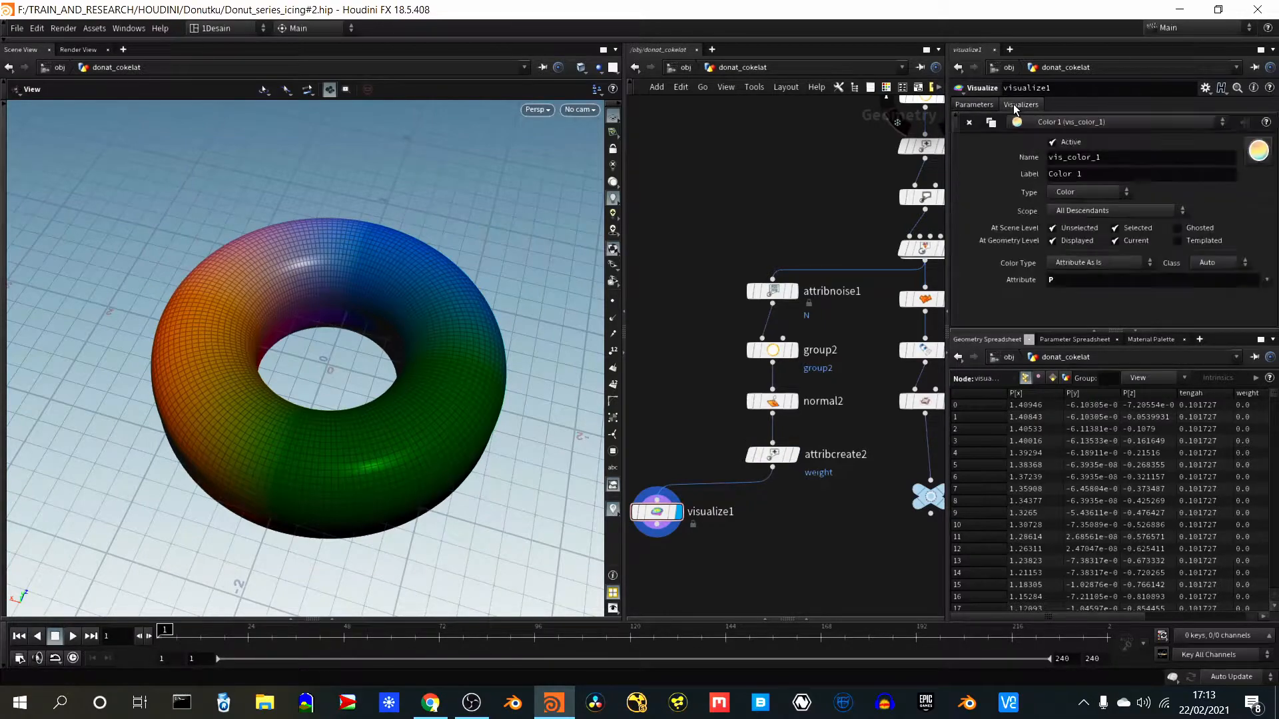
click(1094, 265)
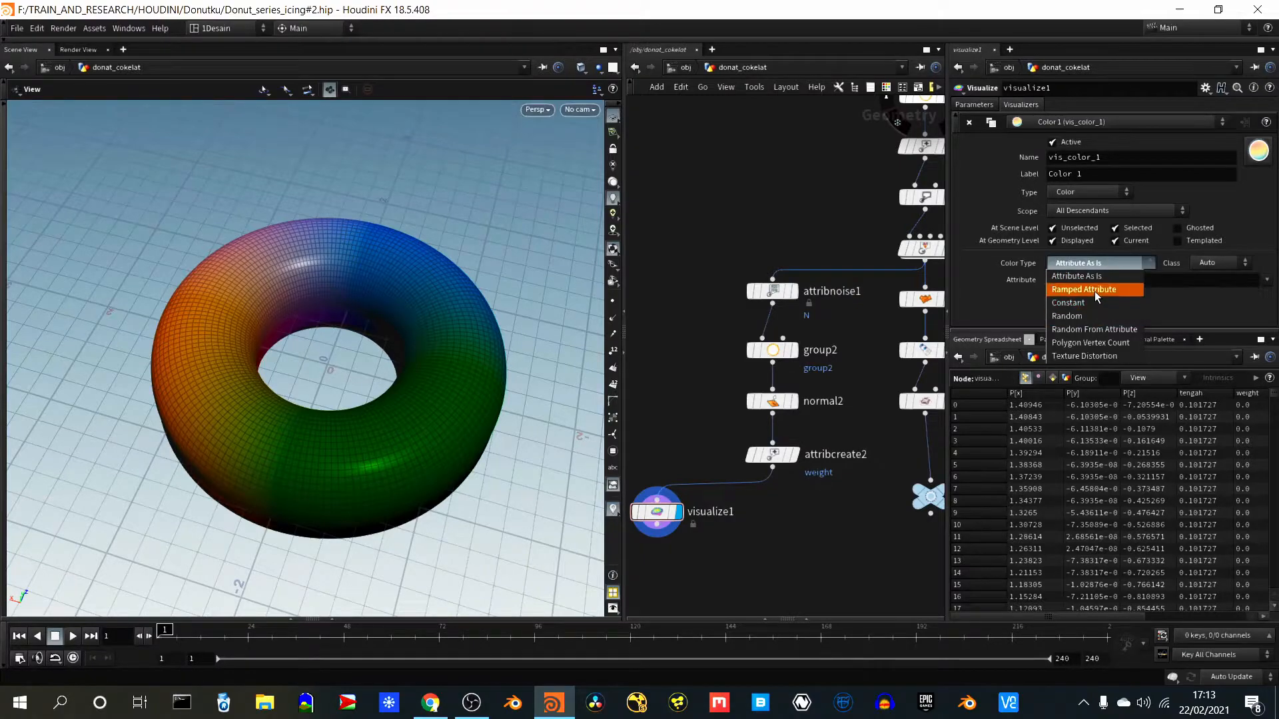
click(1094, 290)
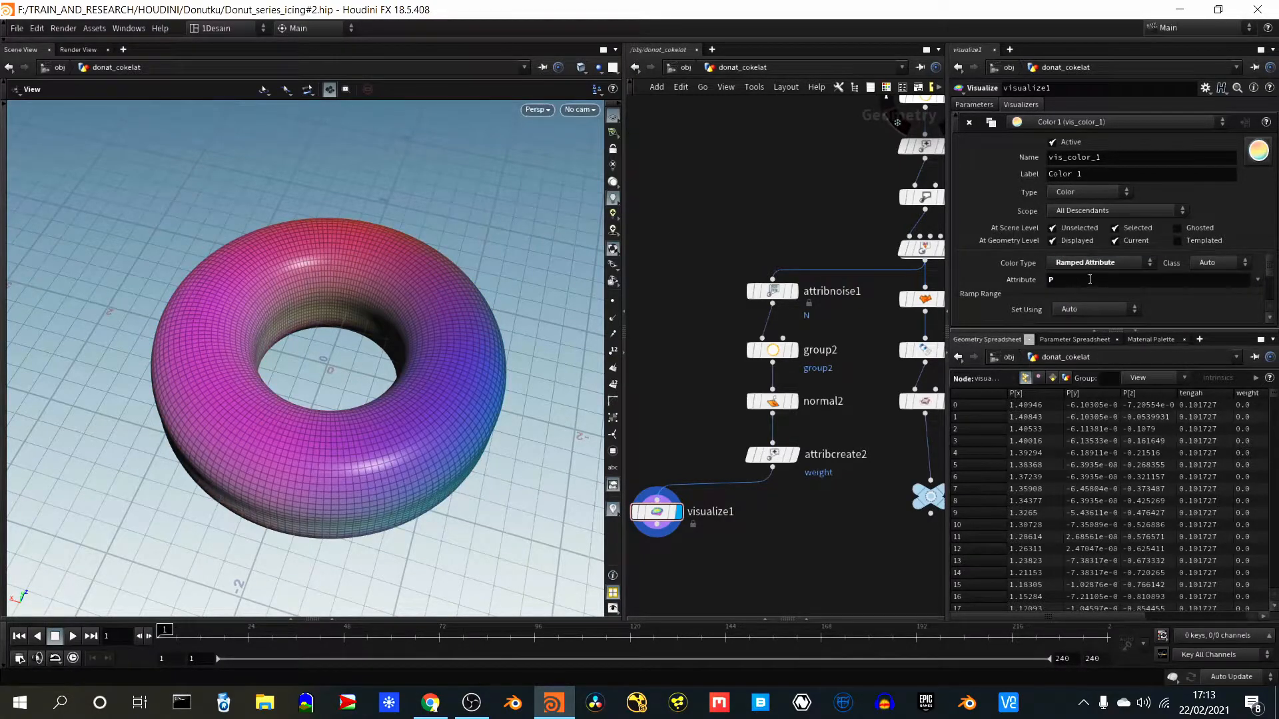
click(1050, 281)
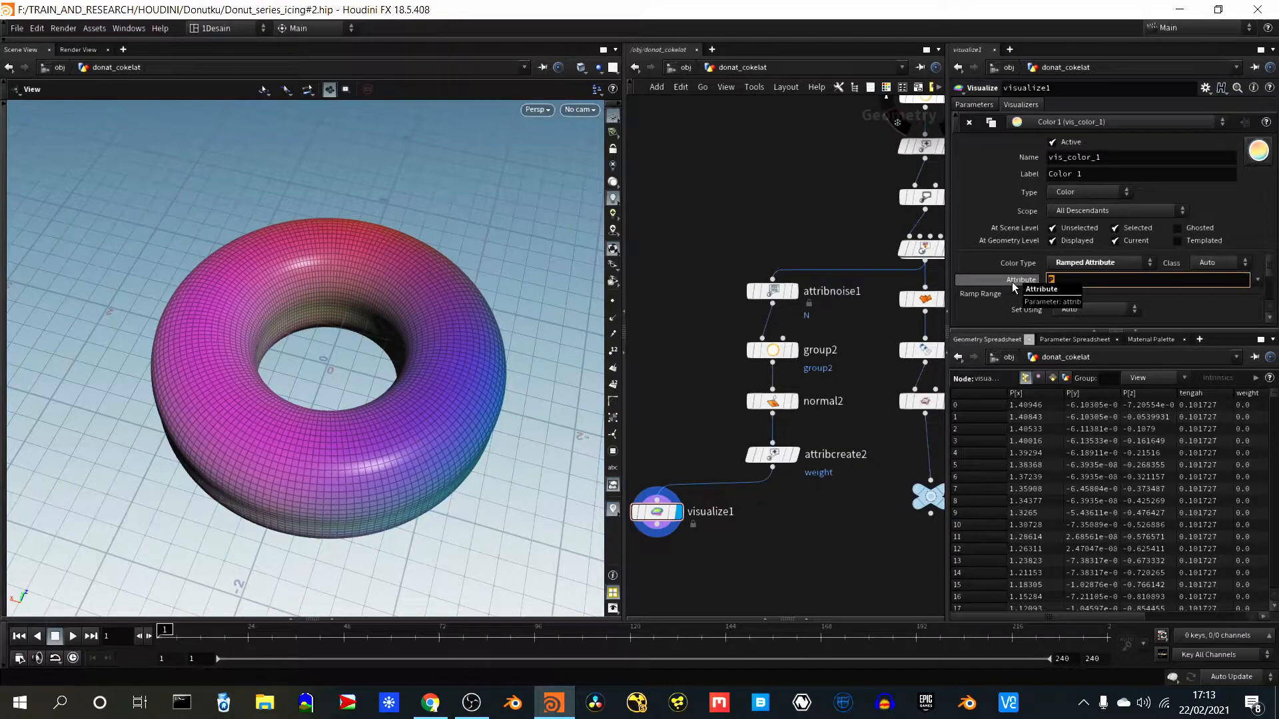
text(wei)
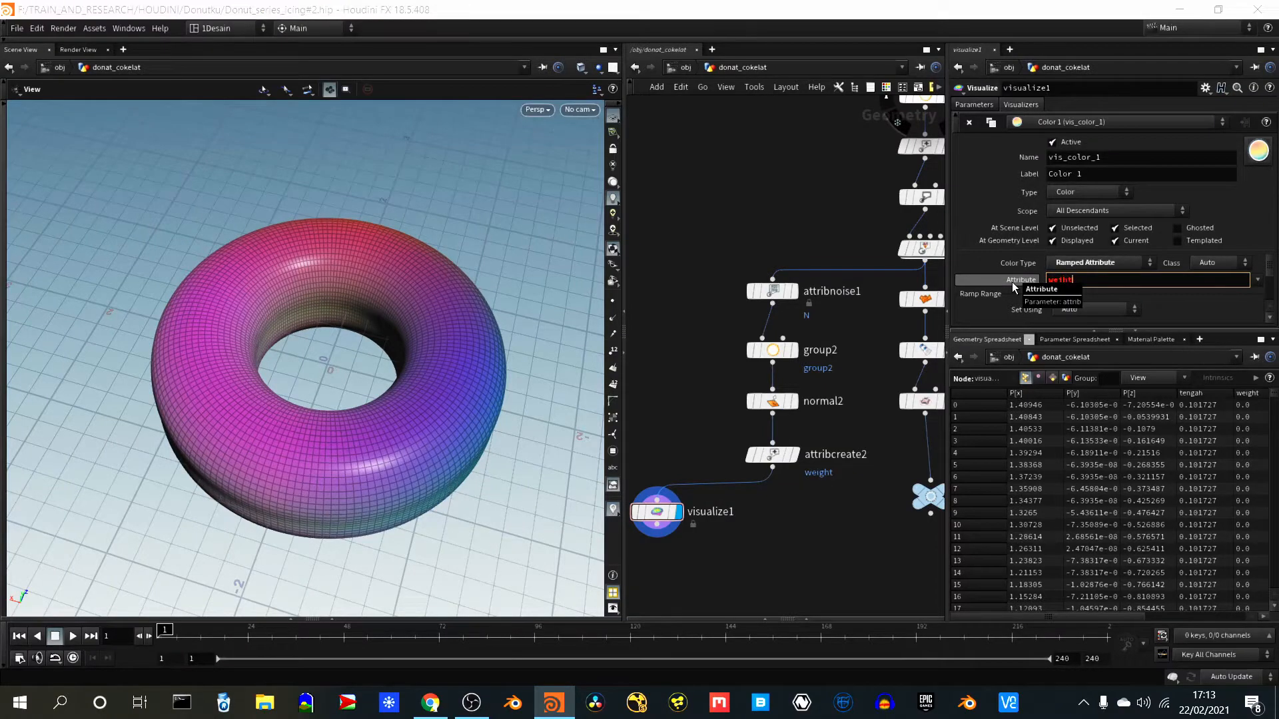
text(ht)
key(Return)
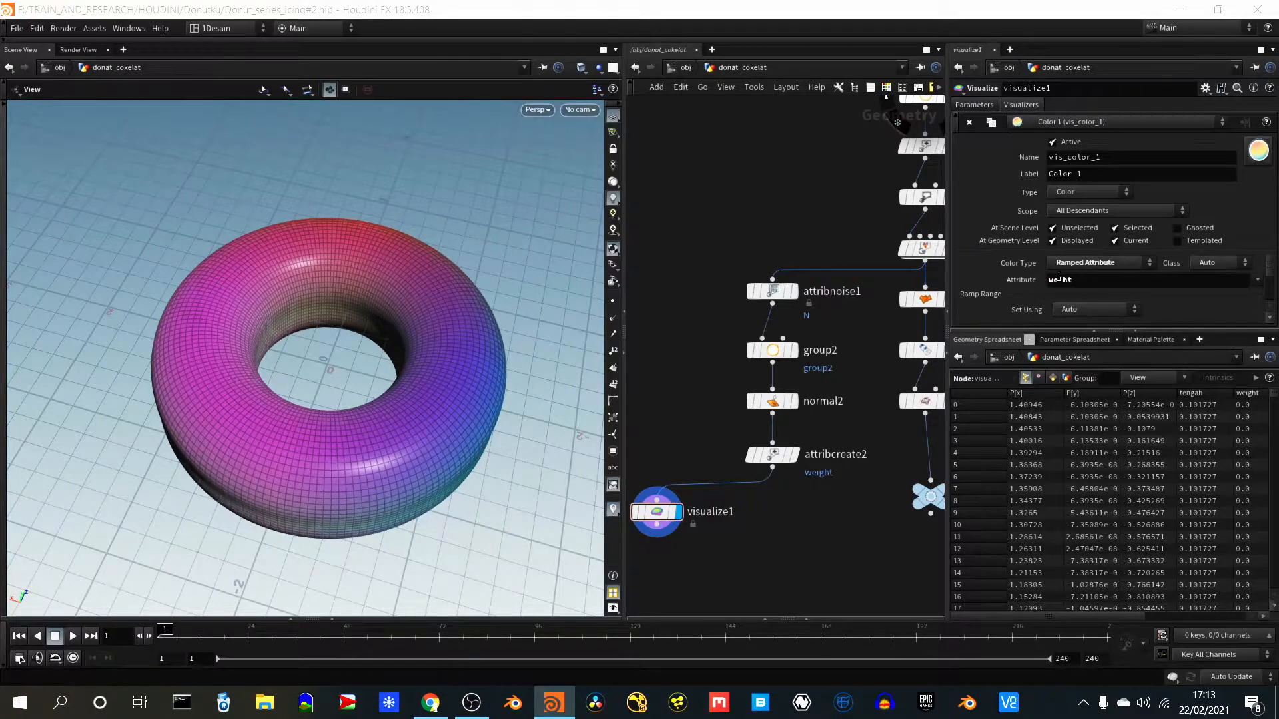
click(1062, 281)
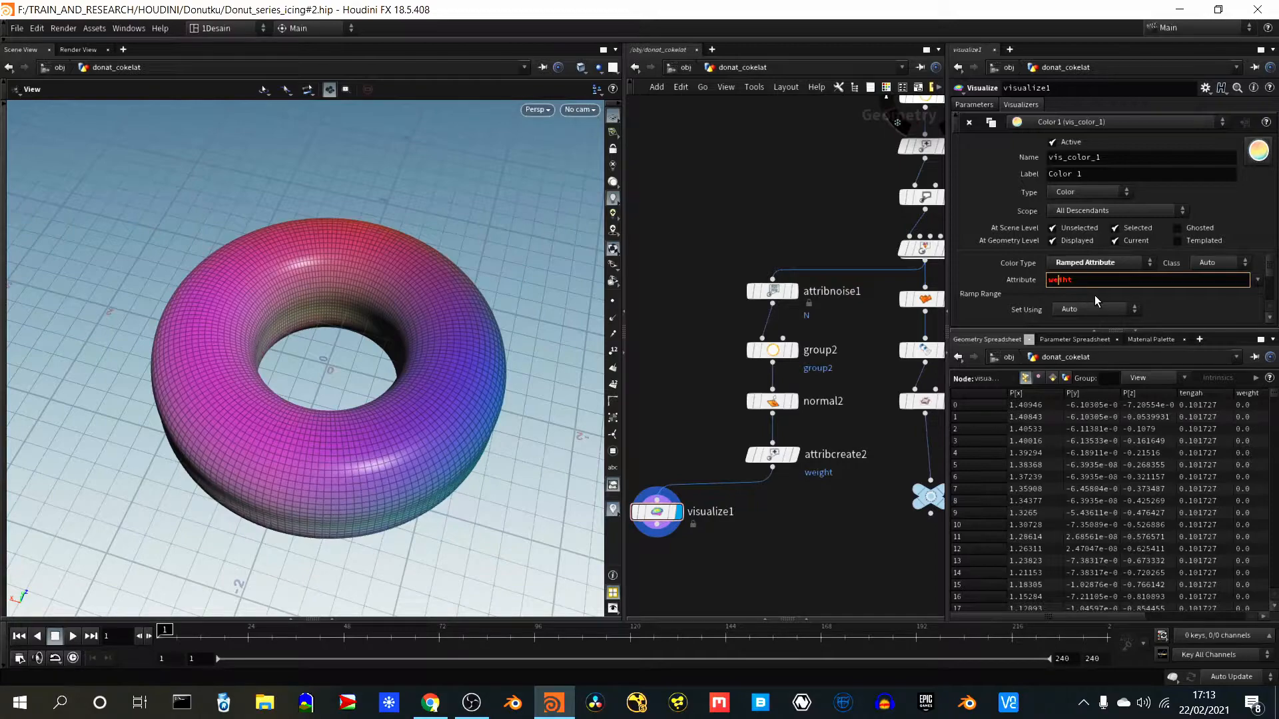
text(g)
key(Return)
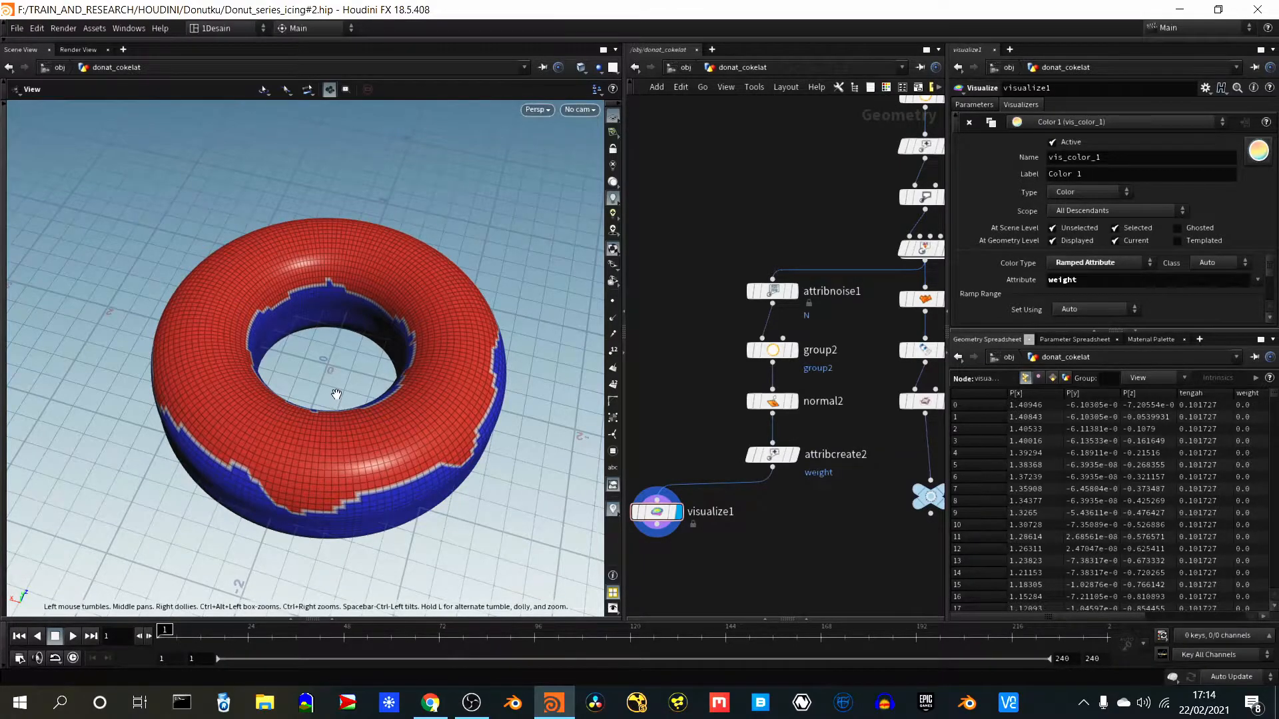
drag(282, 442, 242, 408)
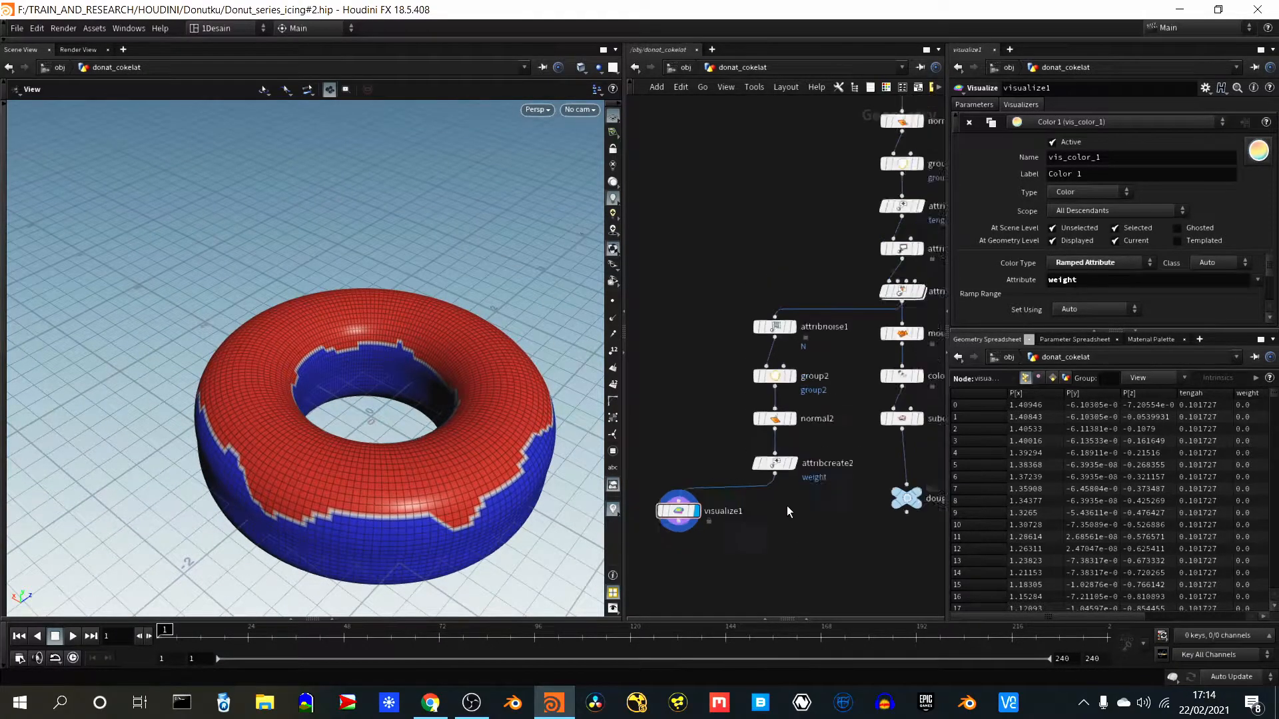
- Add an Attribute Remap node below attribcreate2 and connect attribcreate2's output to it
key(Tab)
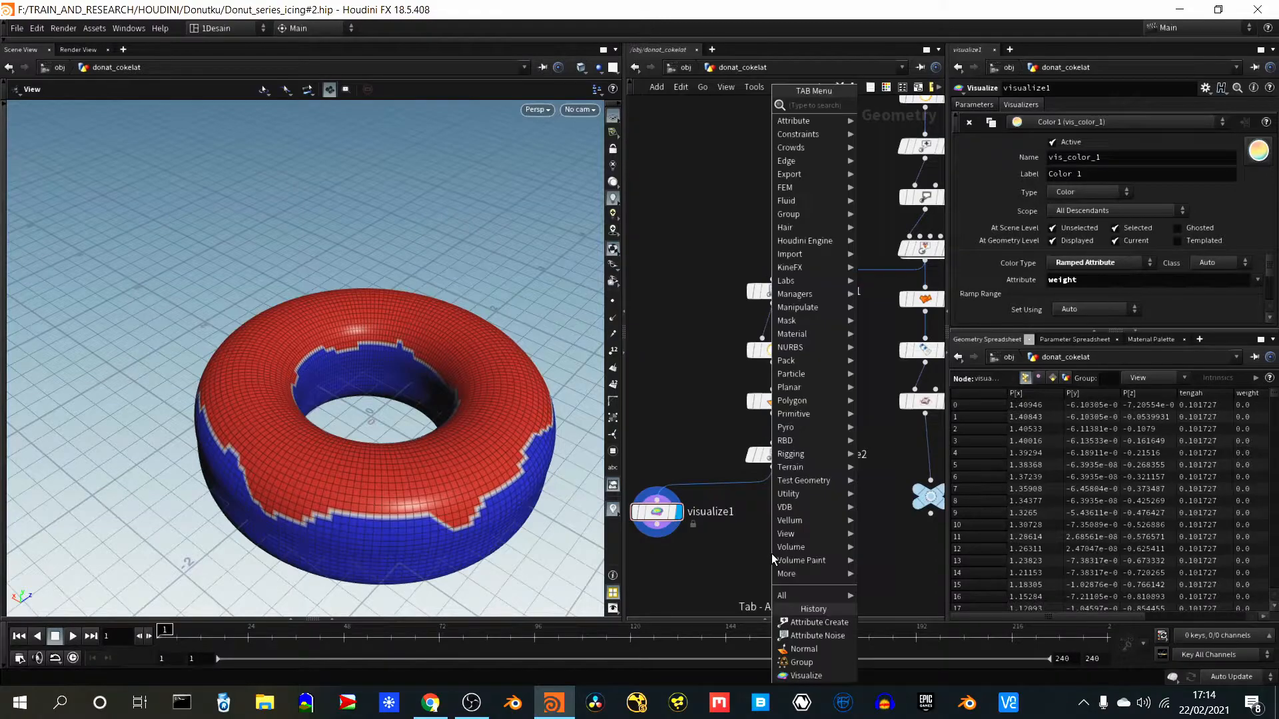
text(remap)
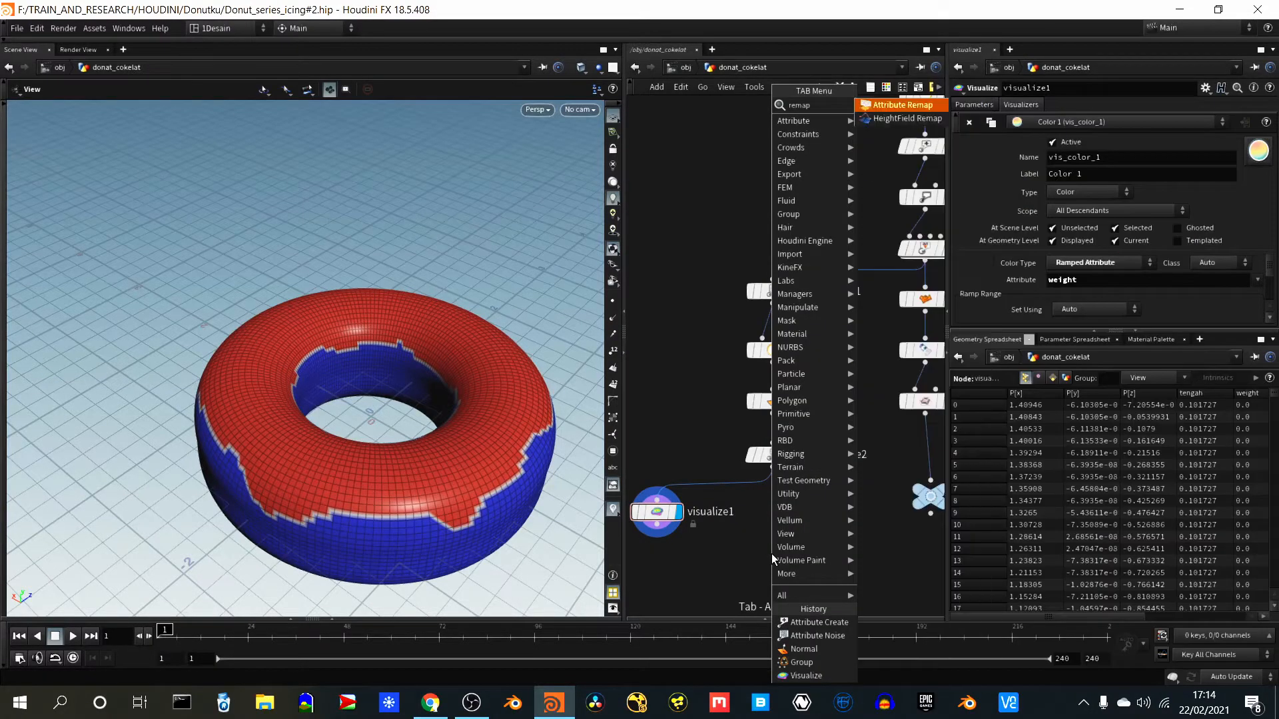
key(Return)
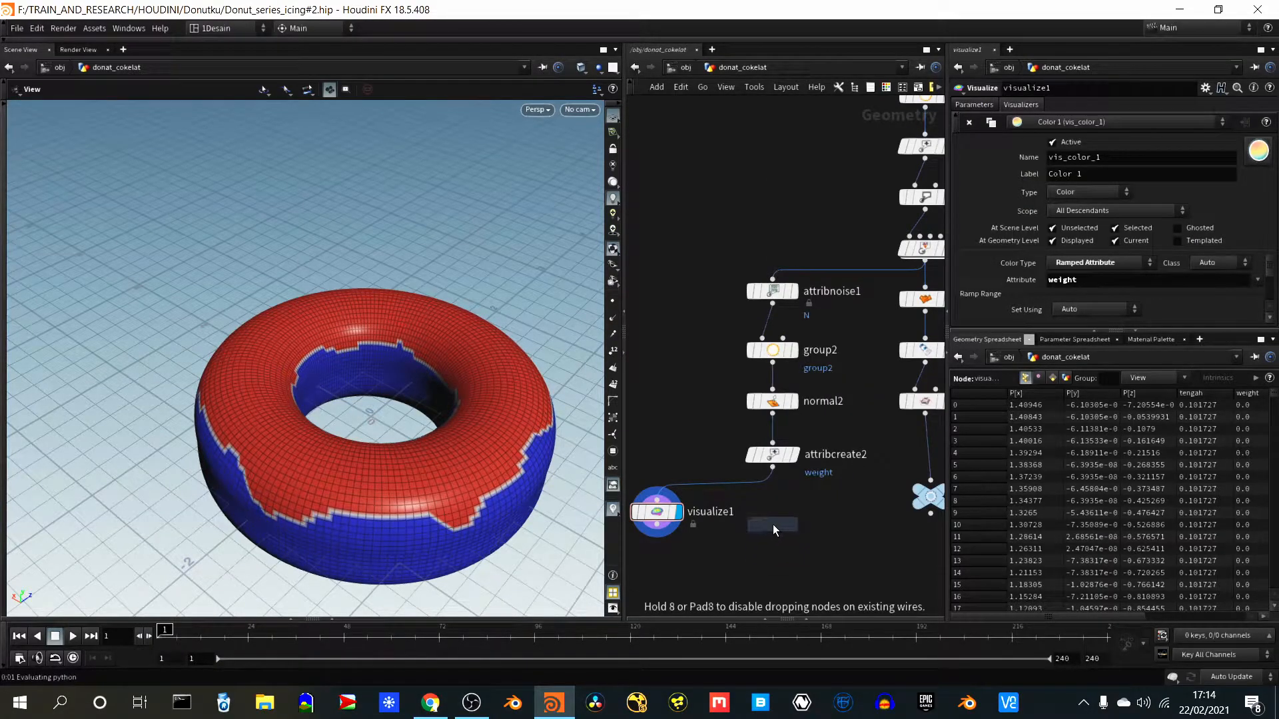
click(774, 523)
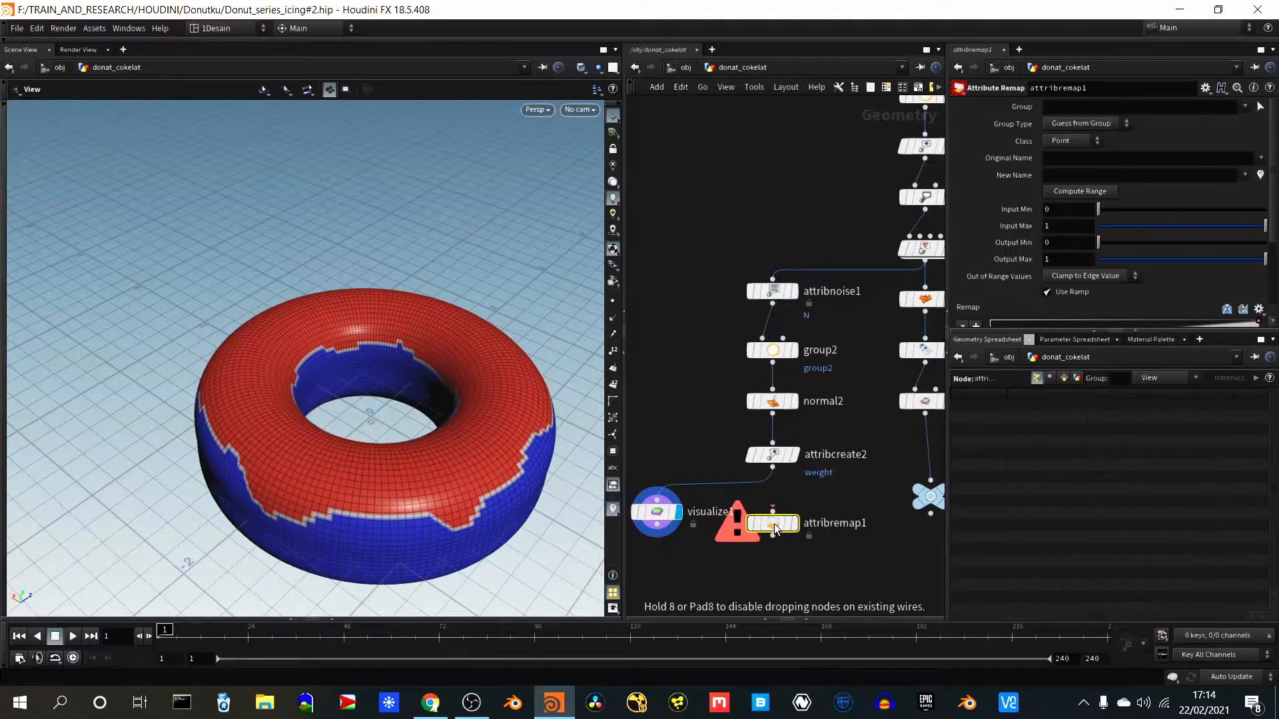
click(773, 468)
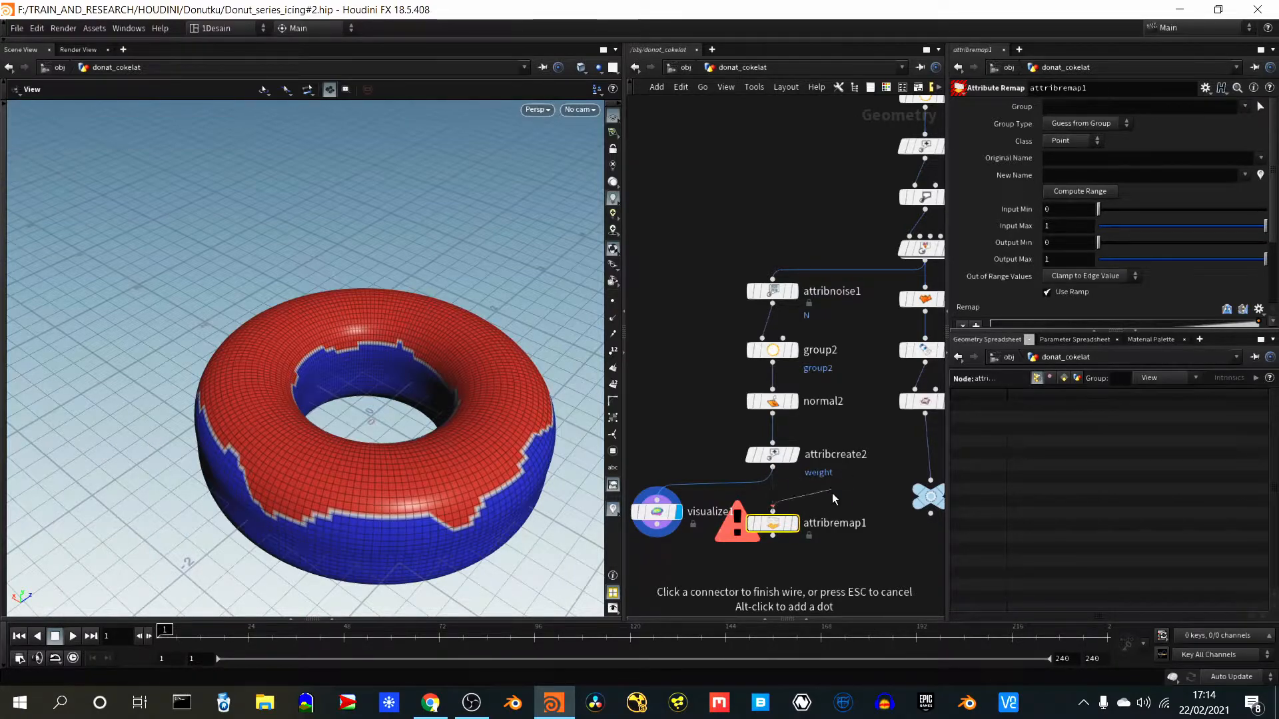
click(779, 476)
mouse_move(793, 526)
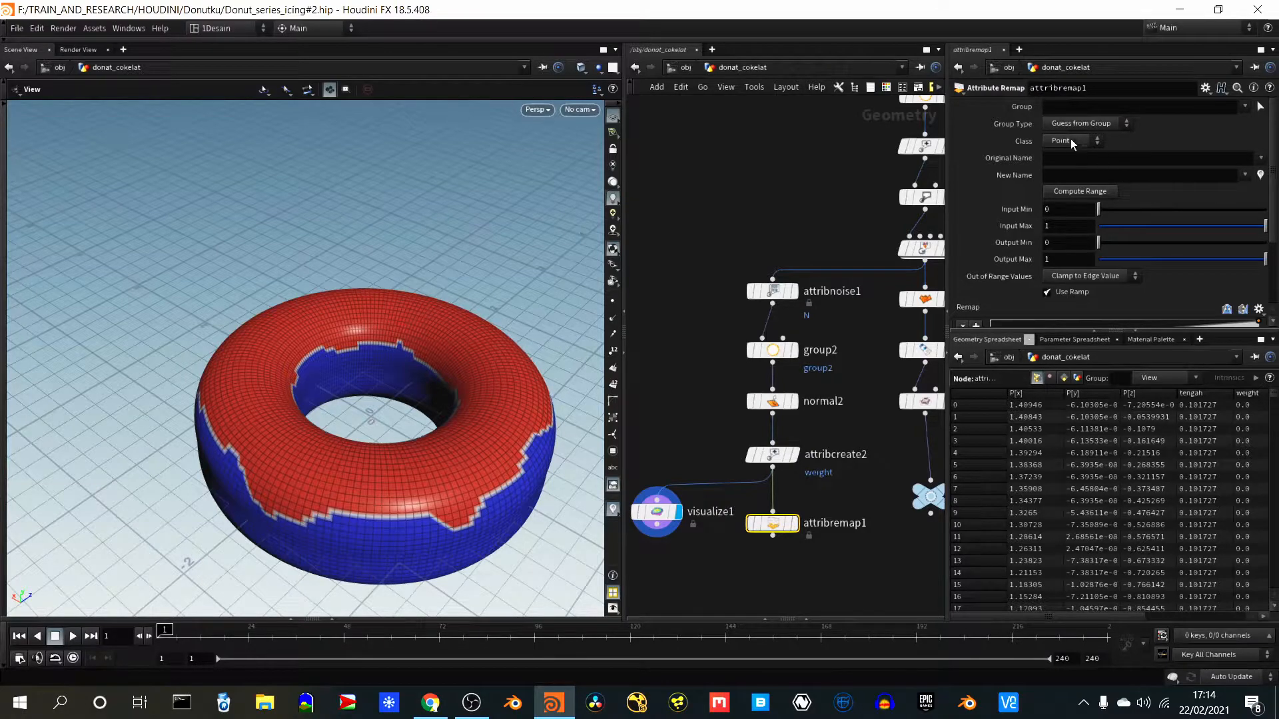
- Set attribremap1's original attribute name to weight
scroll(1192, 257, down, 3)
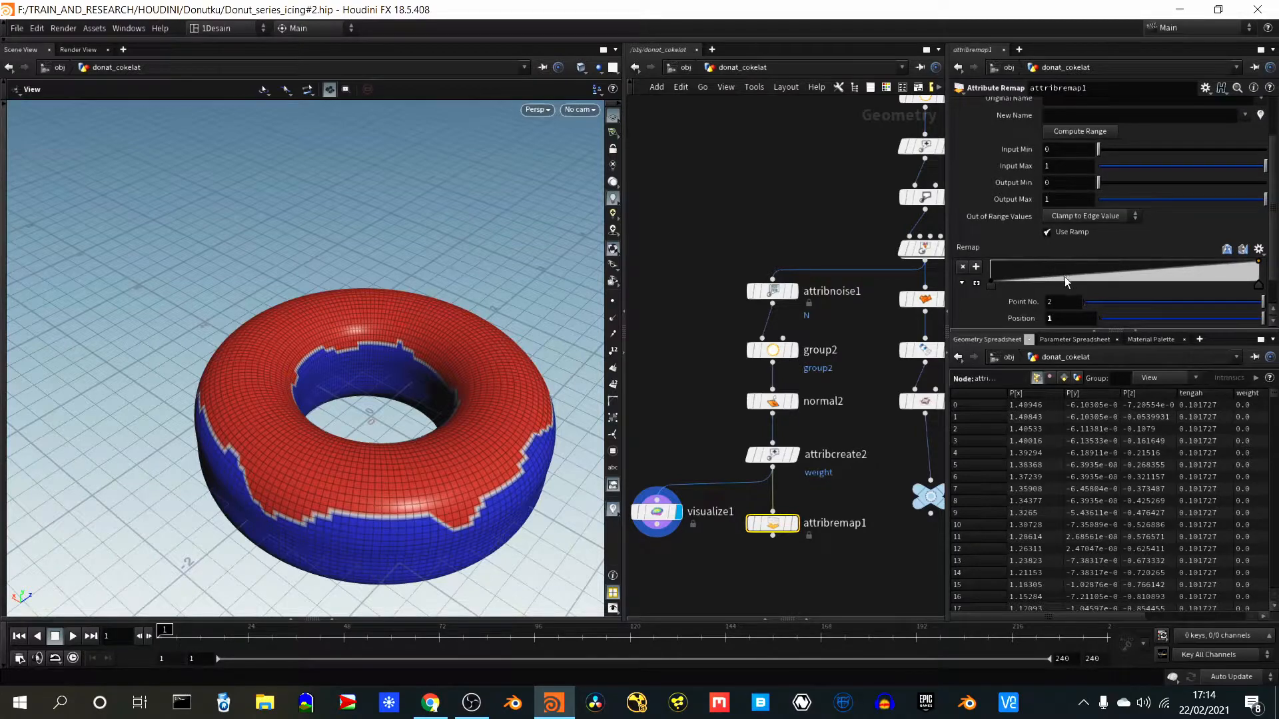
scroll(1004, 222, up, 2)
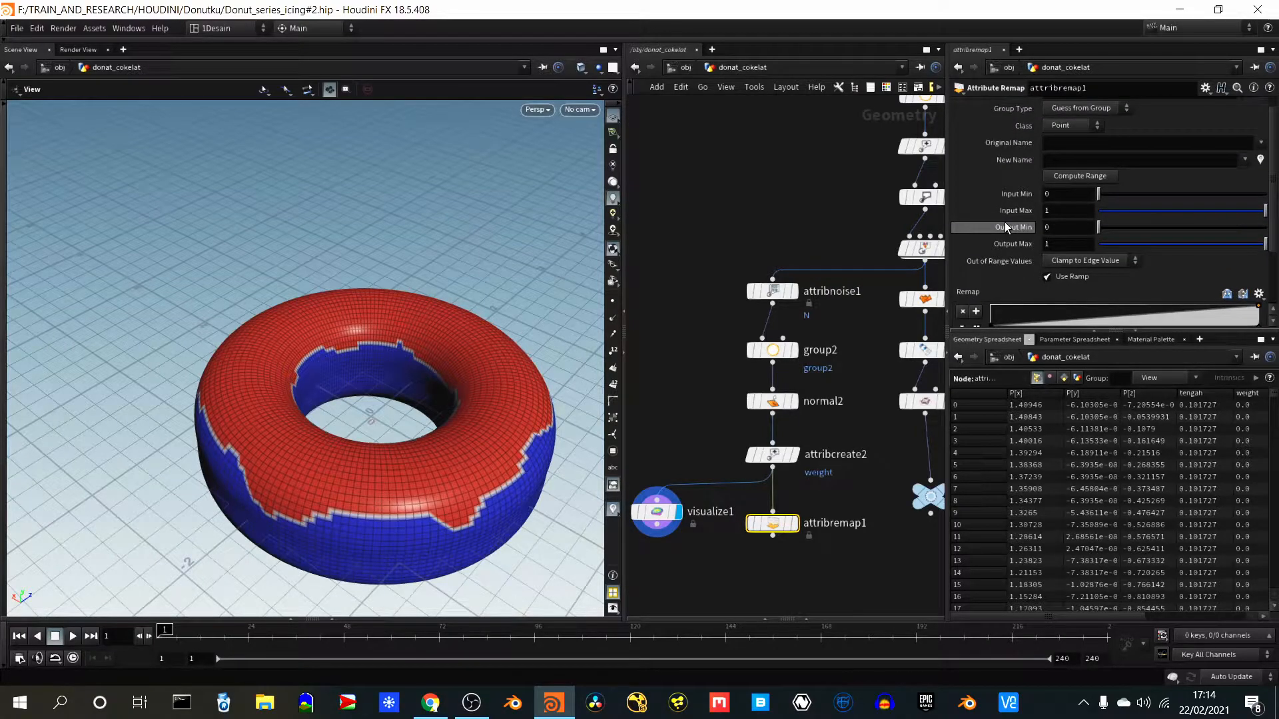
scroll(1004, 222, up, 1)
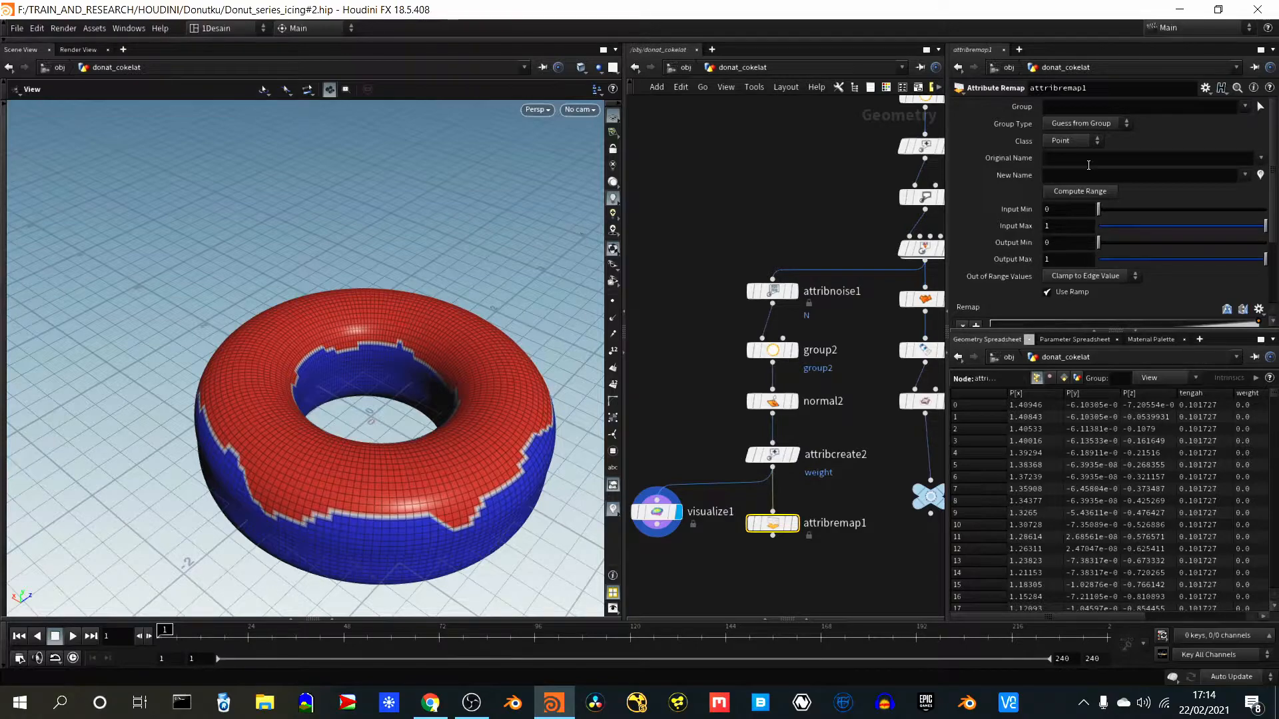
click(1066, 158)
text(weight)
key(Return)
- Add a point at full height on attribremap1's remap ramp and move it to position 0
scroll(1109, 266, down, 3)
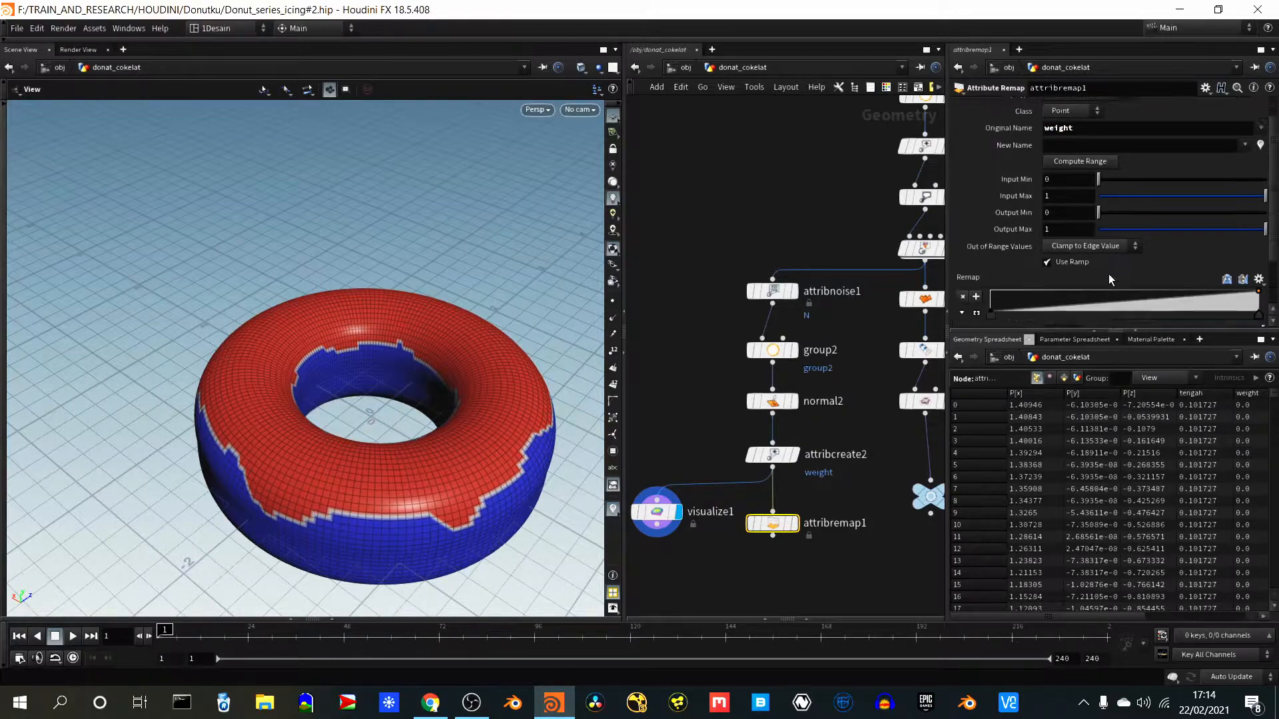
click(1013, 263)
drag(1013, 261, 990, 261)
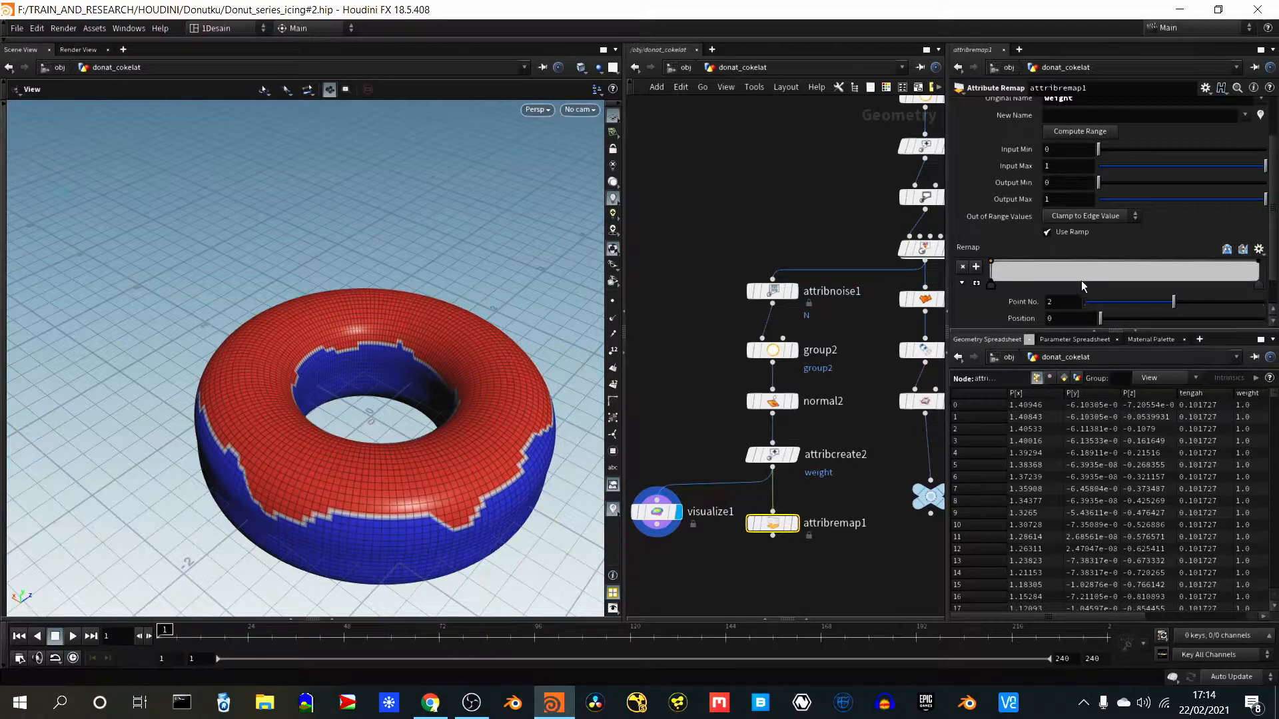
- Rewire visualize1 to take attribremap1's output and display visualize1's result
click(796, 524)
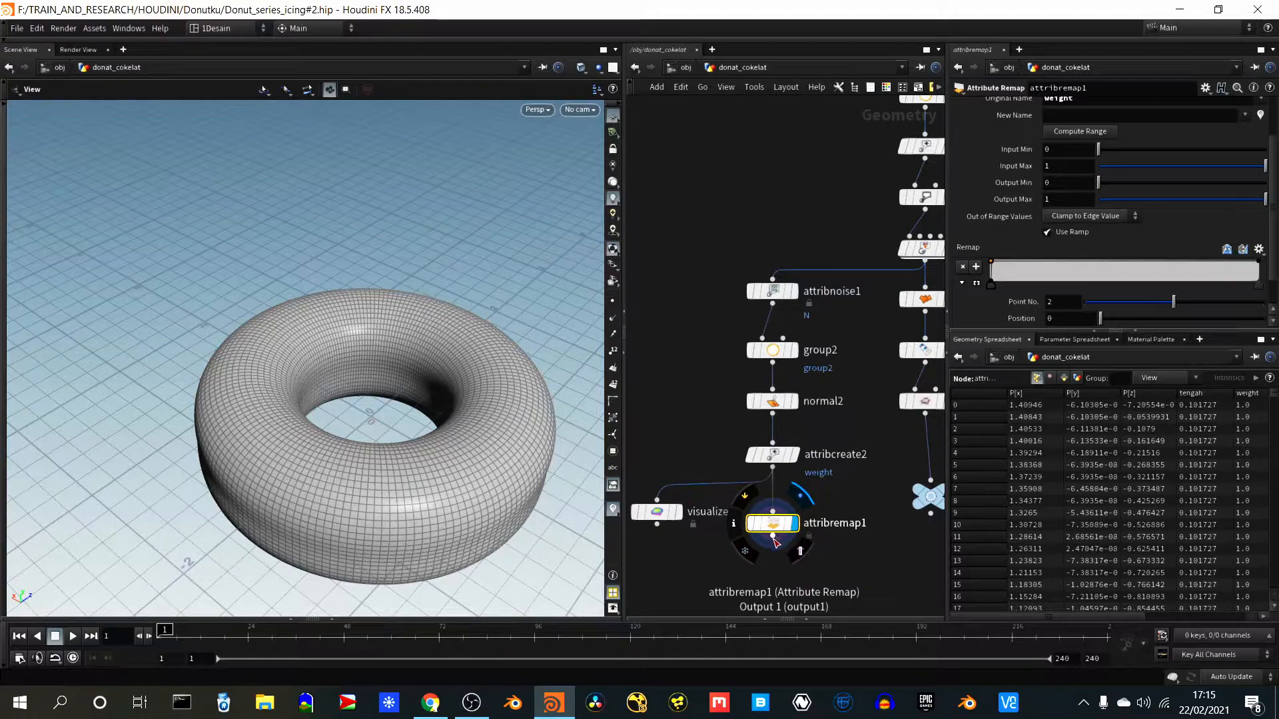
double_click(711, 512)
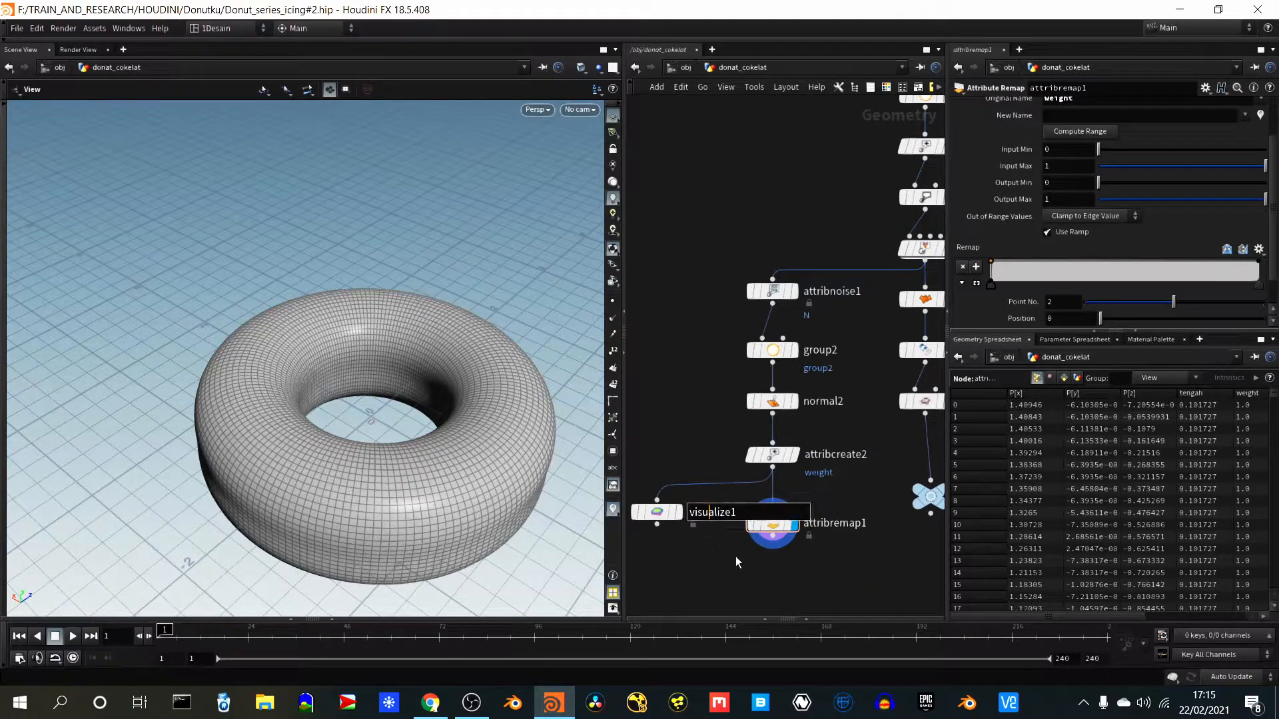
key(Return)
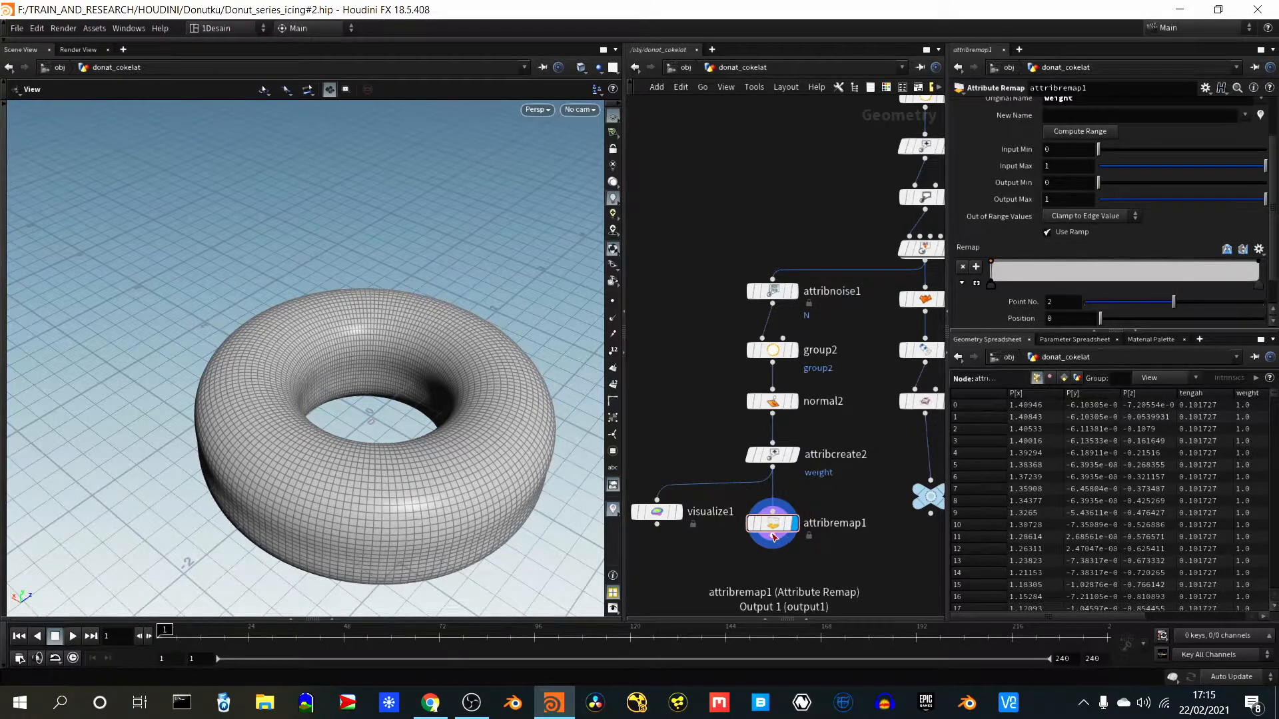
drag(772, 537, 657, 499)
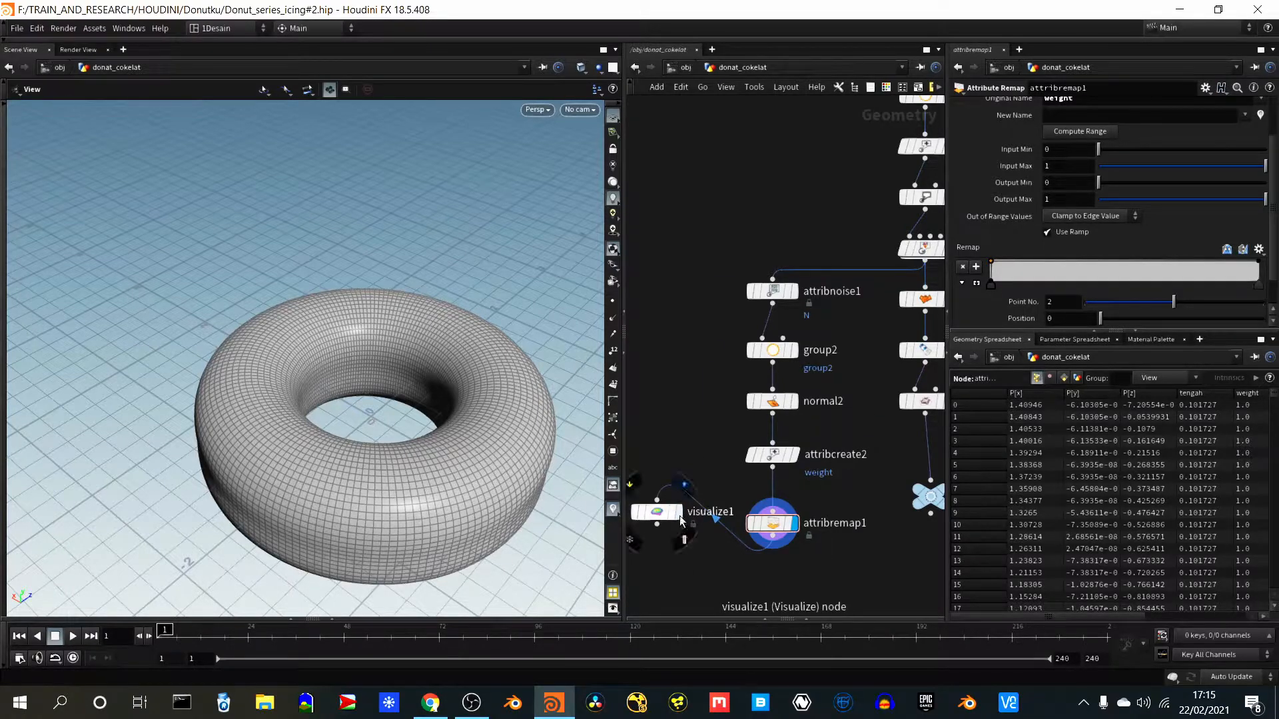
click(680, 514)
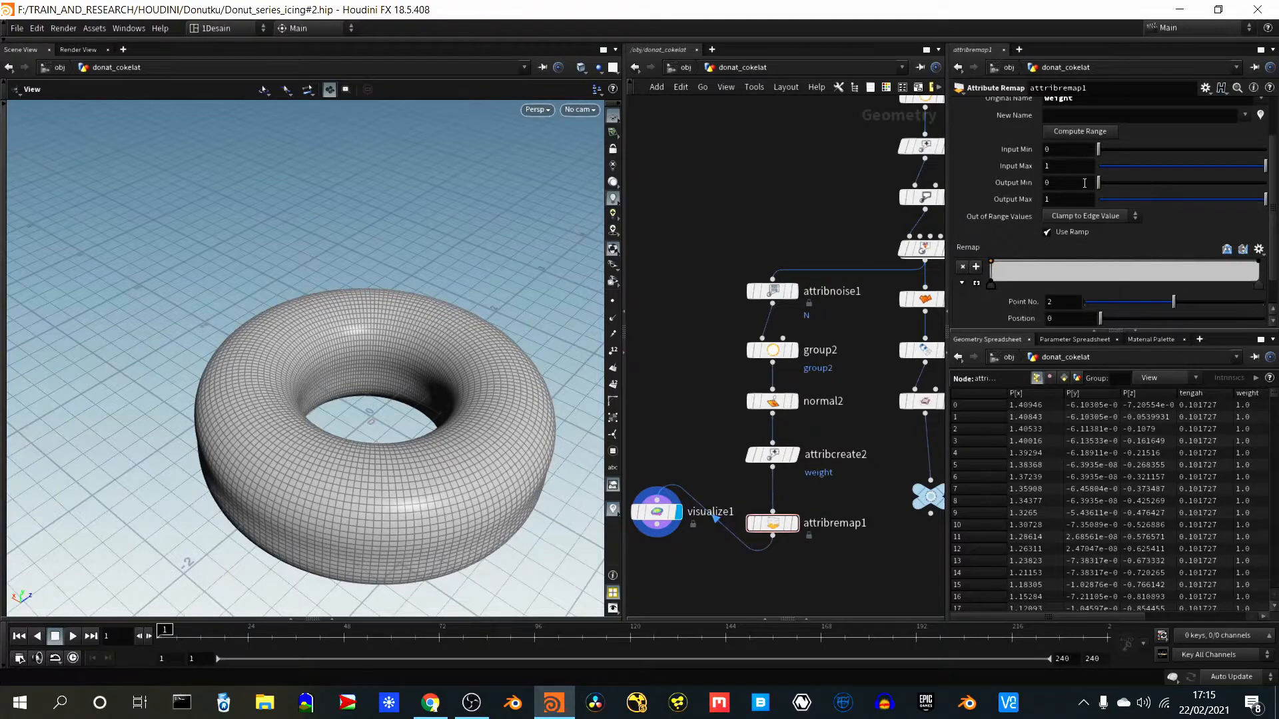
scroll(1033, 174, up, 2)
scroll(1034, 173, down, 2)
key(Tab)
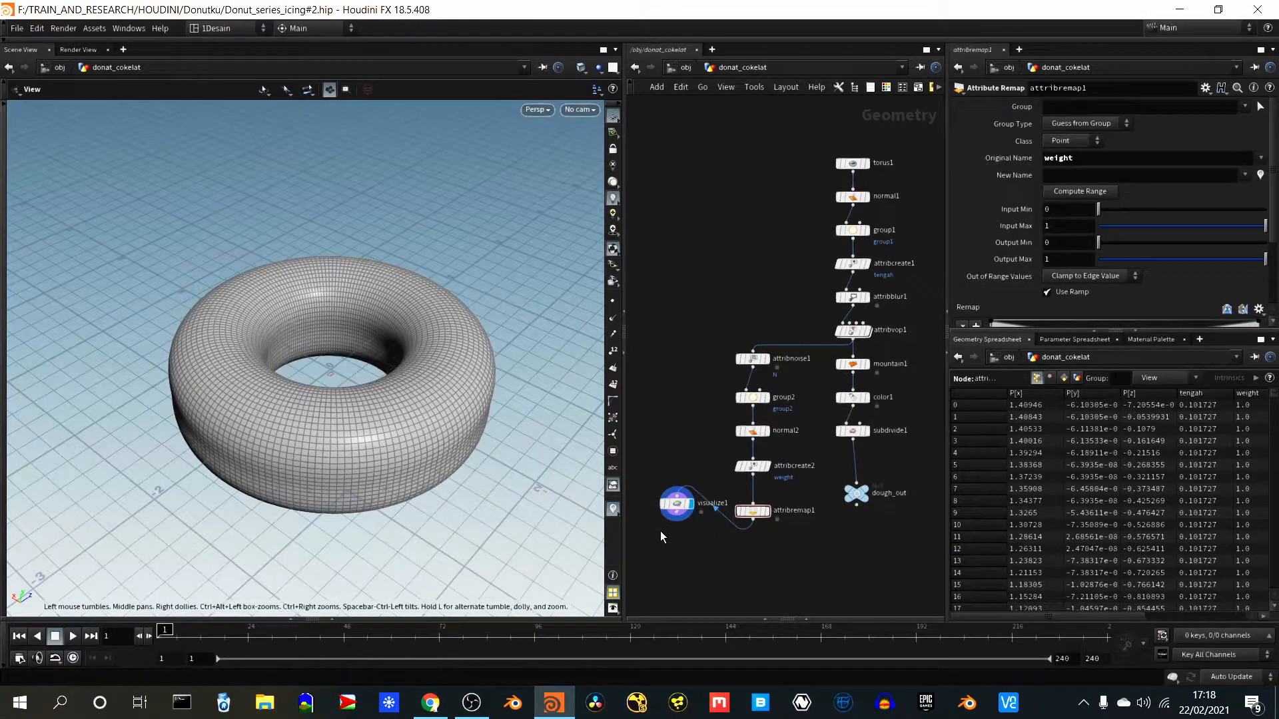
- Straighten attribremap1 beneath attribcreate2 and check visualize1's color visualizer settings, including its weight attribute
click(679, 501)
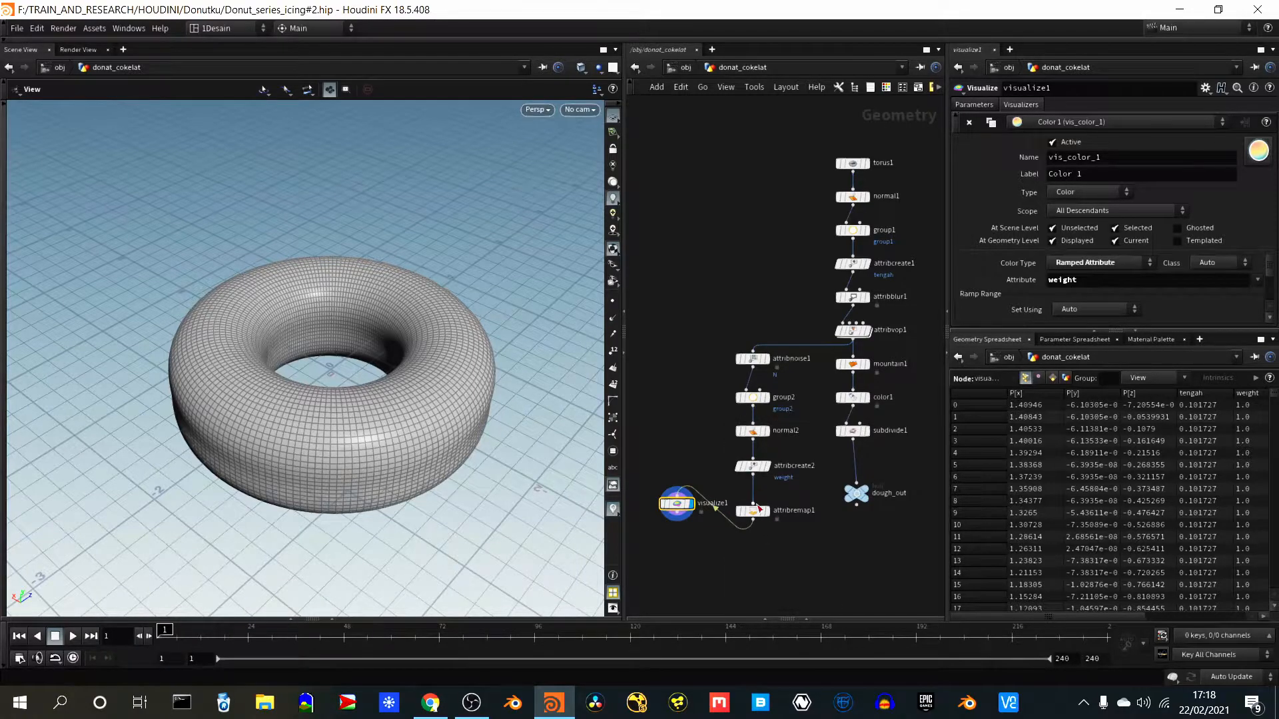
drag(759, 506, 757, 508)
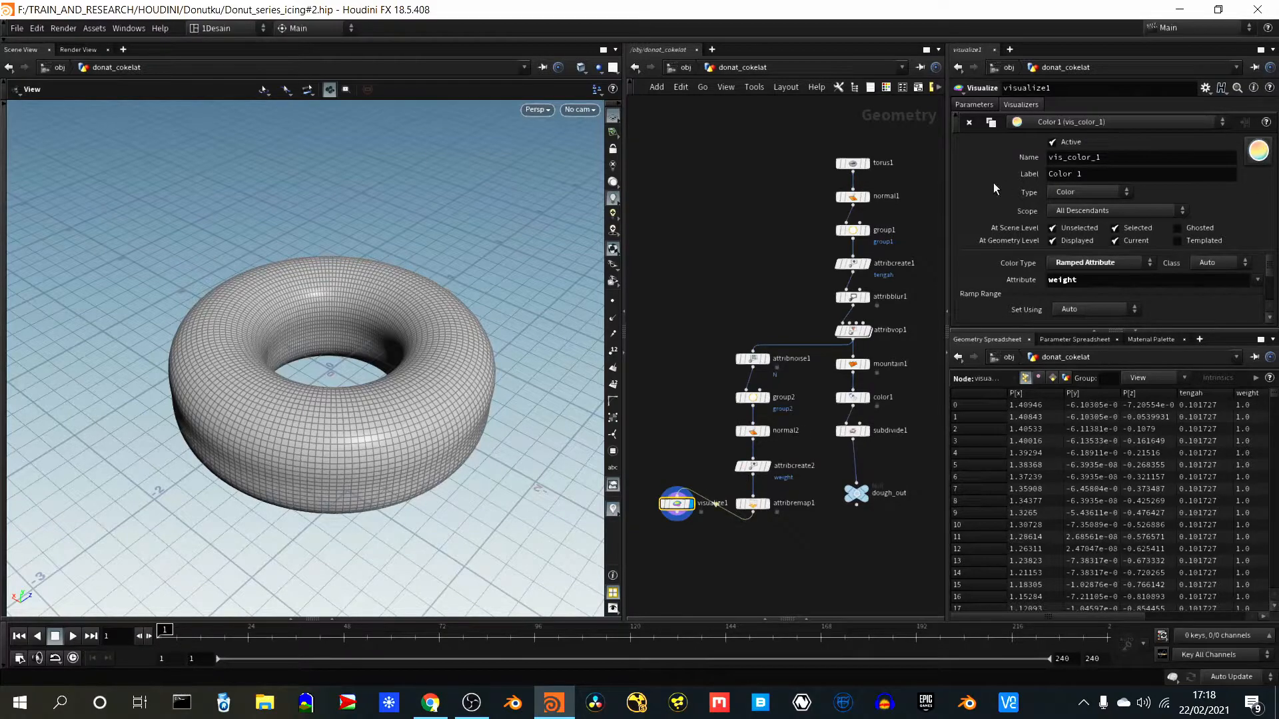
click(1108, 156)
click(1085, 175)
click(1087, 279)
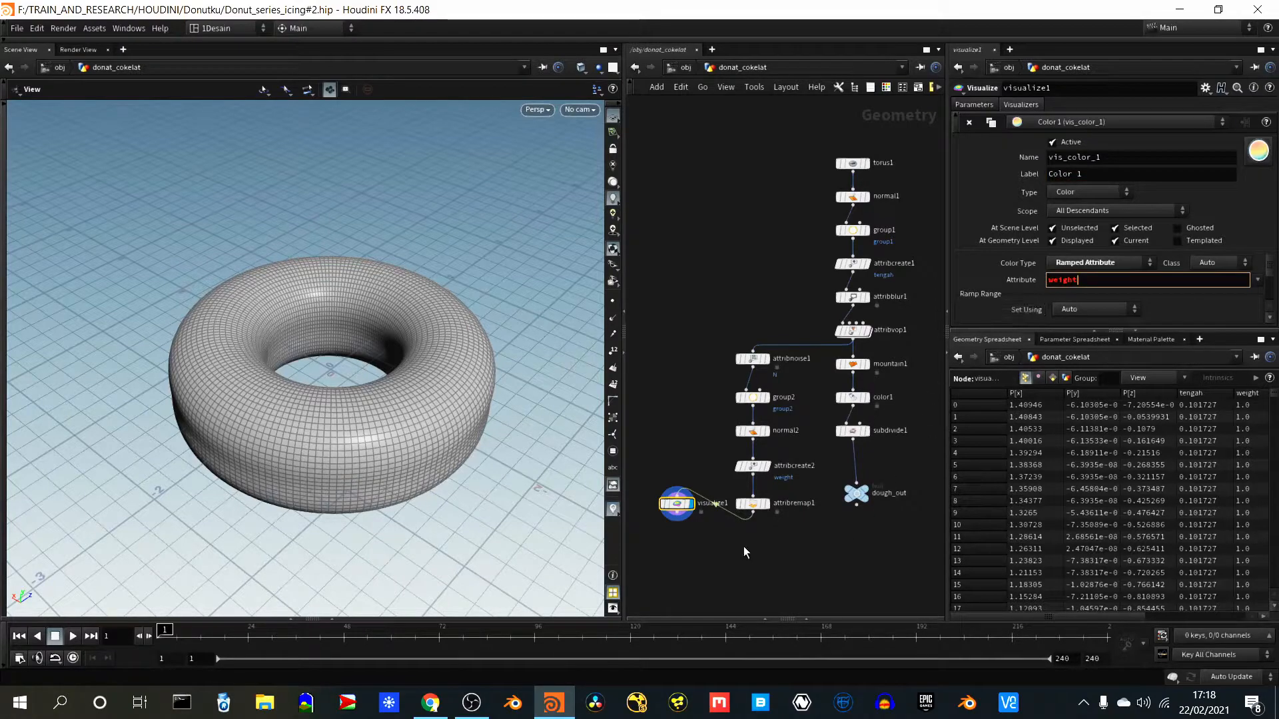
key(Return)
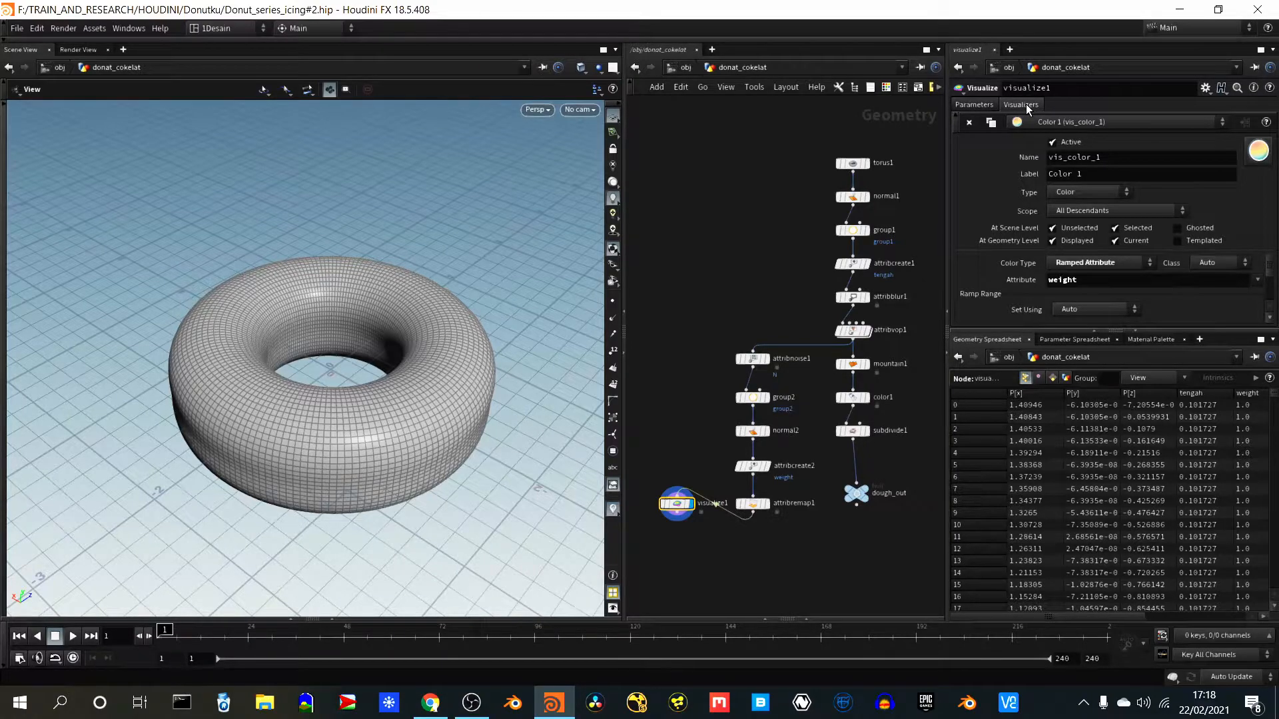
click(974, 104)
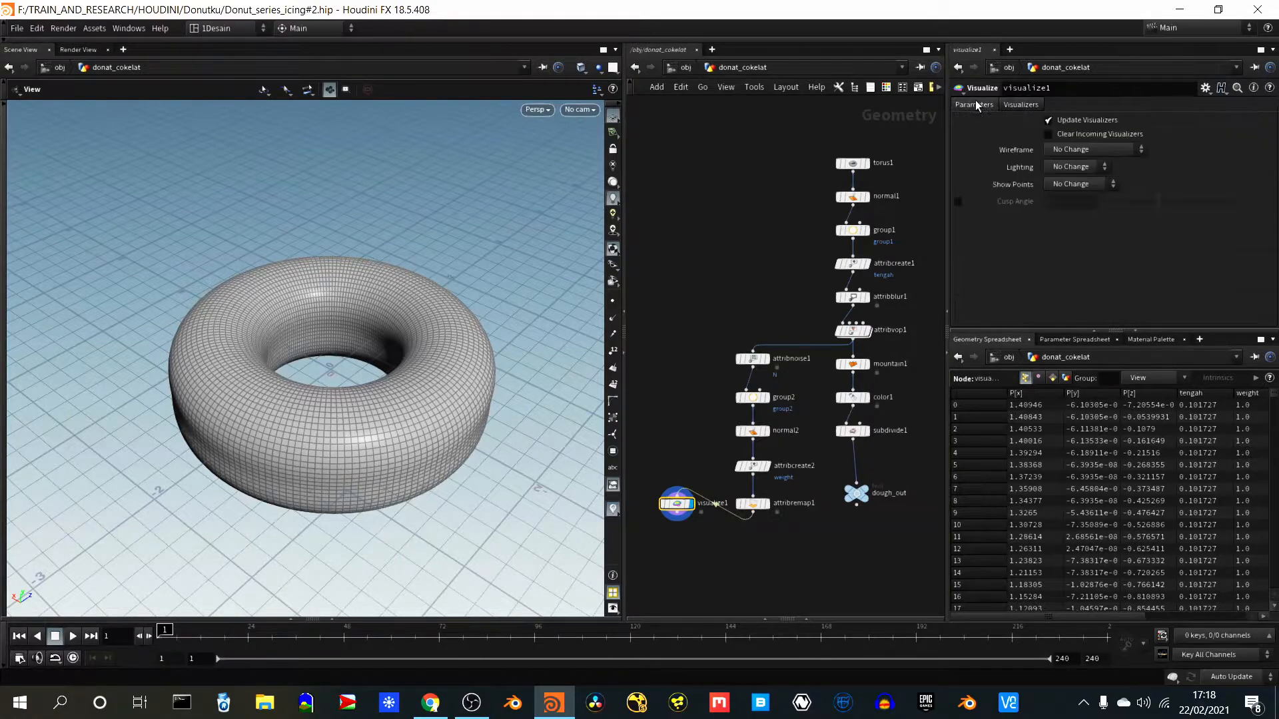
click(1022, 104)
- Restrict attribremap1 to the point group group2
click(765, 504)
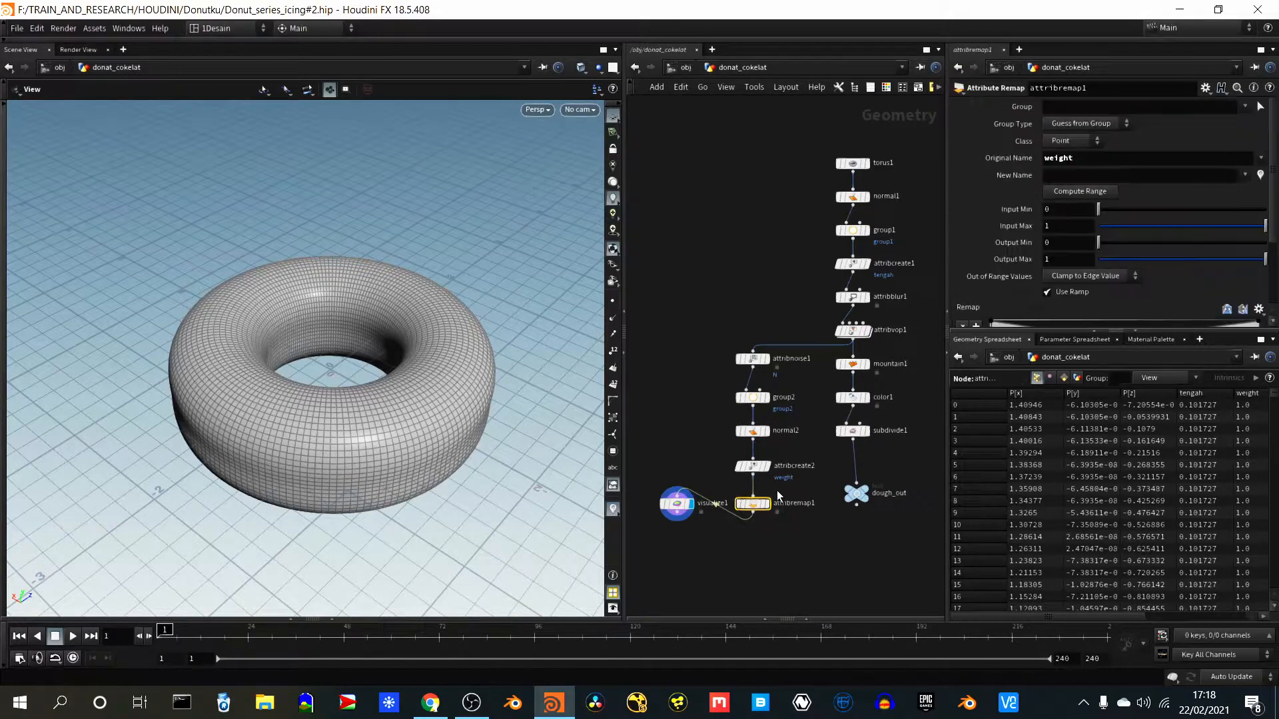
click(1245, 107)
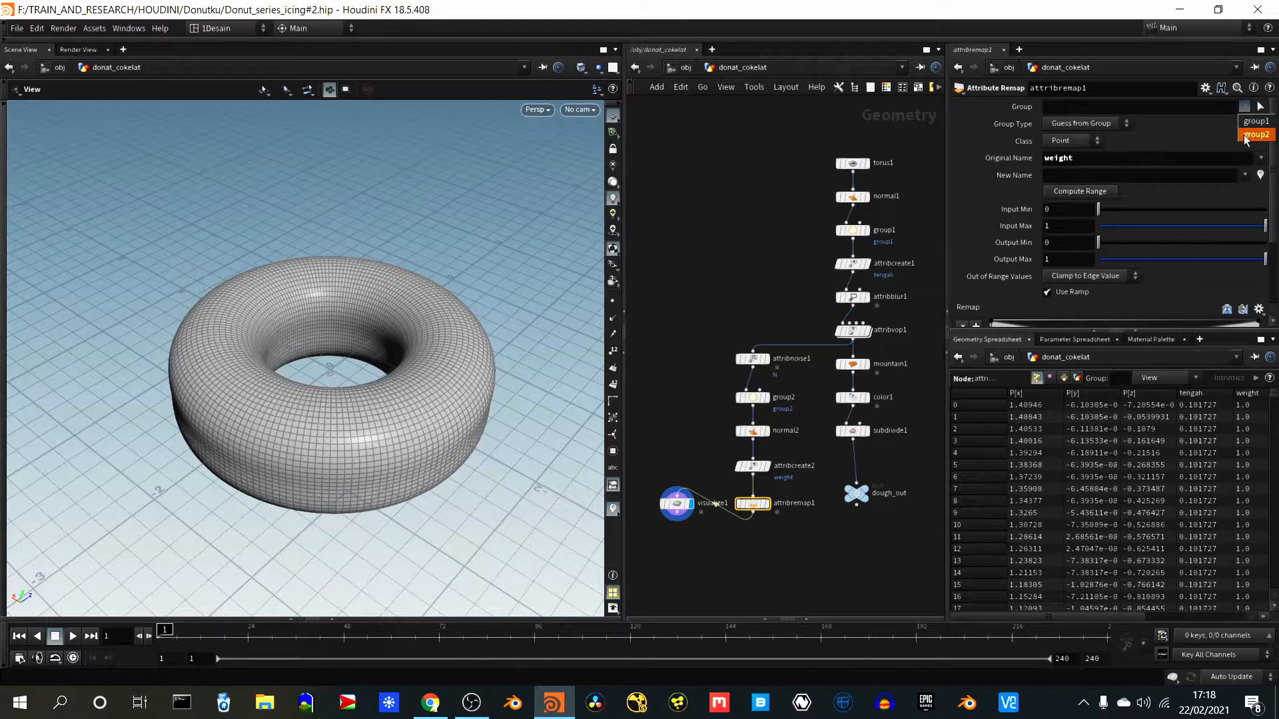
click(1253, 134)
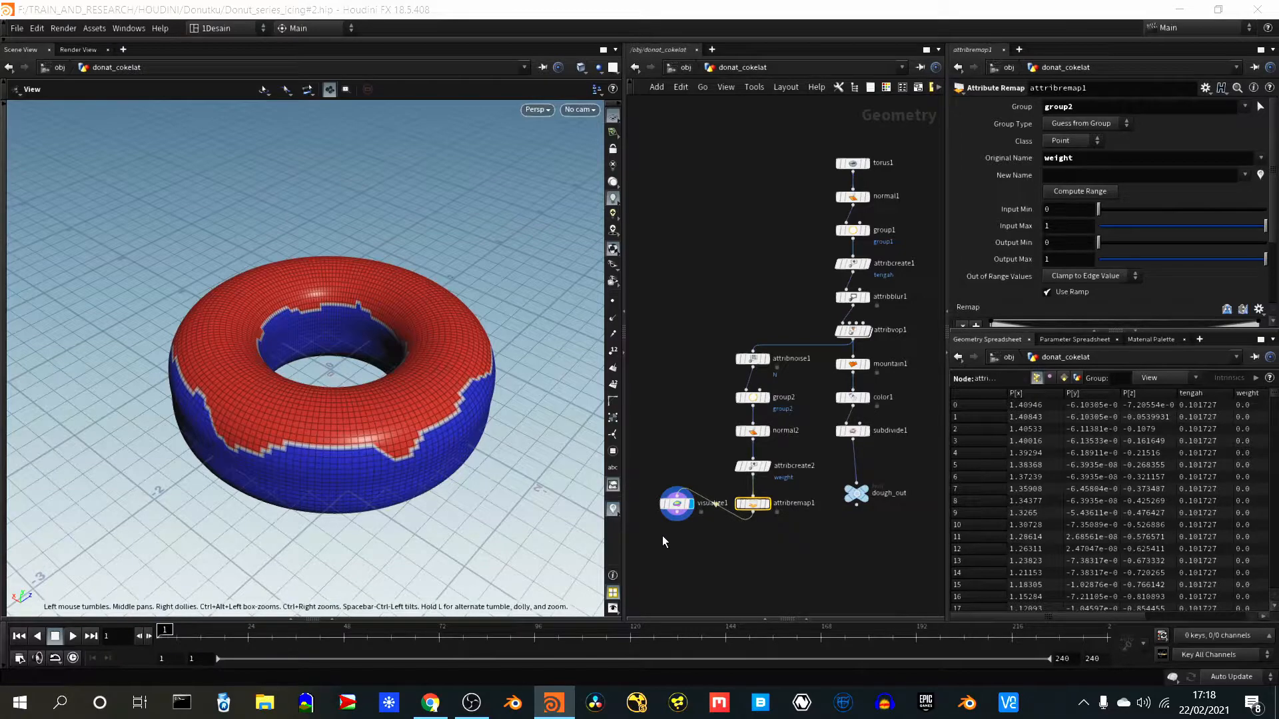
mouse_move(662, 535)
mouse_down()
mouse_move(679, 517)
mouse_move(674, 542)
mouse_up()
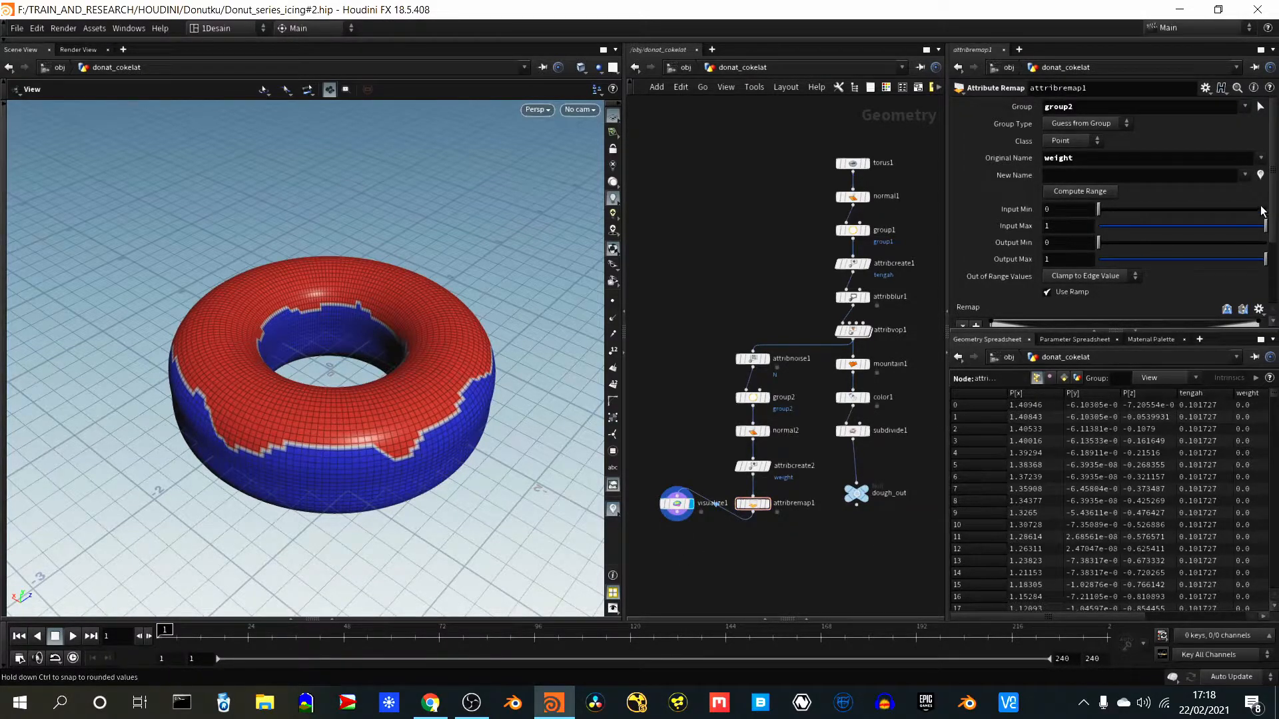
- Move attribremap1's ramp point 3 to about position 0.27, value 0.83, and point 4 to about position 0.75, value 0.73
drag(1273, 213, 1274, 259)
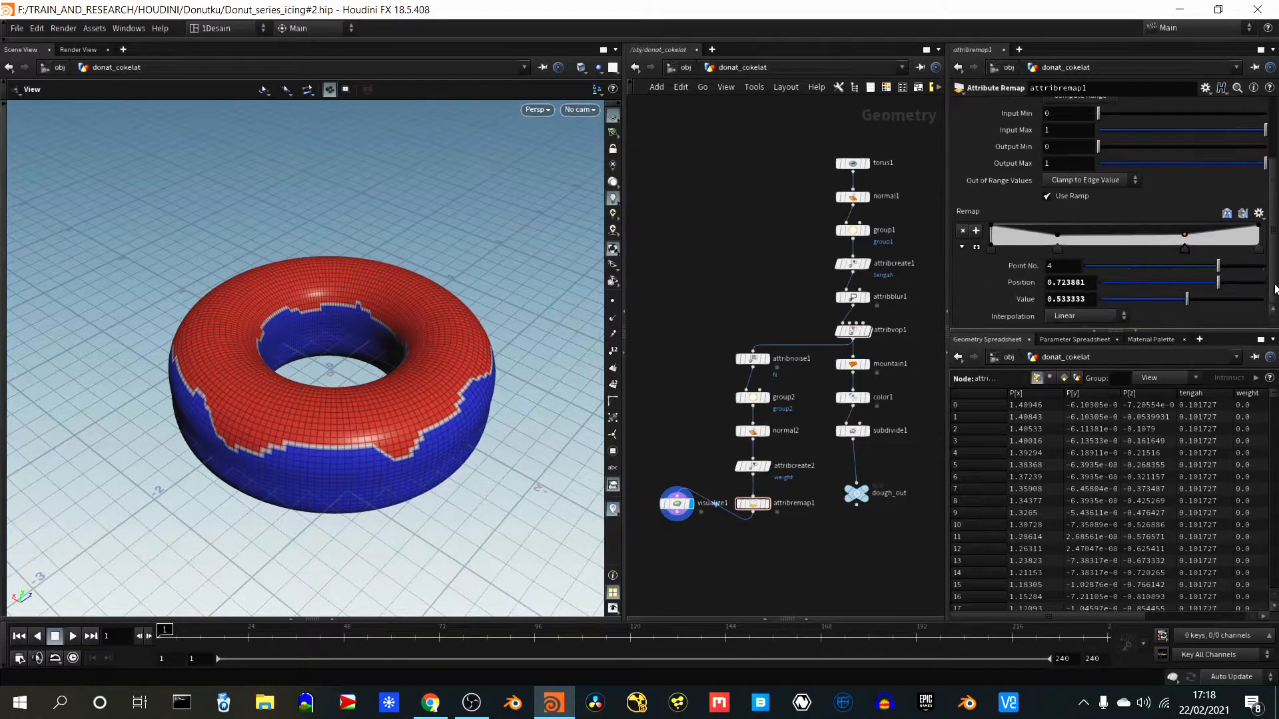
drag(1060, 251, 1067, 250)
drag(1186, 250, 1186, 241)
drag(1061, 250, 1060, 245)
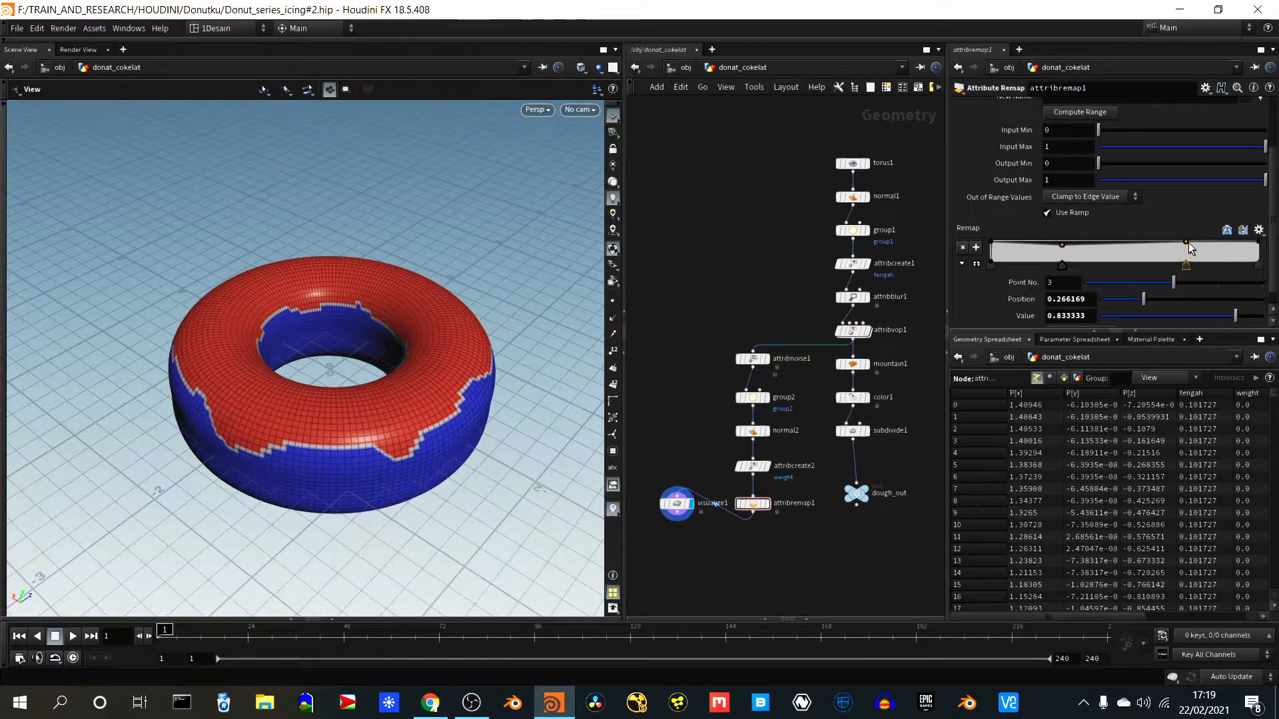
drag(1190, 243, 1191, 249)
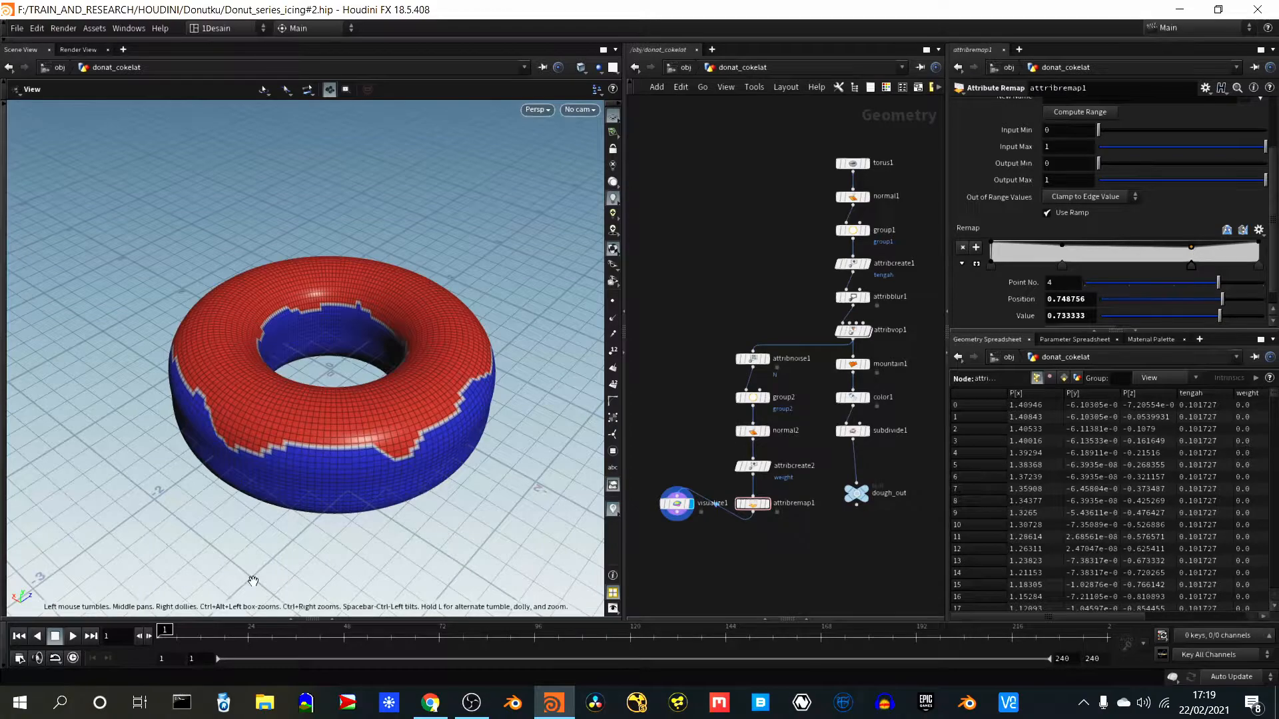
drag(119, 415, 146, 439)
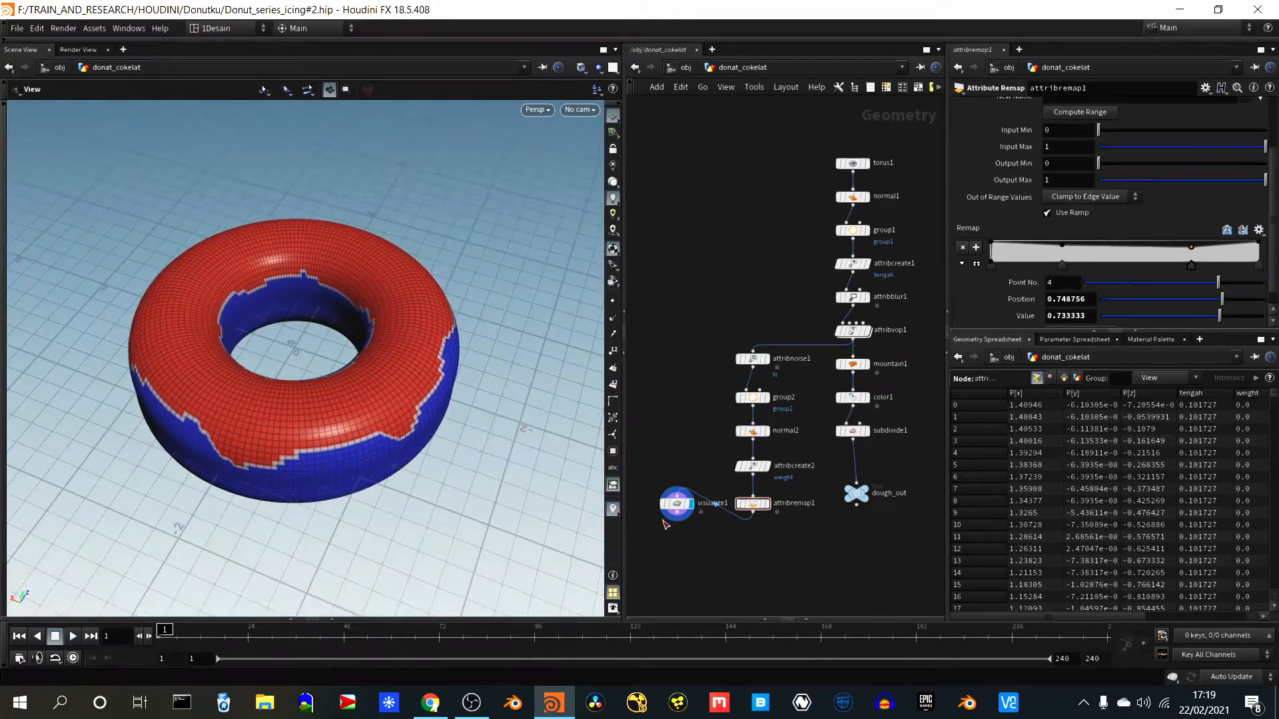
- Adjust attribremap1's ramp so point 3 sits at about position 0.30, value 0.37, and point 4 at position 0.78, value 0.63
drag(723, 548, 771, 503)
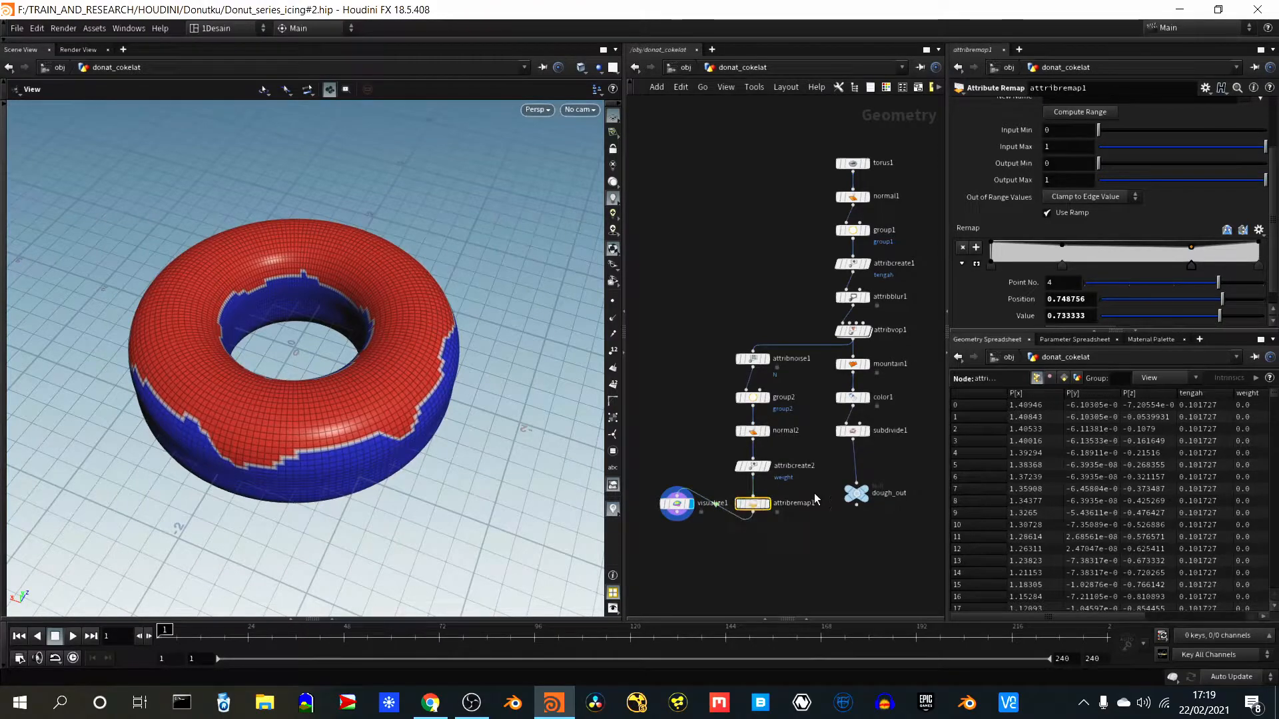
drag(656, 546, 701, 494)
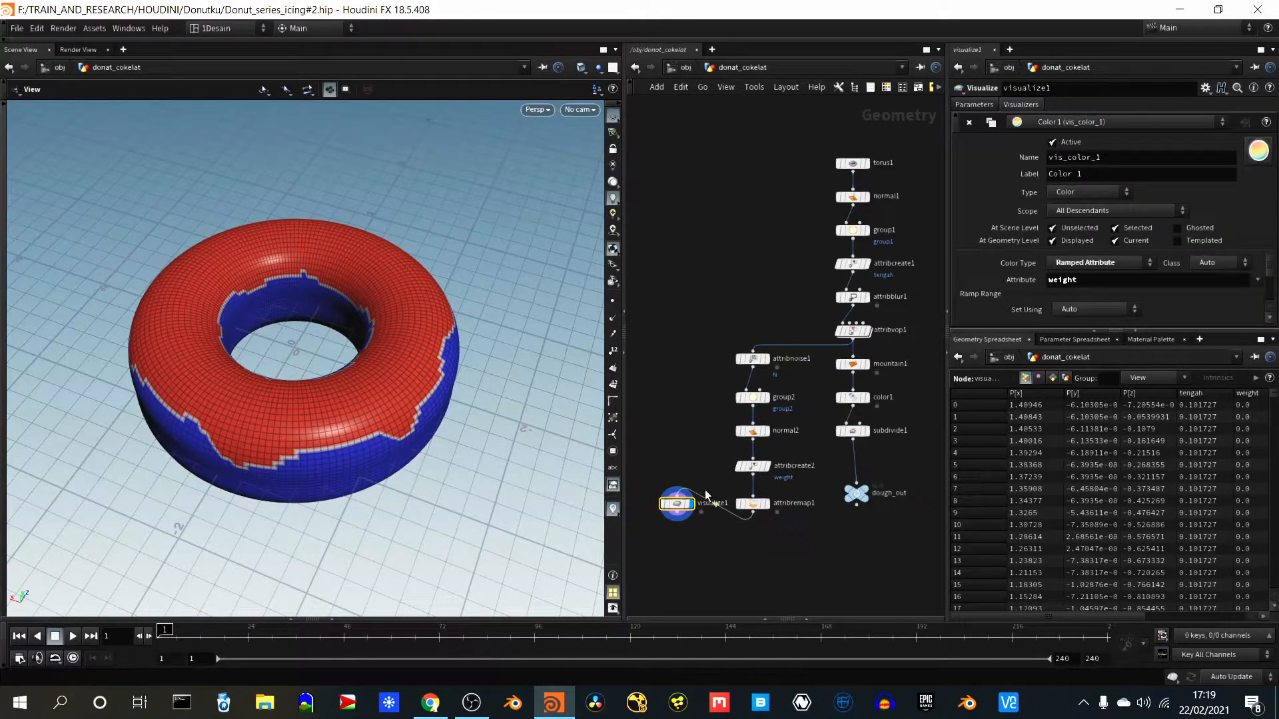
drag(724, 558, 781, 489)
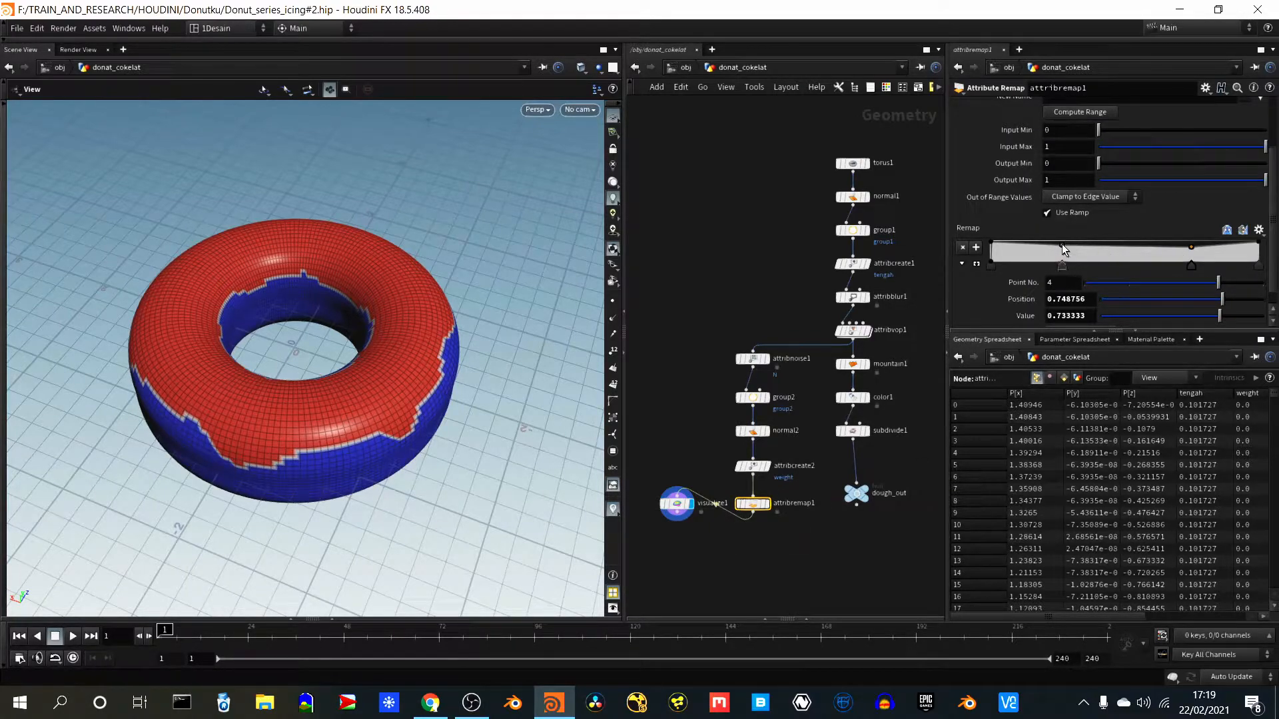
drag(1062, 244, 1066, 253)
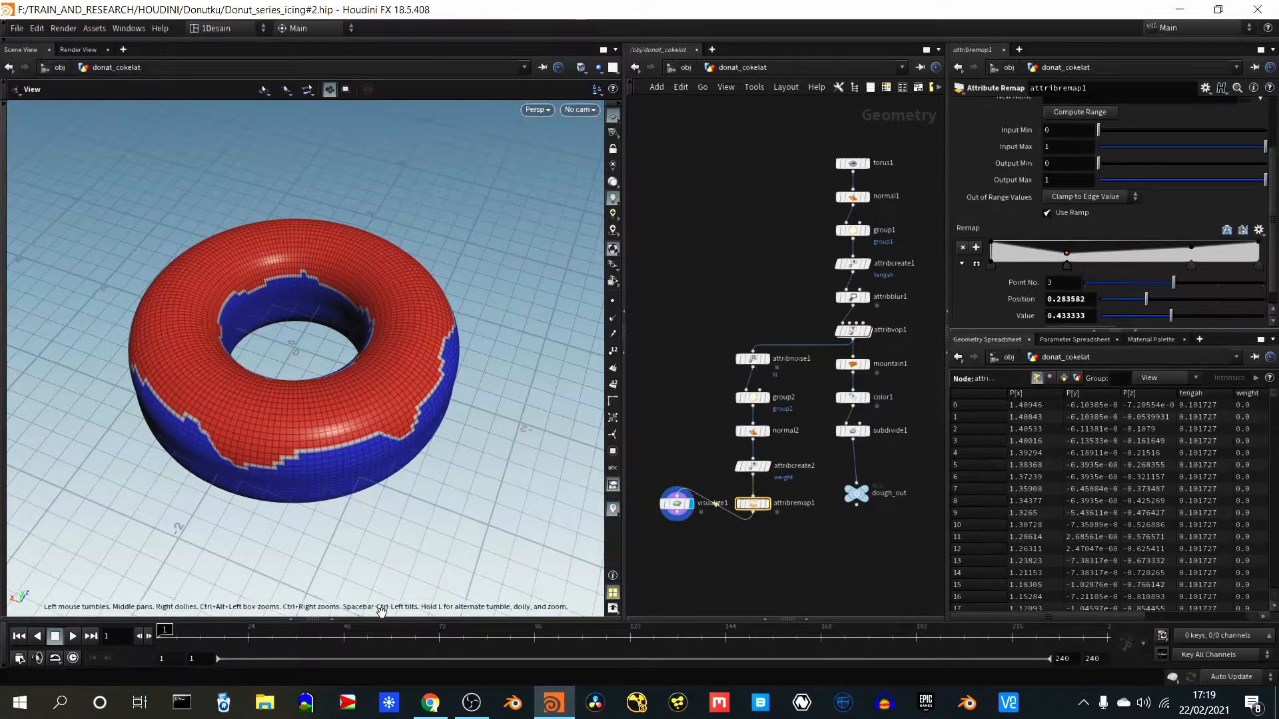
right_drag(197, 493, 297, 353)
middle_drag(457, 362, 320, 419)
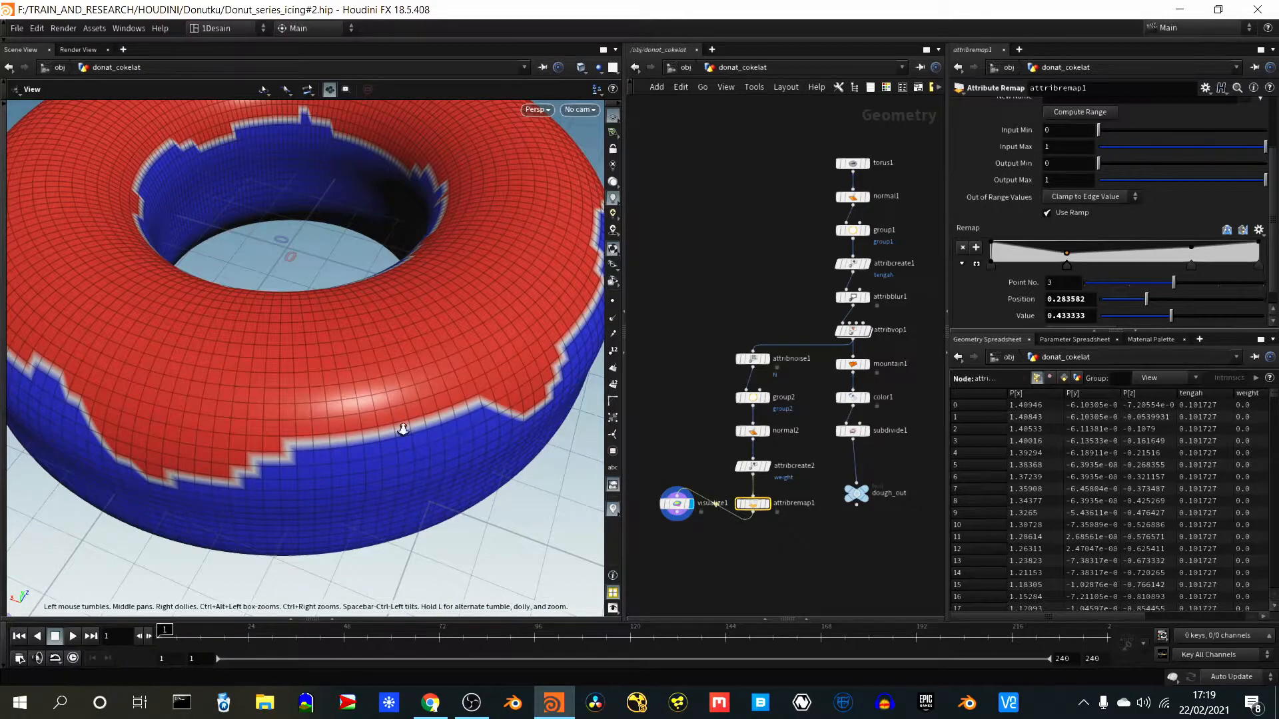
scroll(400, 429, down, 5)
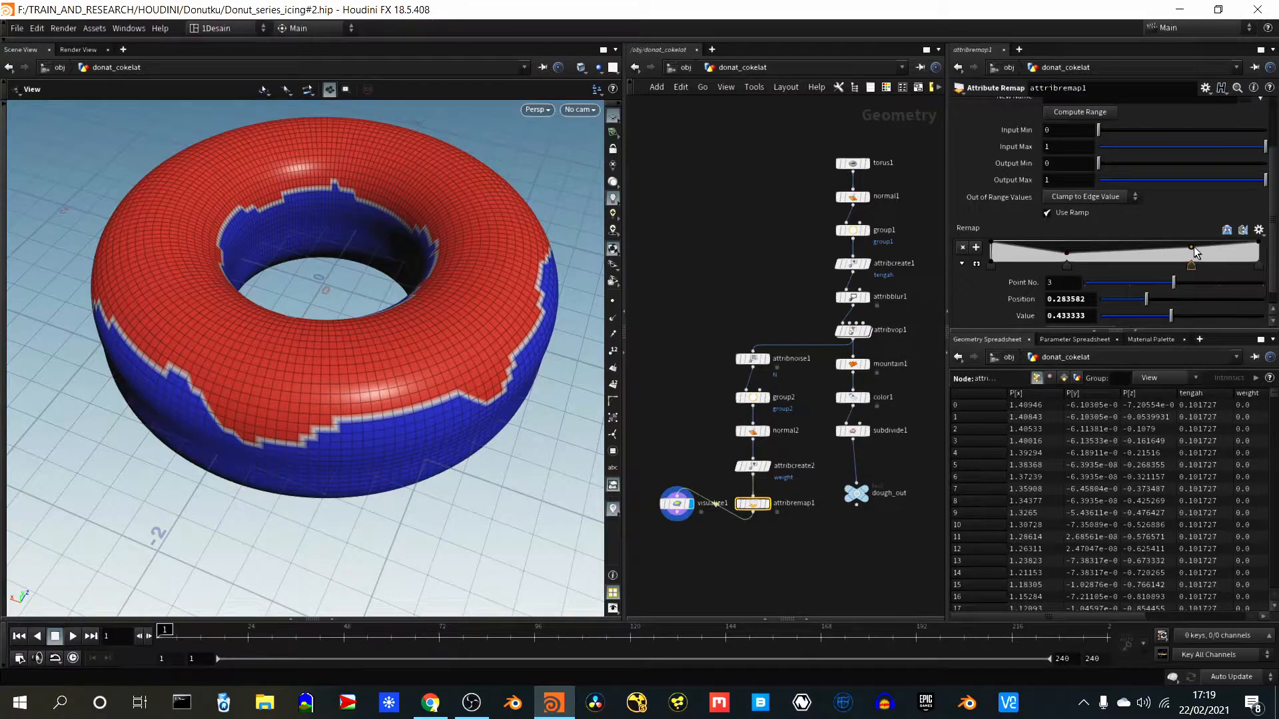
drag(1192, 246, 1200, 249)
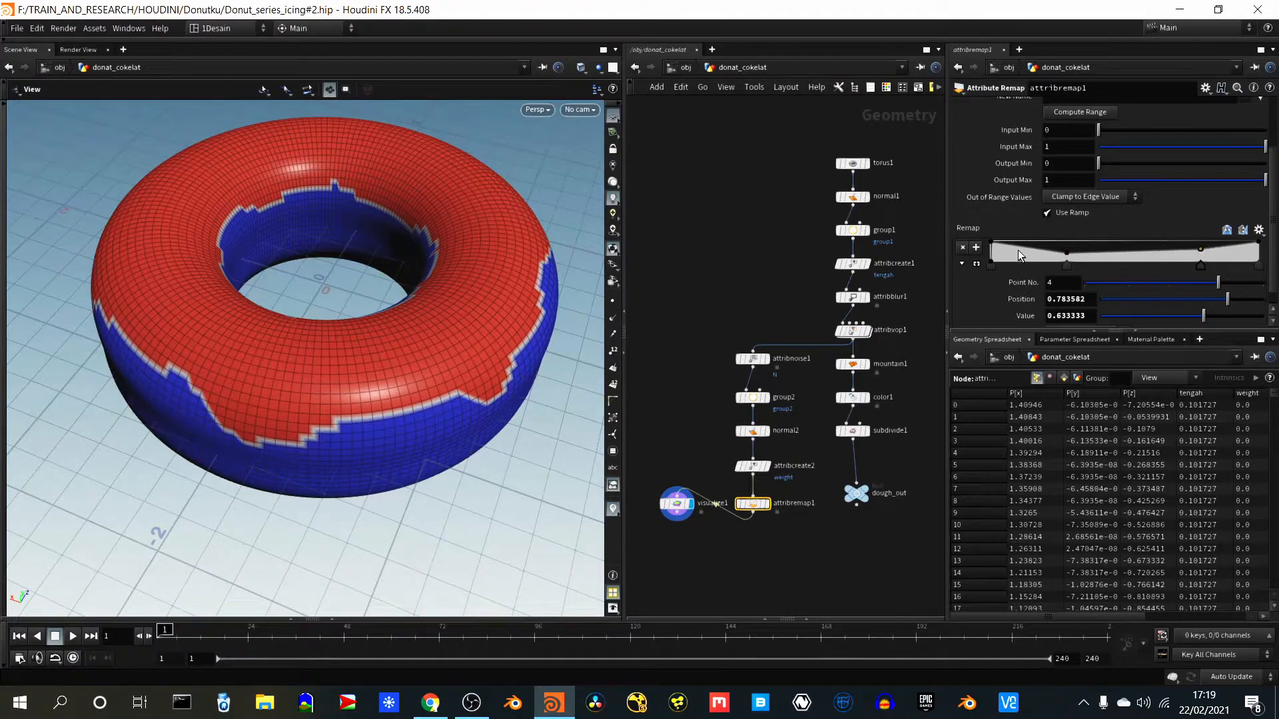
drag(1068, 257, 1073, 259)
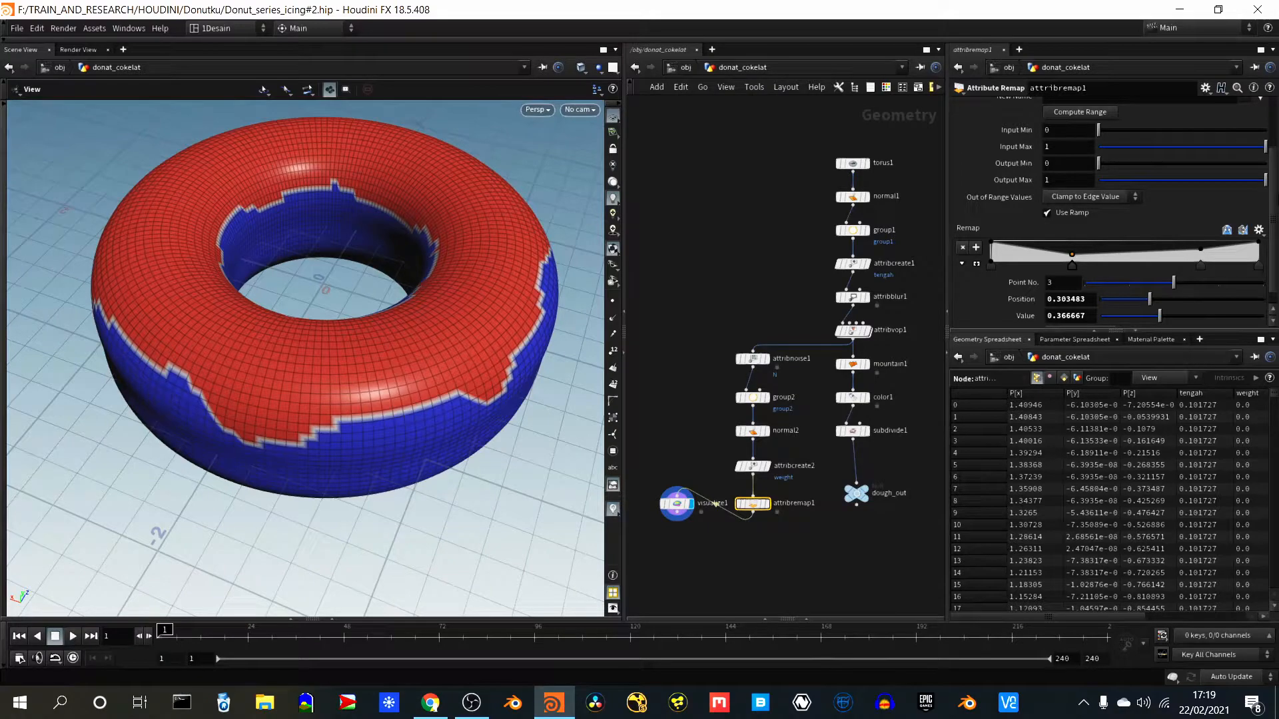
scroll(1276, 217, up, 3)
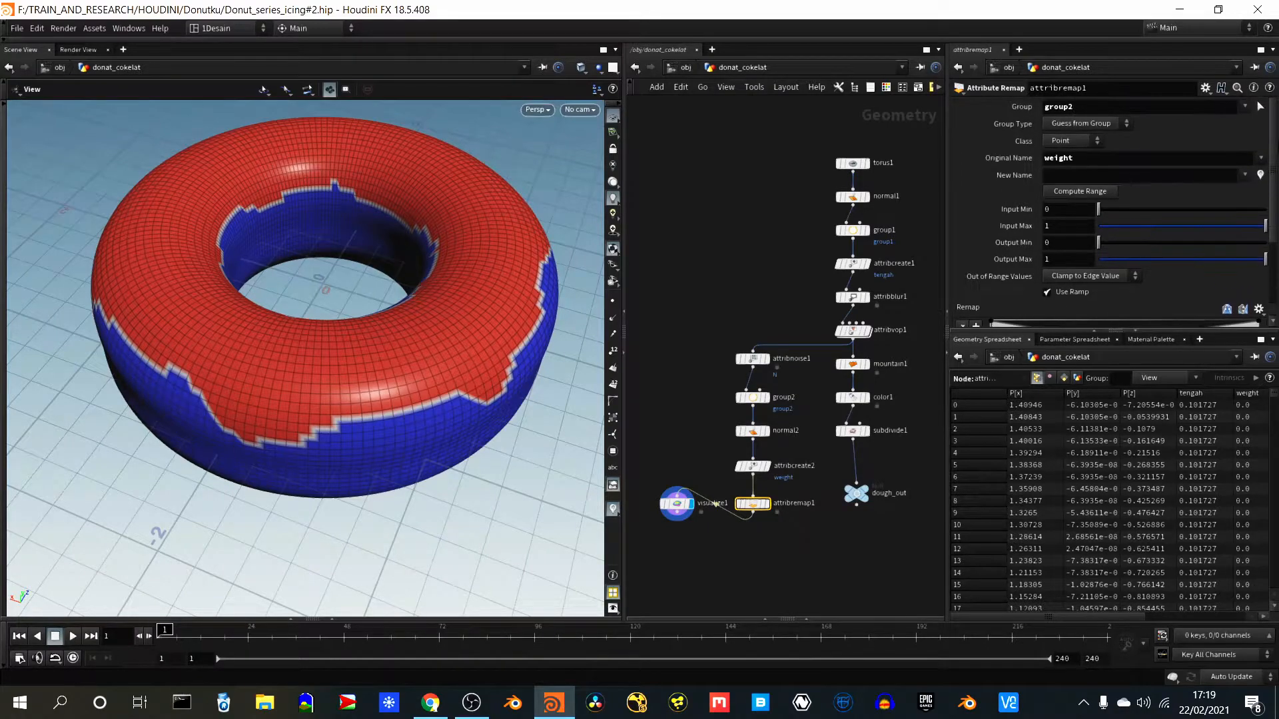
scroll(1113, 213, down, 1)
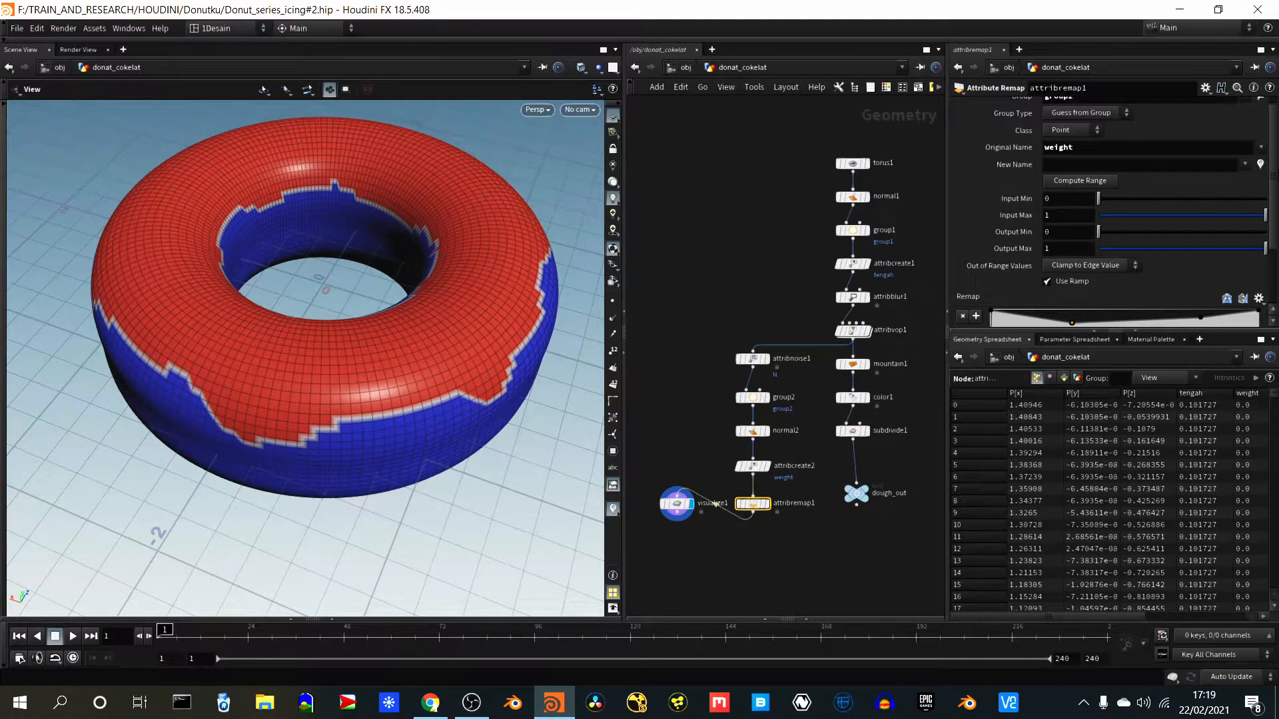
scroll(1115, 212, down, 3)
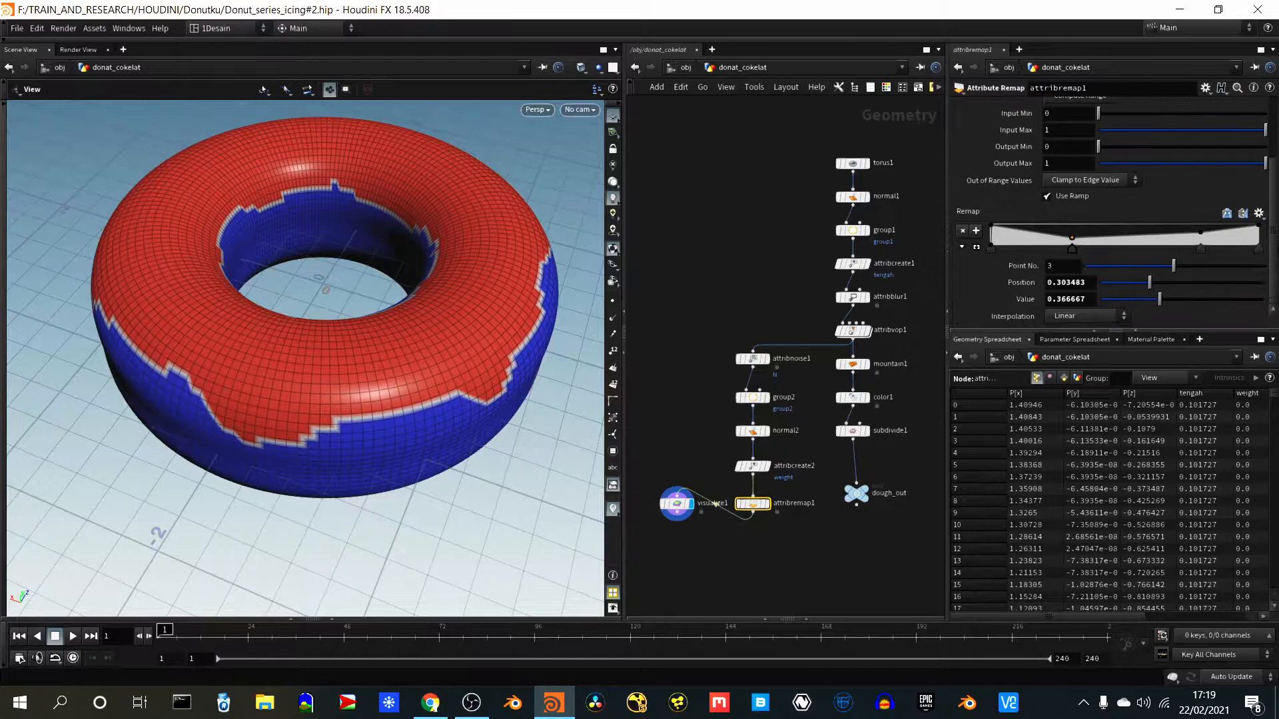
- Add an Attribute Blur node below attribremap1, feed it from attribremap1, connect its output to visualize1, and display the blur node
click(747, 547)
key(Tab)
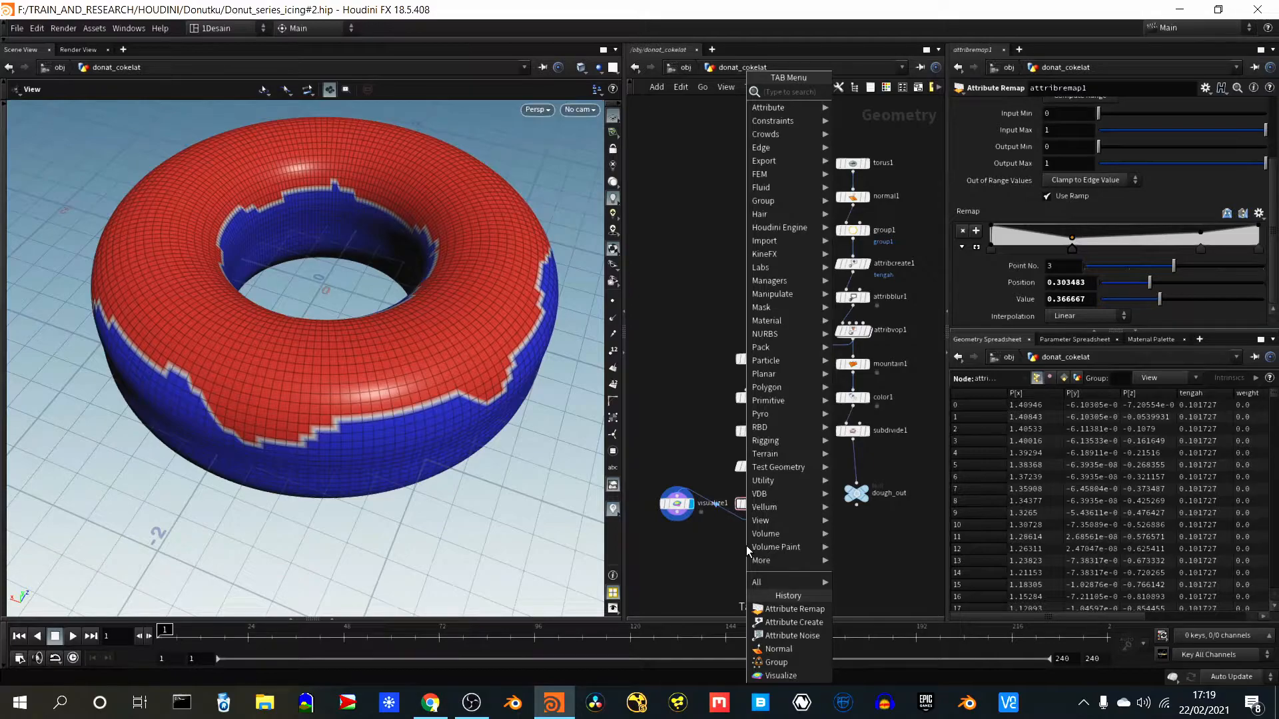
text(smoot)
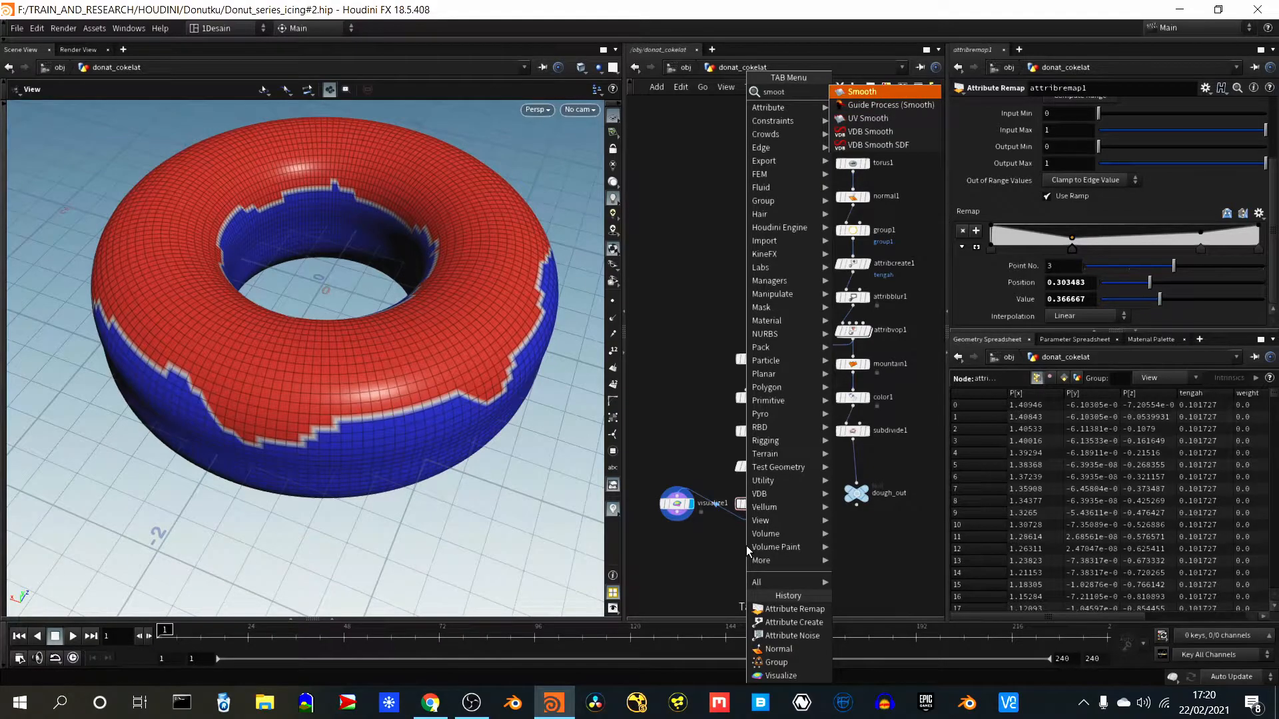
key(BackSpace)
key(BackSpace)
key(BackSpace)
key(BackSpace)
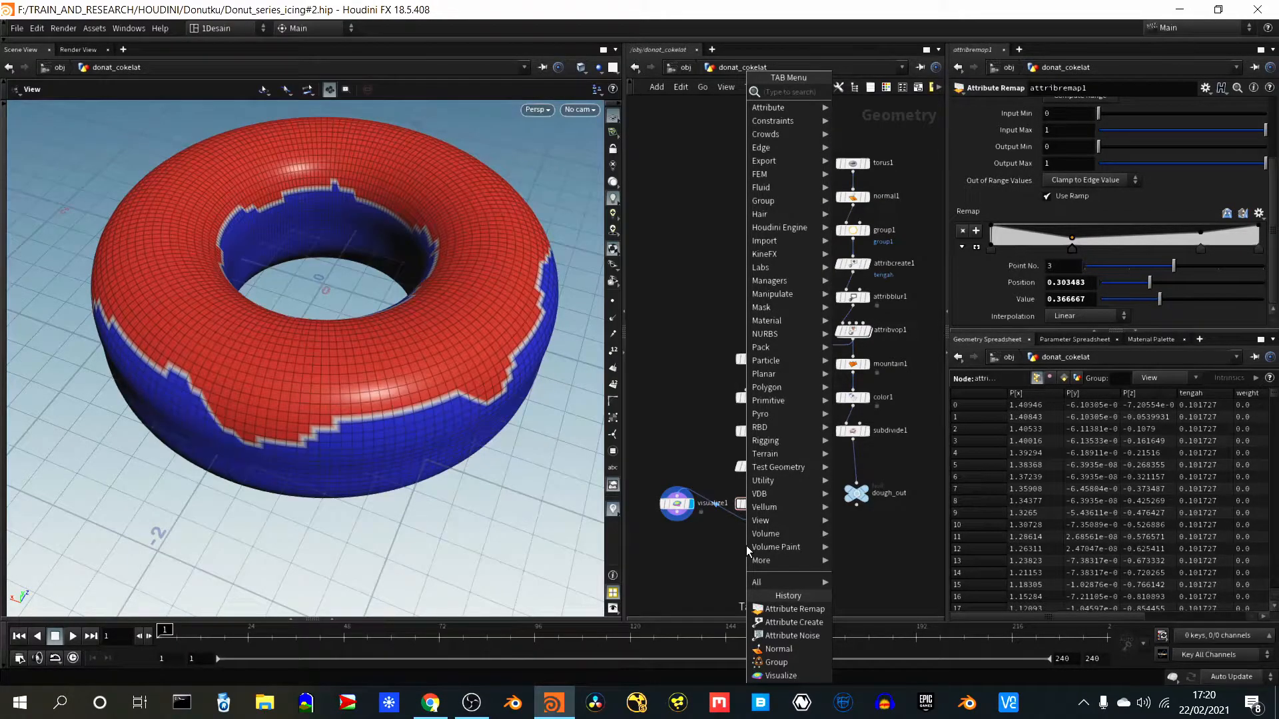
text(blur)
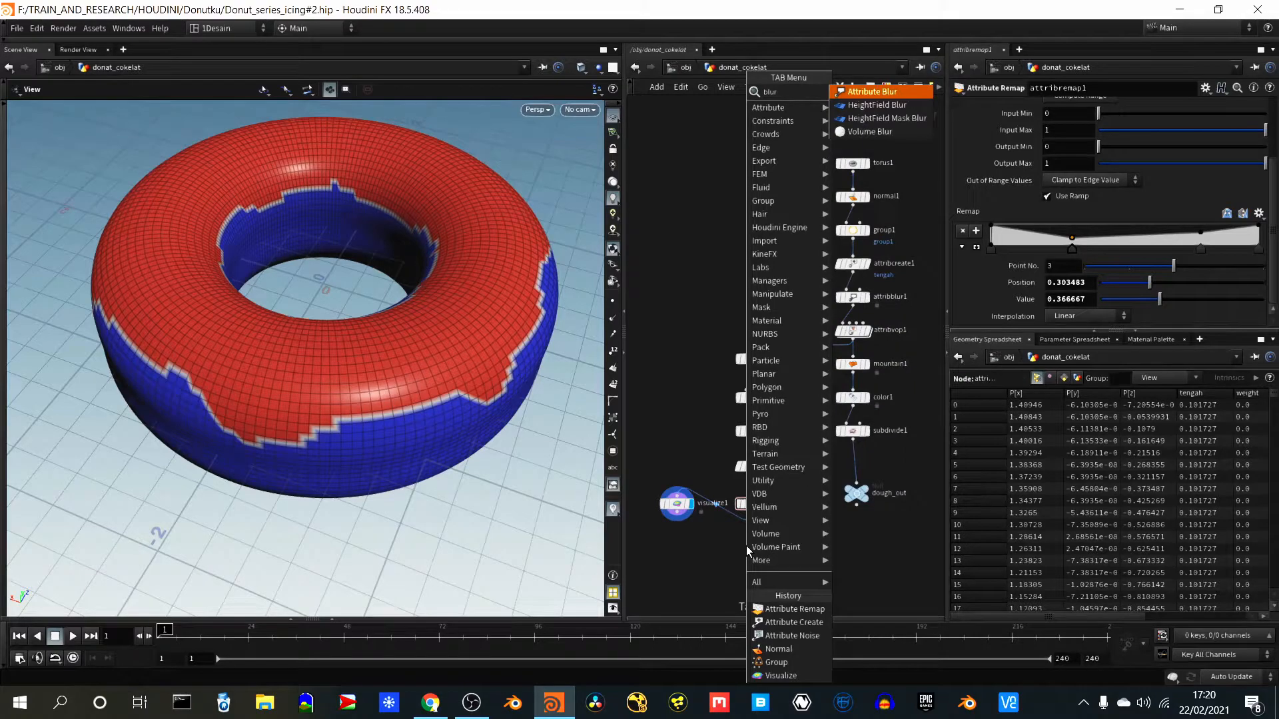
key(Return)
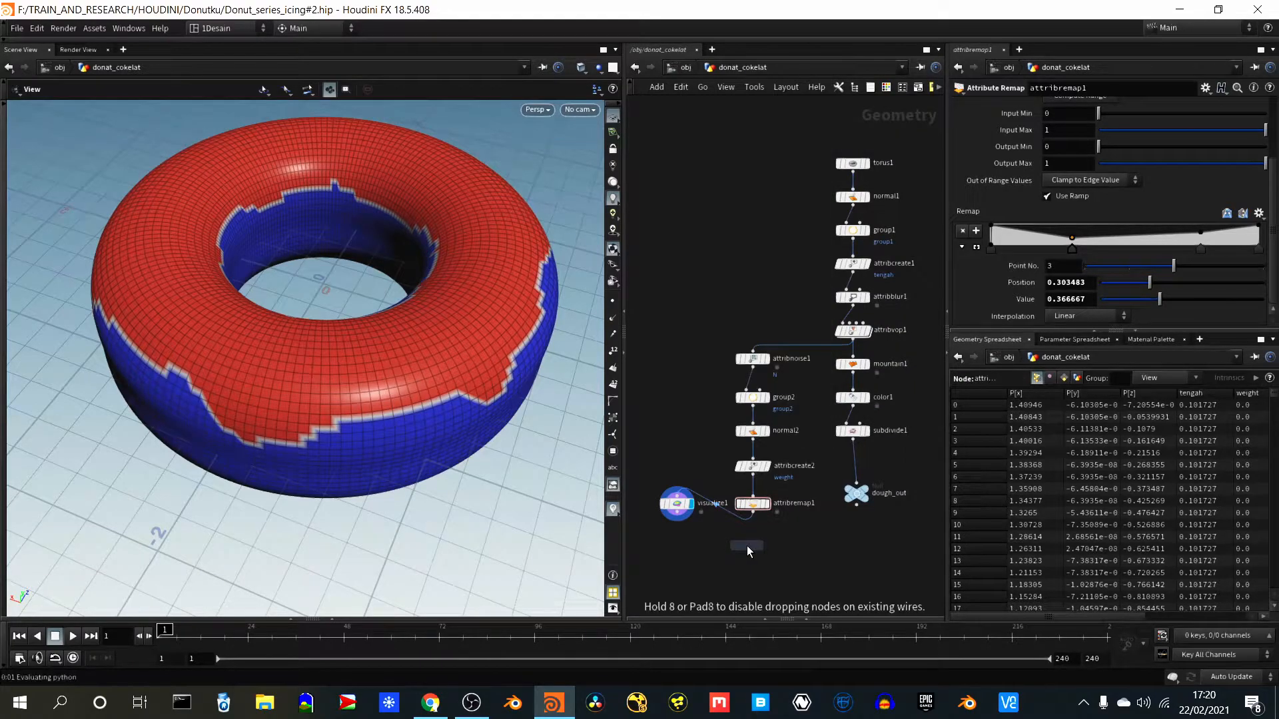
click(754, 555)
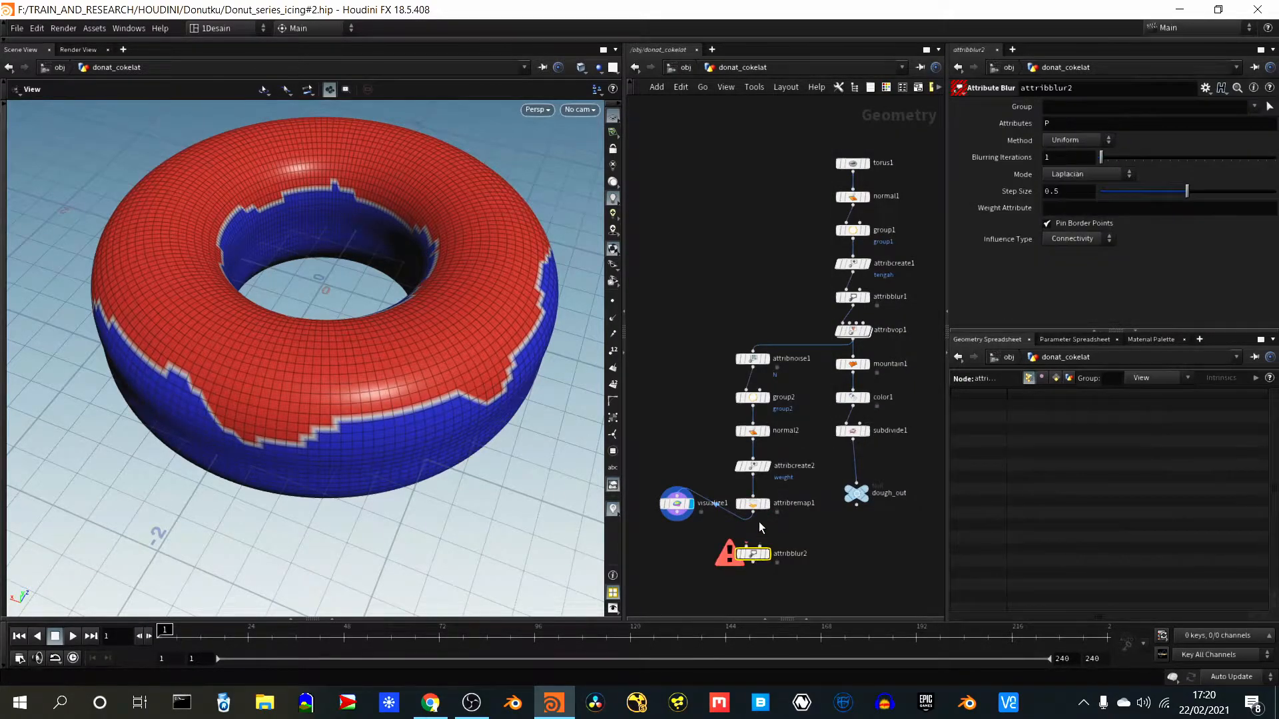
drag(754, 510, 678, 494)
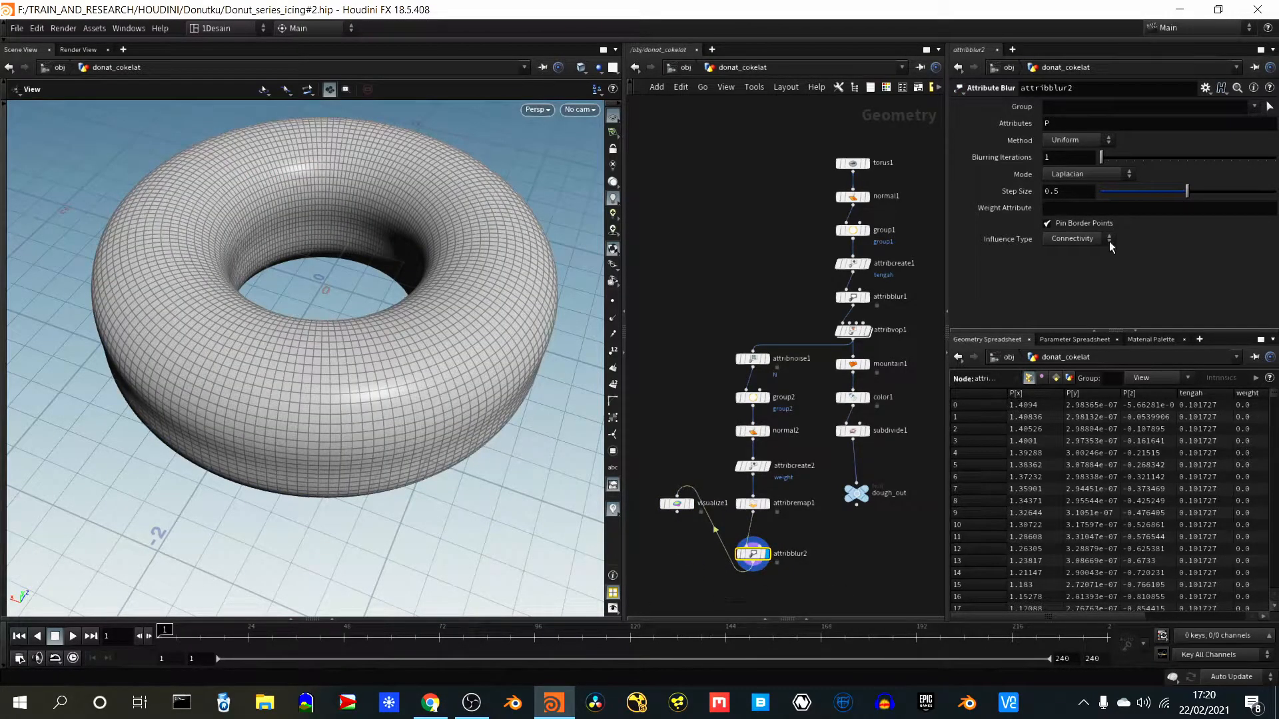
- Set attribblur2 to blur the weight attribute and display visualize1's result to inspect the icing edge
click(1036, 123)
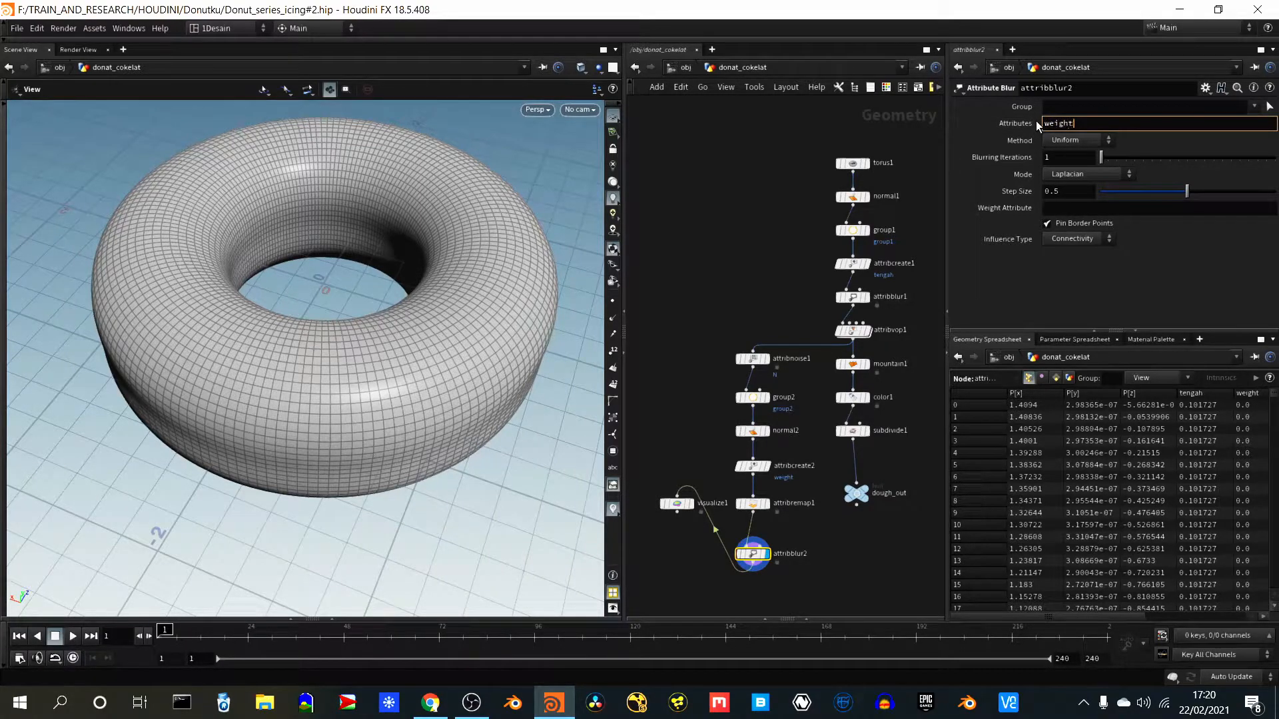
key(Return)
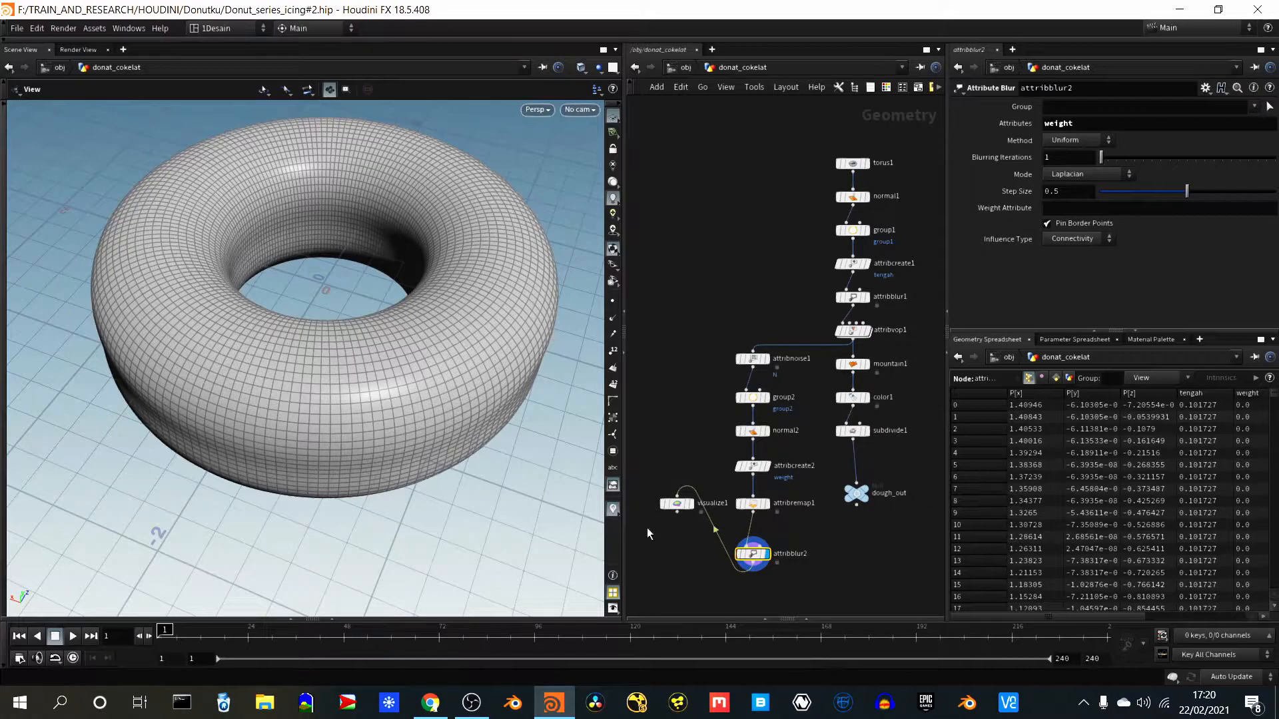
click(690, 504)
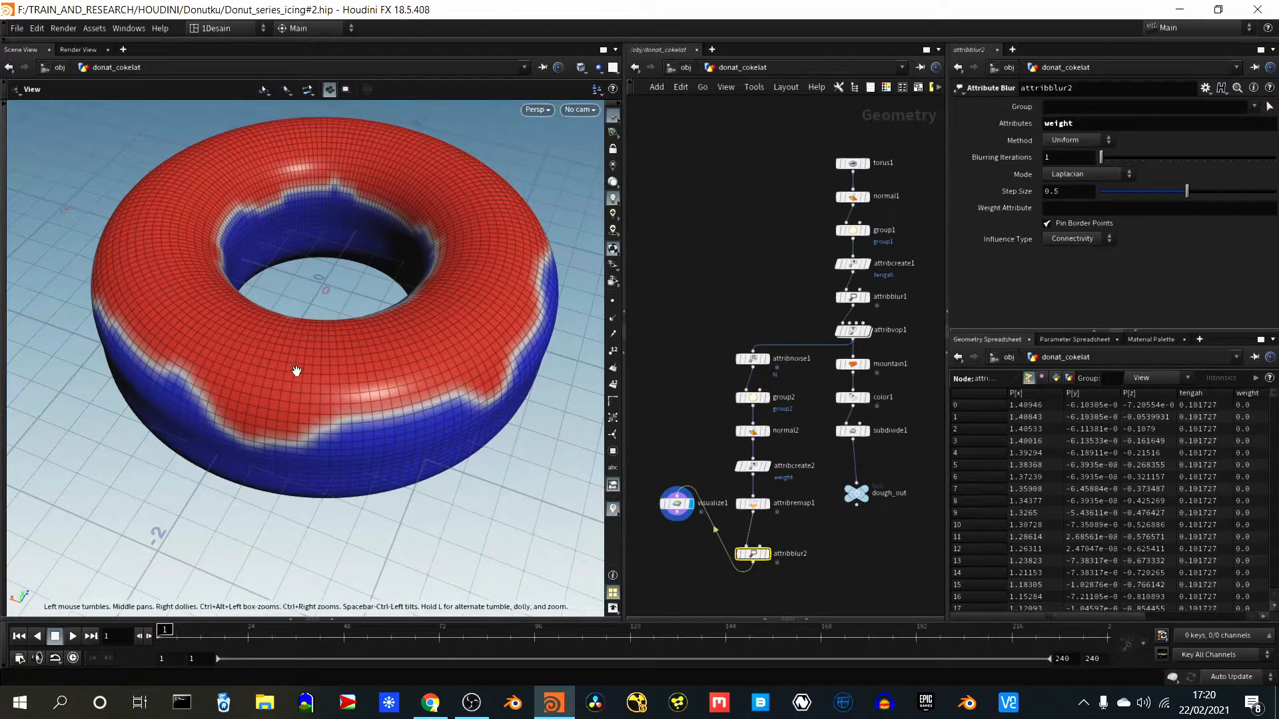
right_drag(301, 460, 393, 244)
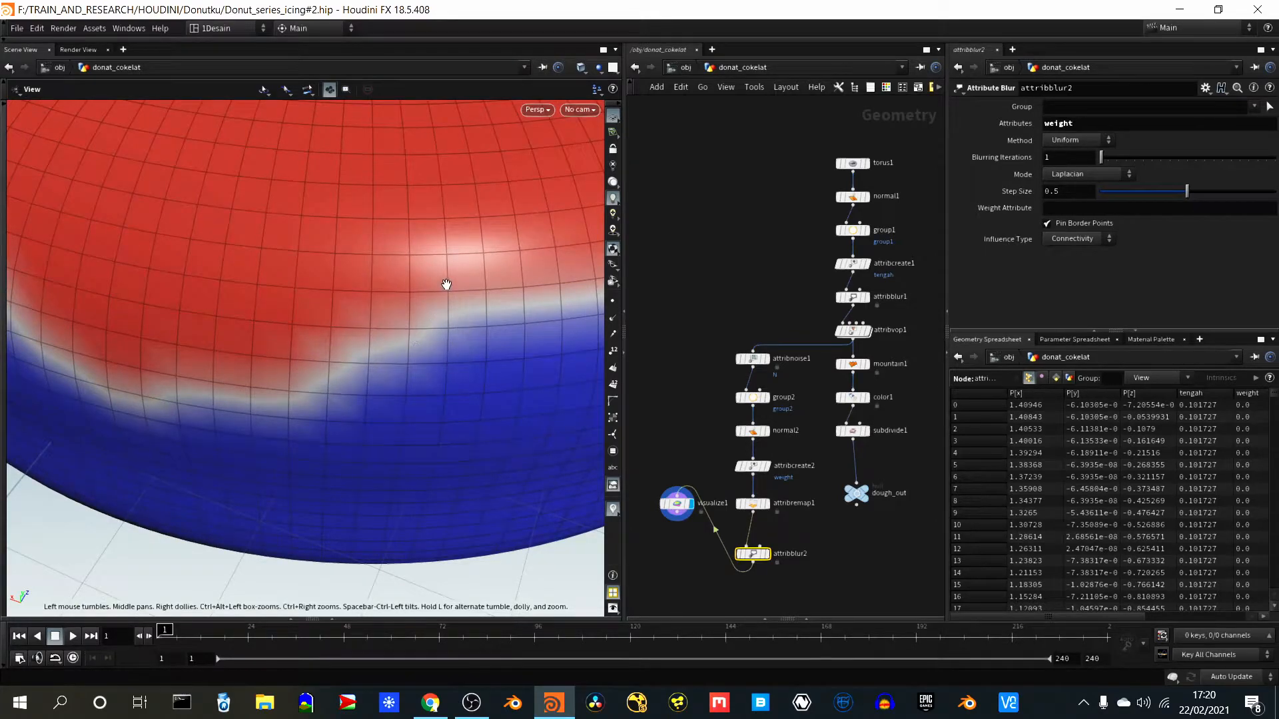
- Set attribblur2's Step Size to about 0.697 and inspect the blurred weight edge around the donut
right_drag(465, 251, 397, 400)
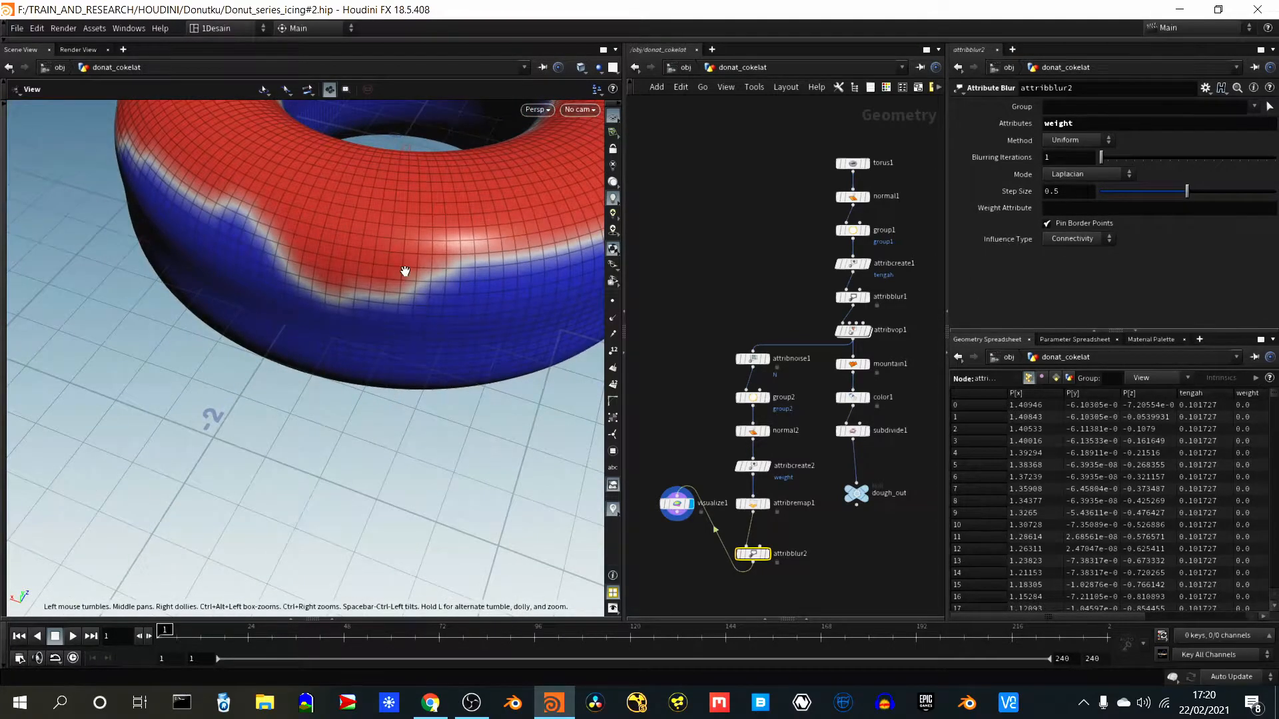
middle_drag(390, 325, 370, 422)
scroll(299, 362, up, 1)
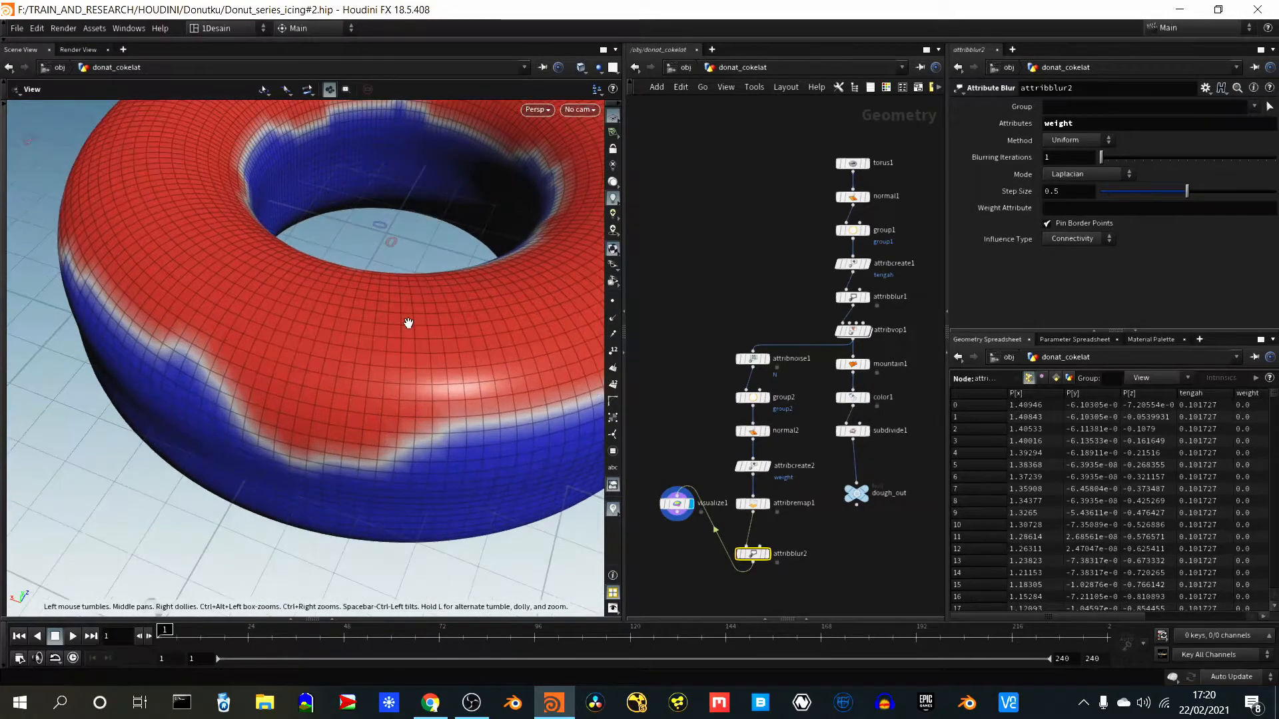
right_drag(408, 322, 355, 449)
scroll(431, 342, down, 1)
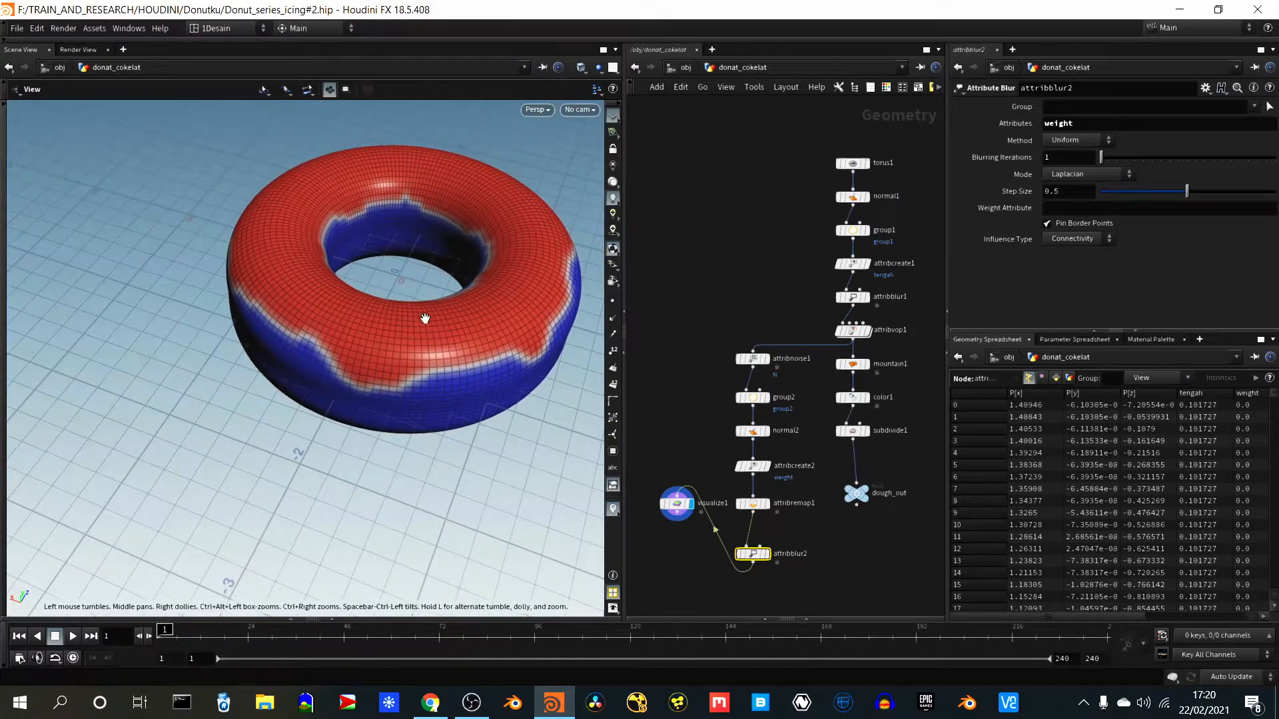
middle_drag(426, 317, 325, 379)
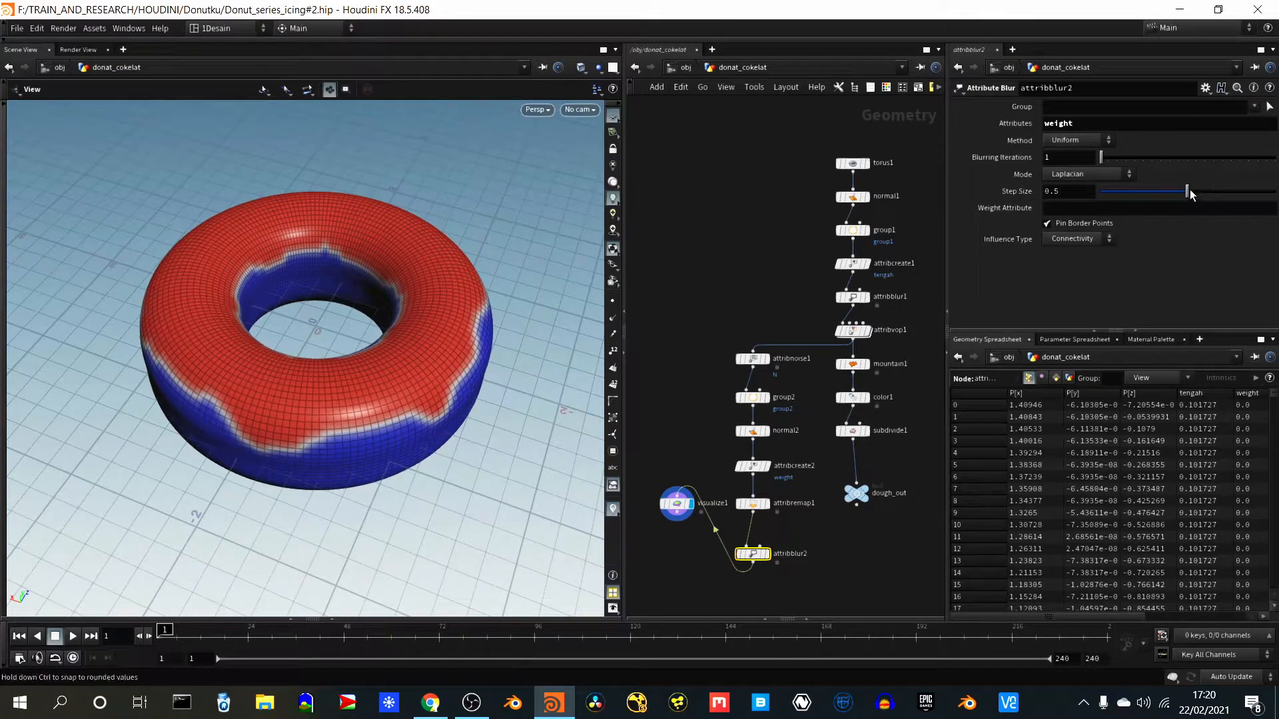
drag(1189, 189, 1222, 204)
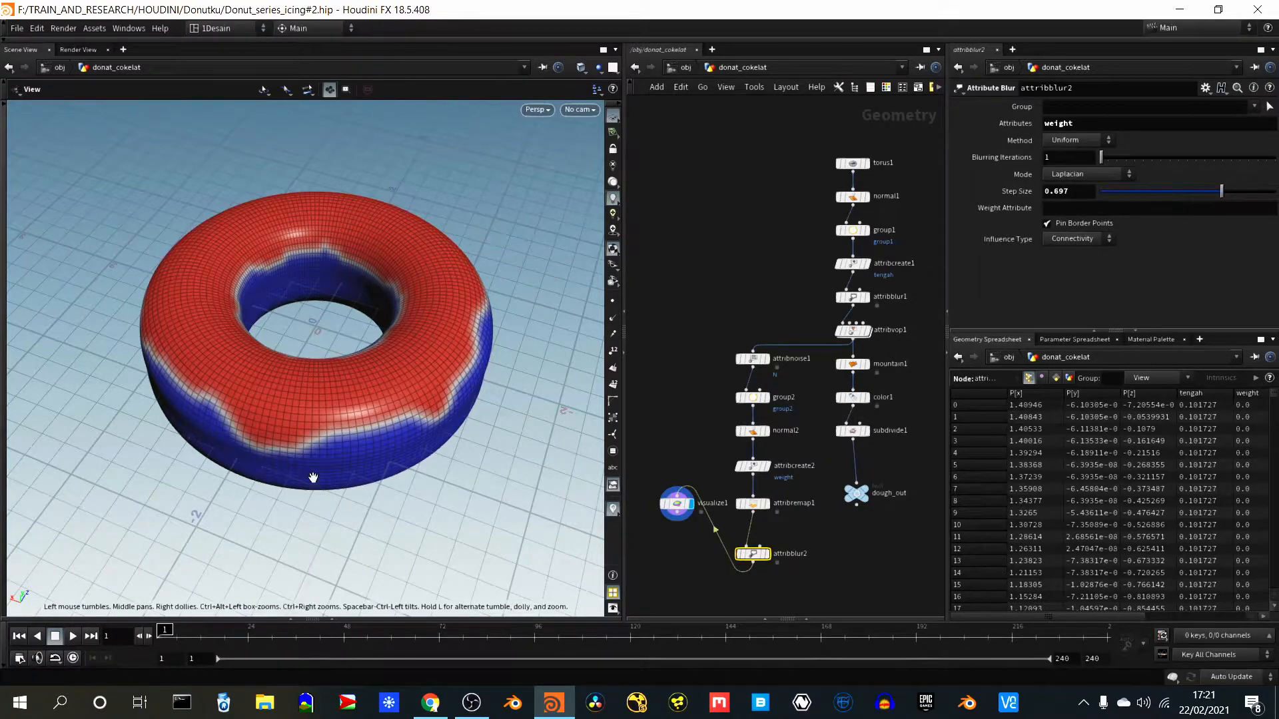
drag(313, 473, 179, 477)
right_drag(179, 477, 343, 345)
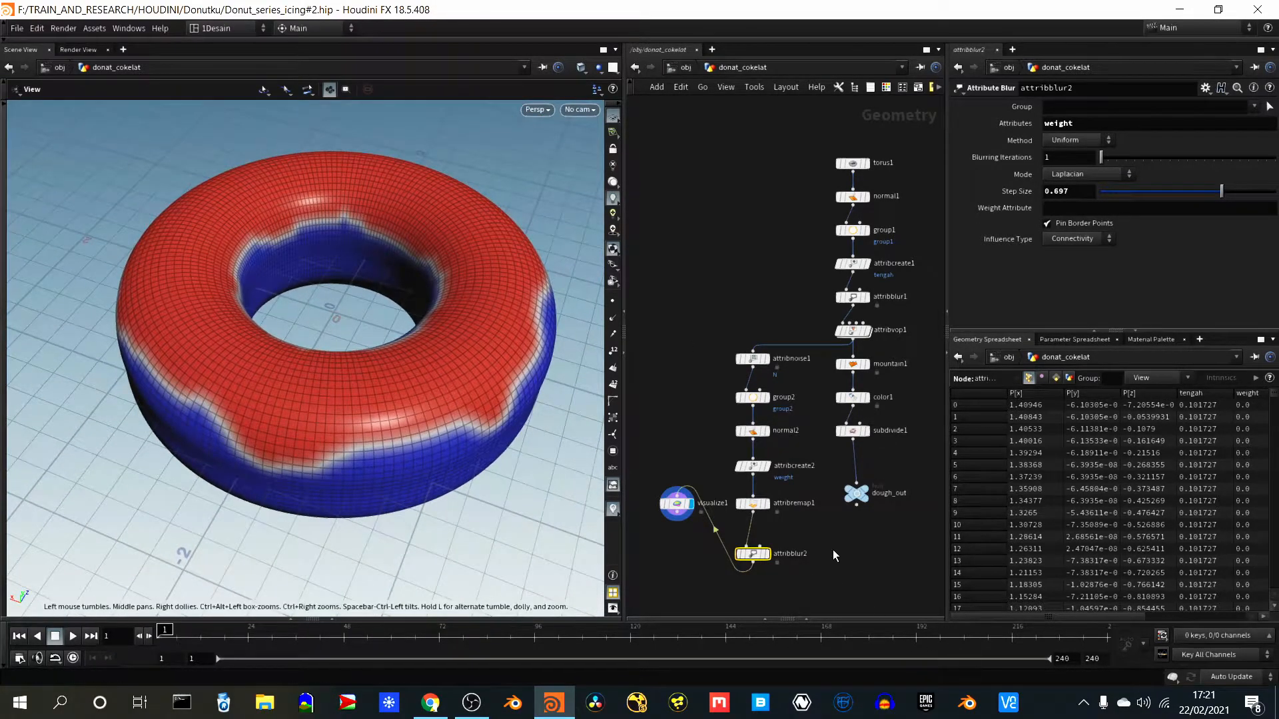
- Add a Scatter node below attribblur2, feed it from attribblur2, and display the scattered points
mouse_move(829, 565)
right_down()
mouse_move(839, 534)
mouse_move(838, 576)
right_up()
middle_drag(838, 564, 859, 420)
scroll(844, 433, up, 3)
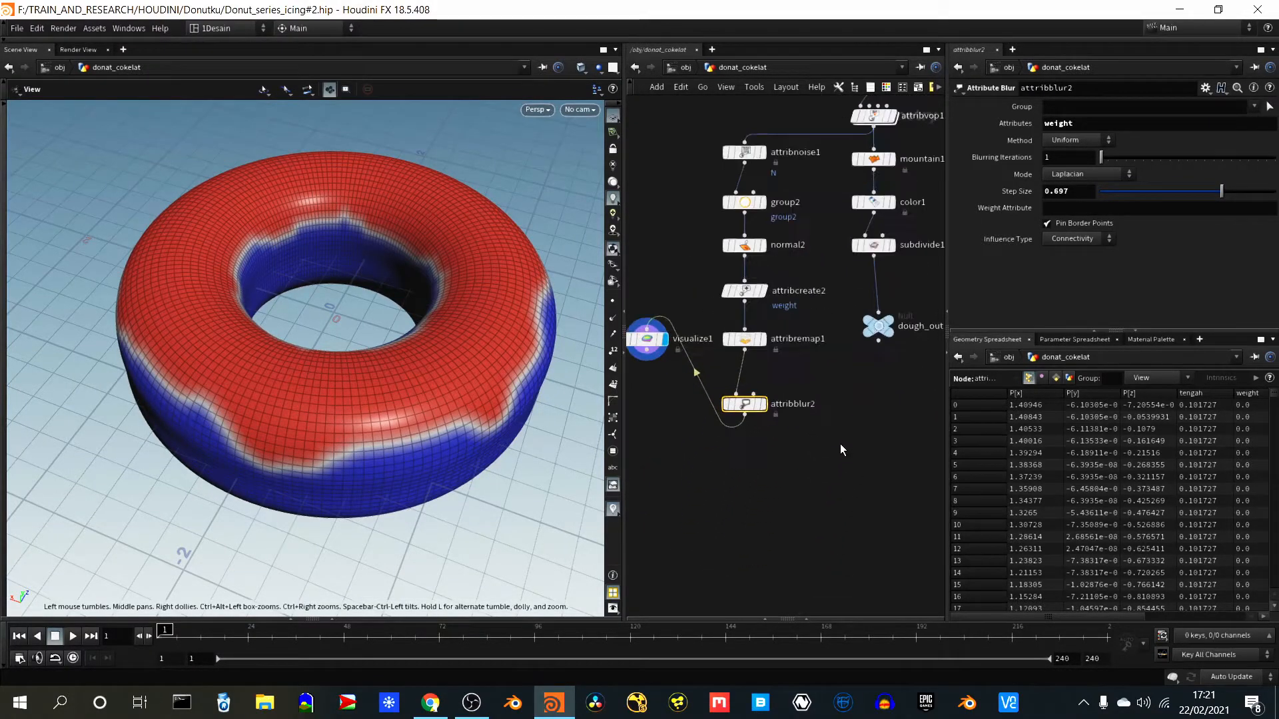
scroll(826, 445, down, 3)
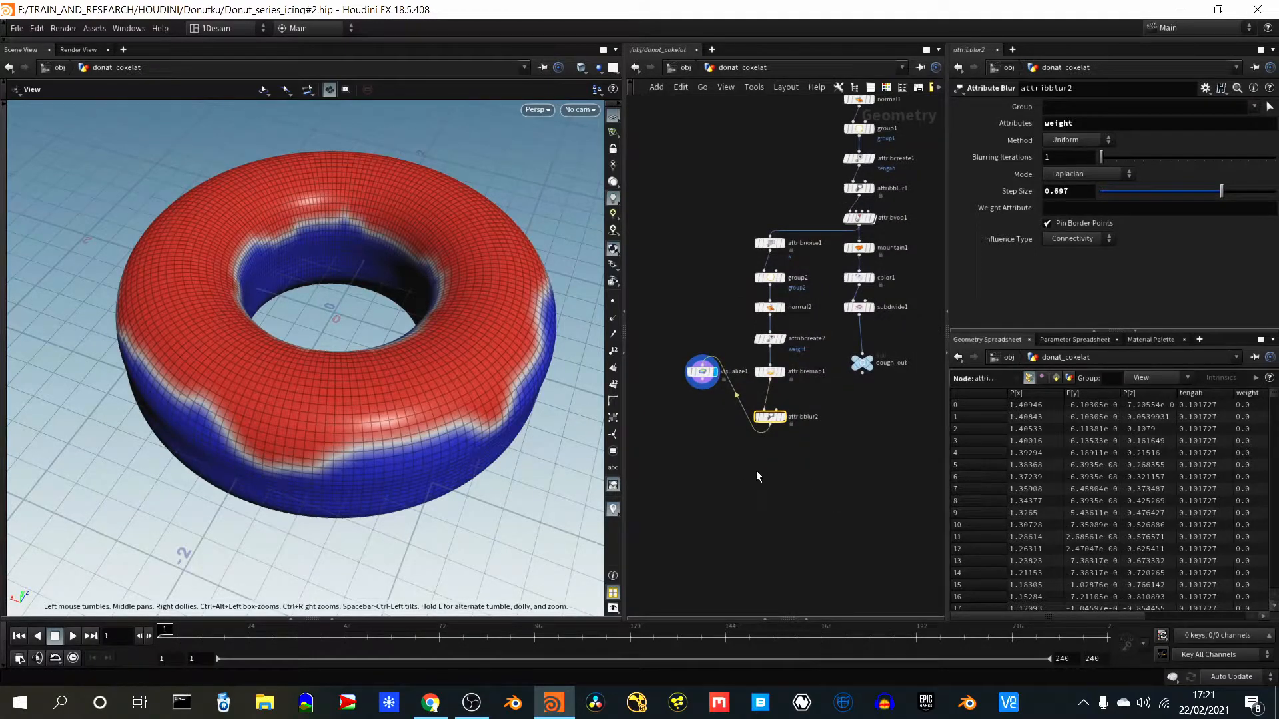
key(Tab)
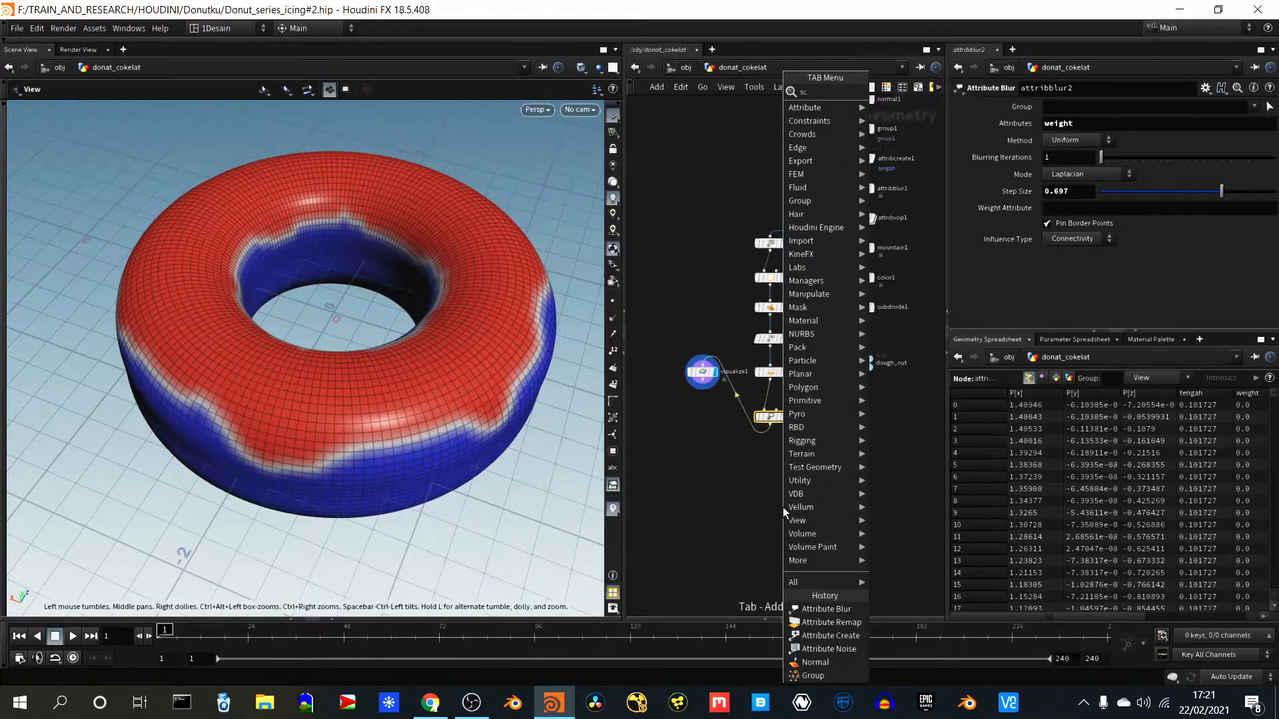
text(scatt)
key(Return)
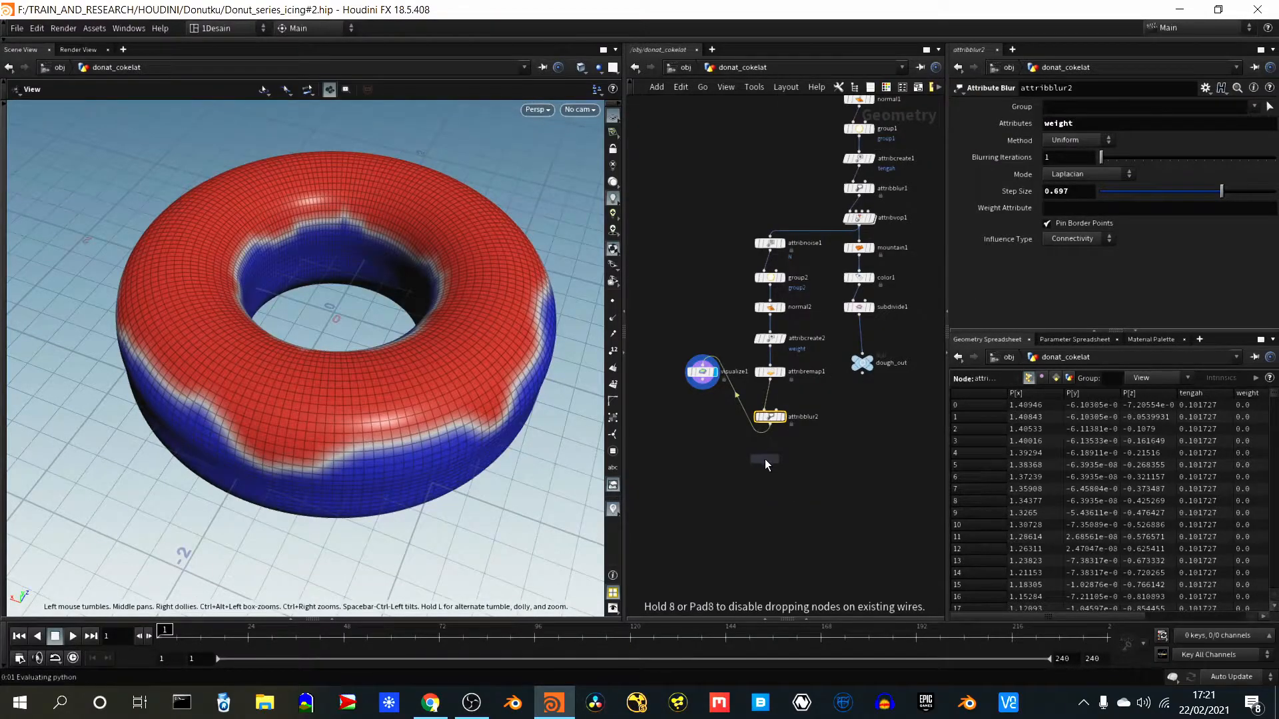
click(770, 467)
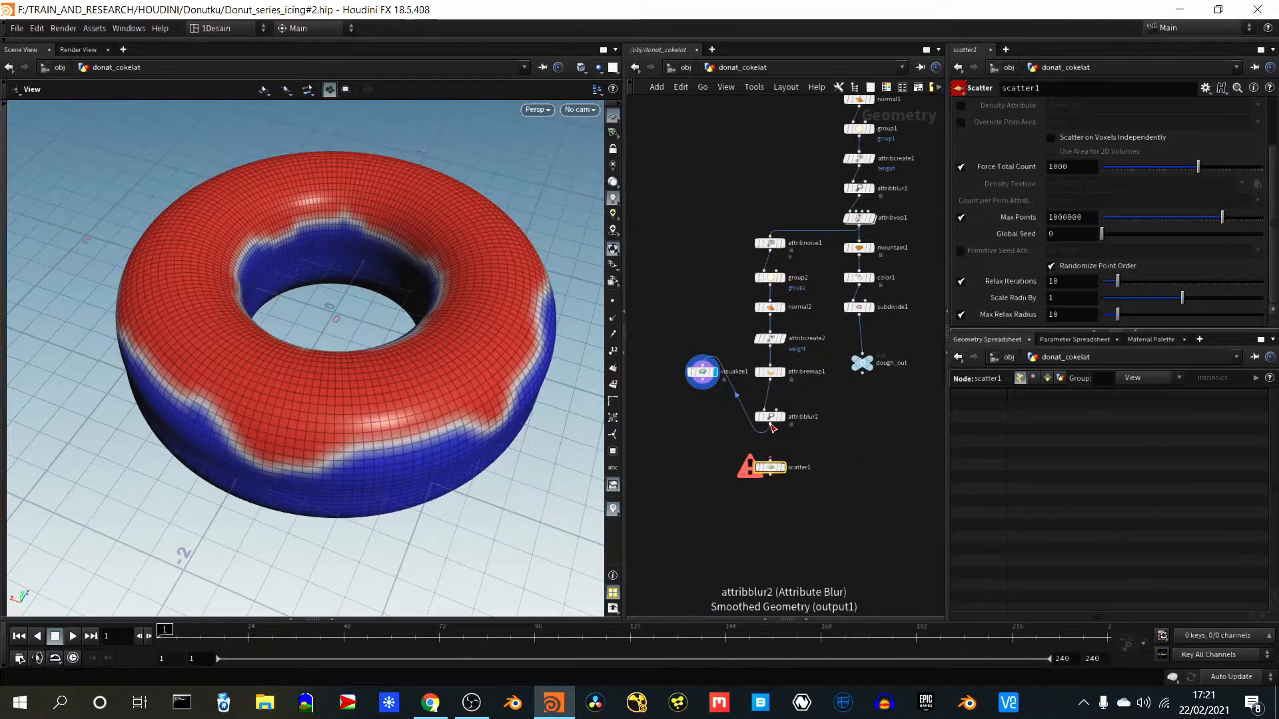
drag(771, 428, 771, 461)
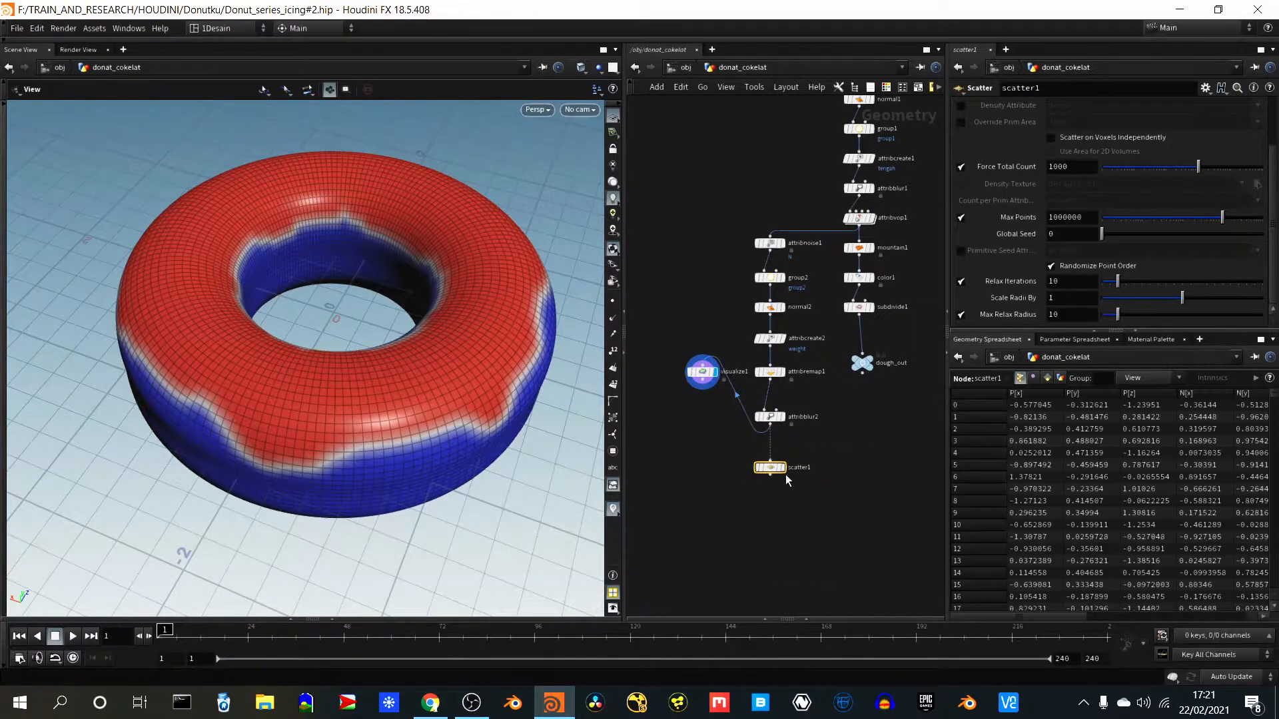
click(784, 470)
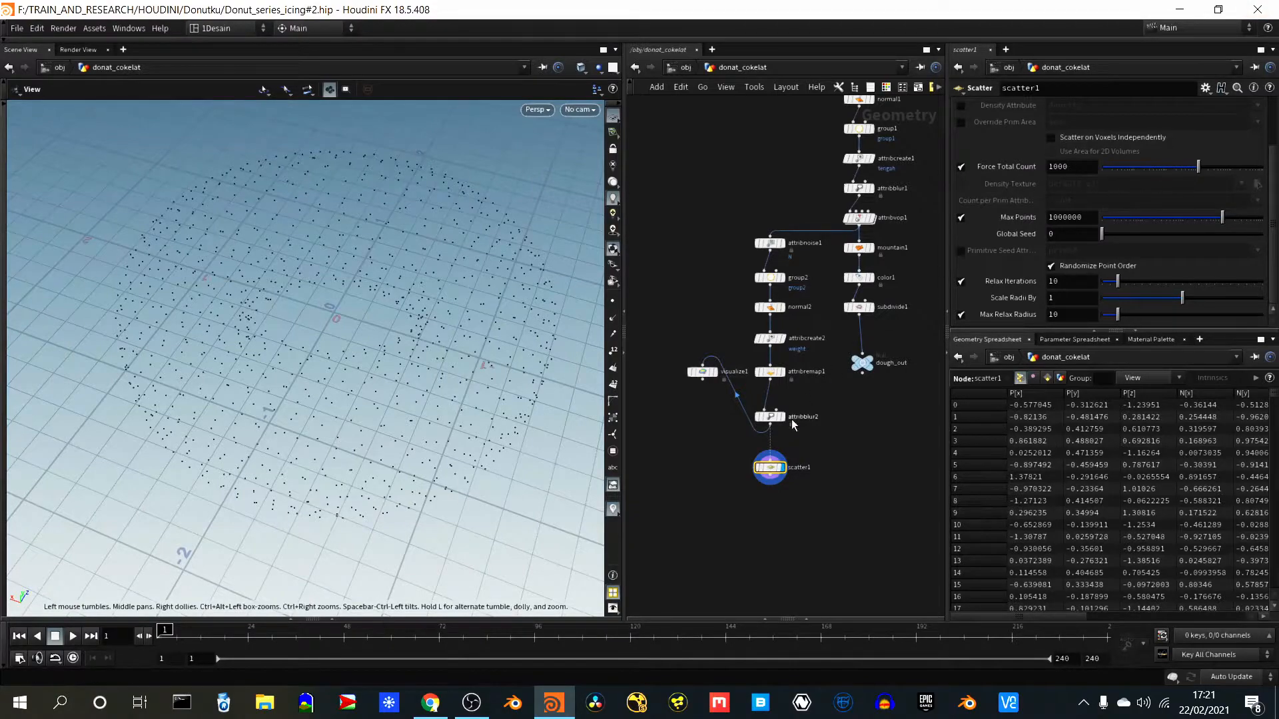
- Enable scatter1's Density Attribute and set it to weight
drag(1276, 166, 1276, 106)
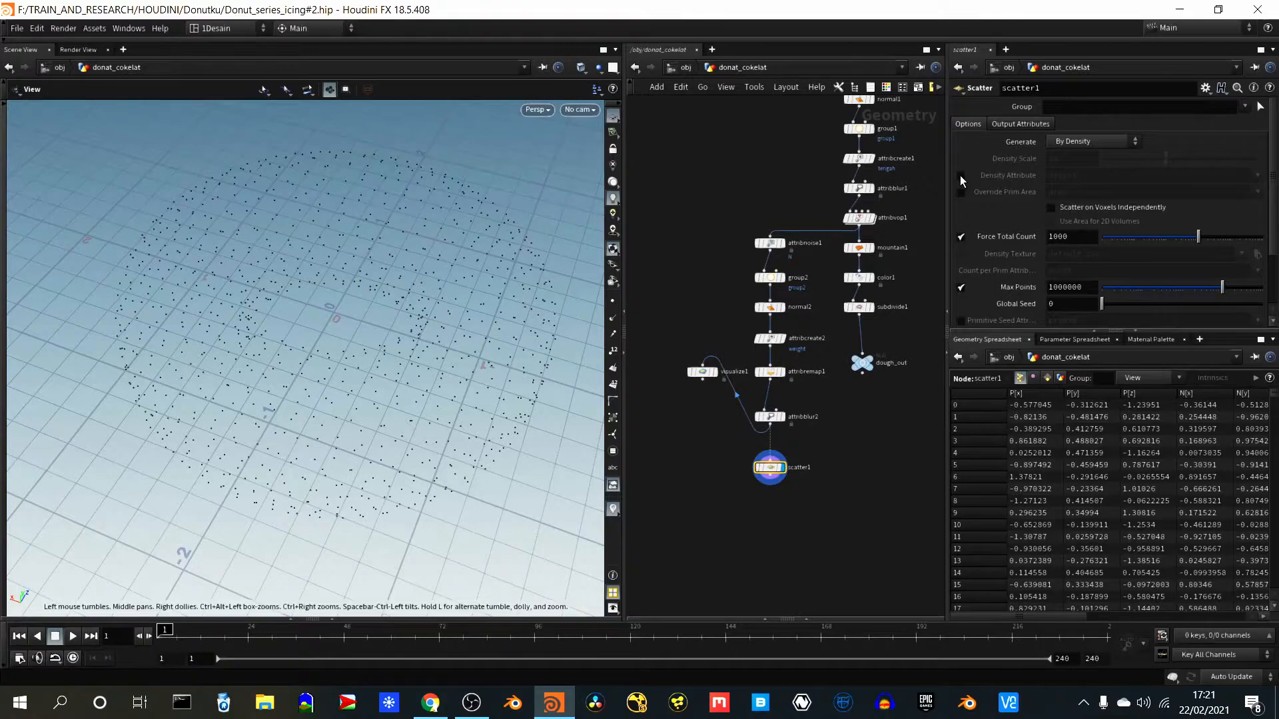
click(1018, 125)
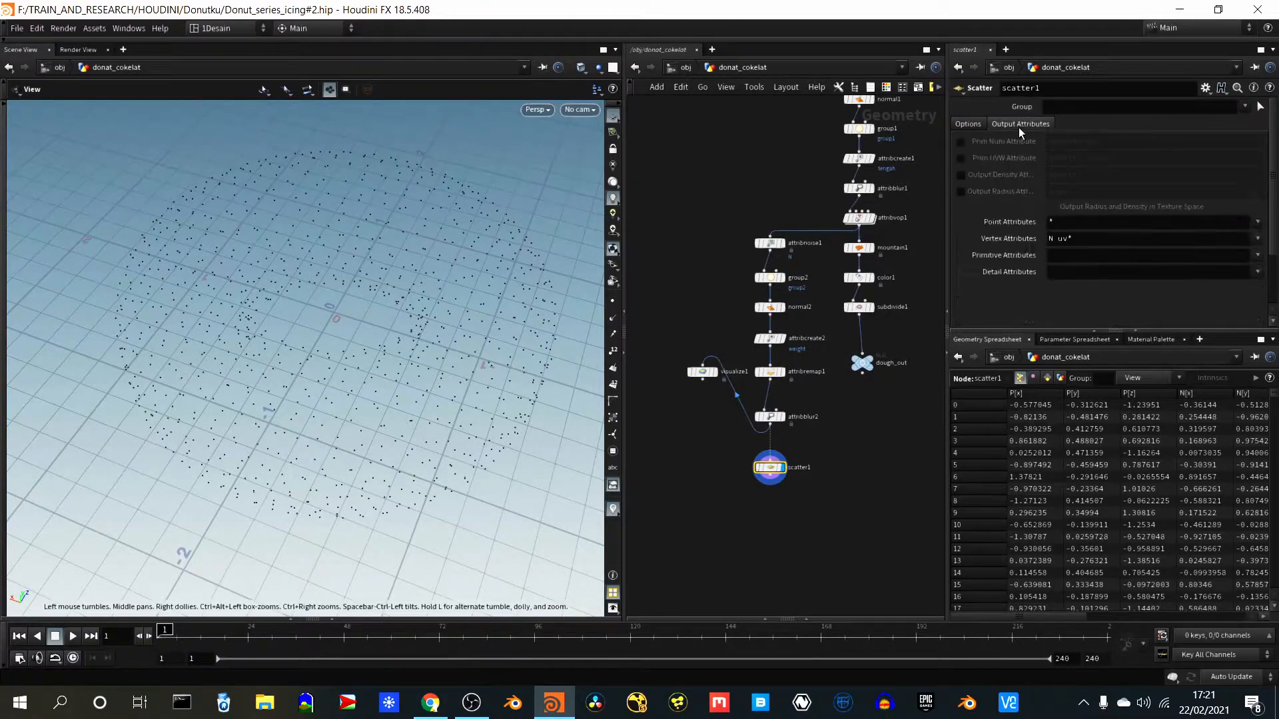
click(965, 124)
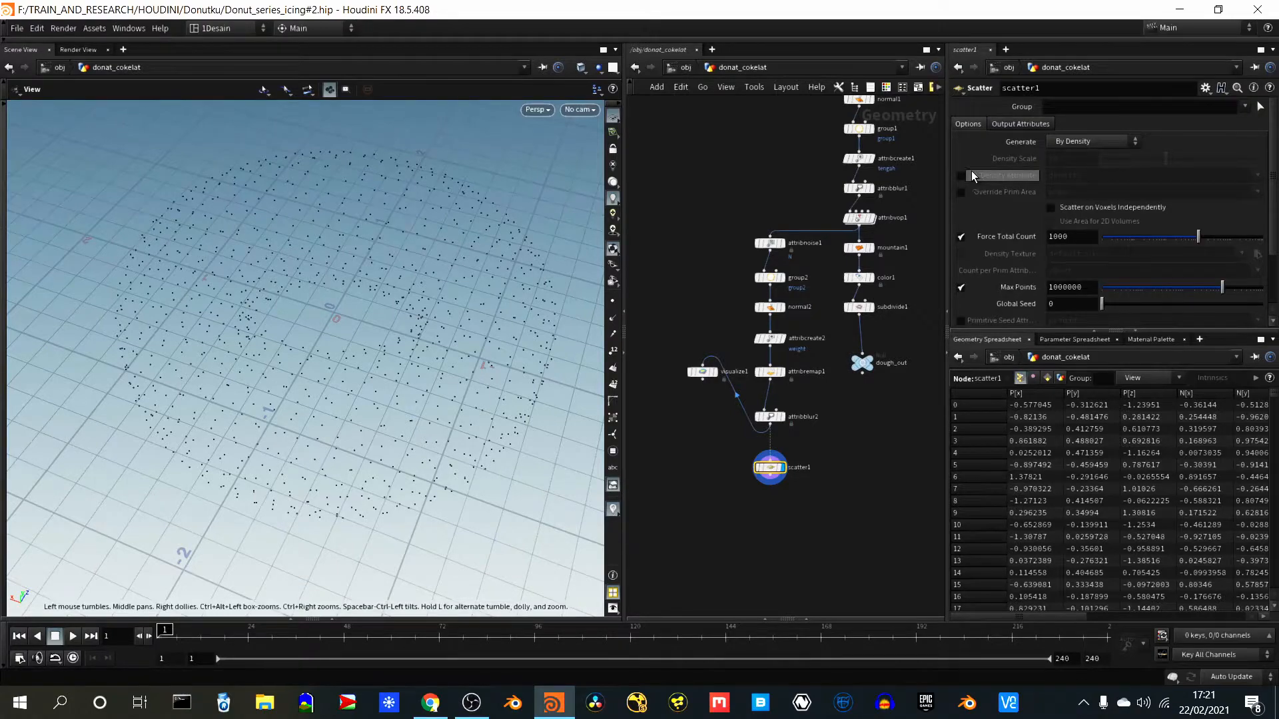
click(961, 175)
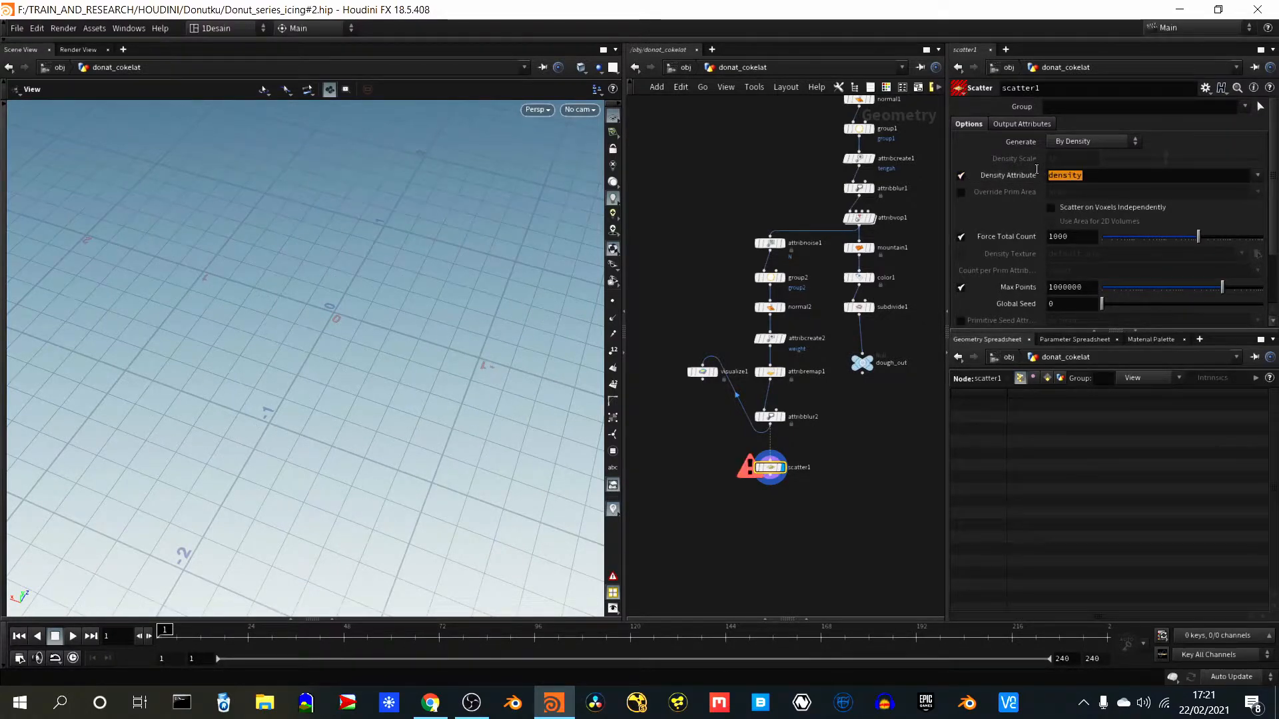
text(we)
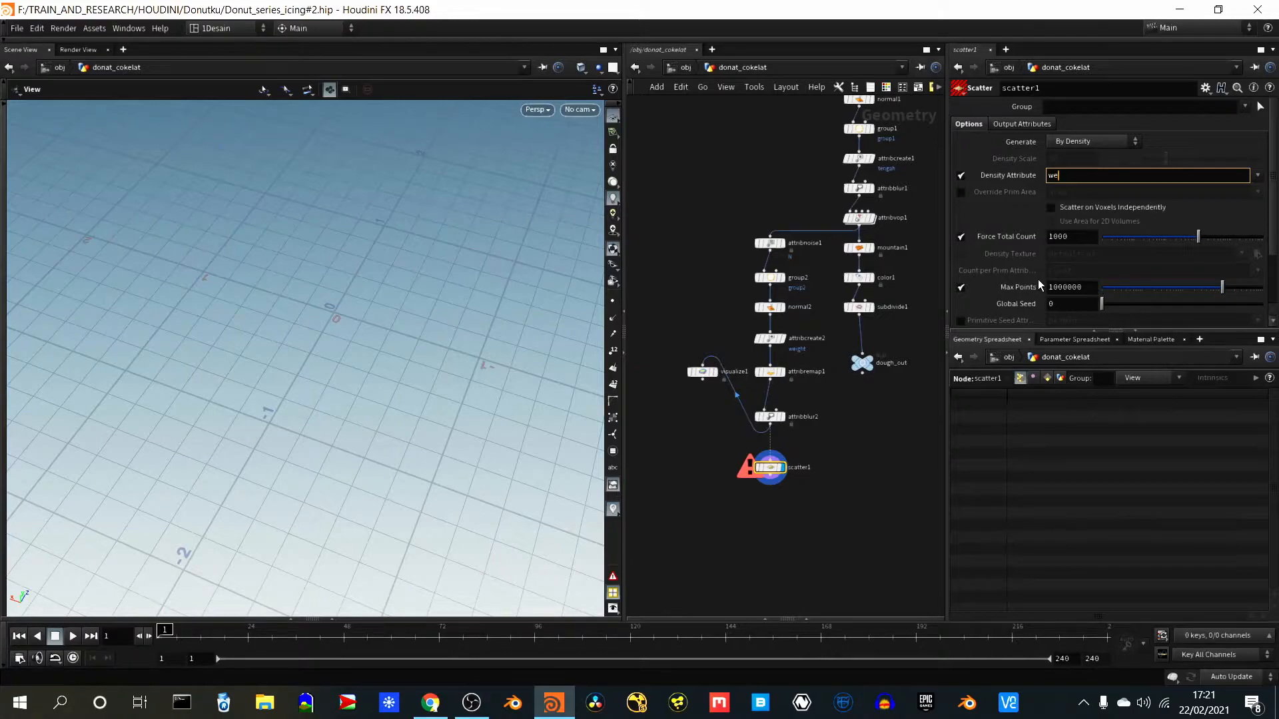
text(ight)
key(Return)
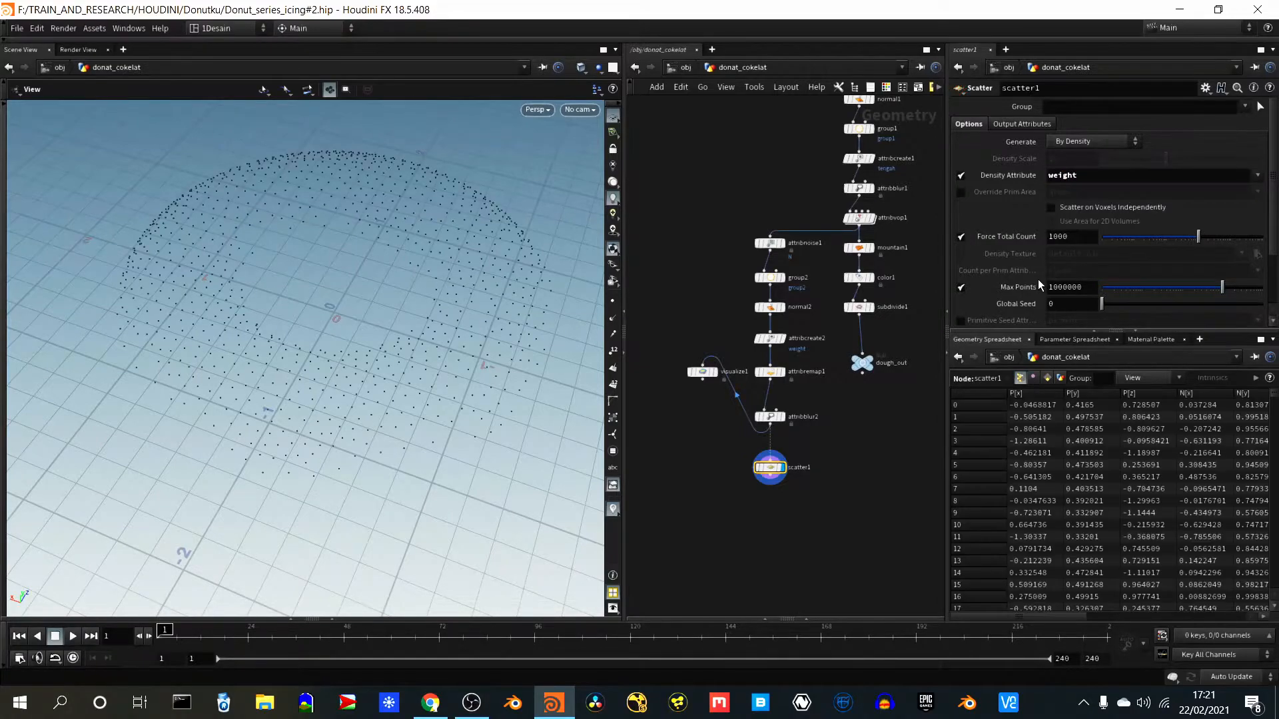
- Set scatter1's Force Total Count to 23000 and inspect the point coverage of the icing area
mouse_move(357, 408)
mouse_down()
mouse_move(345, 309)
mouse_move(339, 425)
mouse_move(373, 357)
mouse_move(443, 397)
mouse_move(383, 451)
mouse_move(333, 383)
mouse_move(353, 400)
mouse_up()
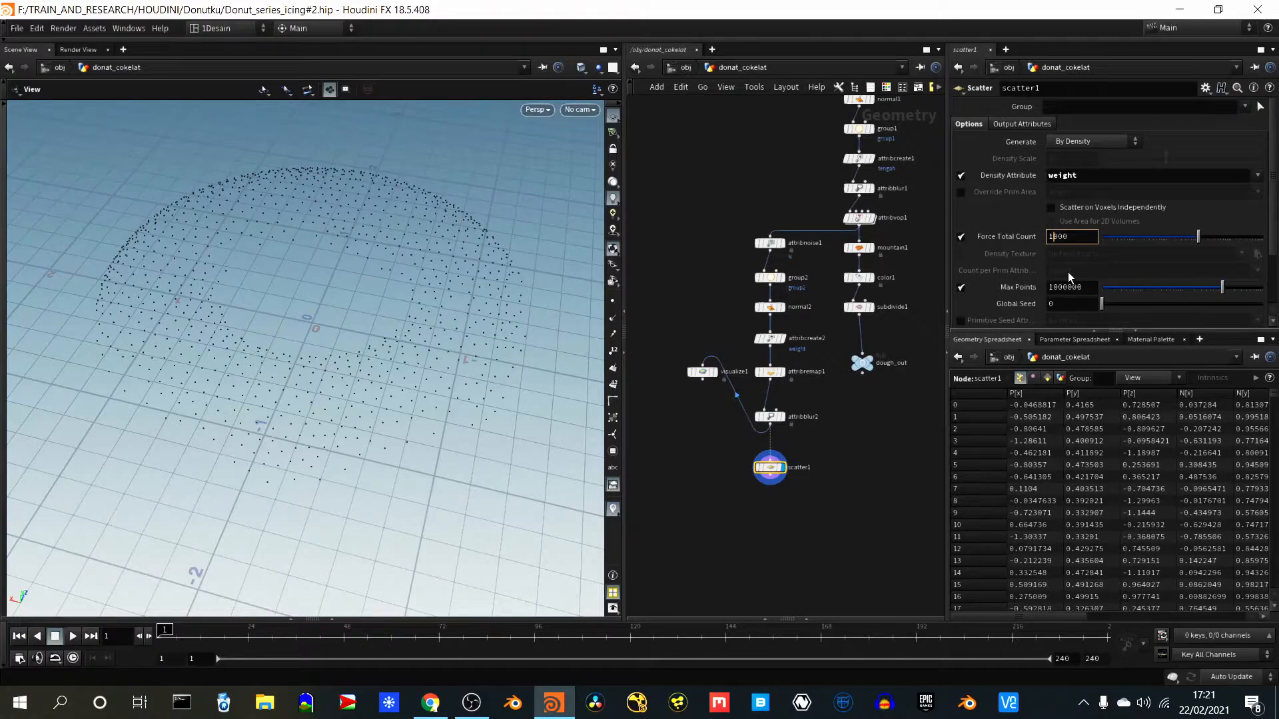
key(BackSpace)
text(23)
key(Return)
drag(489, 424, 360, 283)
middle_drag(360, 282, 382, 342)
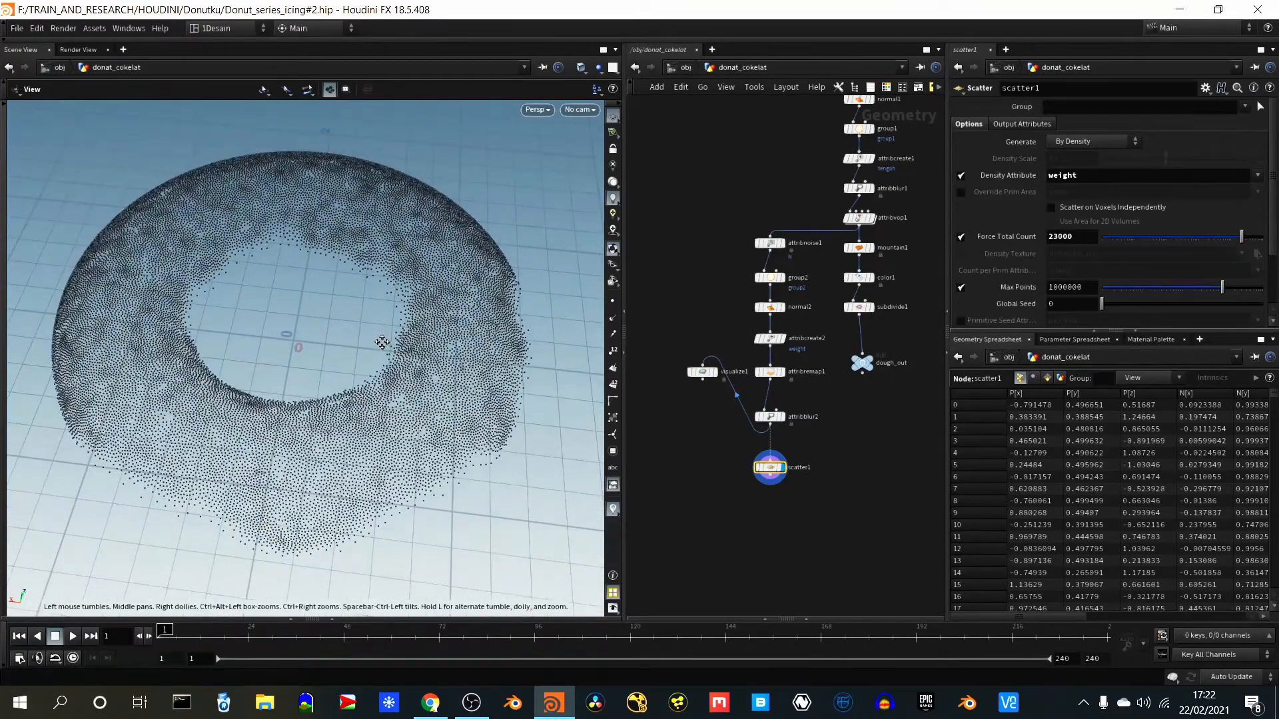
right_drag(277, 348, 231, 371)
middle_drag(231, 371, 265, 364)
scroll(266, 365, up, 1)
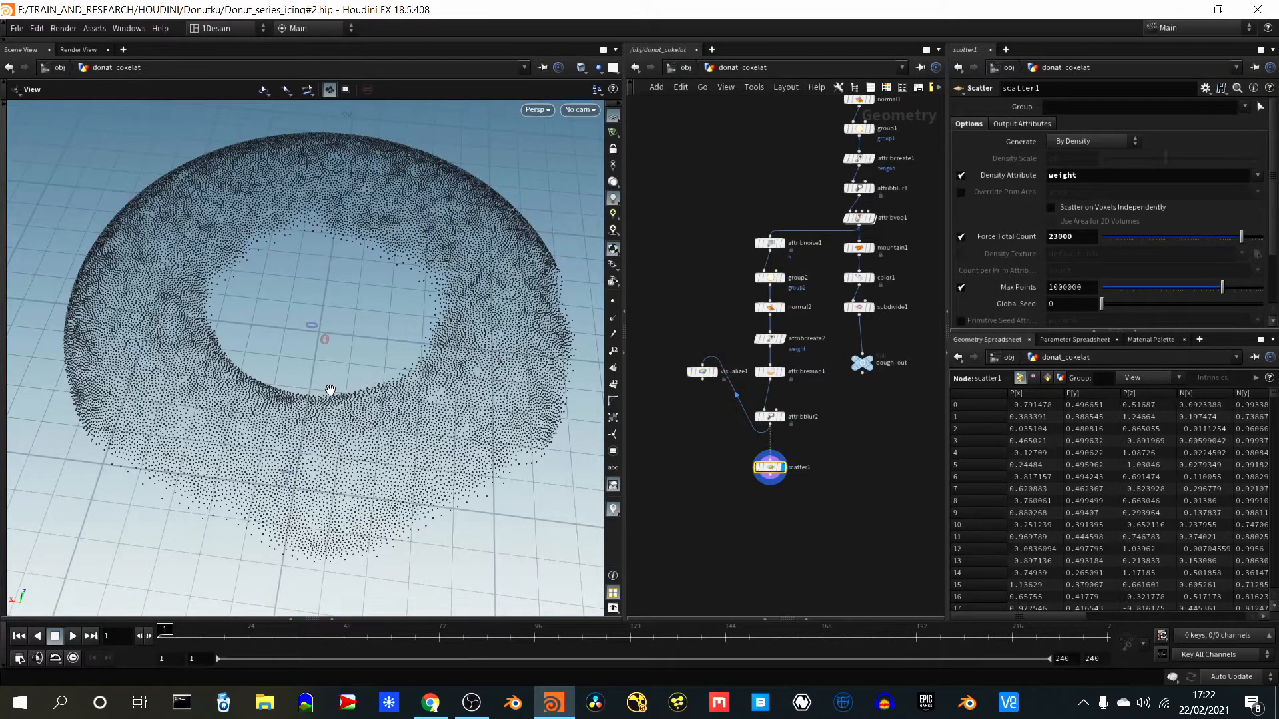
mouse_move(292, 448)
mouse_down()
mouse_move(297, 348)
mouse_move(295, 437)
mouse_up()
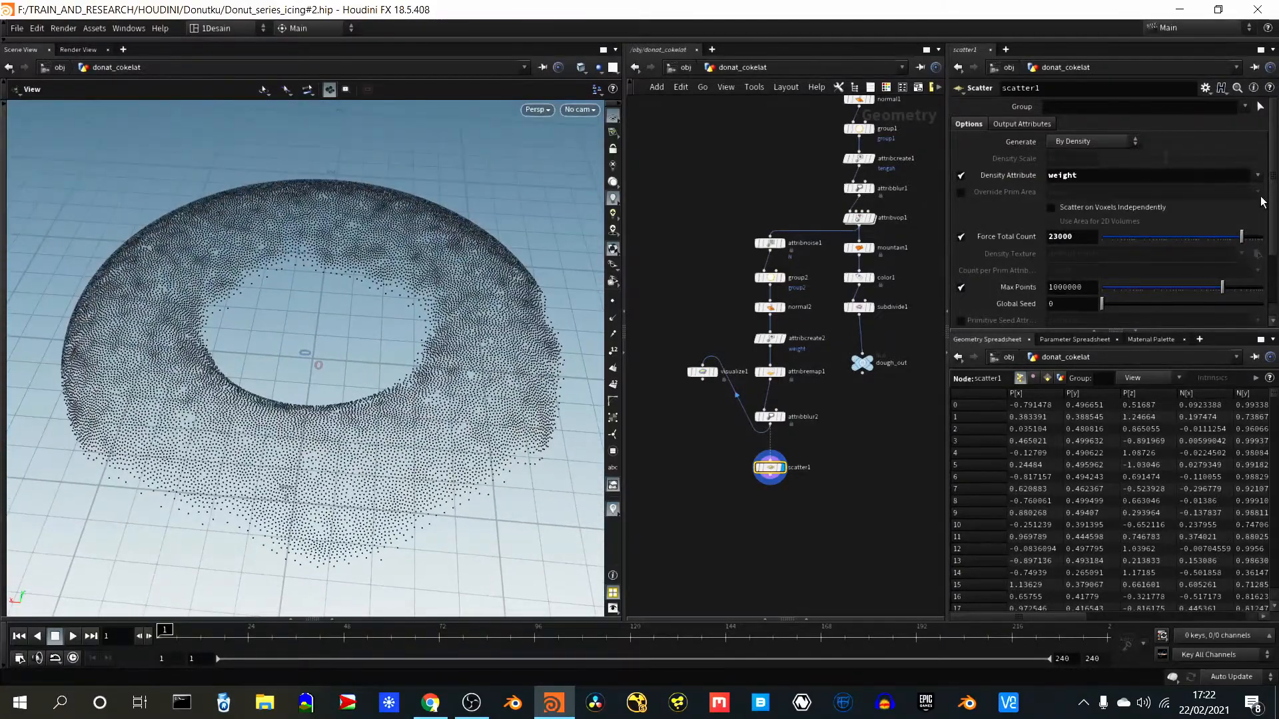
- Set scatter1's Relax Iterations to 32 and inspect how evenly the points are distributed
scroll(1274, 204, down, 3)
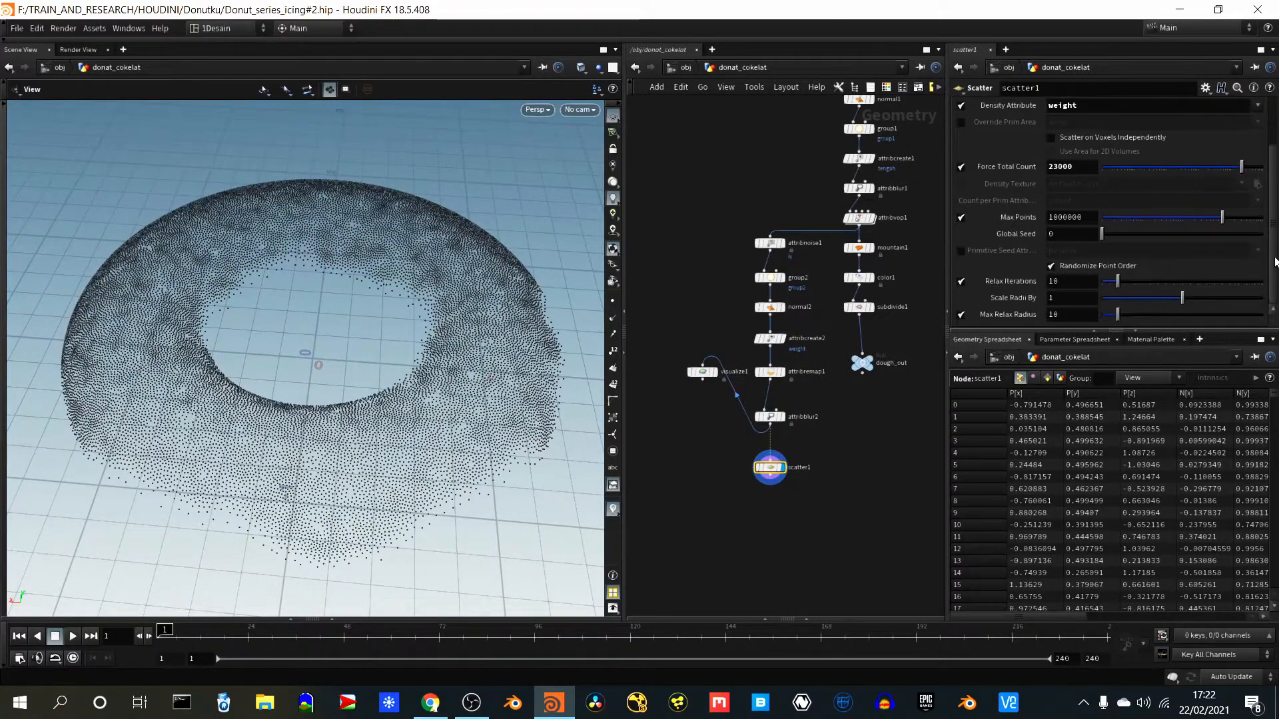
click(1046, 282)
text(32)
key(Return)
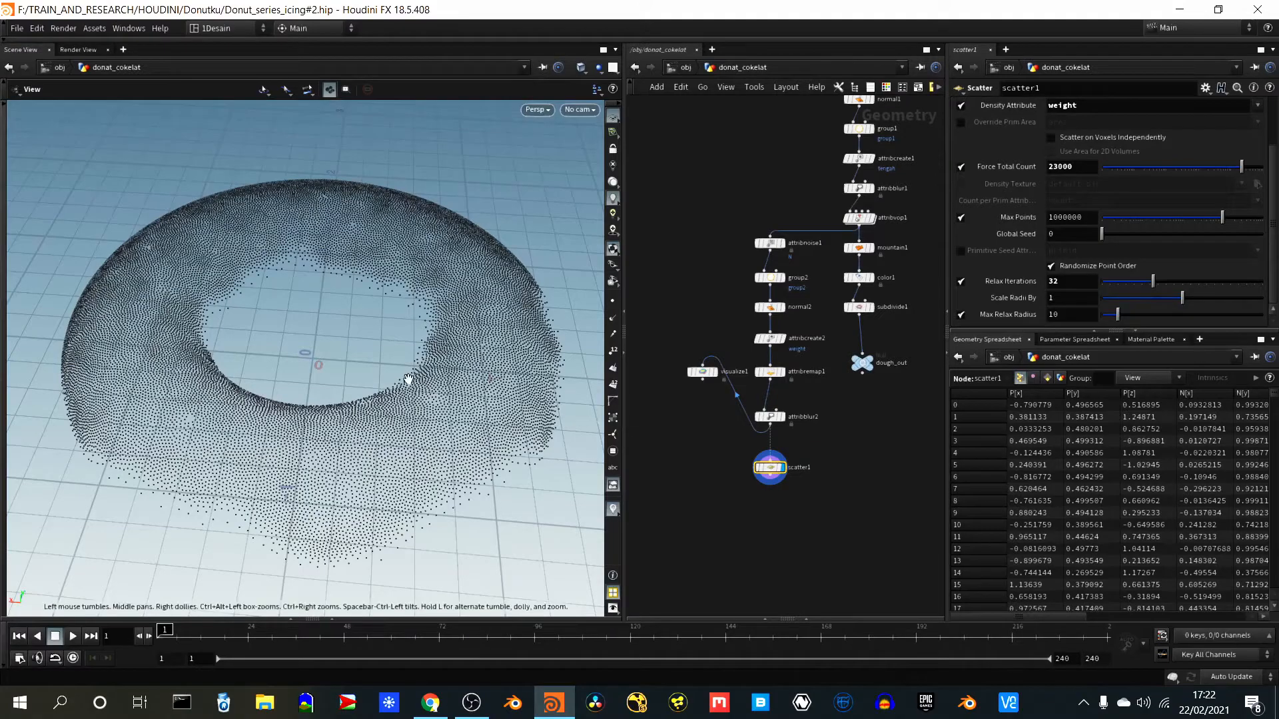
mouse_move(394, 442)
mouse_down()
mouse_move(391, 391)
mouse_move(391, 476)
mouse_up()
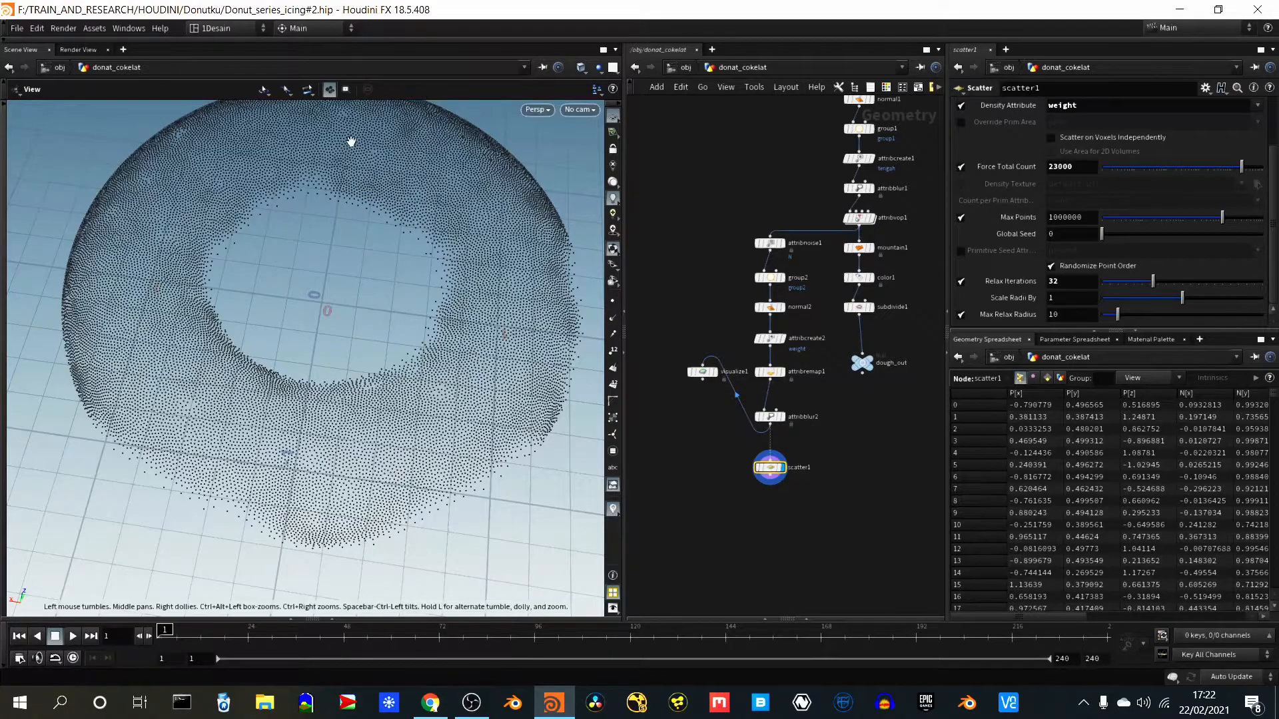
middle_drag(364, 211, 361, 253)
mouse_move(361, 253)
mouse_down()
mouse_move(360, 331)
mouse_move(373, 288)
mouse_move(374, 317)
mouse_up()
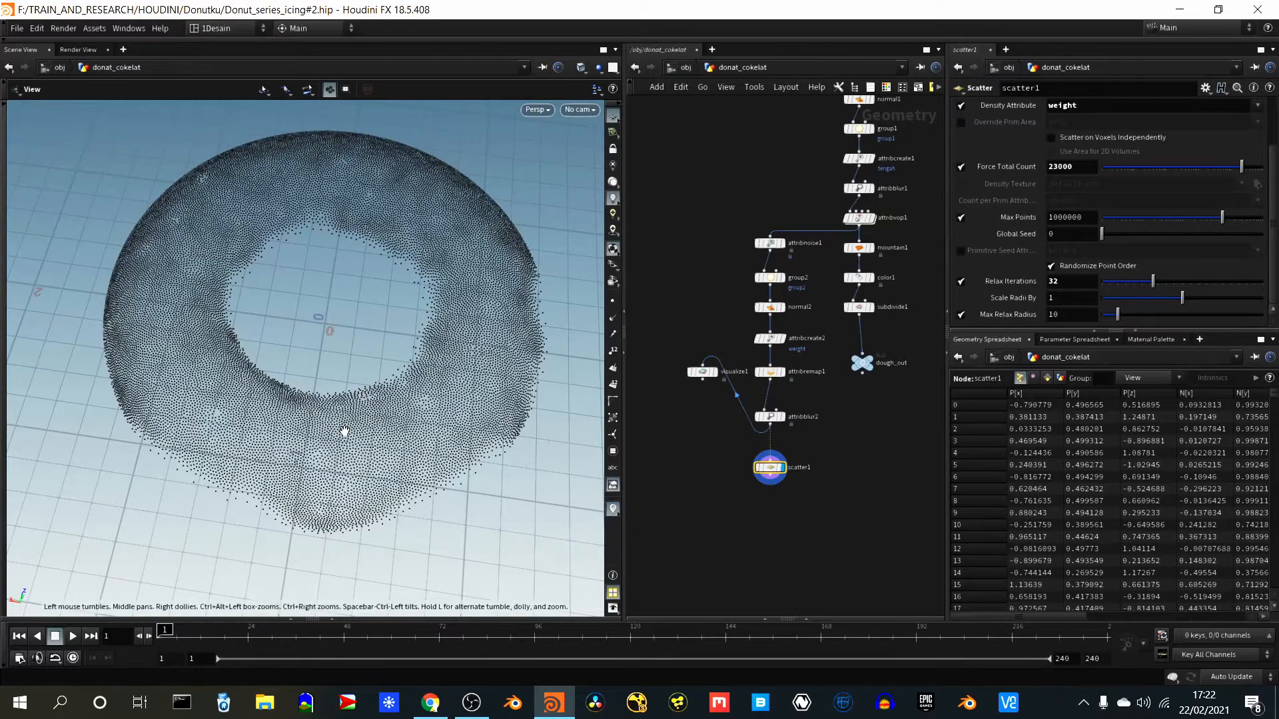
drag(343, 431, 345, 397)
middle_drag(347, 381, 379, 319)
mouse_move(379, 319)
mouse_down()
mouse_move(399, 260)
mouse_move(303, 449)
mouse_move(377, 297)
mouse_up()
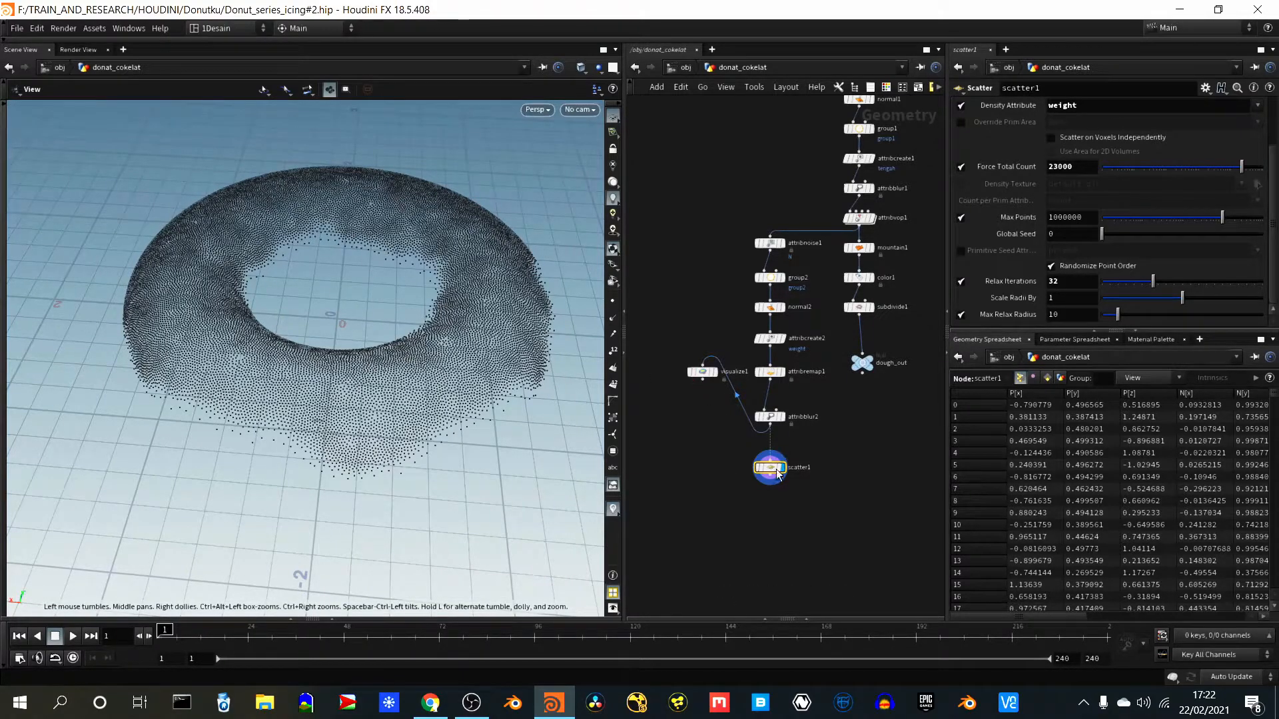
- Add a VDB from Particles node below scatter1, feed it from scatter1, and display the resulting surface
scroll(805, 478, up, 6)
scroll(802, 478, down, 6)
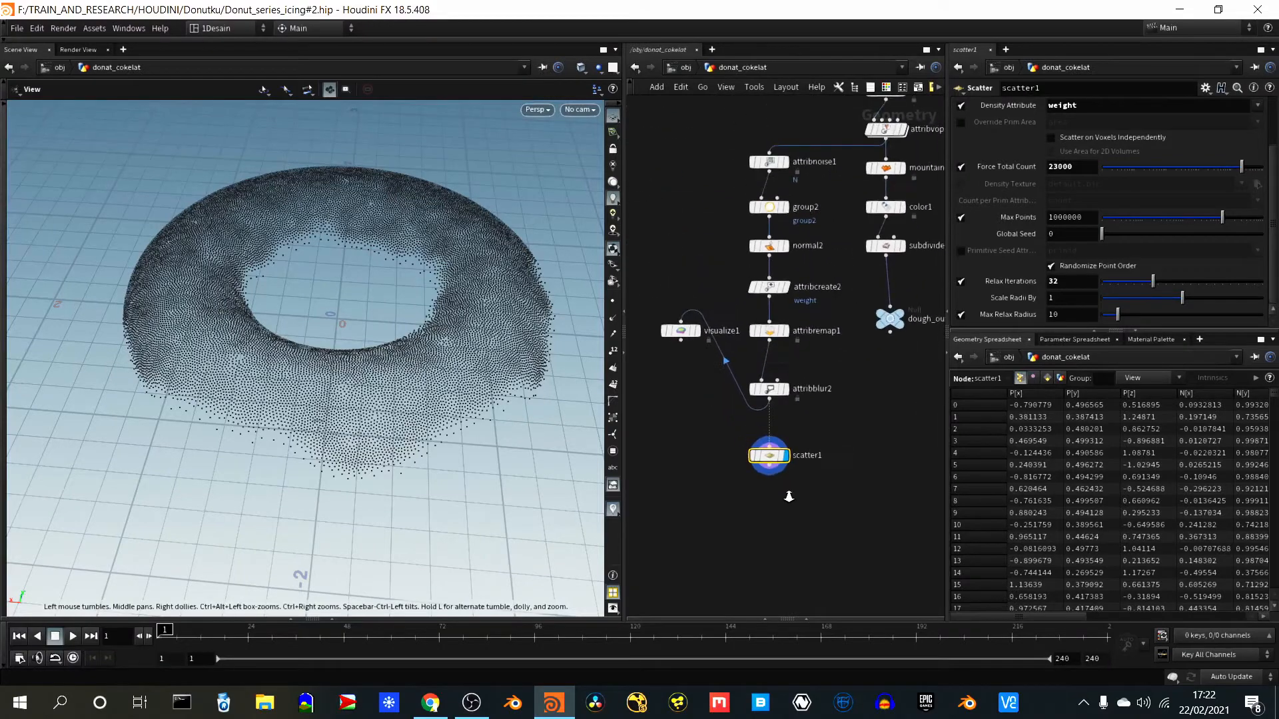
scroll(799, 479, up, 4)
scroll(799, 478, down, 2)
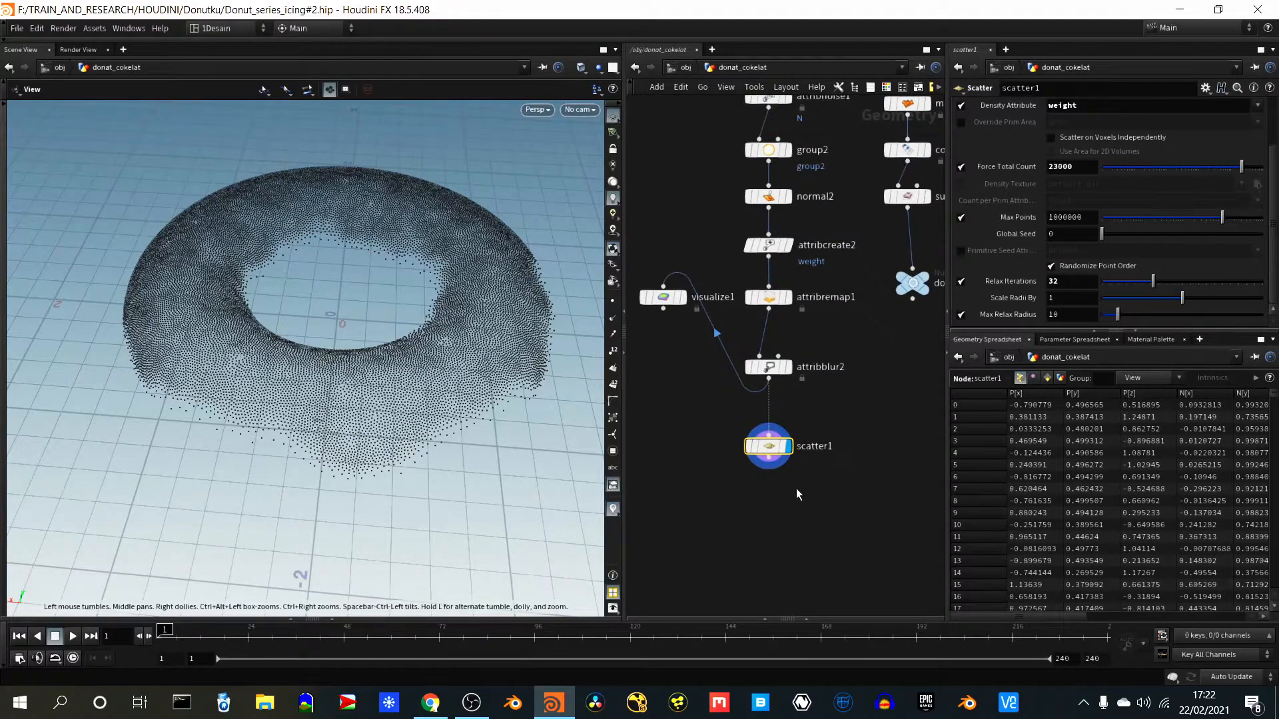
middle_drag(782, 485, 806, 417)
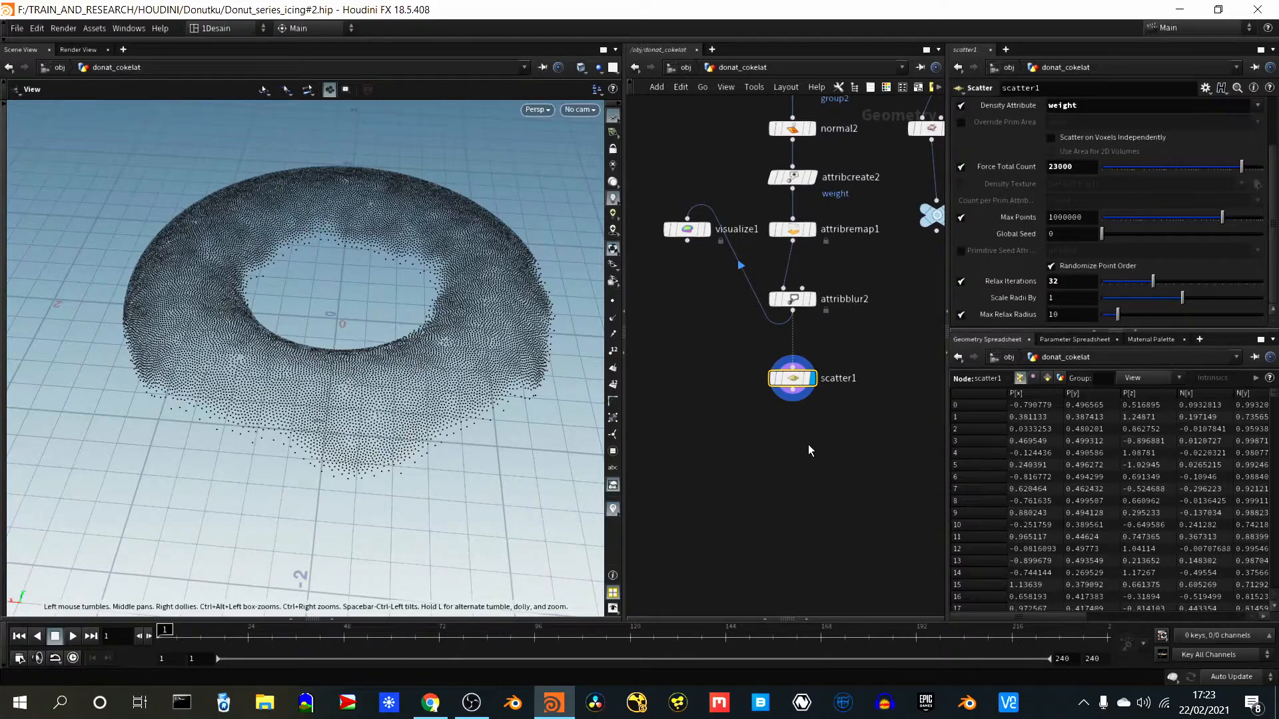
key(Tab)
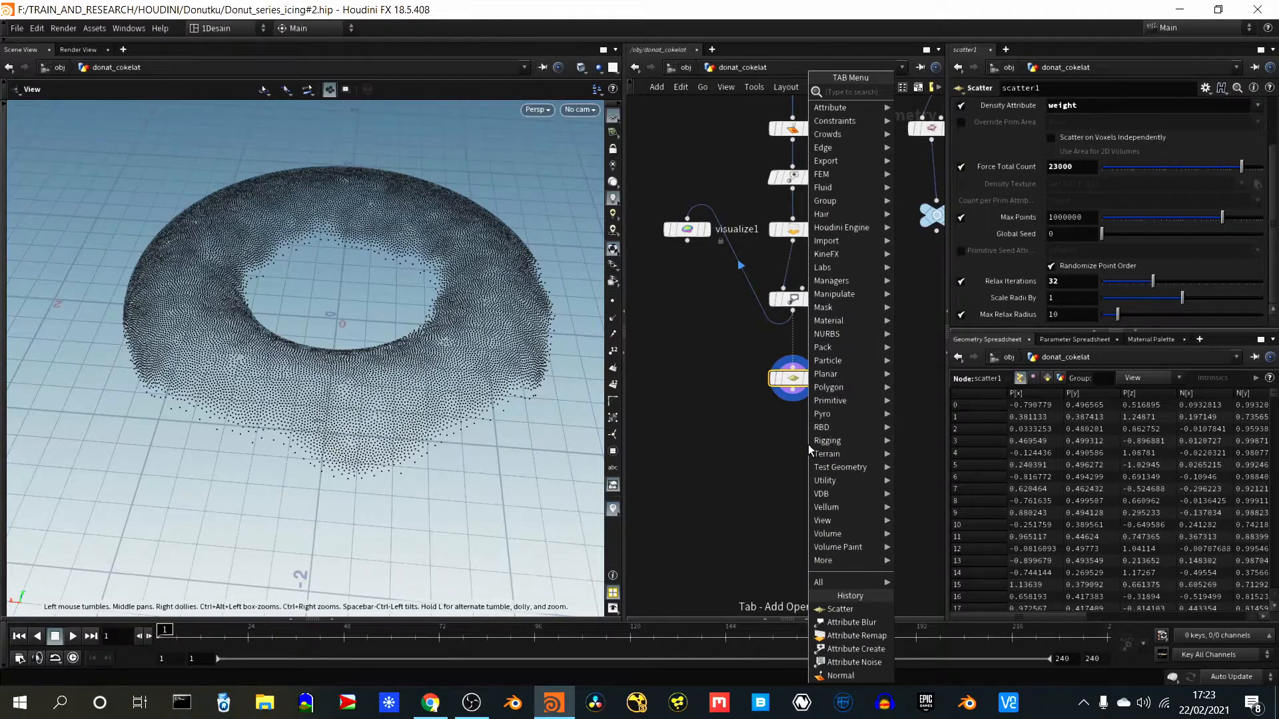
text(v)
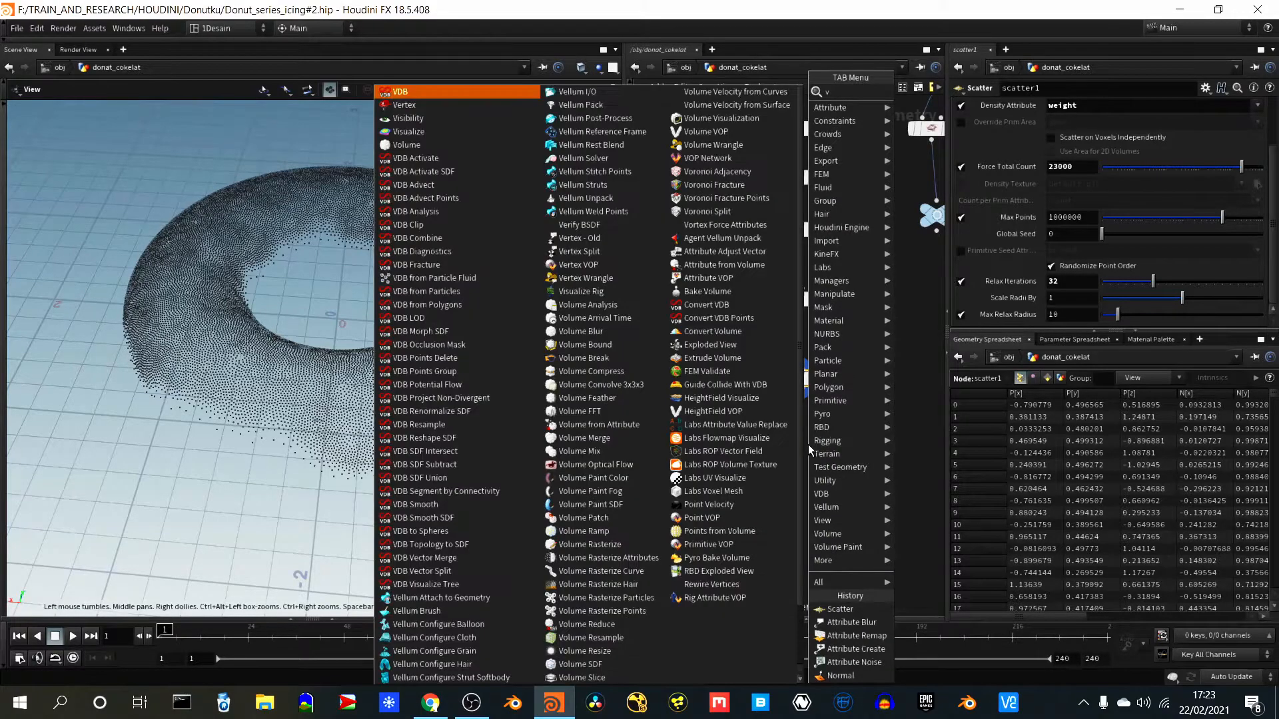
text(db from)
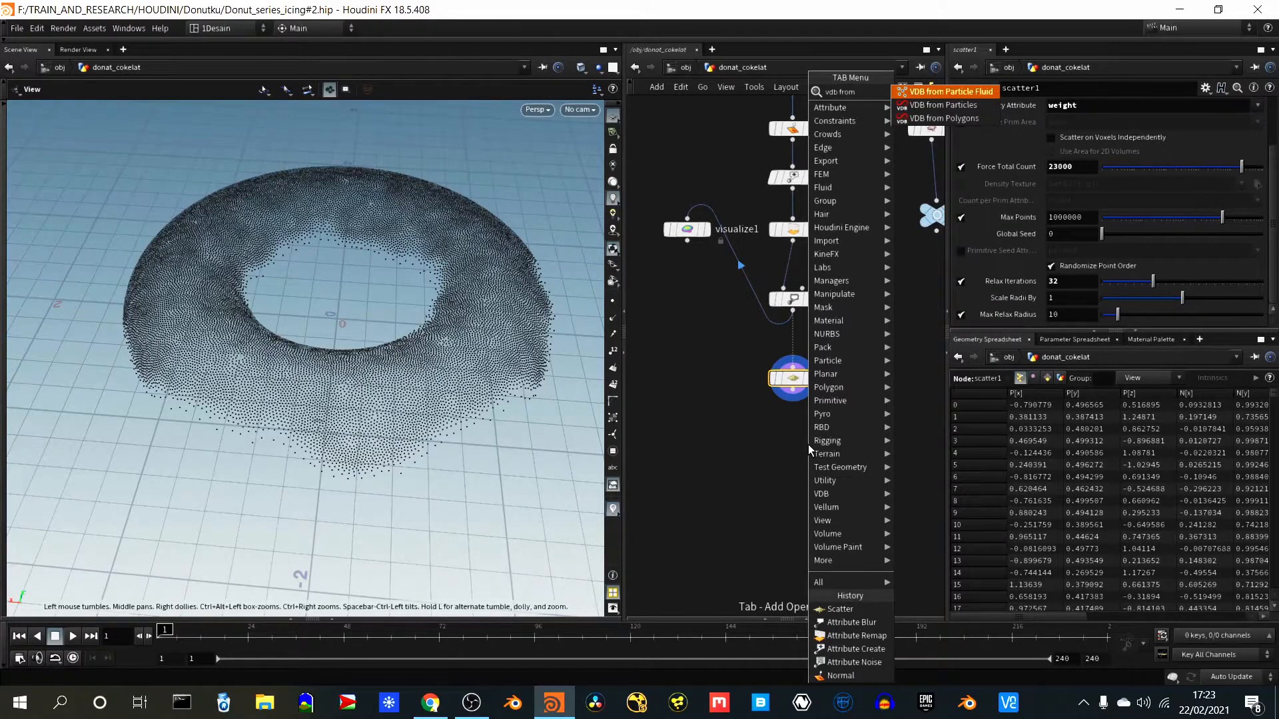
key(Down)
key(Return)
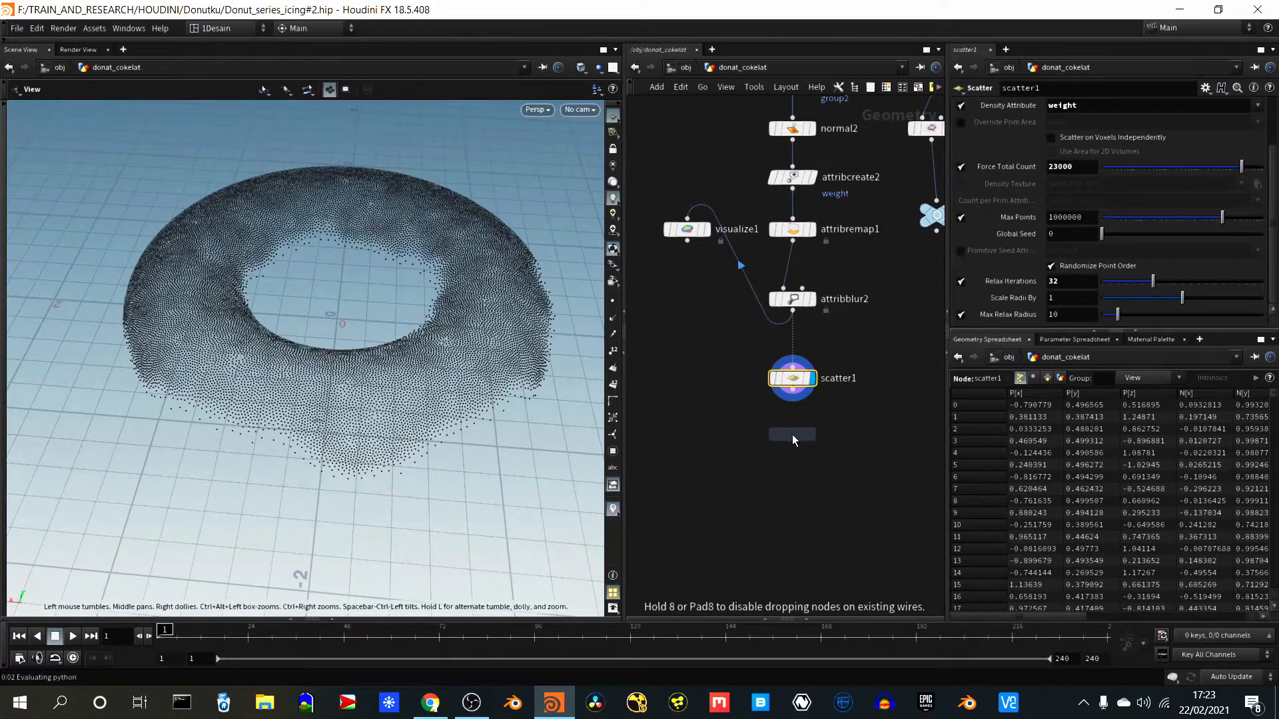
click(792, 434)
mouse_move(793, 401)
mouse_down()
mouse_move(770, 444)
mouse_move(812, 442)
mouse_up()
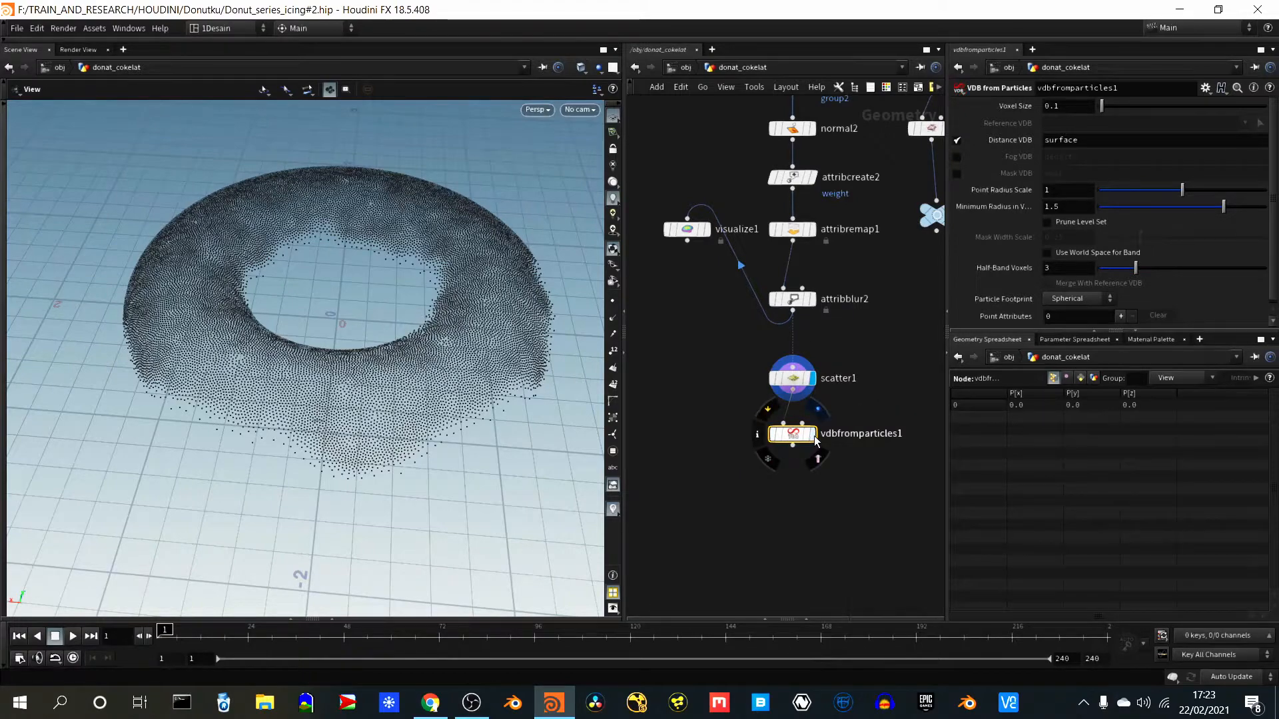
click(813, 434)
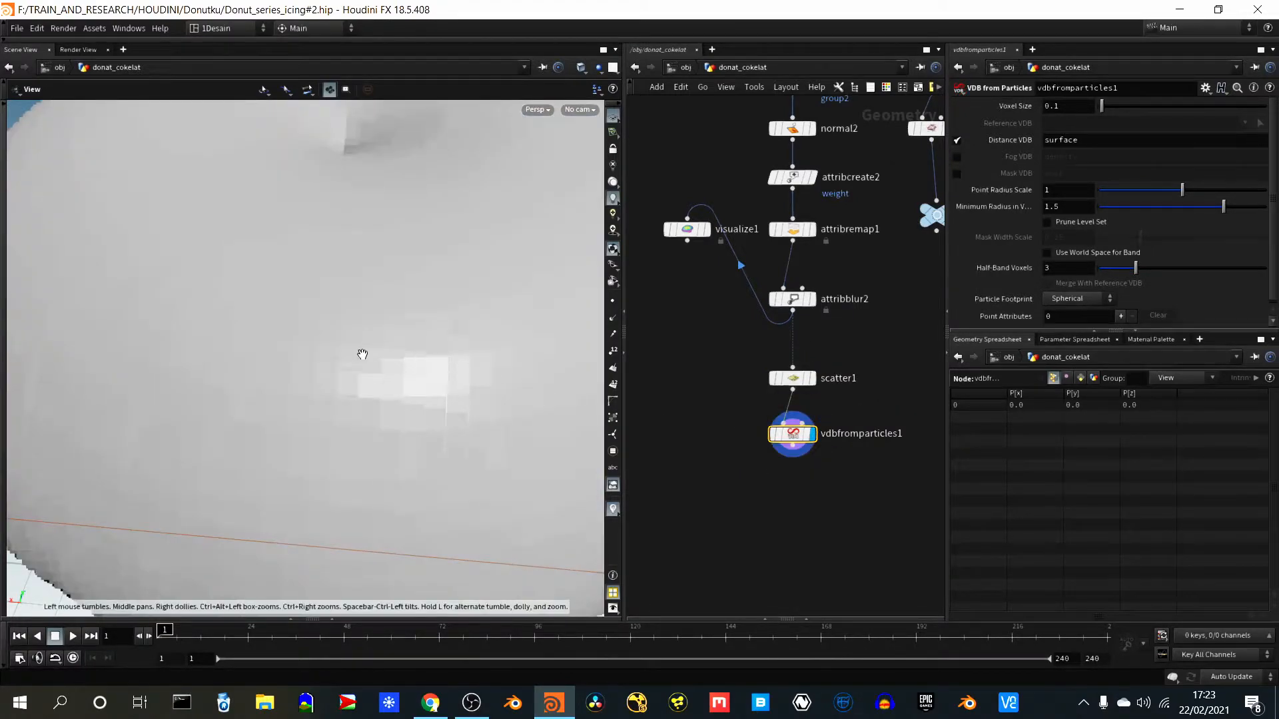
right_drag(430, 269, 346, 455)
drag(439, 333, 410, 373)
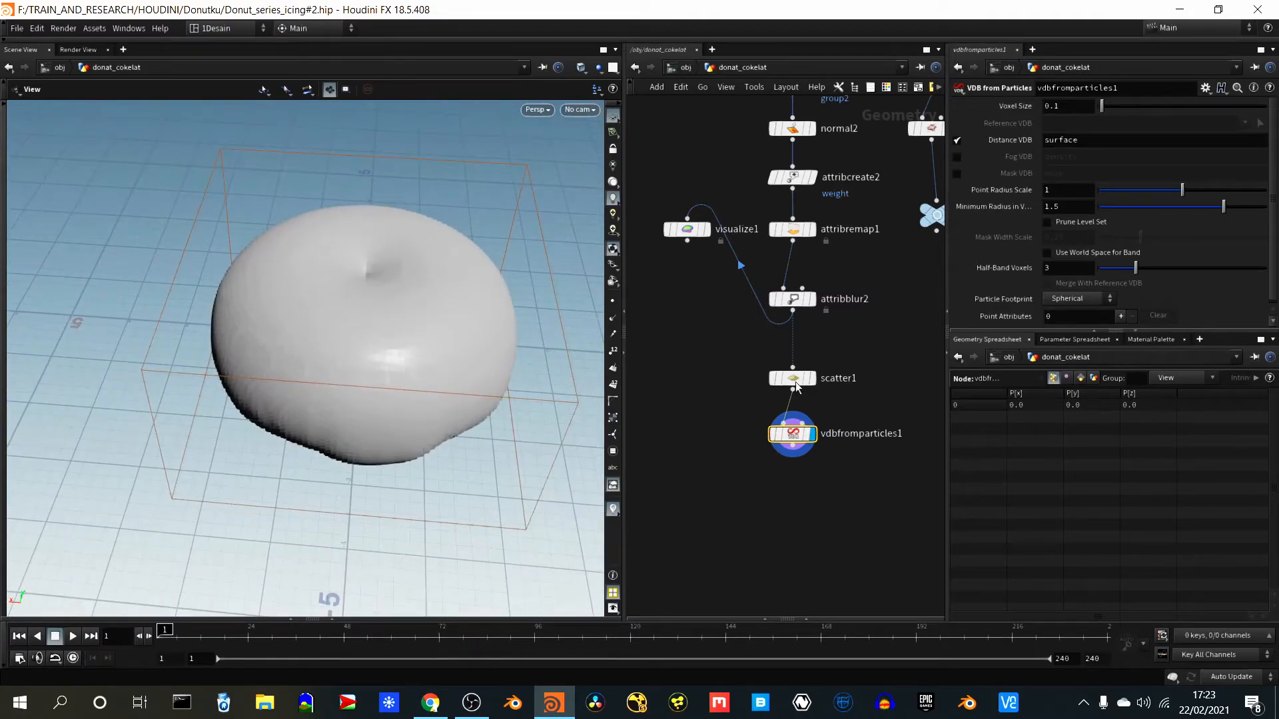
- Try a Point Radius Scale of 0.01 on vdbfromparticles1
drag(1275, 203, 1277, 167)
click(1064, 185)
key(Return)
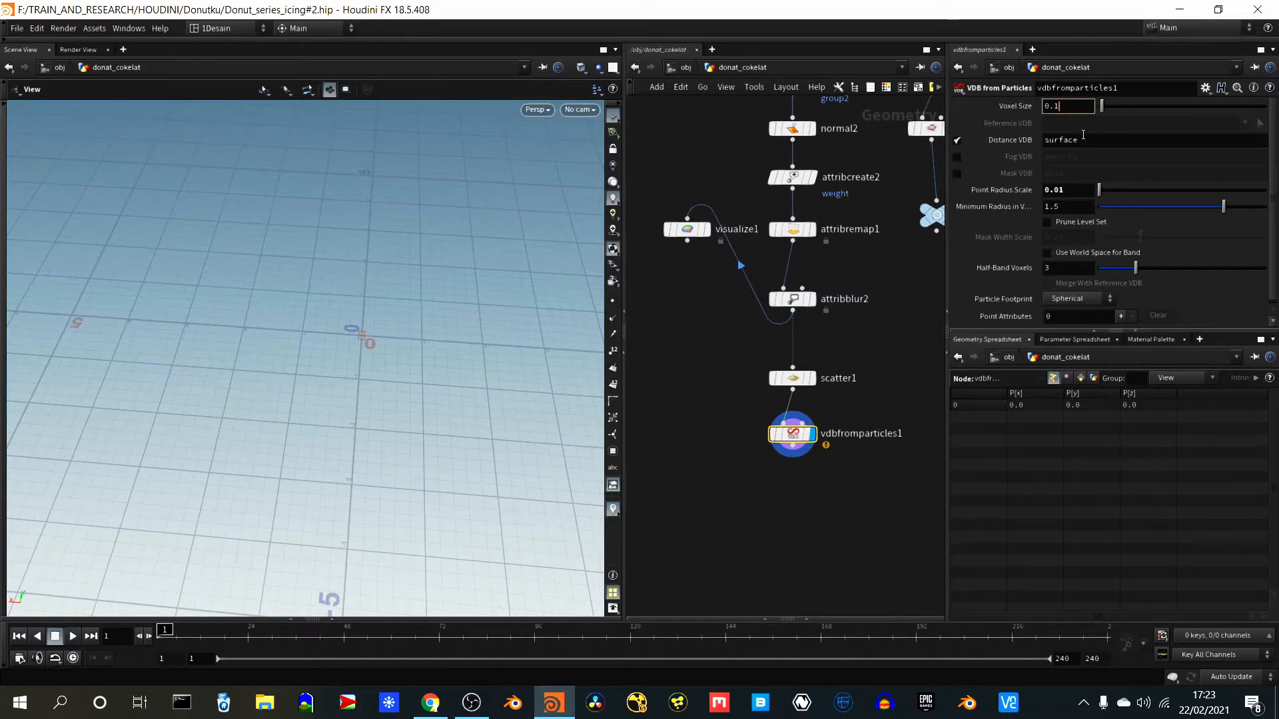
- Set vdbfromparticles1's Voxel Size to 0.03 and its Point Radius Scale to 0.056
click(1057, 105)
text(03)
key(Return)
click(1072, 194)
key(Return)
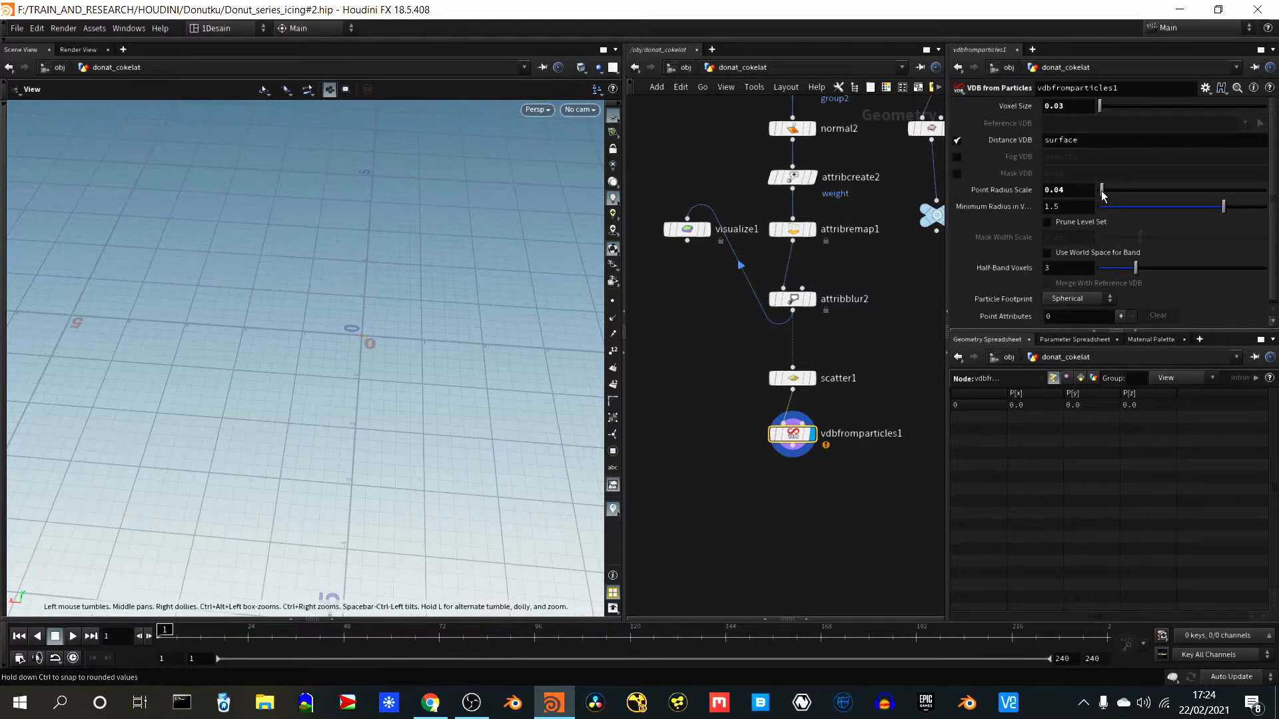
drag(1101, 189, 1103, 192)
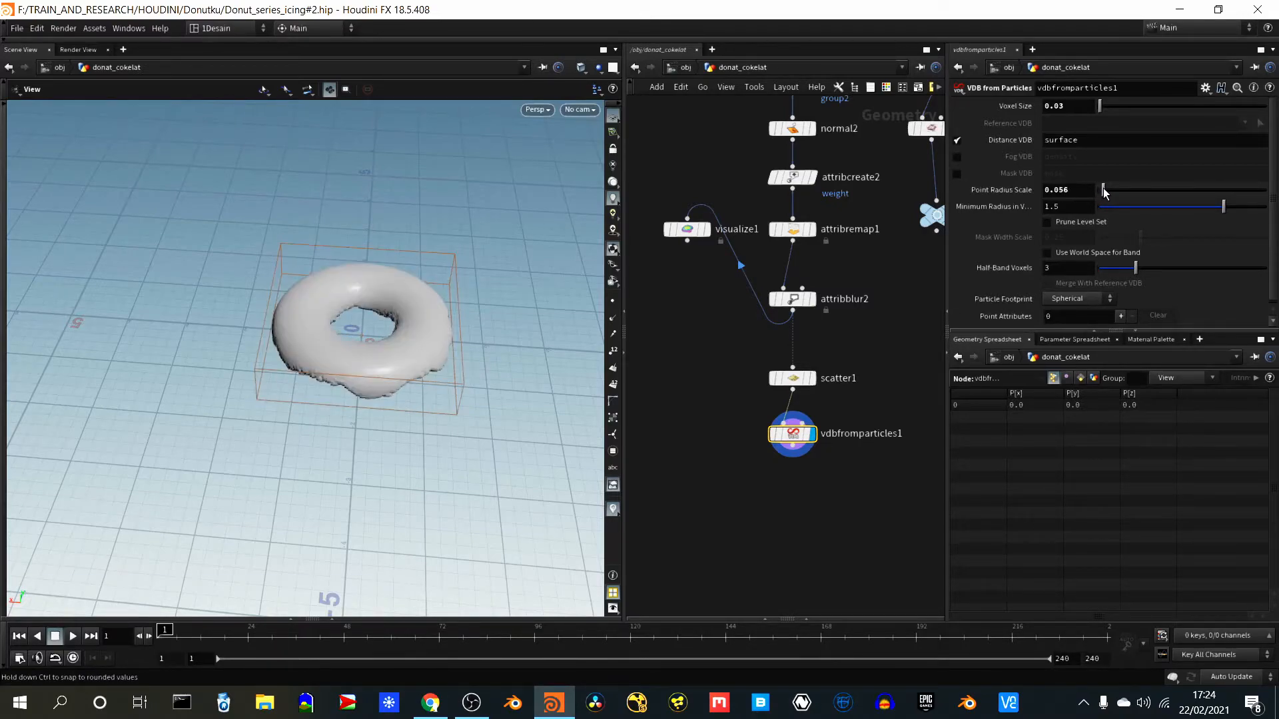
- Examine the icing surface from above, the side and underneath, checking its hole, dripping edges and hollow underside
scroll(444, 369, down, 1)
right_drag(444, 368, 464, 152)
drag(440, 213, 373, 346)
right_drag(341, 420, 364, 318)
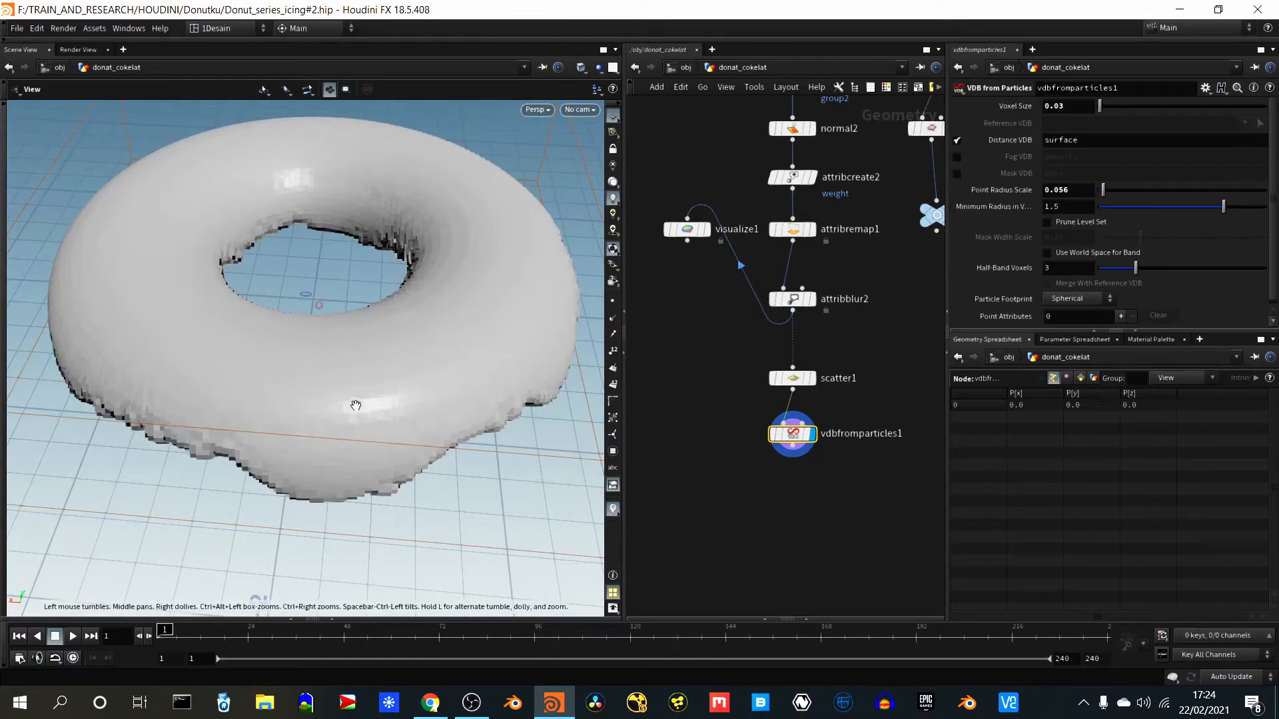
drag(355, 405, 230, 526)
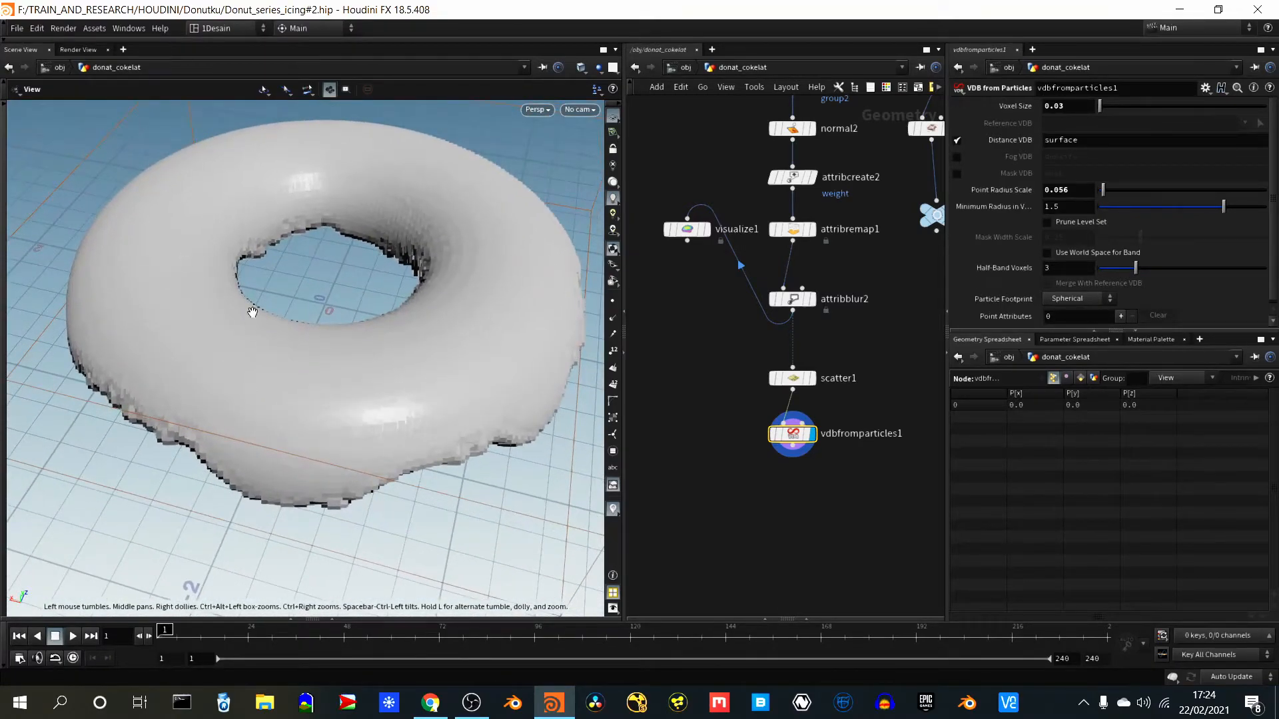
mouse_move(266, 254)
middle_down()
mouse_move(274, 291)
mouse_move(273, 245)
middle_up()
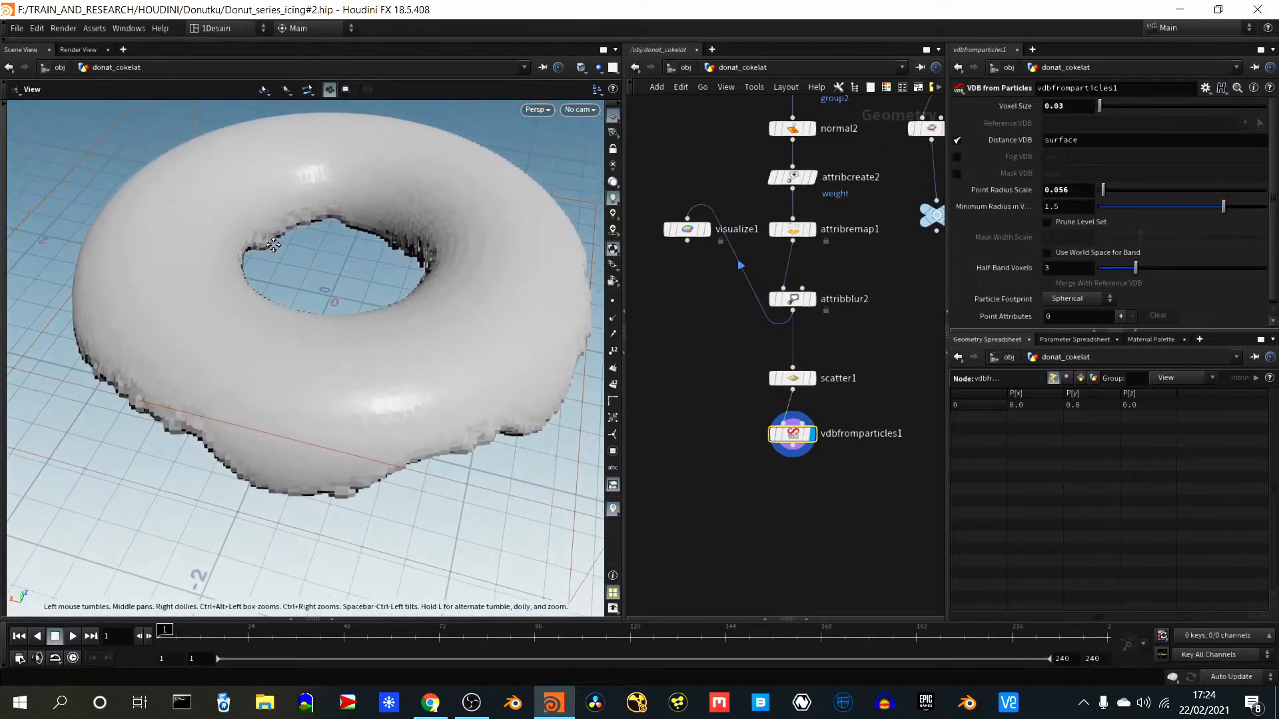
drag(306, 466, 333, 390)
drag(391, 328, 337, 293)
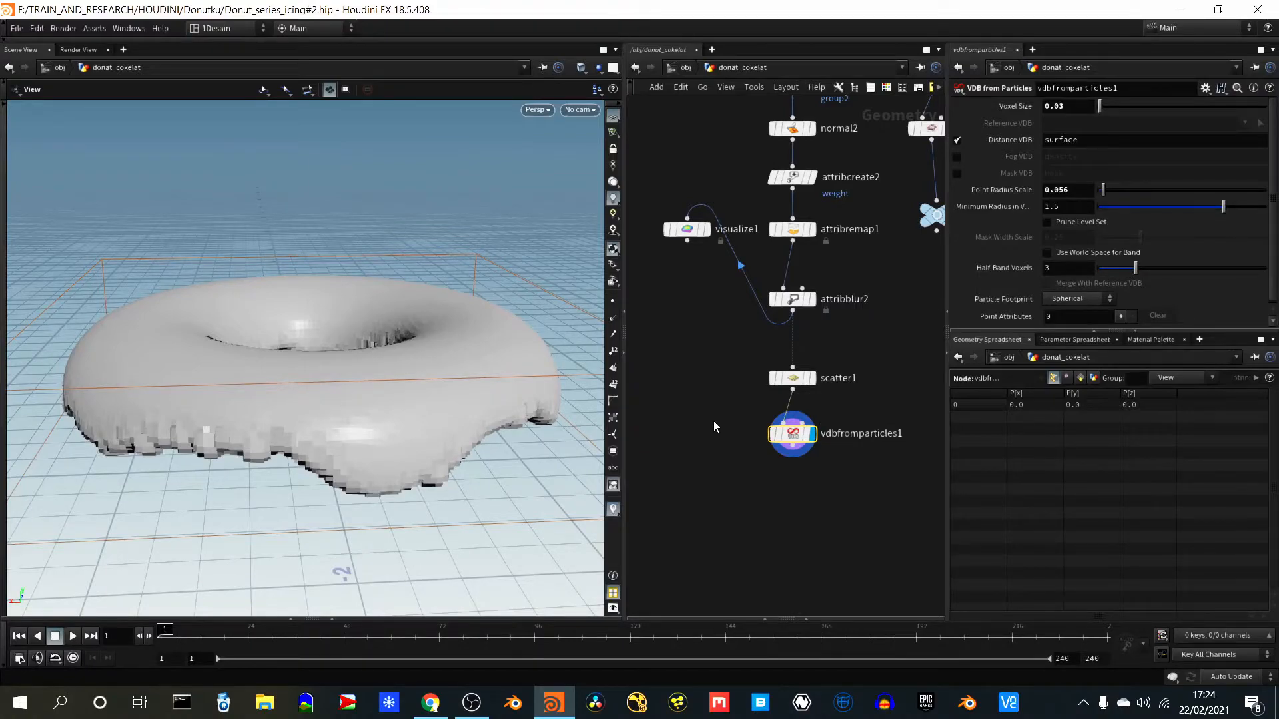
drag(415, 465, 416, 379)
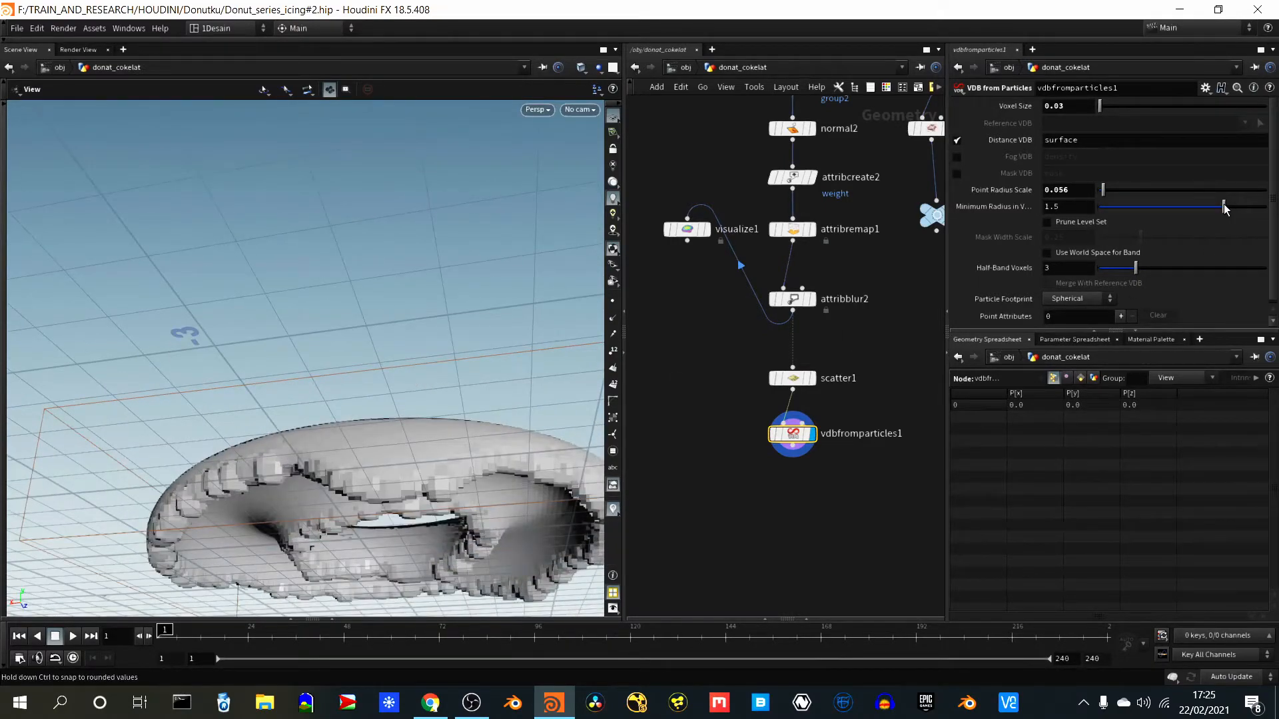
- Set vdbfromparticles1's Minimum Radius in Voxels to 0.653 and Half-Band Voxels to 3.08
drag(1224, 208, 1152, 211)
mouse_move(1134, 265)
mouse_down()
mouse_move(1172, 278)
mouse_move(1136, 265)
mouse_up()
drag(1137, 266, 1138, 266)
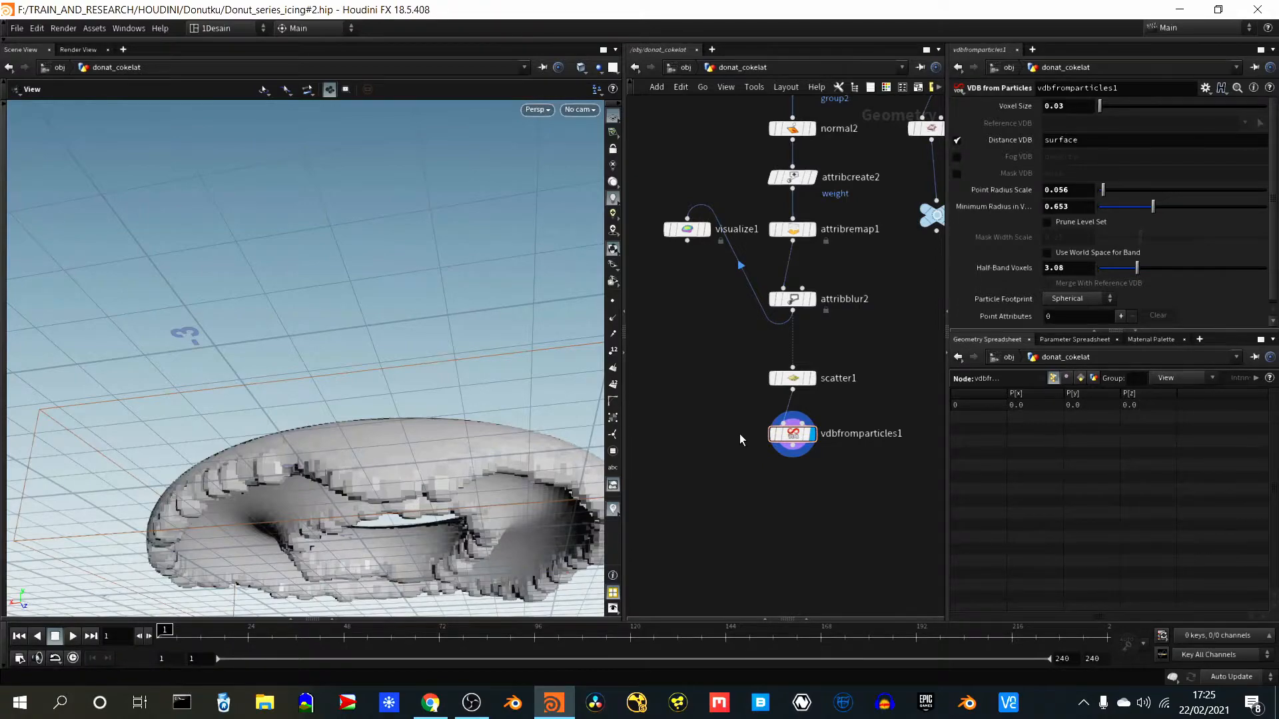
- Make room below scatter1 and insert a Peak node on the wire between scatter1 and vdbfromparticles1
drag(813, 450, 799, 463)
key(Tab)
mouse_move(683, 430)
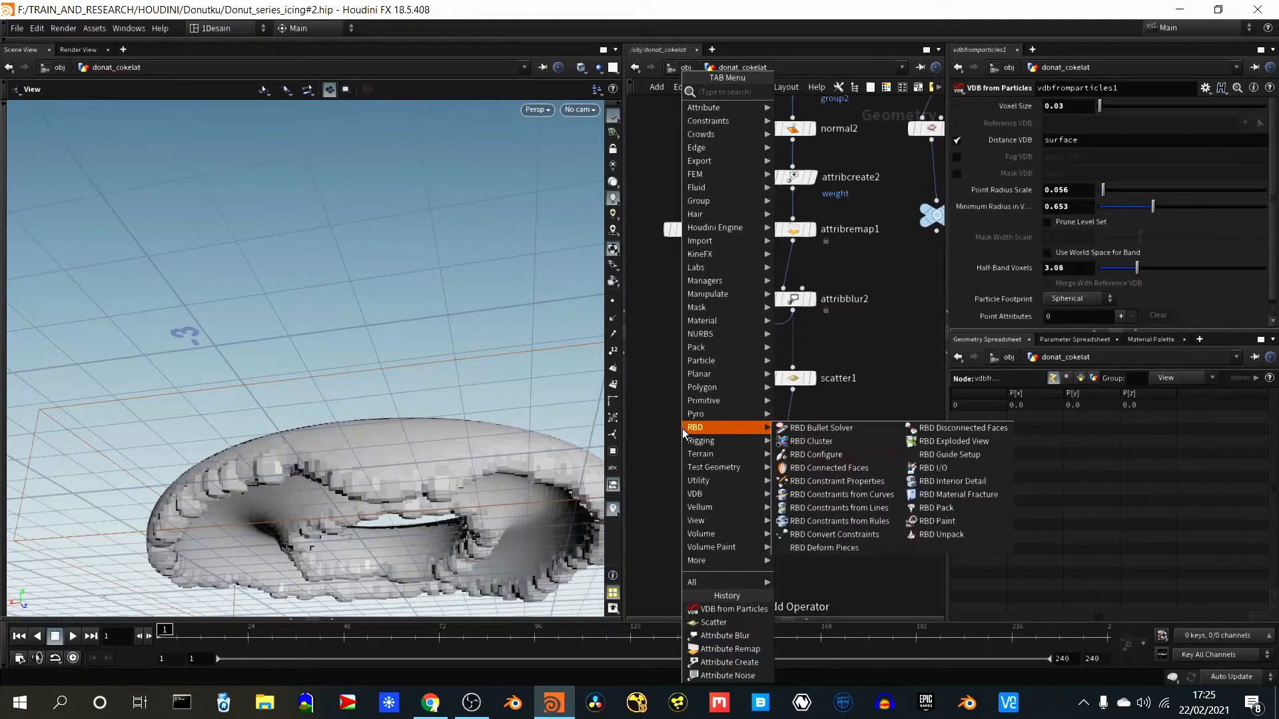
text(peak)
key(Return)
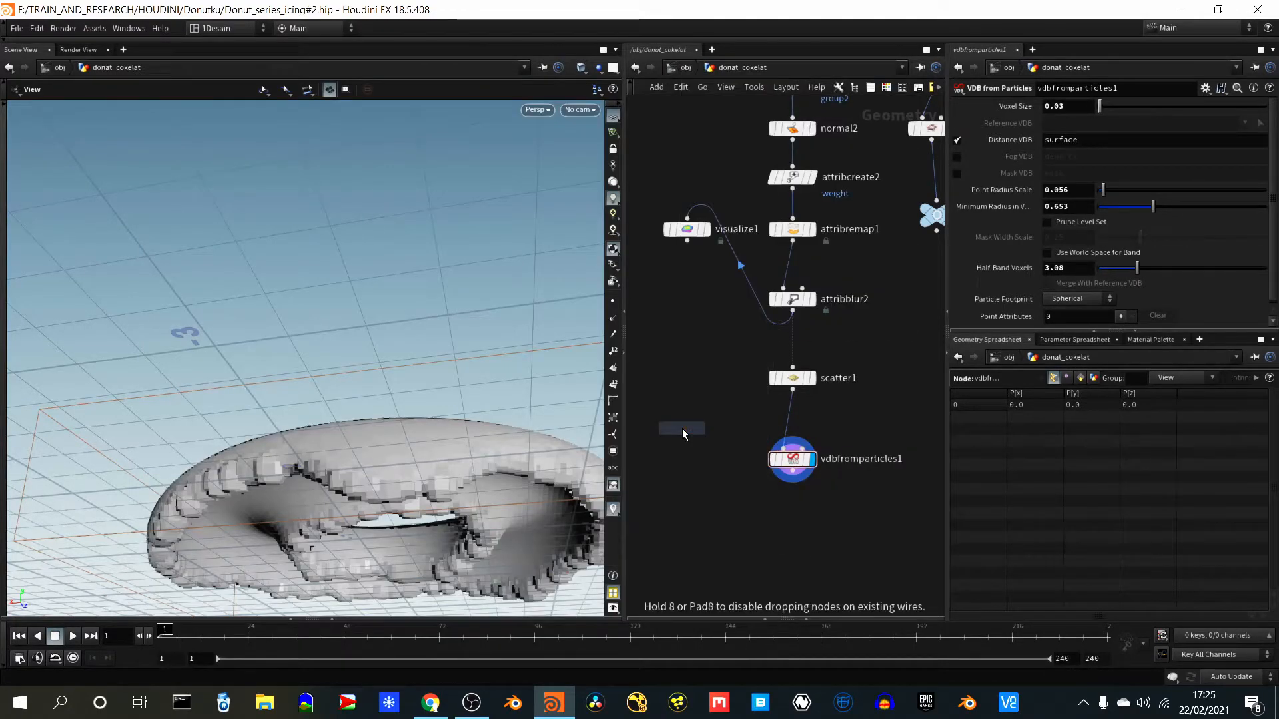
click(786, 424)
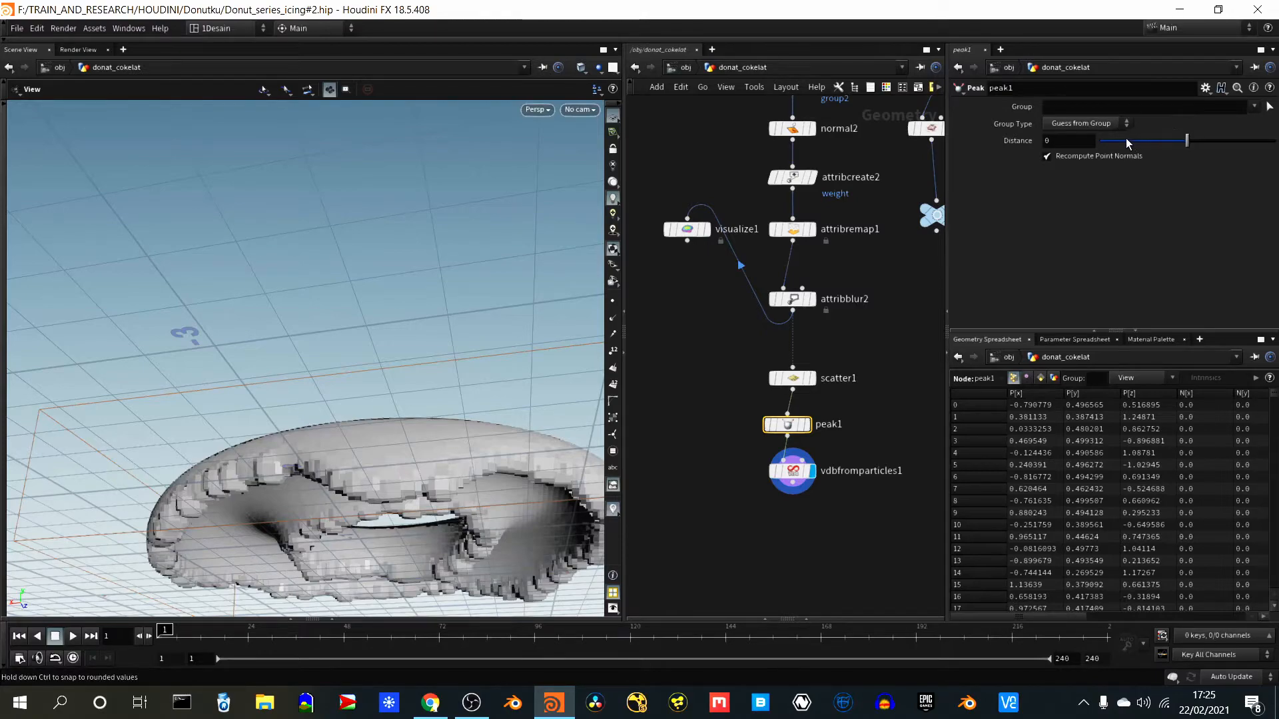
- Set peak1's Distance to 0.02 and inspect the offset icing from several angles
click(1078, 141)
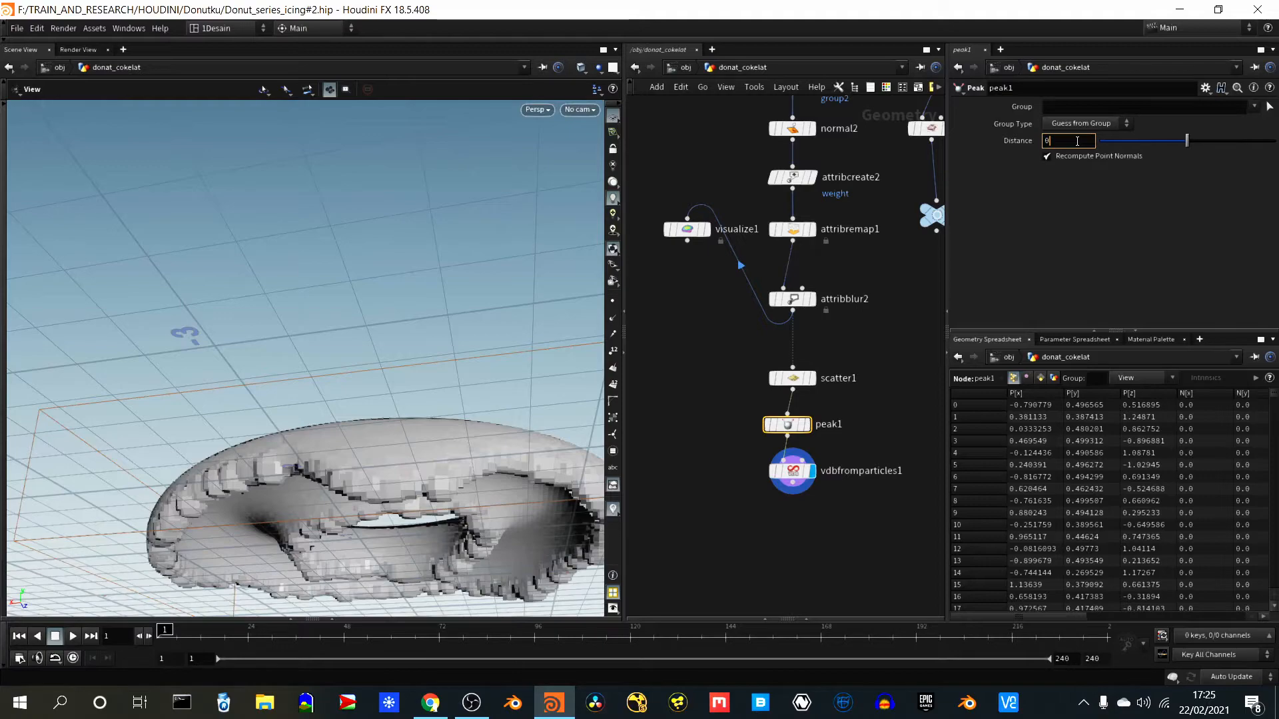
text(.02)
key(Return)
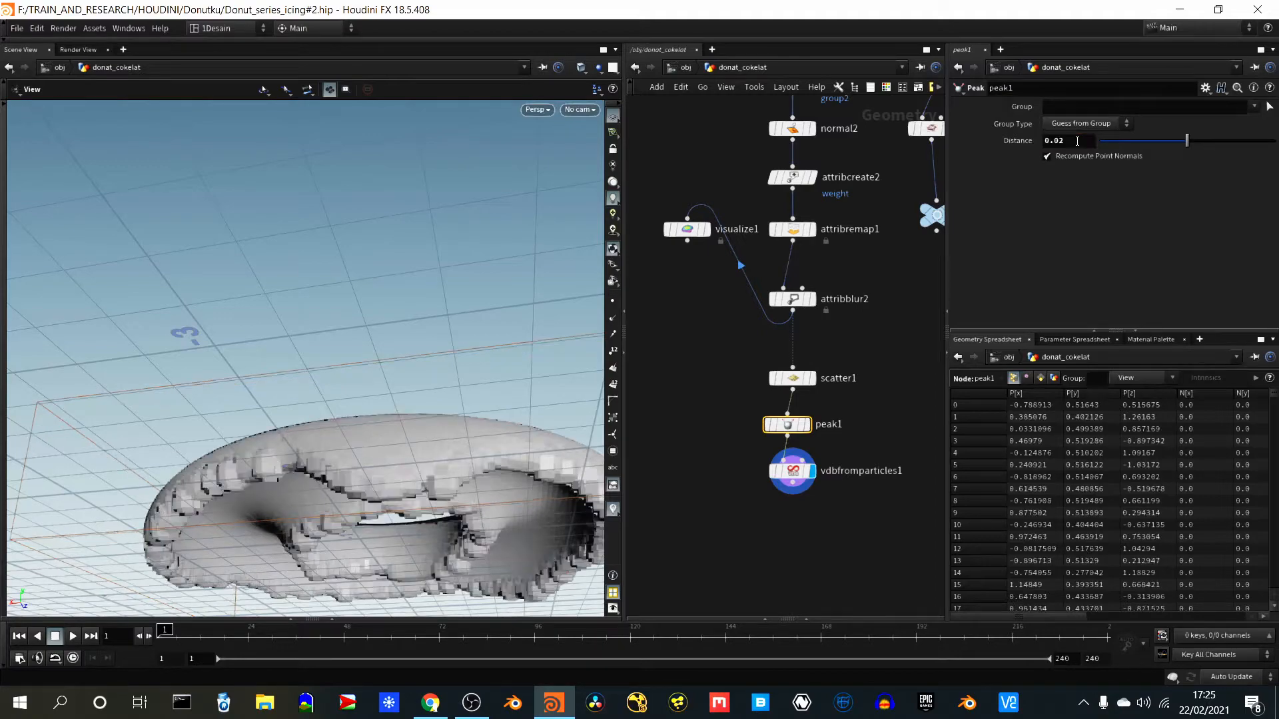
drag(261, 280, 244, 377)
right_drag(382, 237, 320, 321)
middle_drag(390, 343, 414, 408)
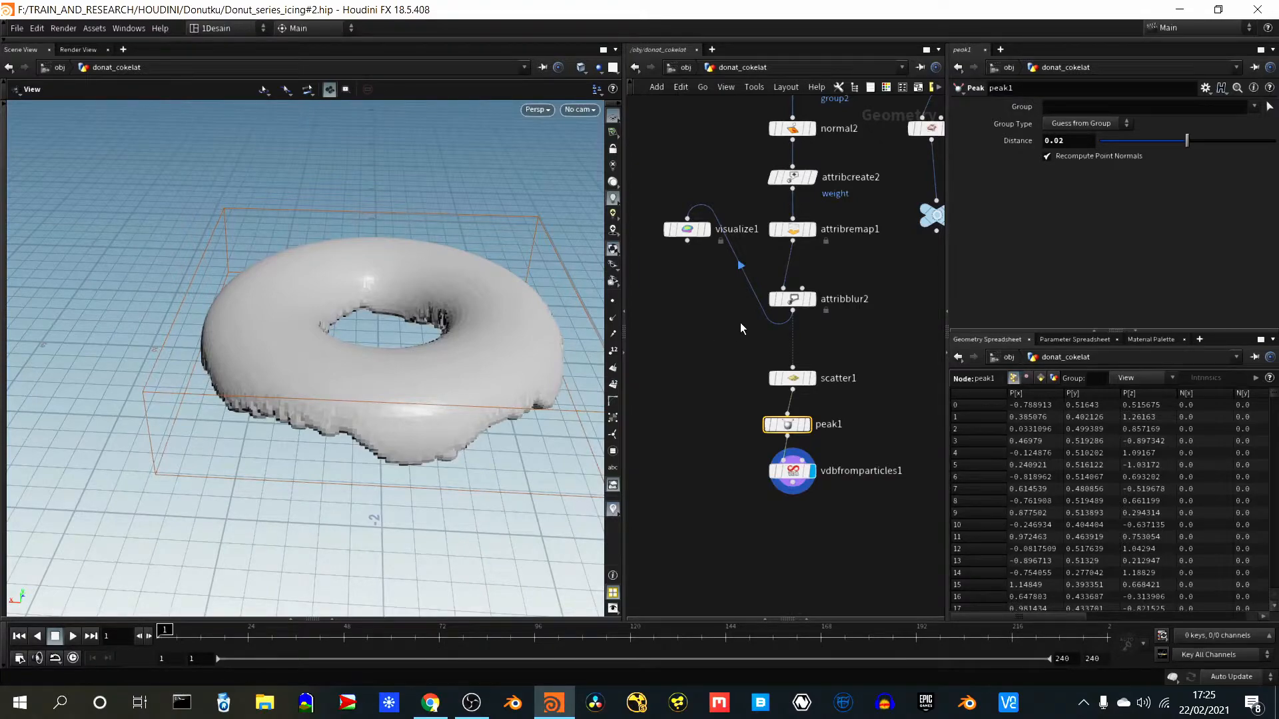
- Move scatter1 into line above peak1 in the network and select vdbfromparticles1
click(795, 378)
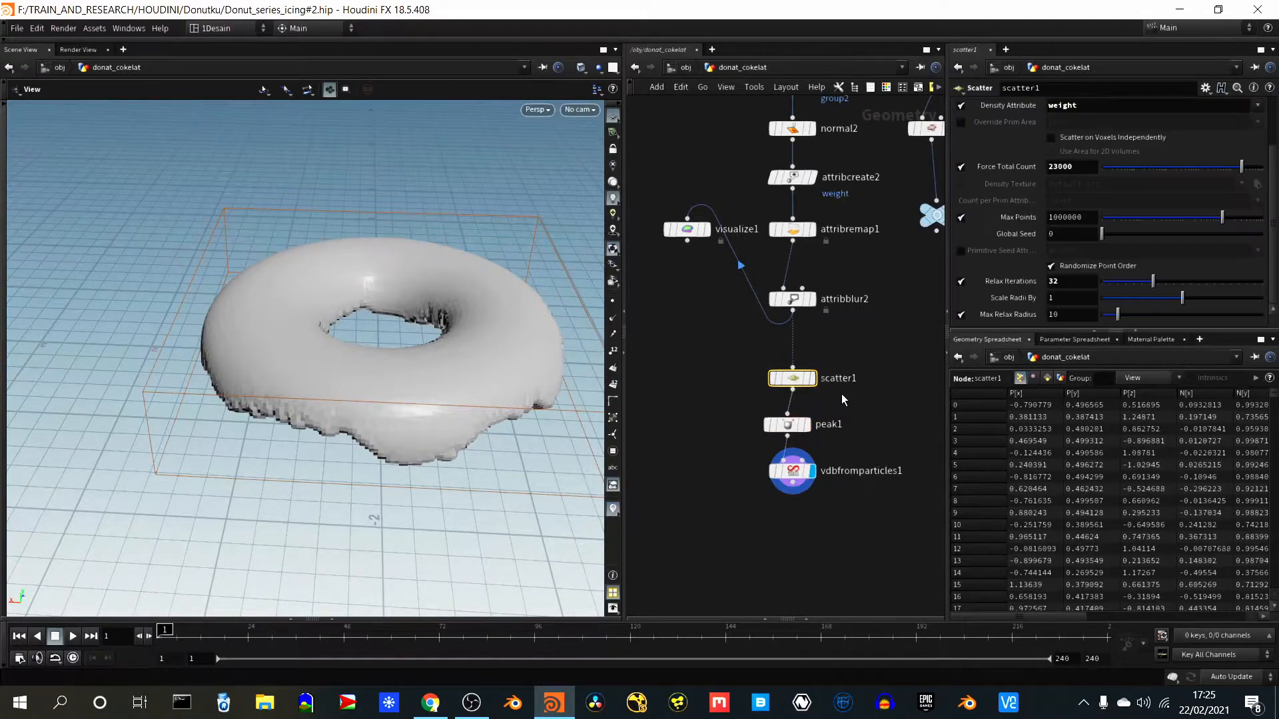
drag(801, 380, 795, 368)
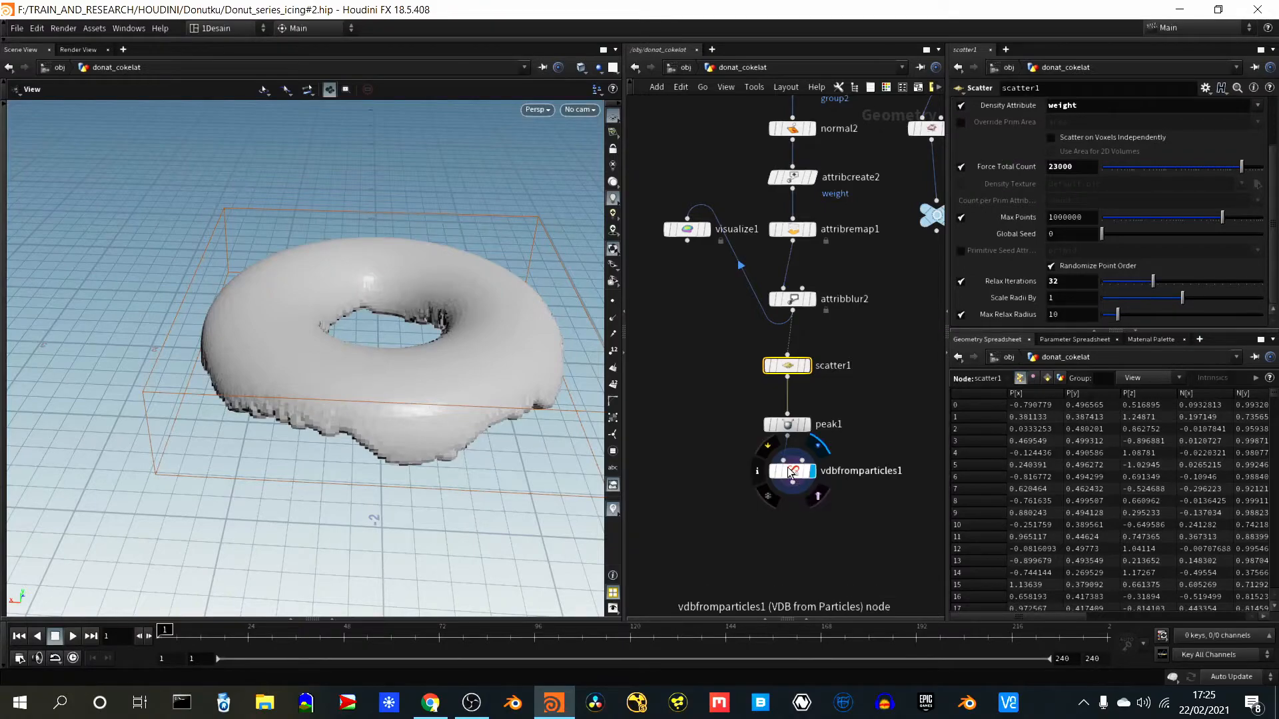
drag(703, 466, 845, 510)
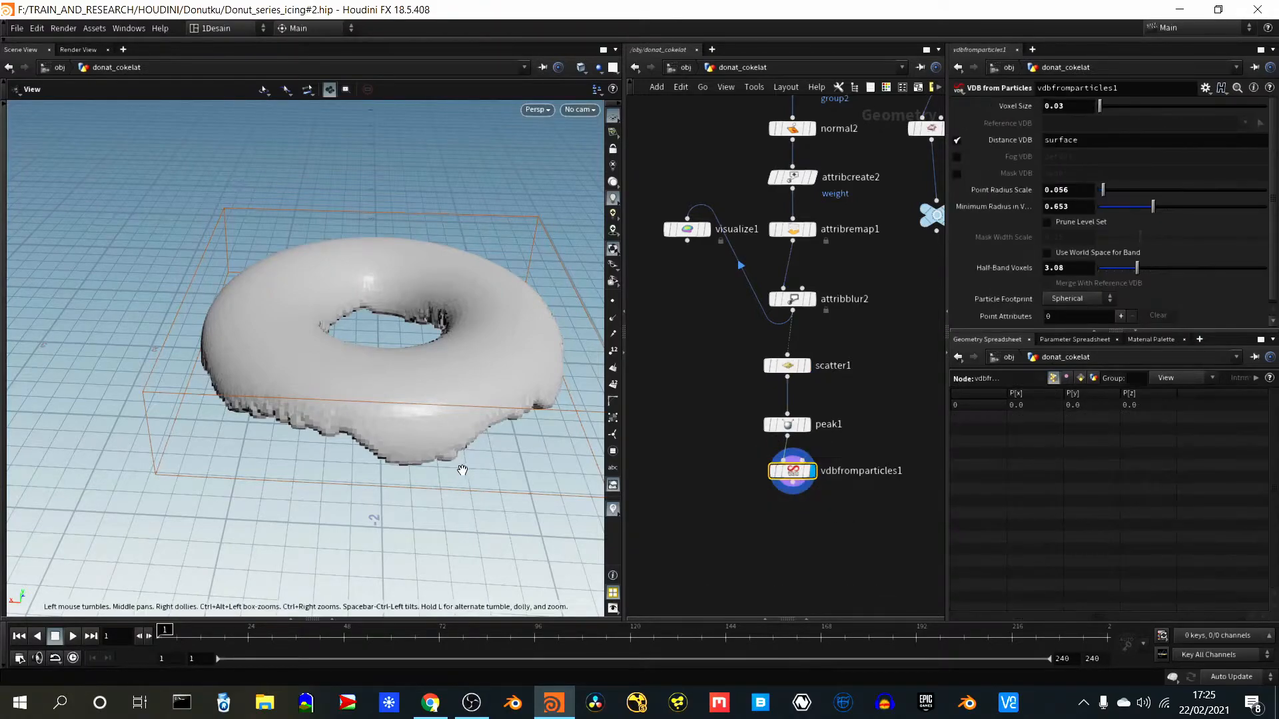
- Inspect the blocky icing edges and refine vdbfromparticles1's Voxel Size to 0.02
drag(456, 466, 467, 490)
drag(449, 392, 426, 333)
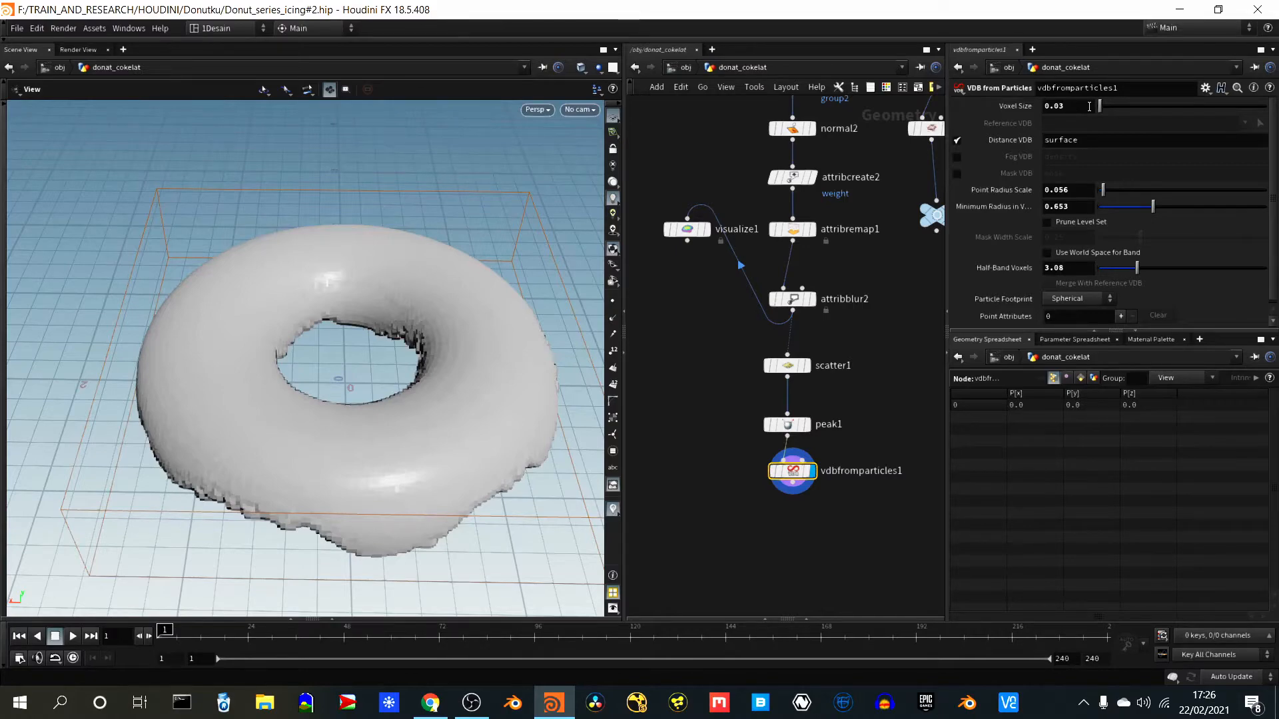
click(1090, 107)
key(BackSpace)
text(2)
key(Return)
mouse_move(494, 501)
mouse_down()
mouse_move(471, 349)
mouse_move(489, 492)
mouse_up()
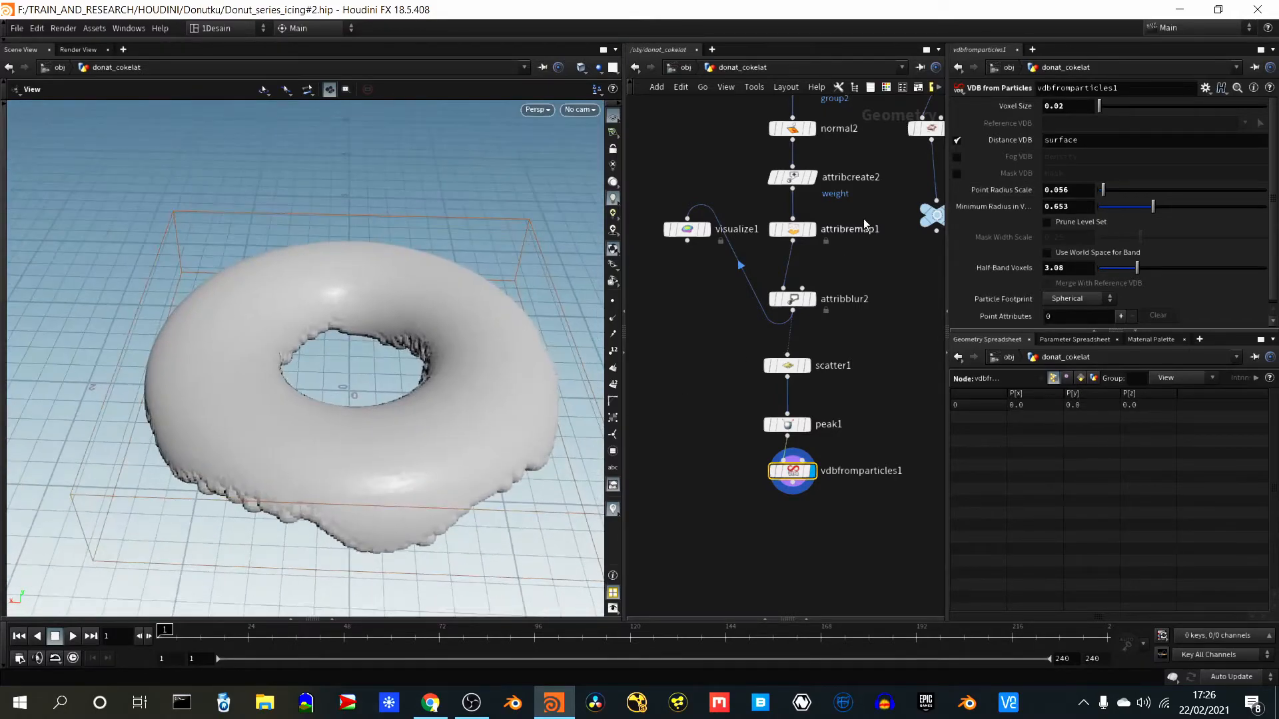
- Try Point Radius Scale values of 0.06 and 0.05 on vdbfromparticles1
click(1083, 191)
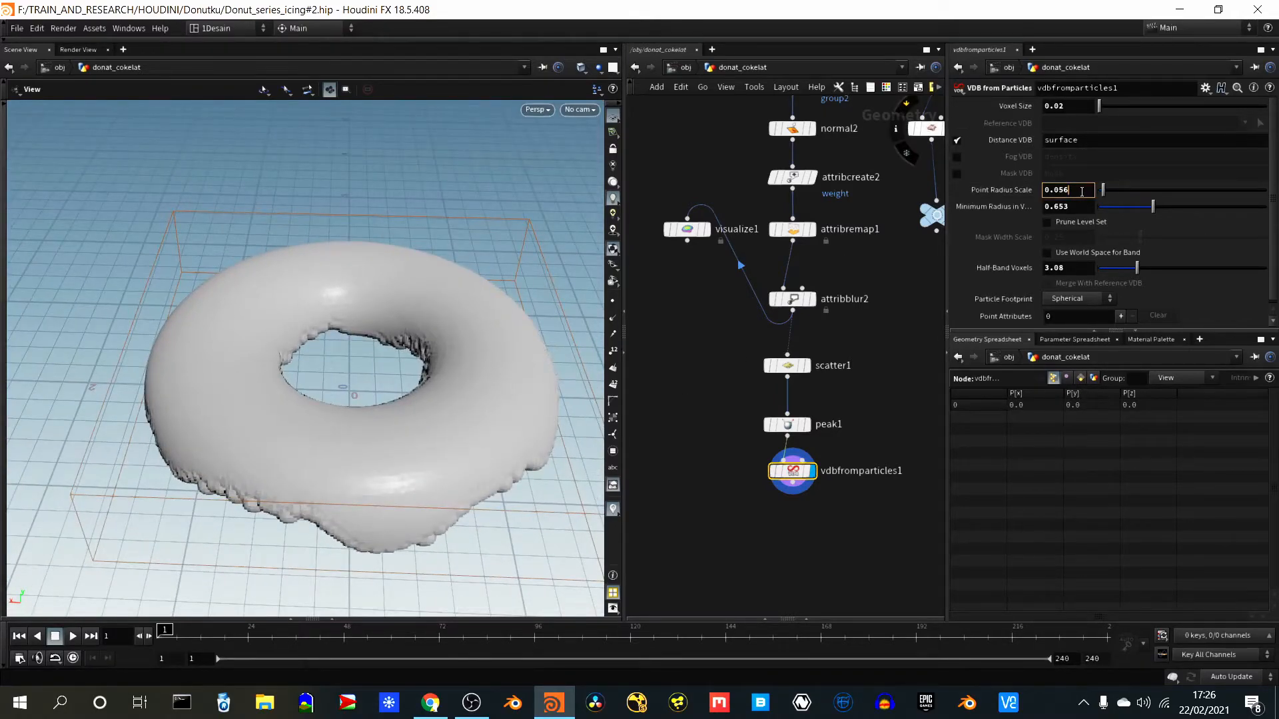
text(6)
key(Return)
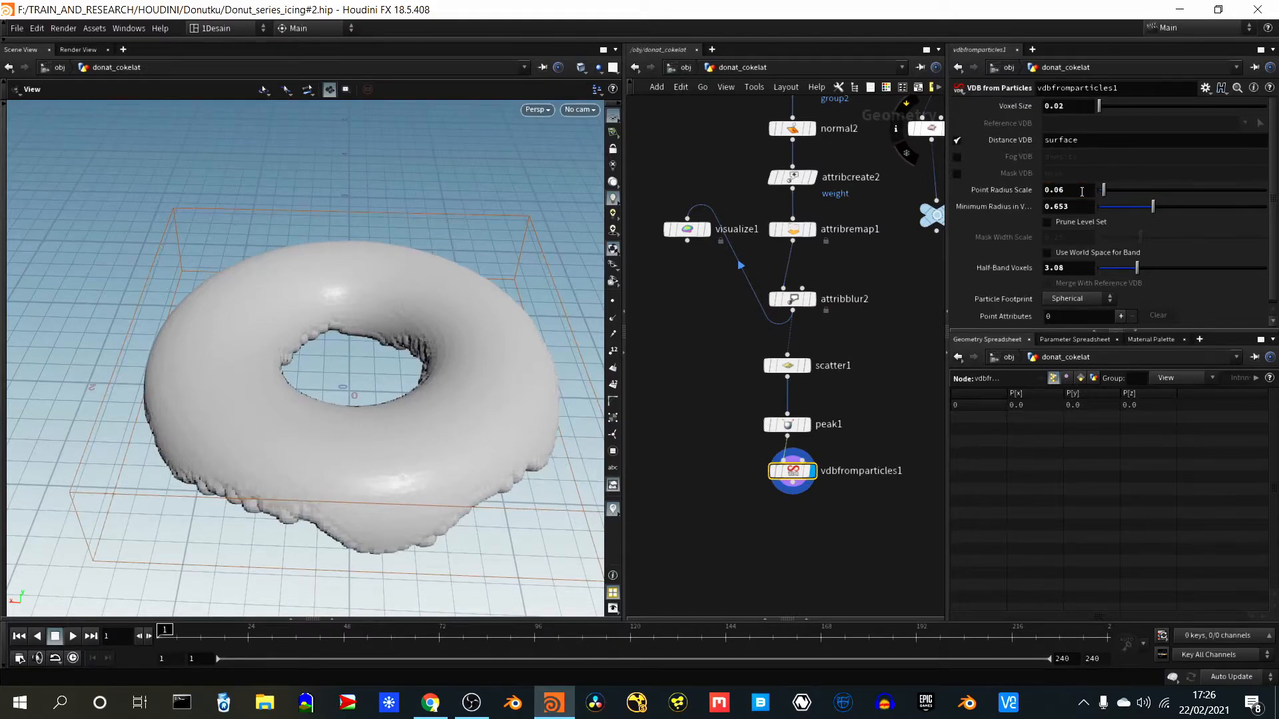
click(1074, 188)
key(Return)
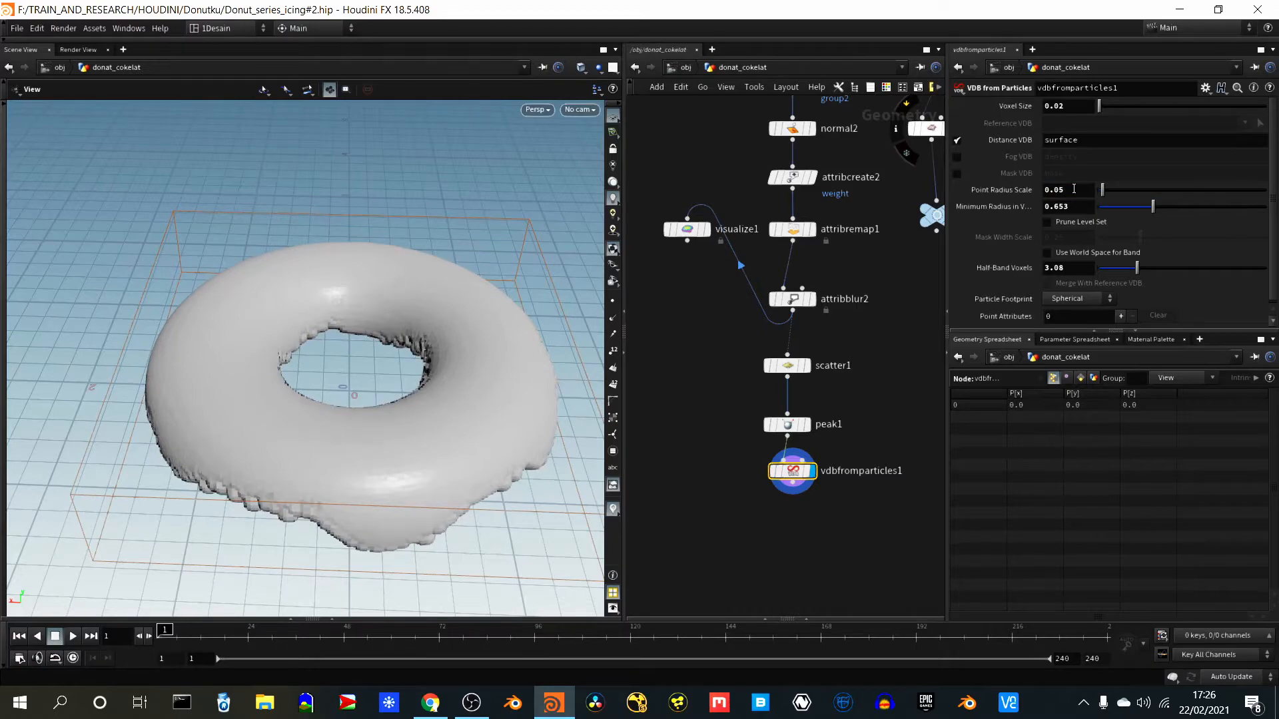
- Set vdbfromparticles1's Point Radius Scale to 0.04 and inspect the icing's thickness and dripping edges
click(1074, 189)
text(4)
key(Return)
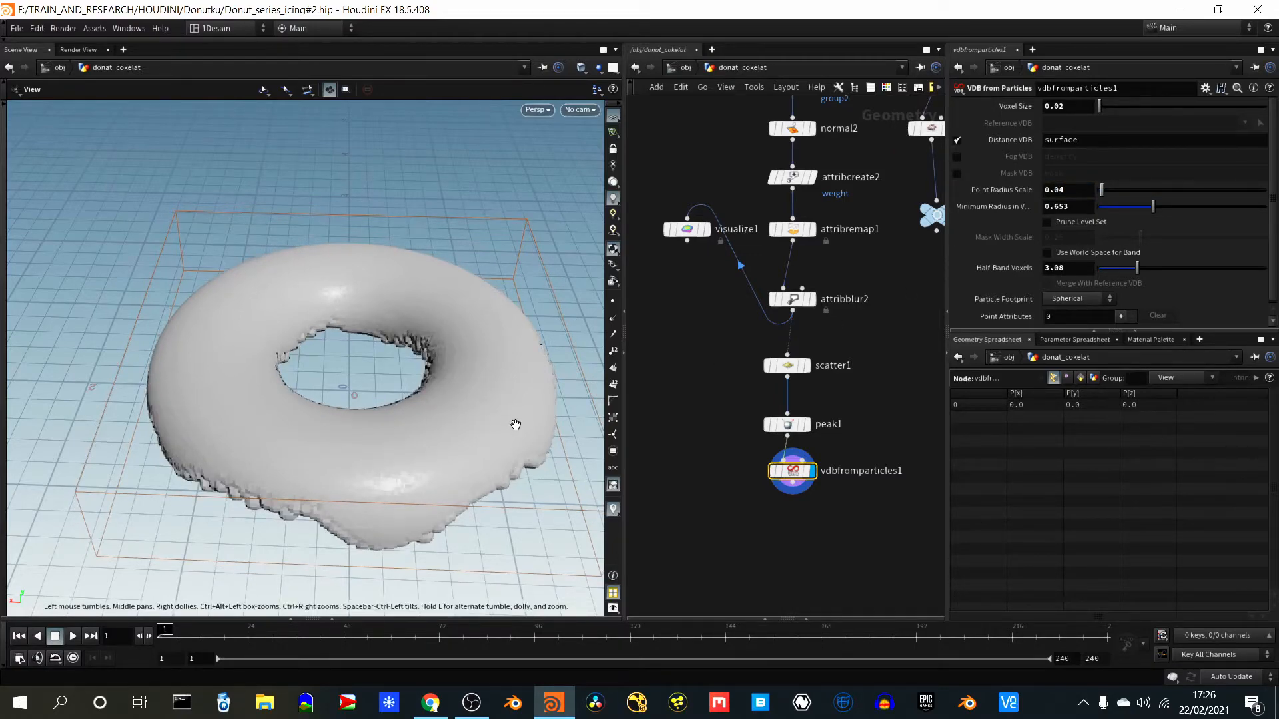
drag(500, 472, 425, 469)
drag(244, 496, 229, 469)
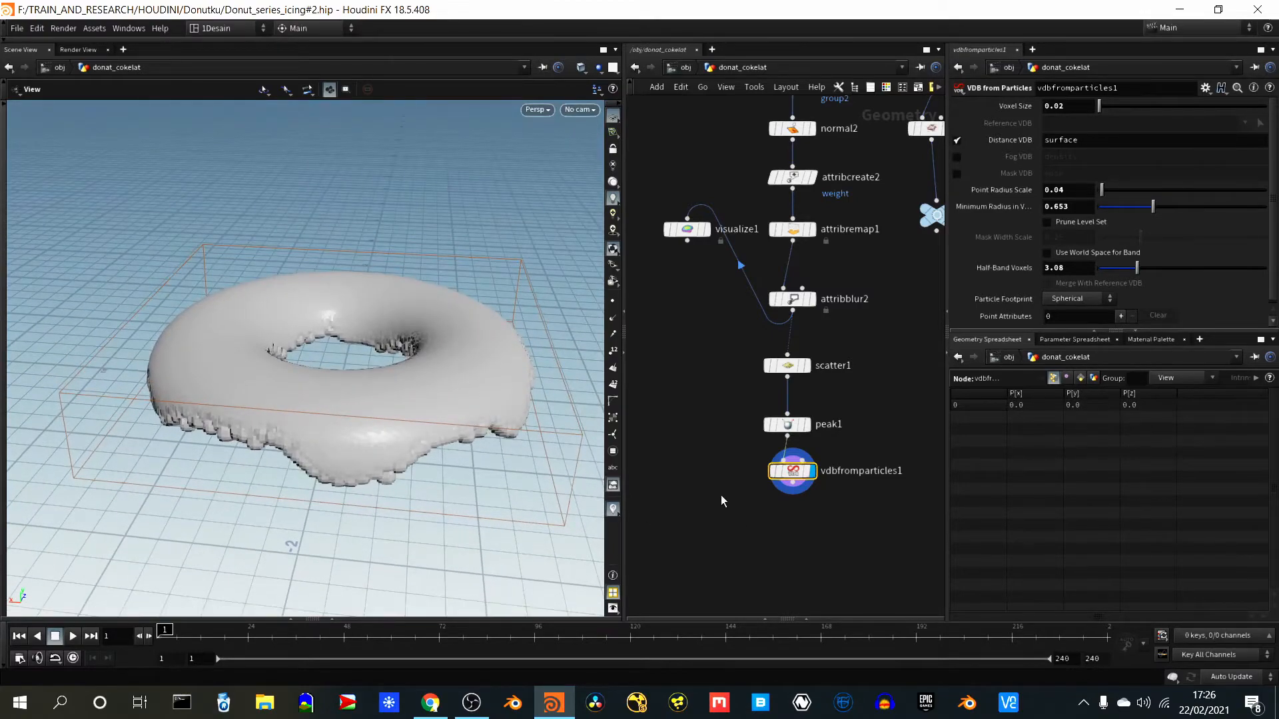
- Add a VDB Reshape SDF node below vdbfromparticles1, connected to its output
key(Tab)
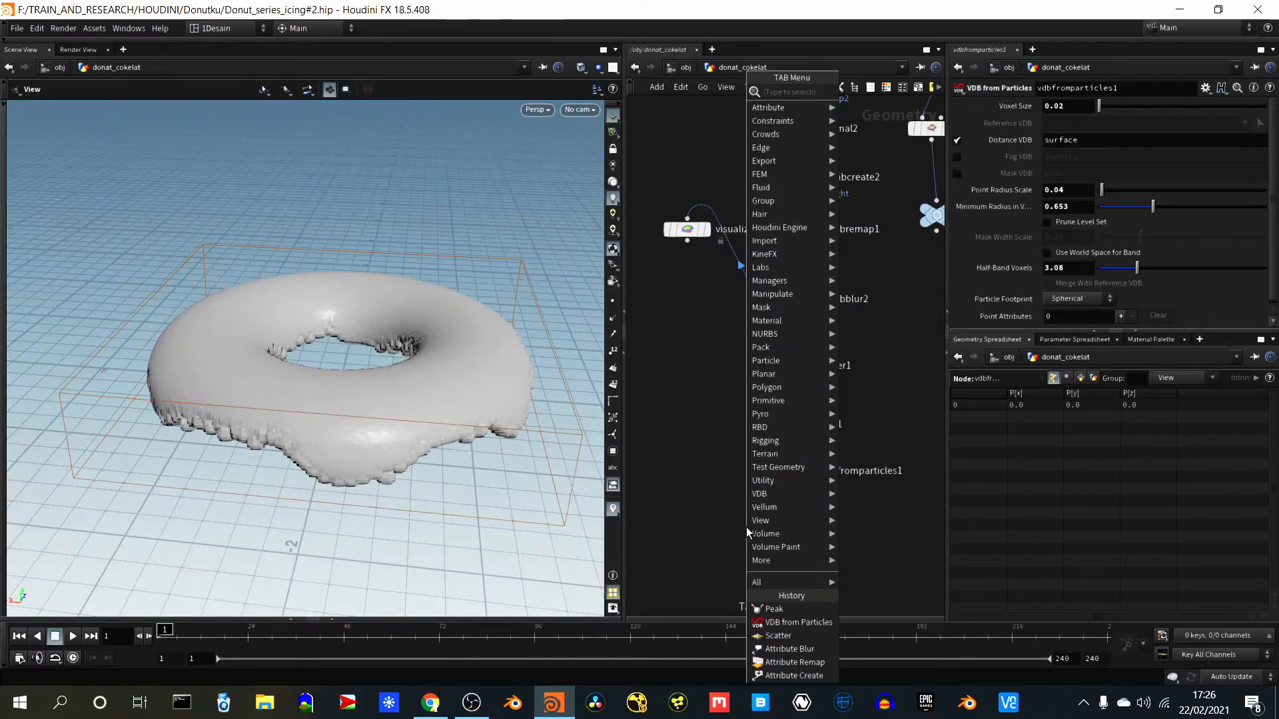
text(resha)
key(Return)
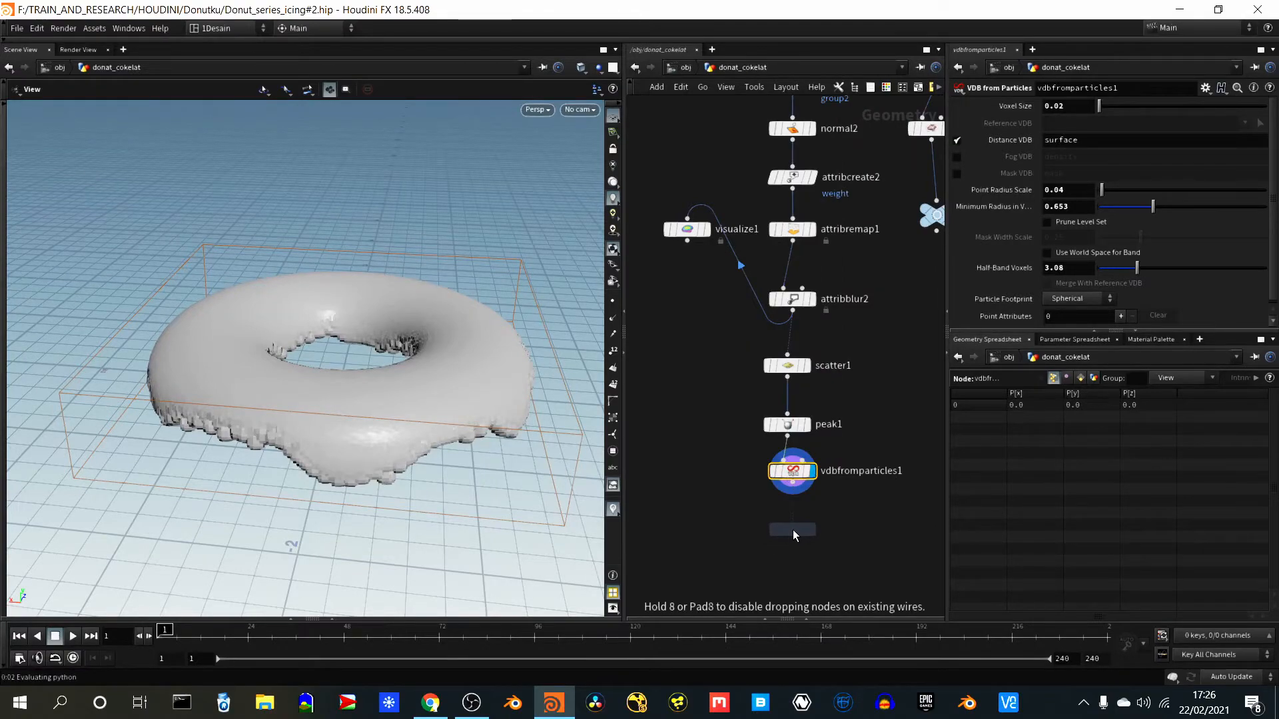
click(793, 529)
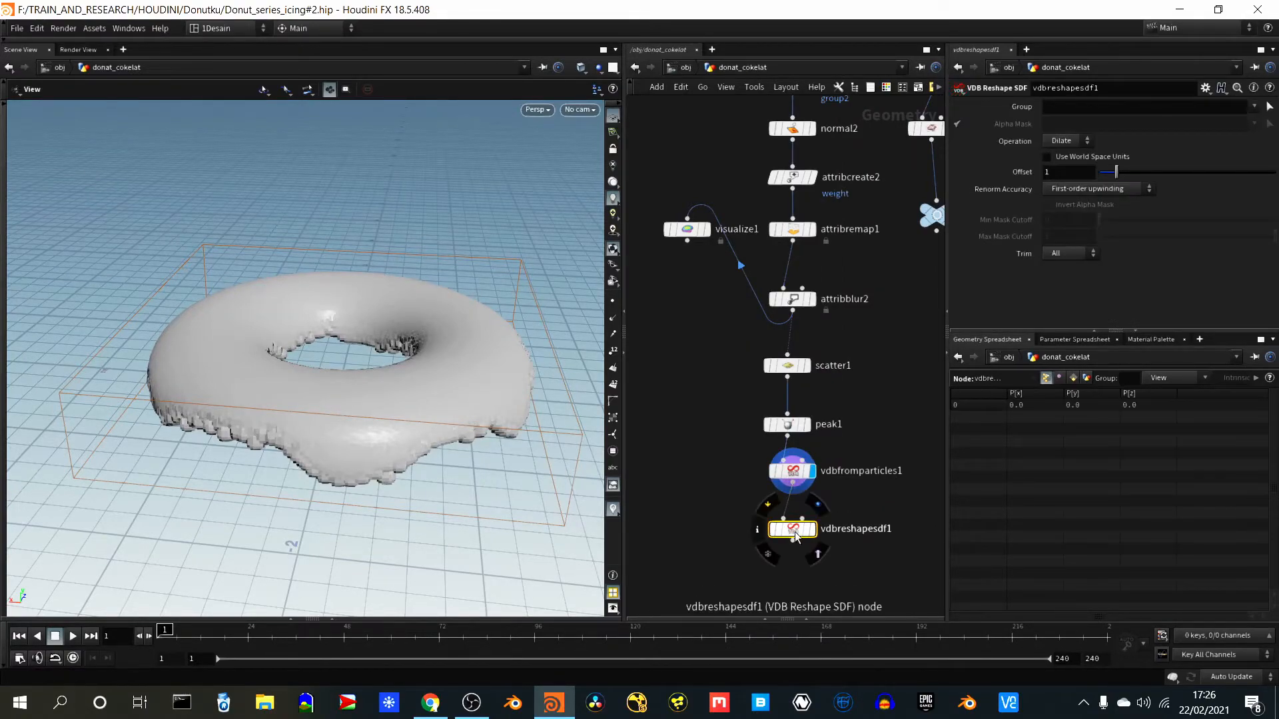
drag(798, 571, 843, 510)
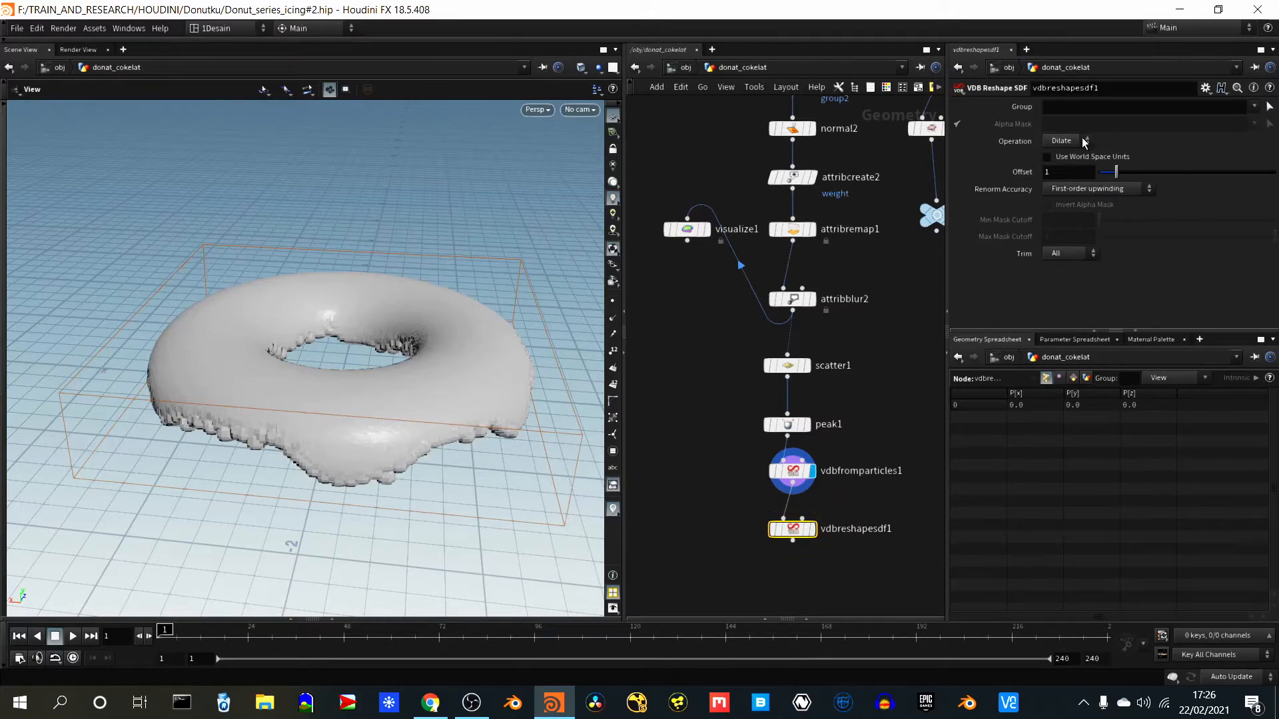
- Try raising vdbreshapesdf1's Offset to 3.07 with the Dilate operation
mouse_move(1117, 171)
mouse_down()
mouse_move(1136, 175)
mouse_move(1118, 172)
mouse_up()
click(1253, 106)
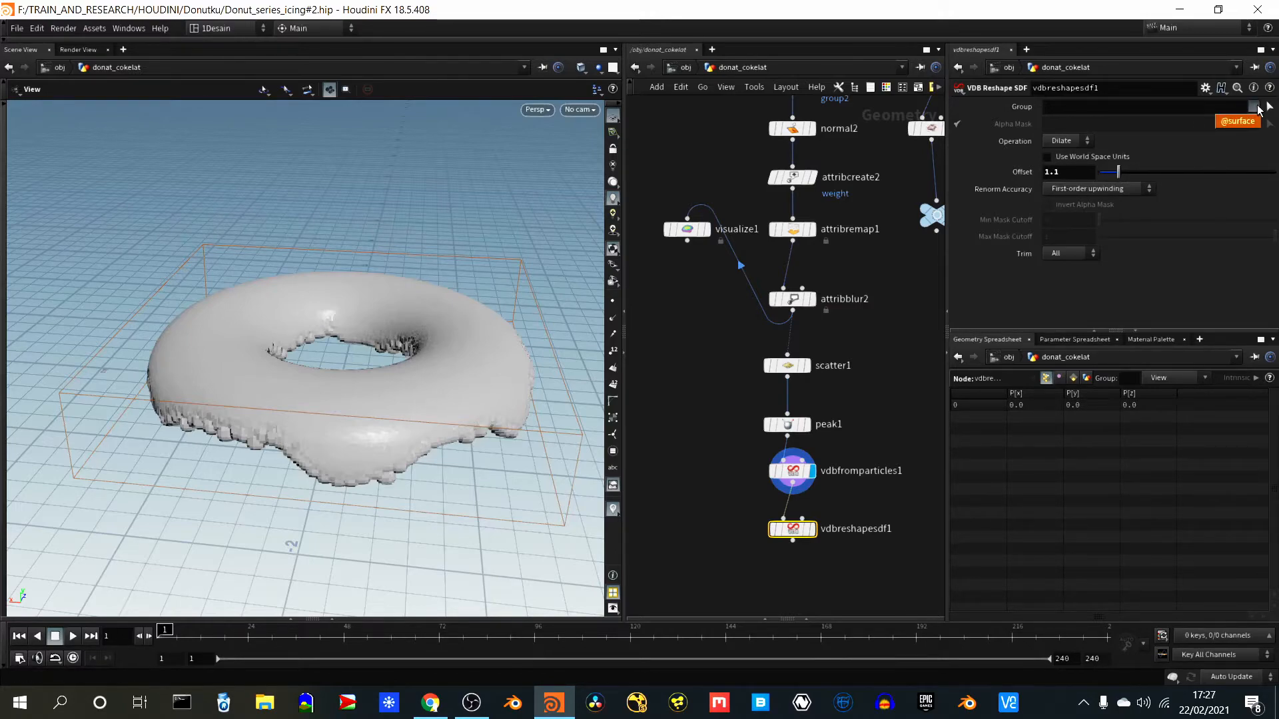
drag(1118, 172, 1136, 175)
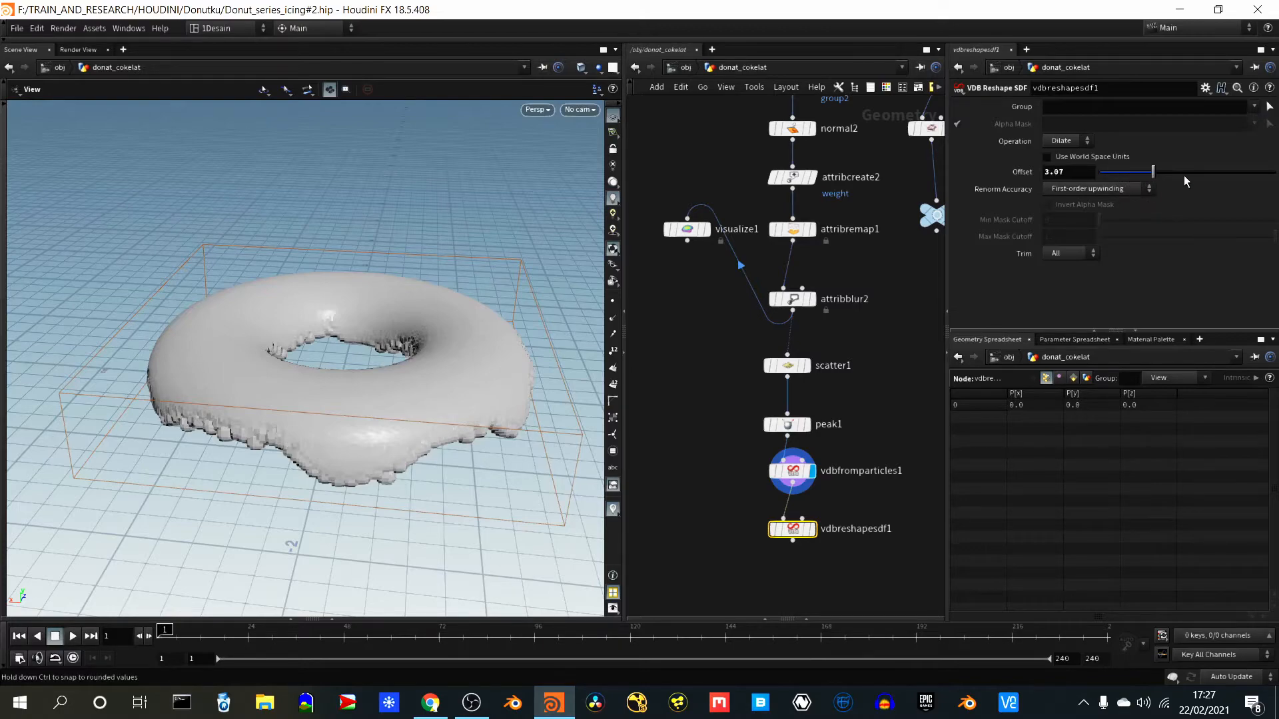
- Try the Erode operation on vdbreshapesdf1 with an Offset of 1.78
click(1060, 141)
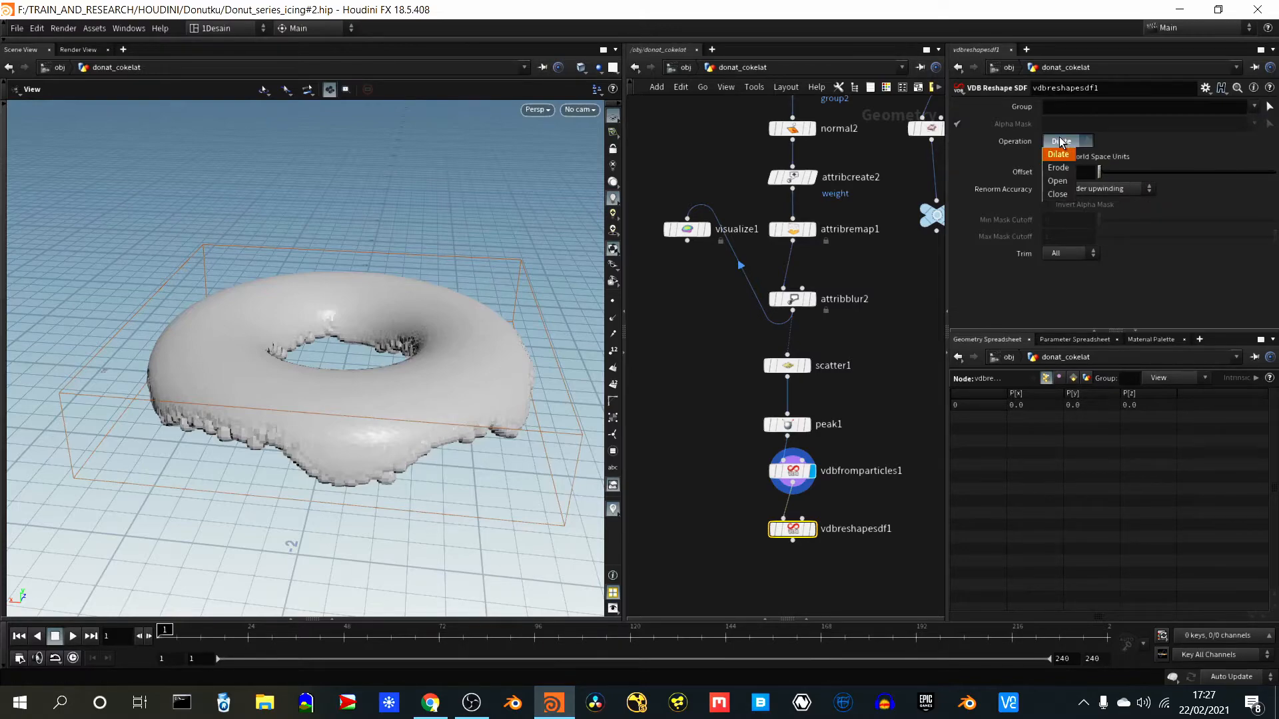
click(1060, 141)
click(1060, 141)
click(1058, 167)
drag(1101, 172, 1128, 177)
click(1093, 190)
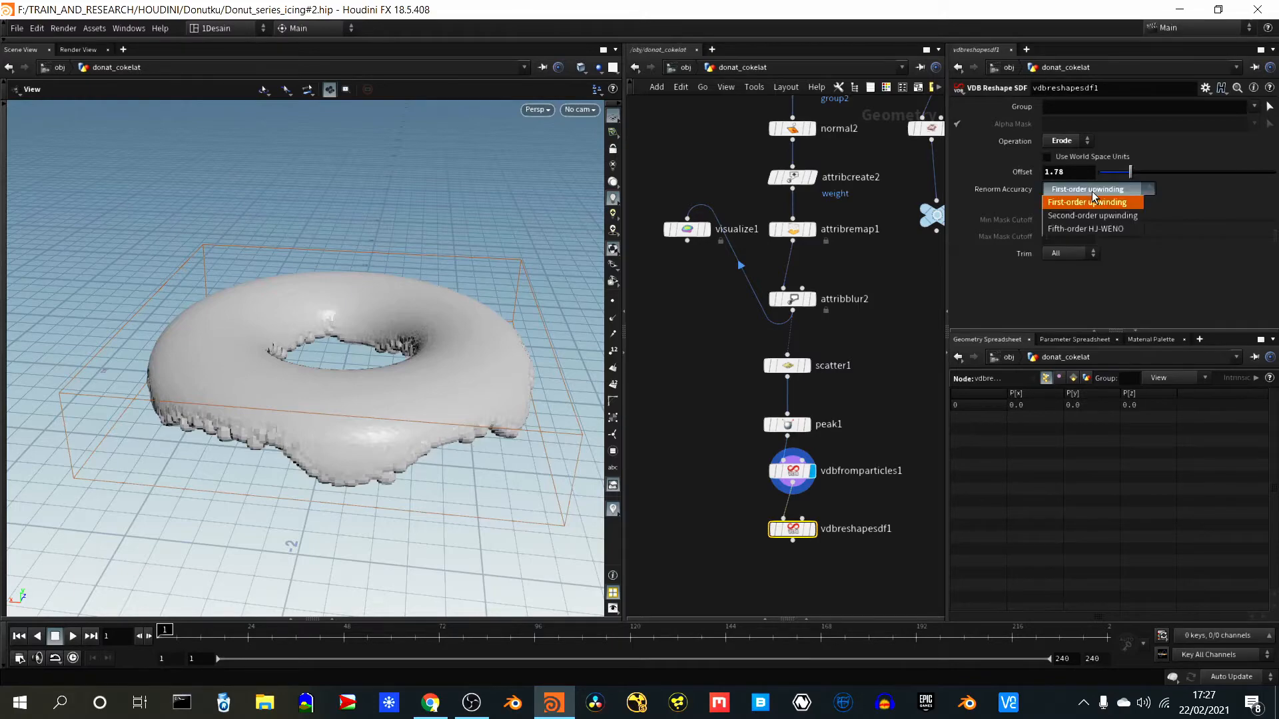
click(1092, 190)
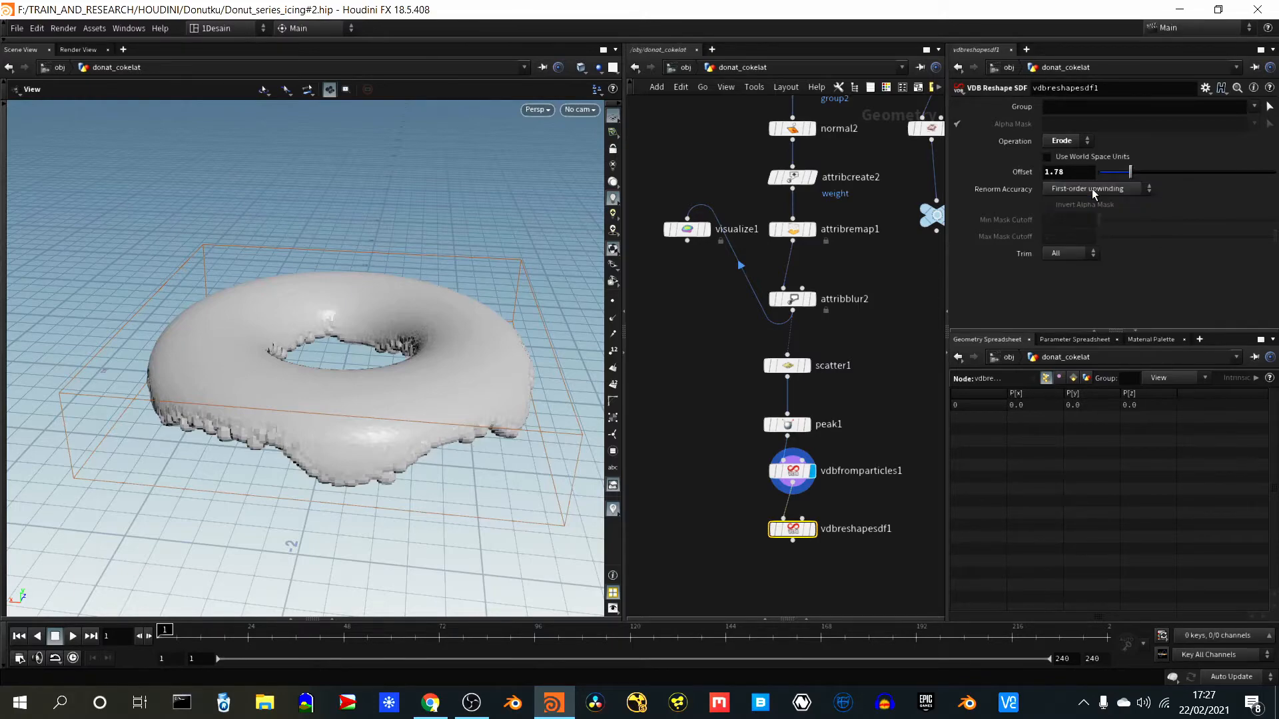
- Enable Use World Space Units on vdbreshapesdf1 and try Offset values of 1.52 and 9.39
click(1047, 156)
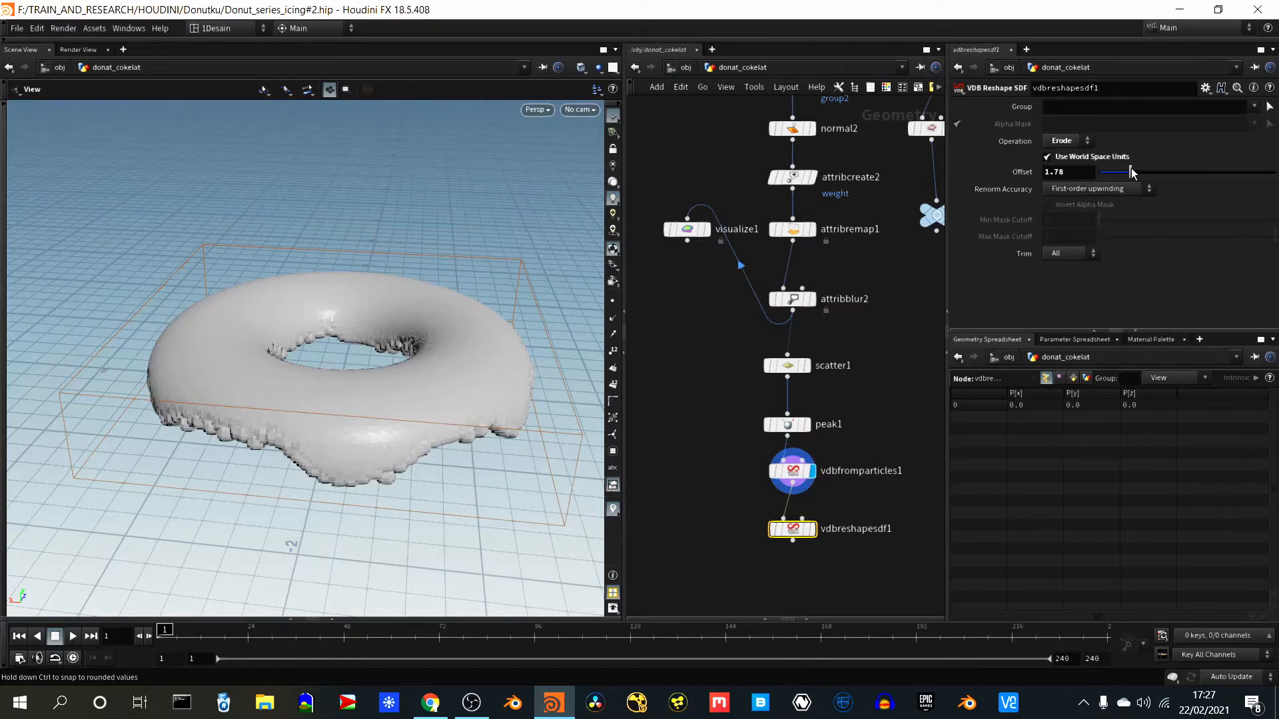
mouse_move(1130, 170)
mouse_down()
mouse_move(1112, 171)
mouse_move(1152, 179)
mouse_move(1125, 169)
mouse_up()
click(1066, 254)
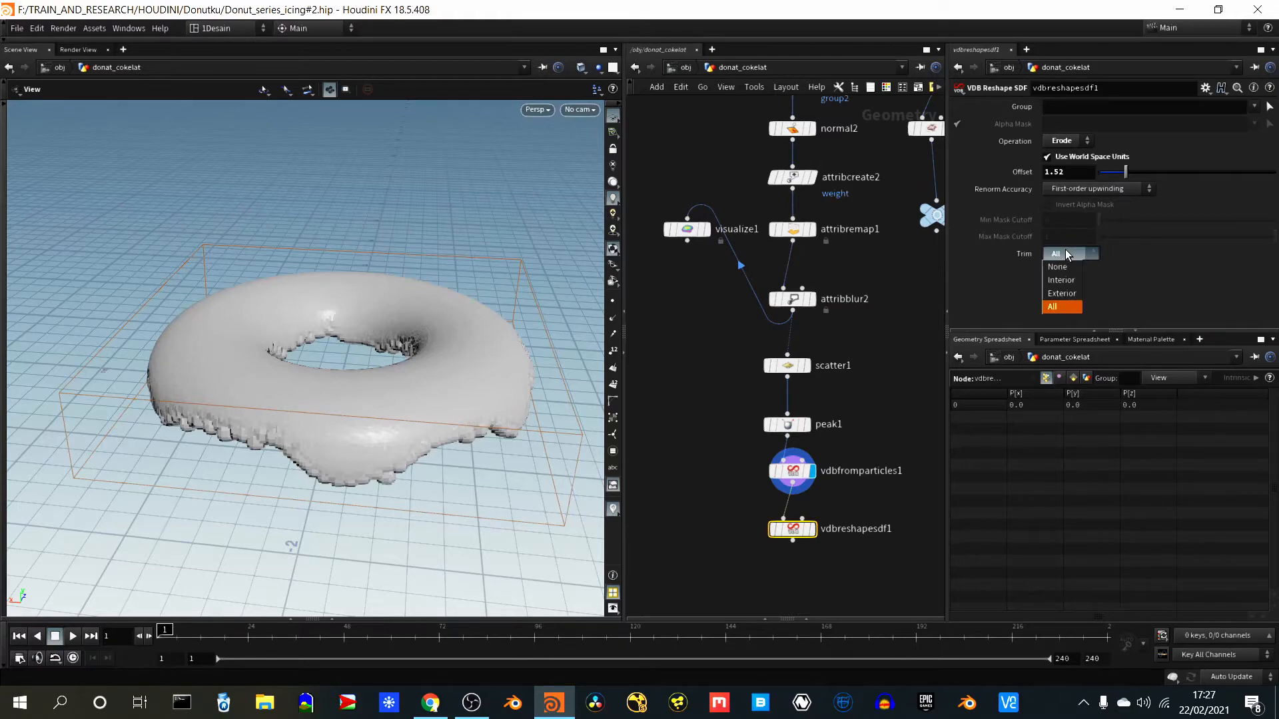
click(1007, 288)
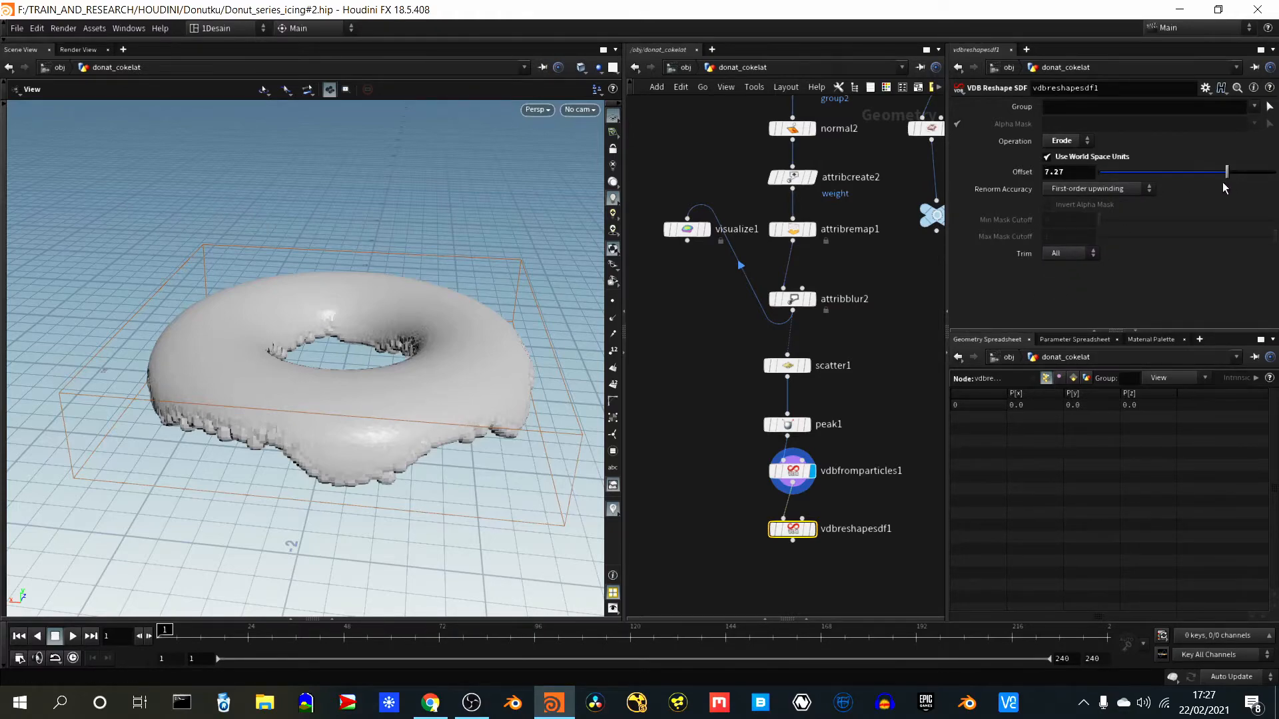
drag(1228, 171, 1263, 172)
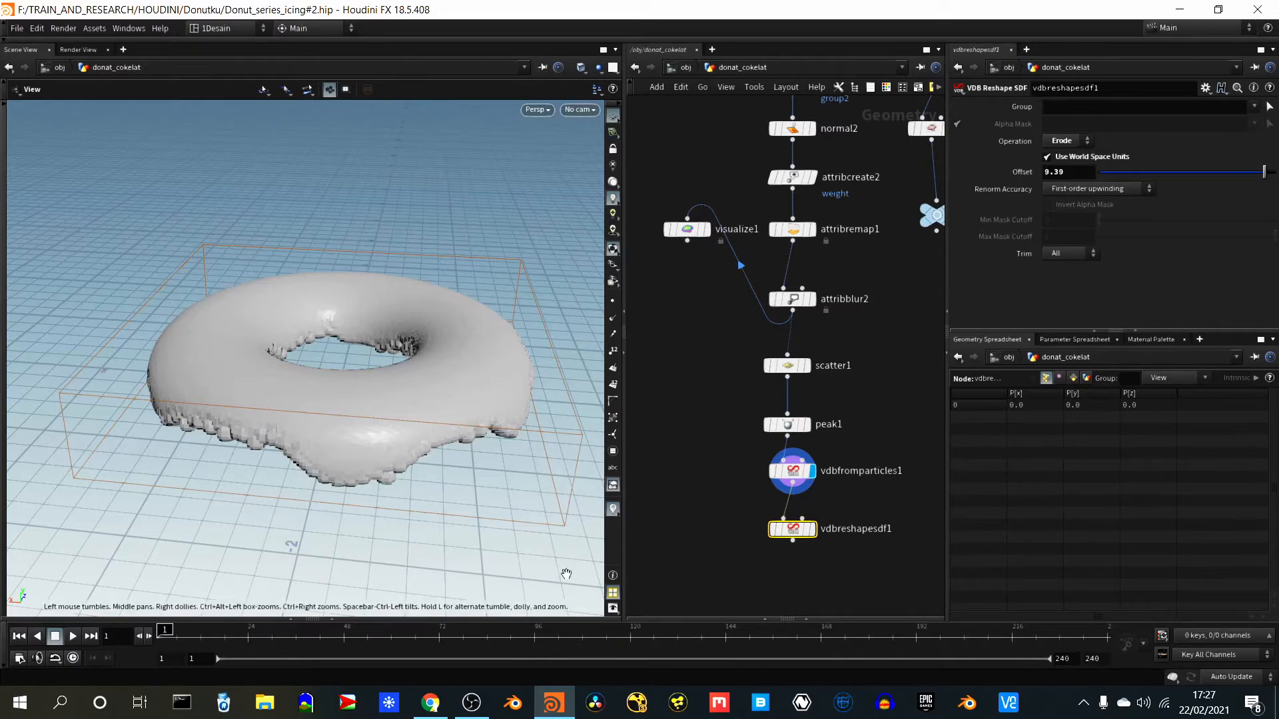
- Display vdbreshapesdf1, lower its Offset to 1.21 and switch its operation back to Dilate
click(812, 529)
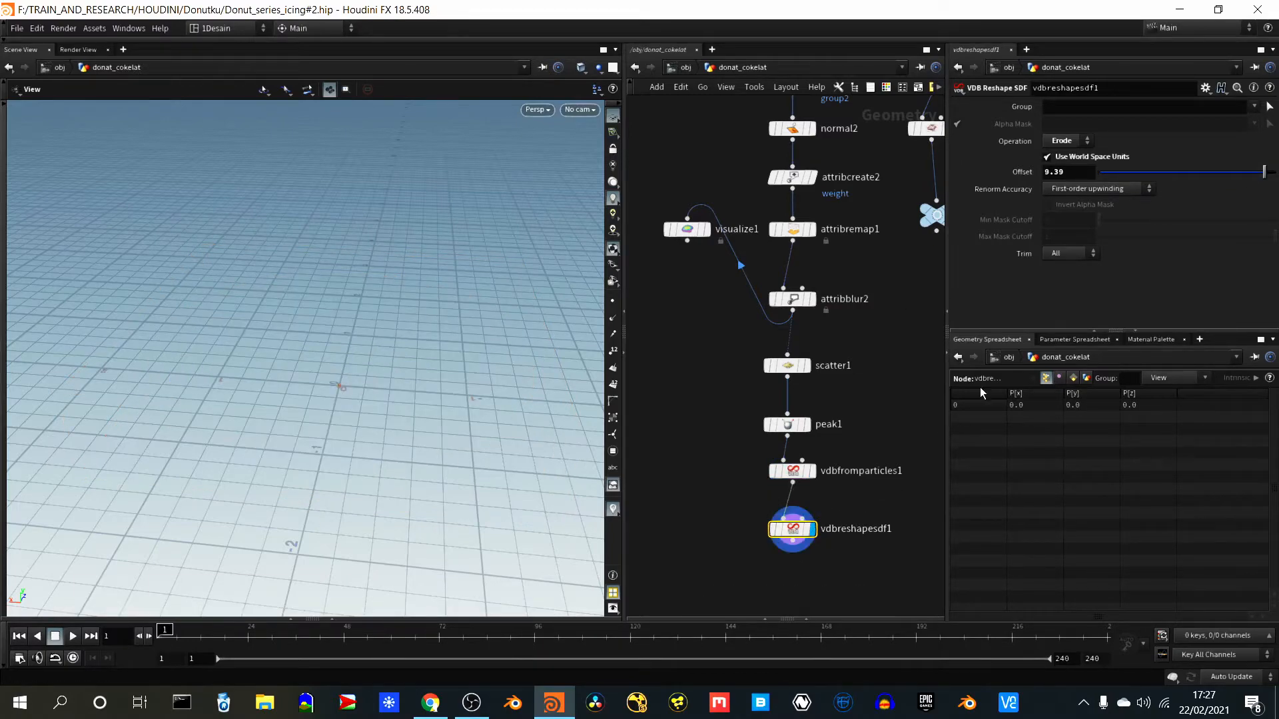
drag(1264, 173, 1123, 175)
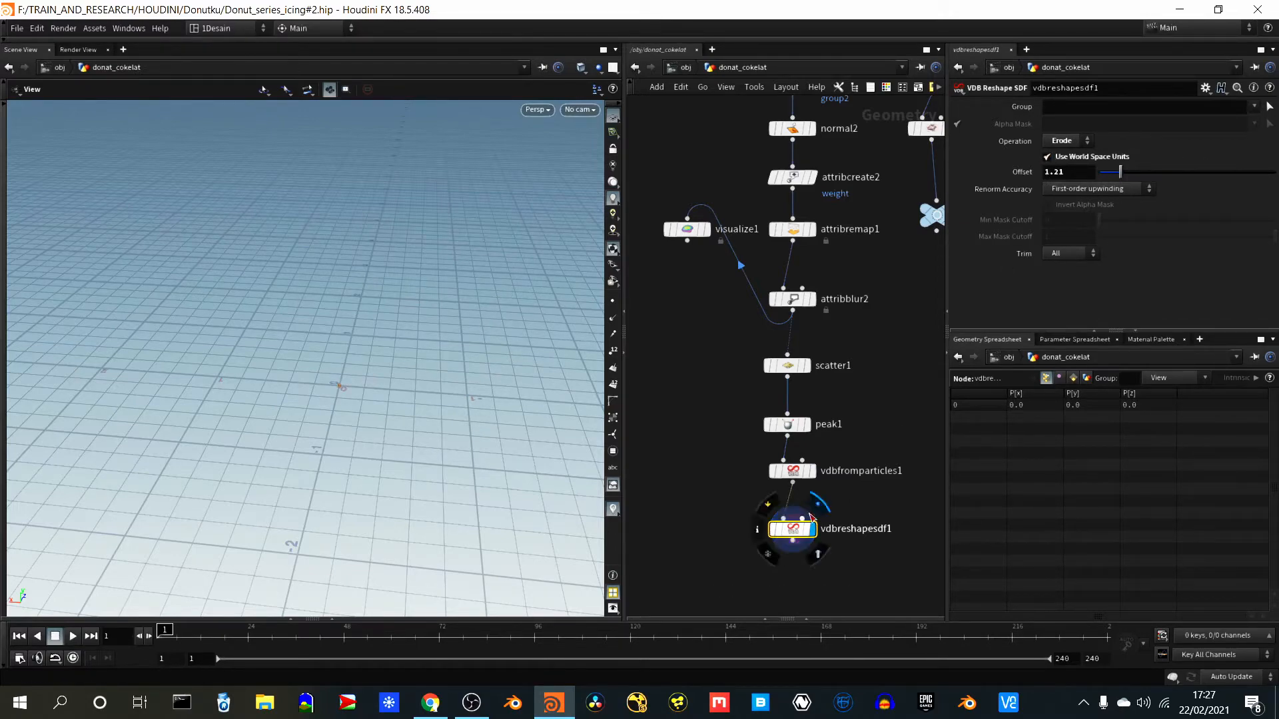
click(1068, 141)
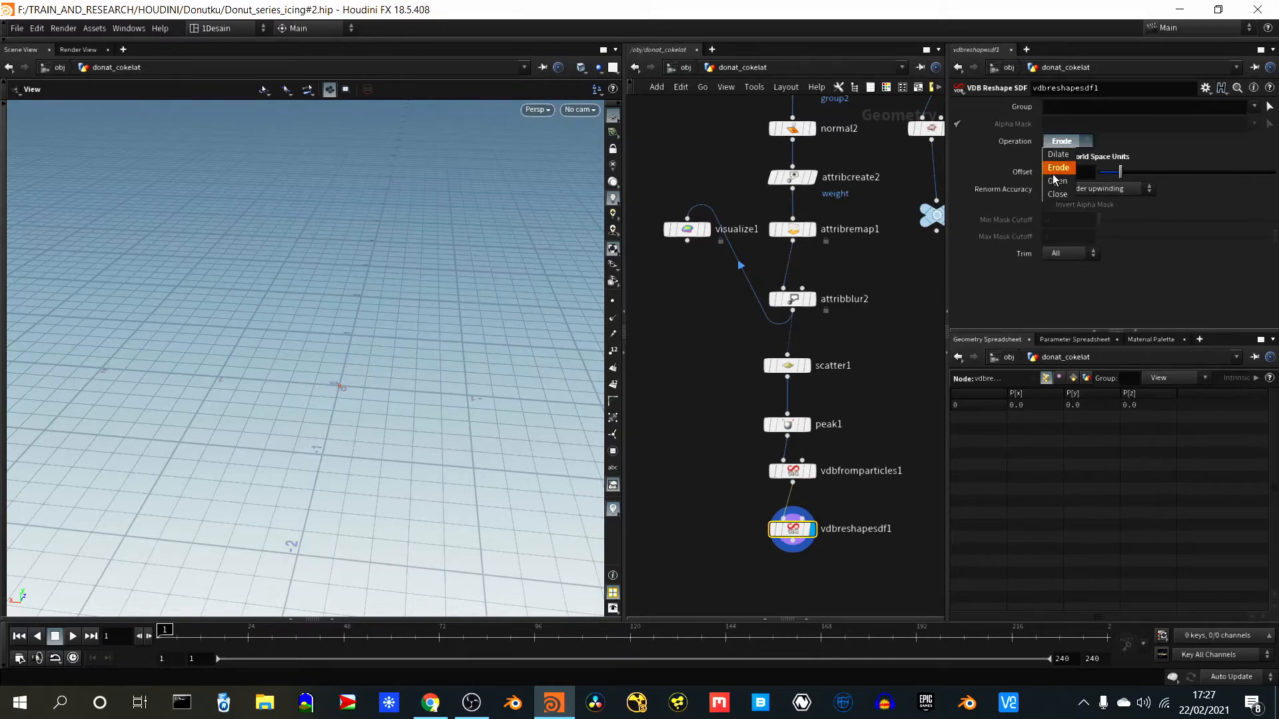
click(1057, 157)
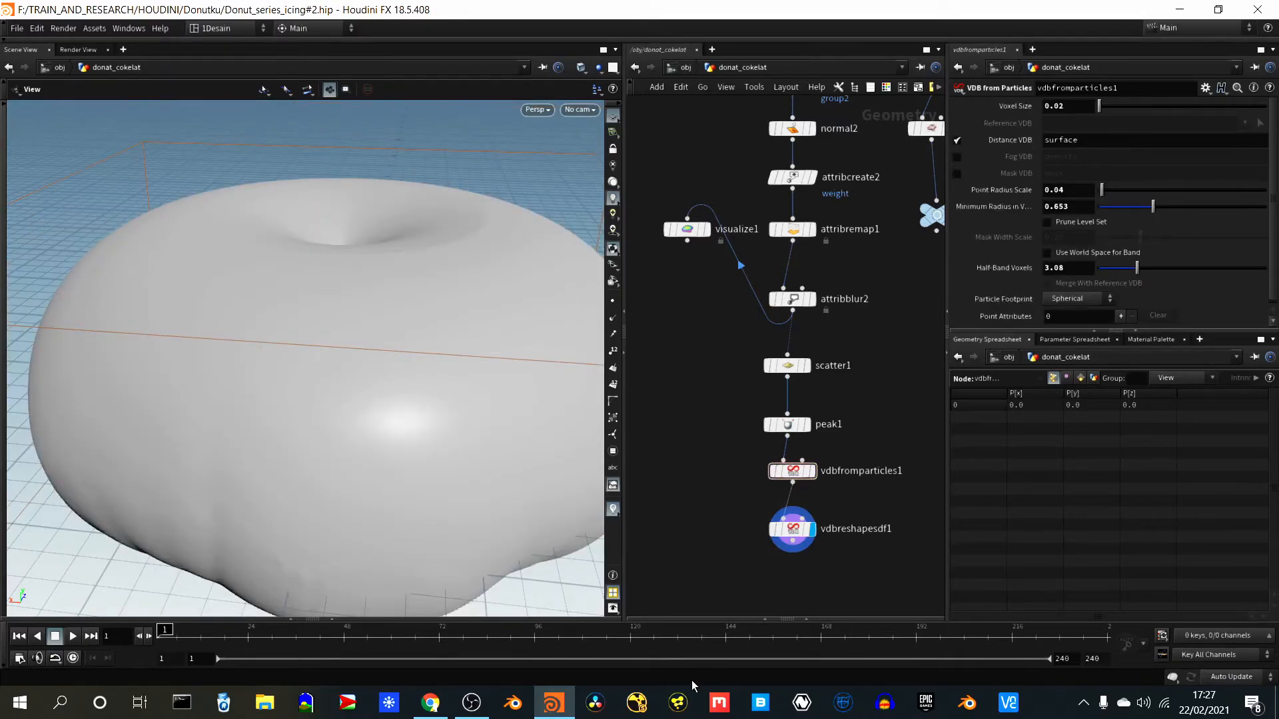
- Disable Use World Space Units on vdbreshapesdf1, set its Offset to 0.08 and check the icing's edges
drag(717, 581, 822, 526)
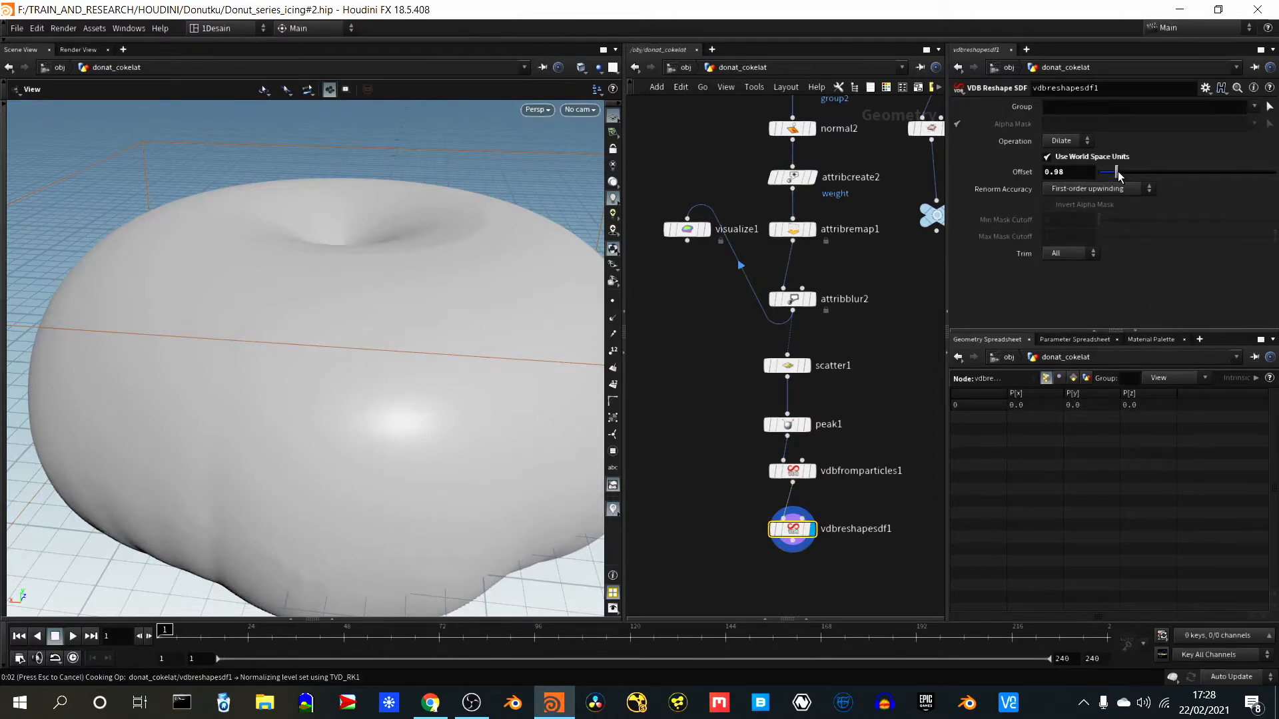
drag(1119, 175, 1185, 176)
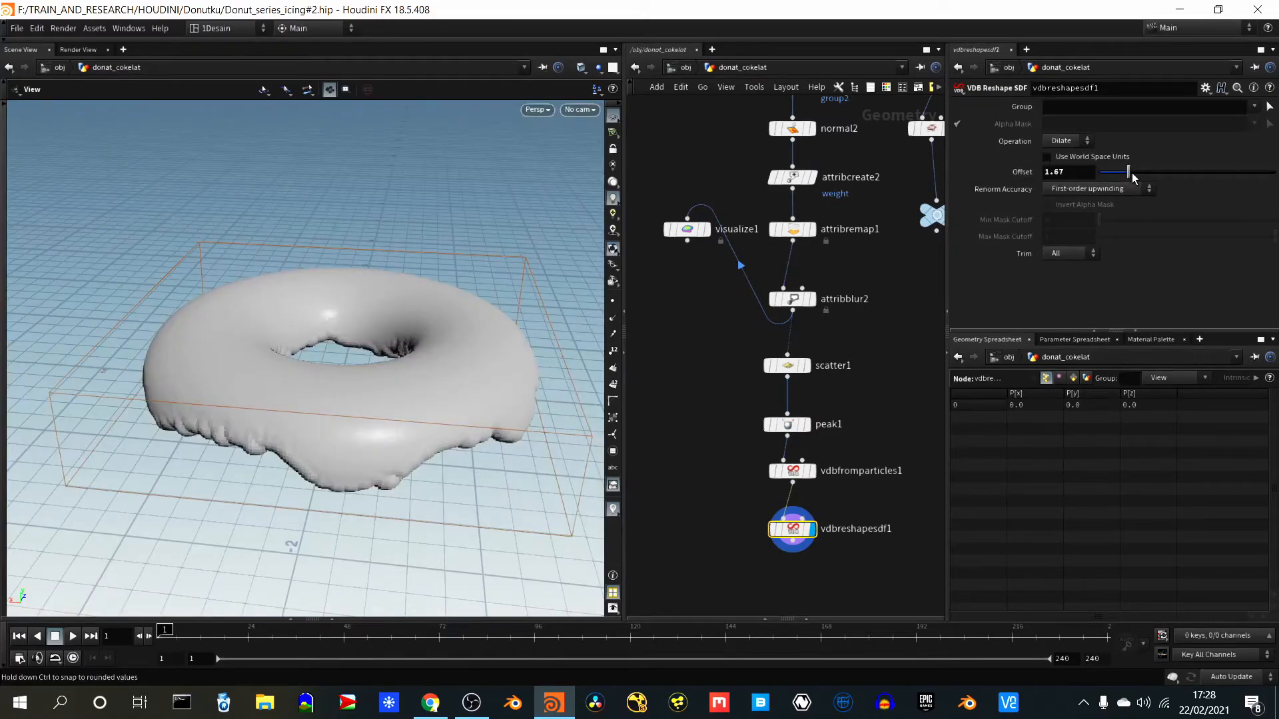
drag(1130, 174, 1101, 184)
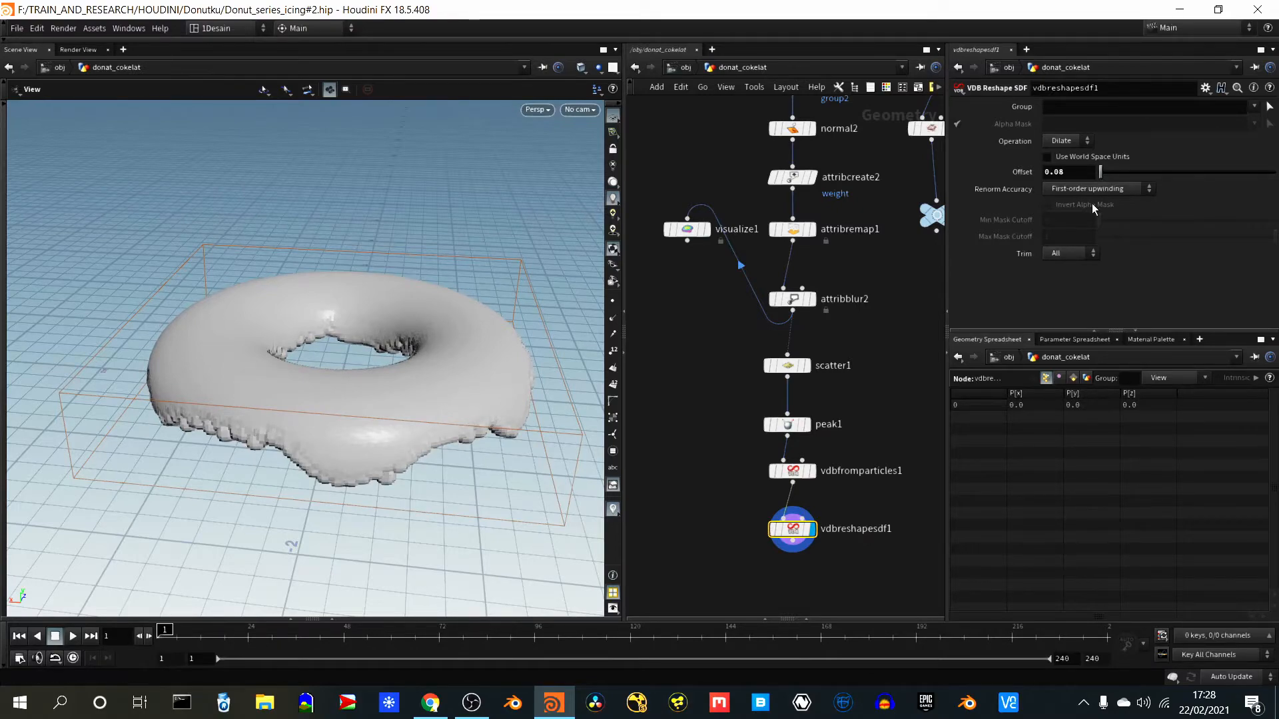
drag(218, 431, 226, 473)
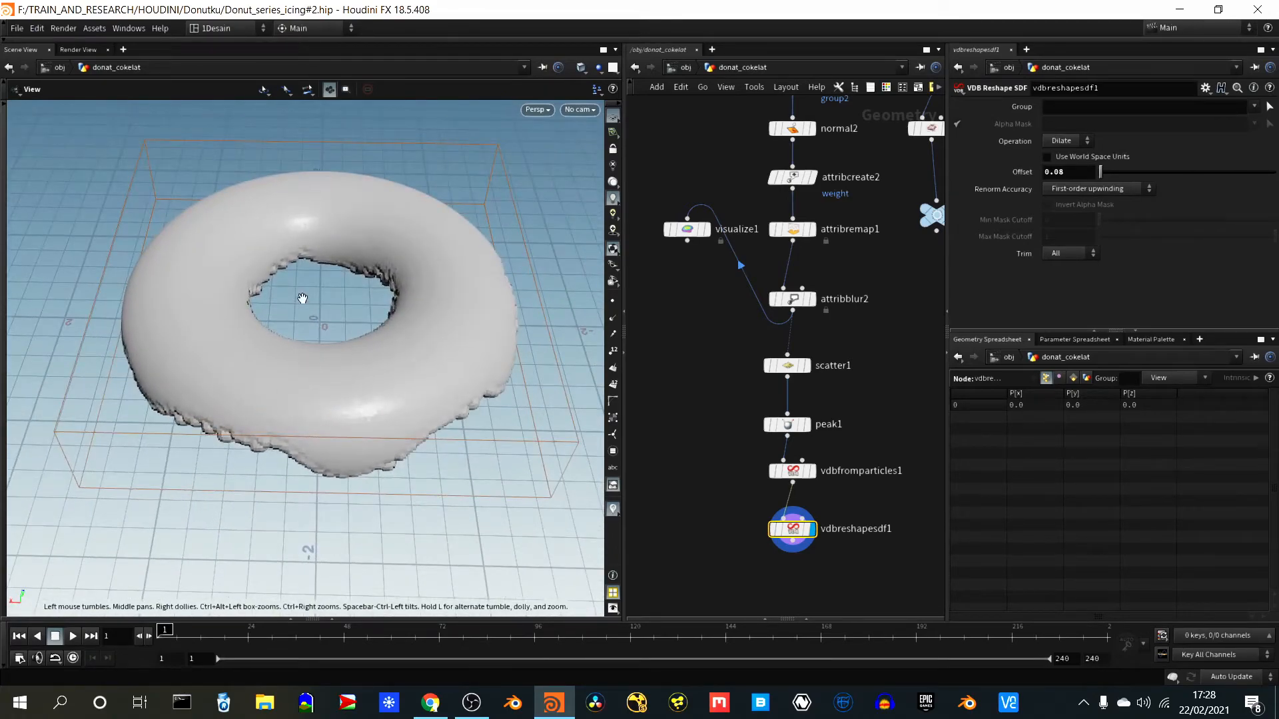
middle_drag(301, 297, 320, 323)
scroll(740, 515, down, 6)
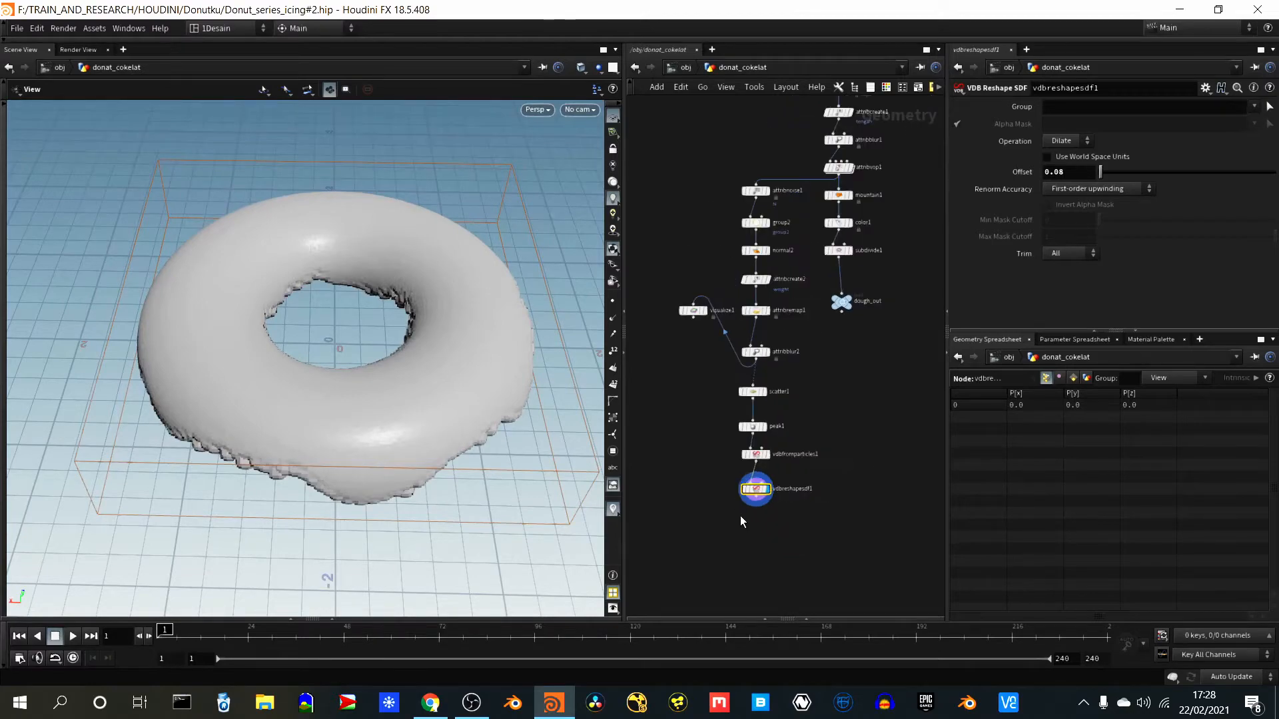
scroll(794, 473, up, 2)
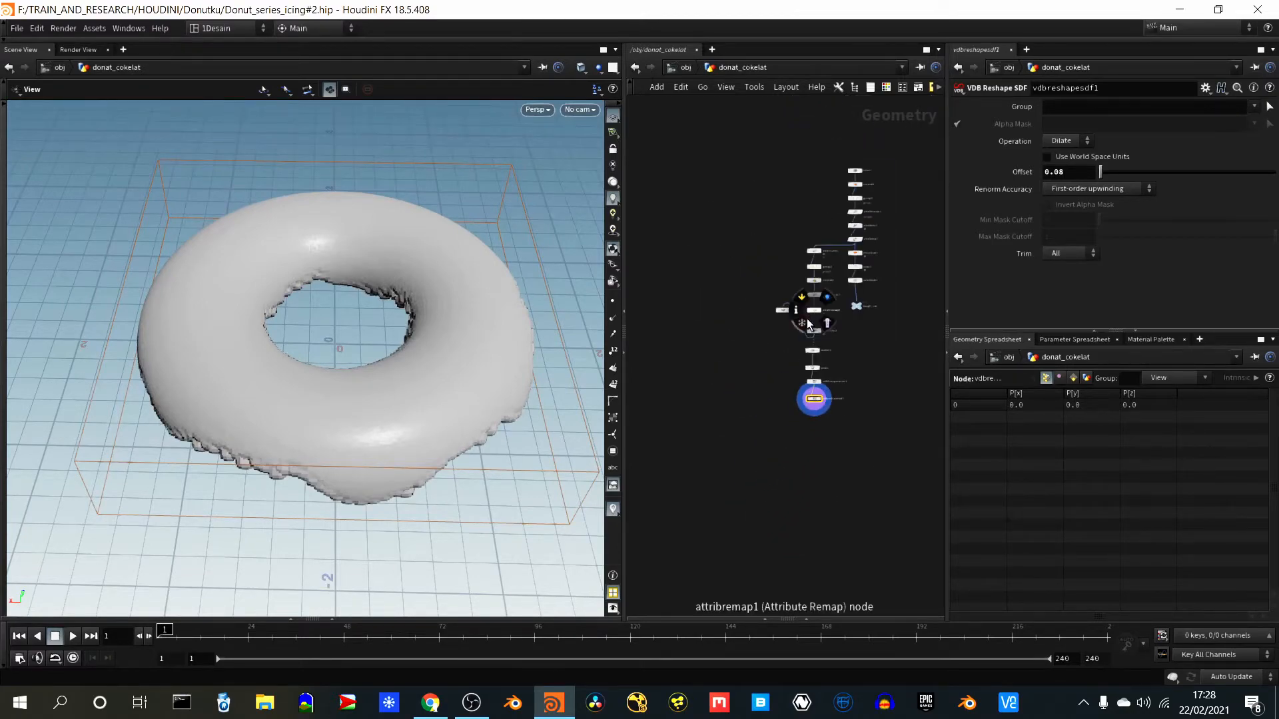
scroll(805, 402, up, 5)
right_drag(823, 254, 826, 244)
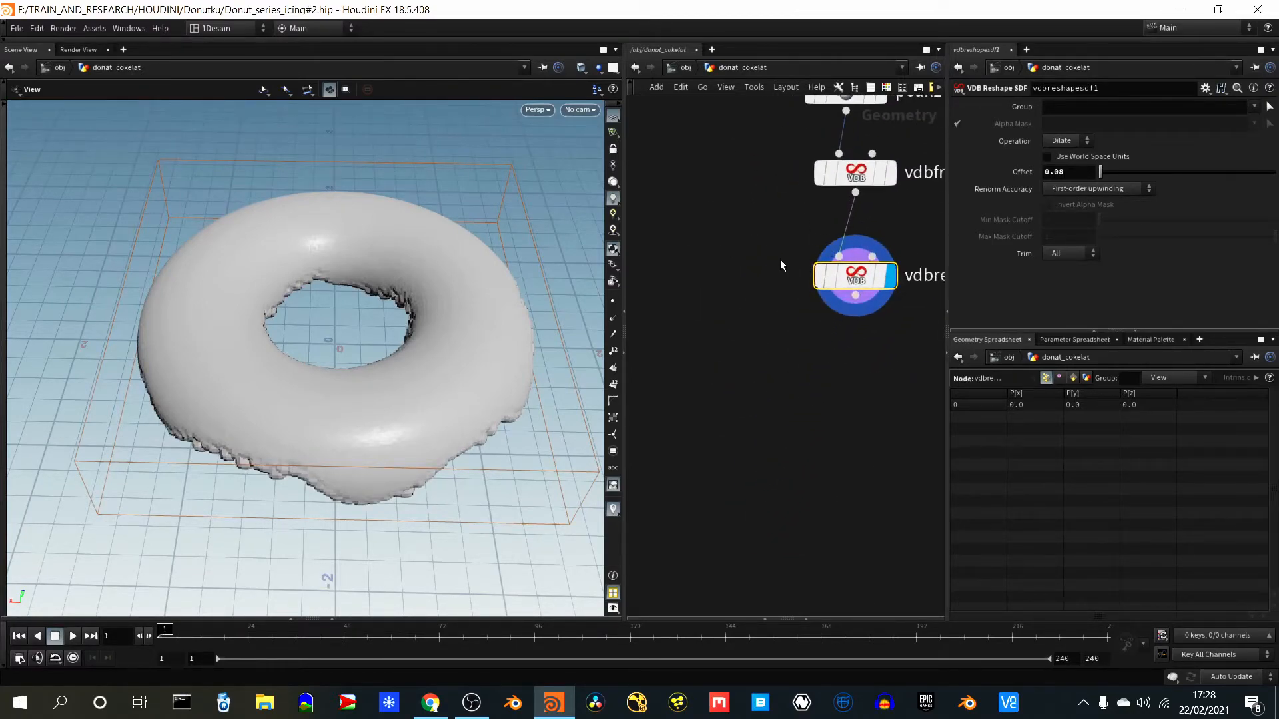
middle_drag(776, 262, 700, 428)
right_click(793, 417)
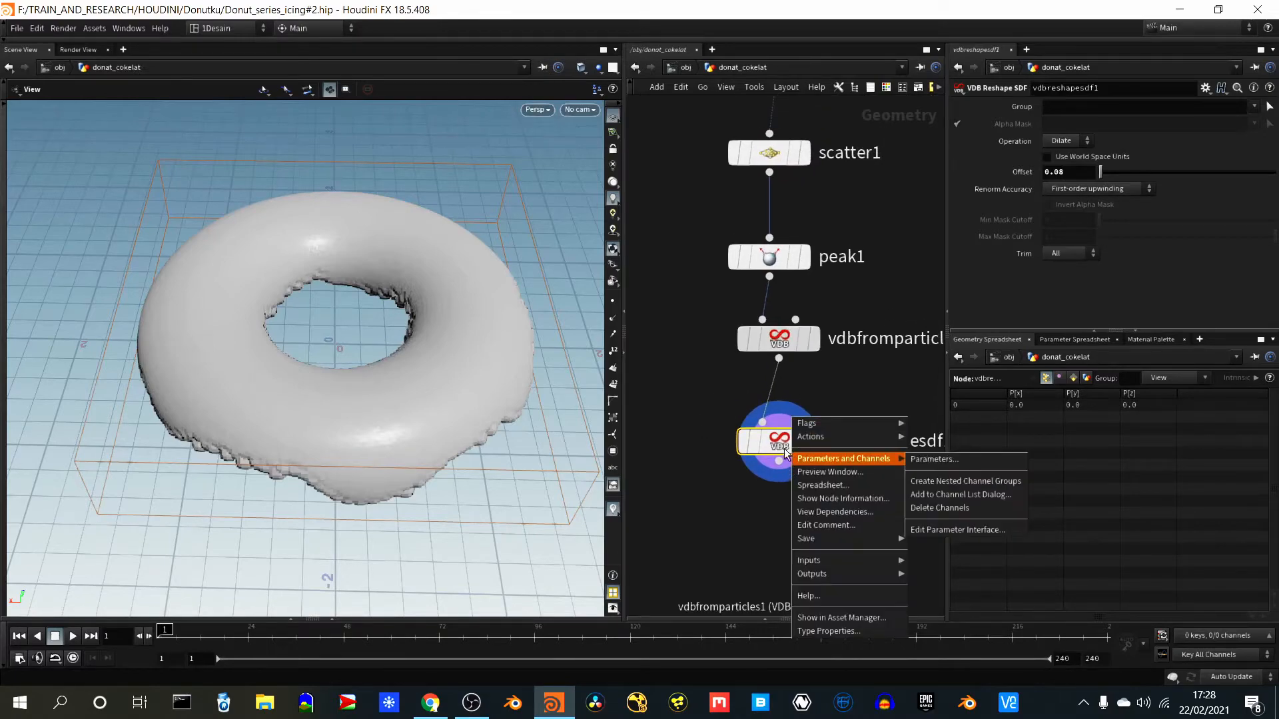
right_drag(674, 293, 714, 458)
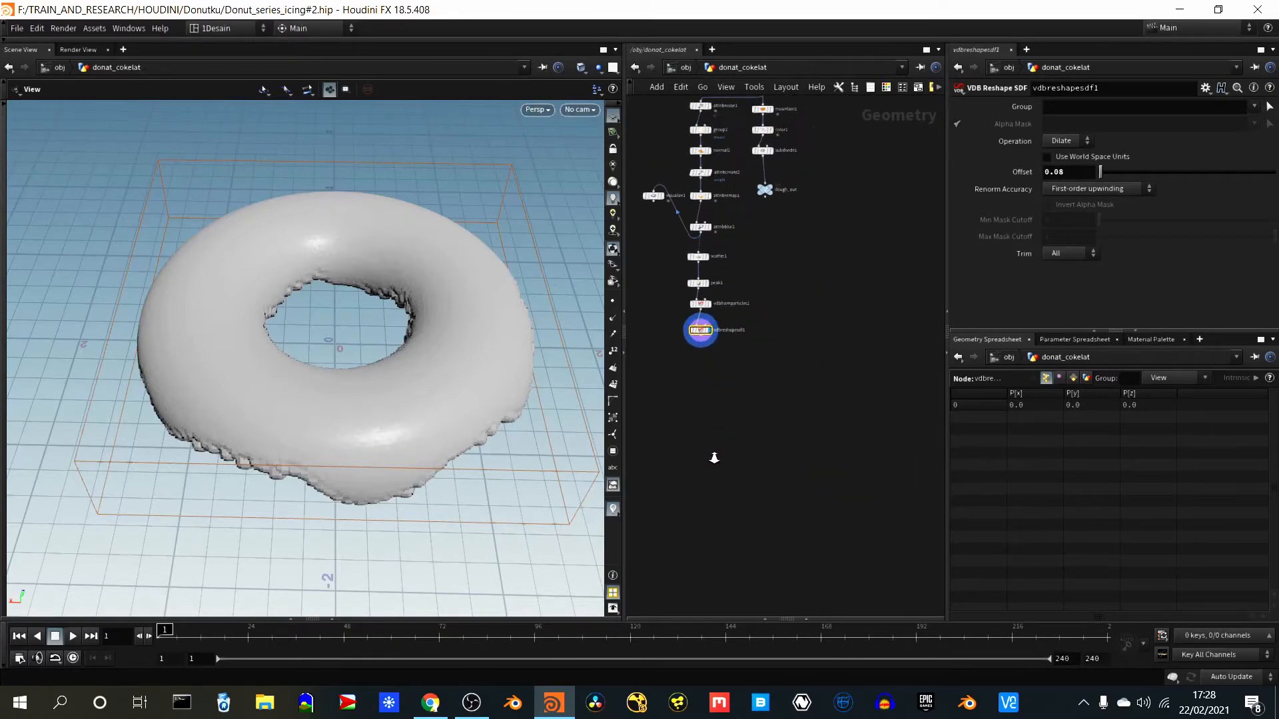
middle_drag(805, 489, 878, 555)
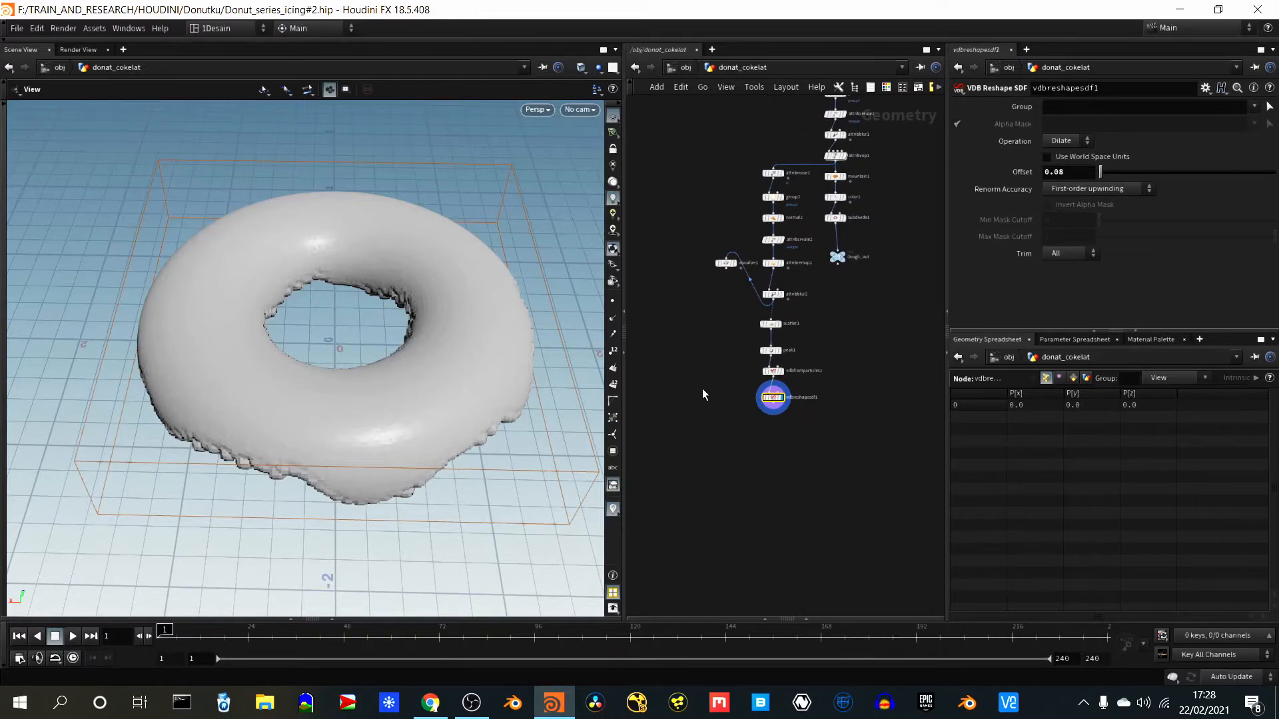
right_drag(702, 389, 720, 345)
middle_drag(753, 356, 687, 363)
- Try to add a Smooth node below vdbreshapesdf1
key(Tab)
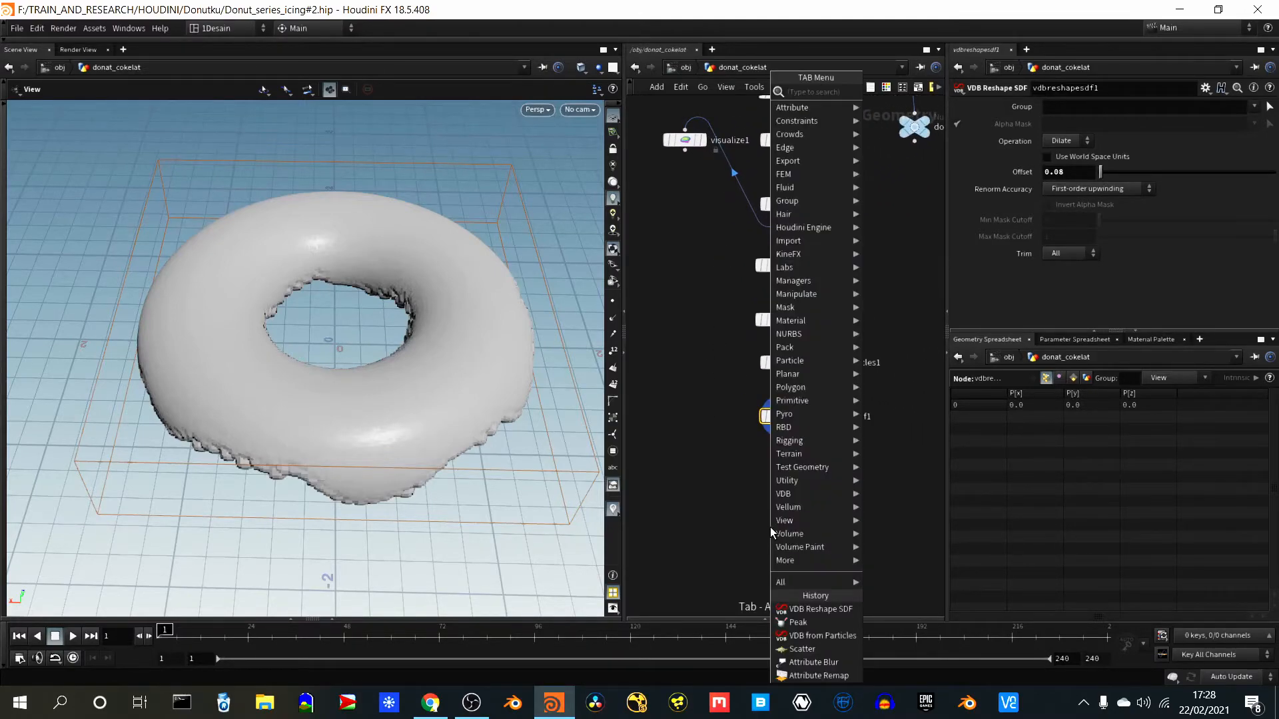
text(smoot)
key(Return)
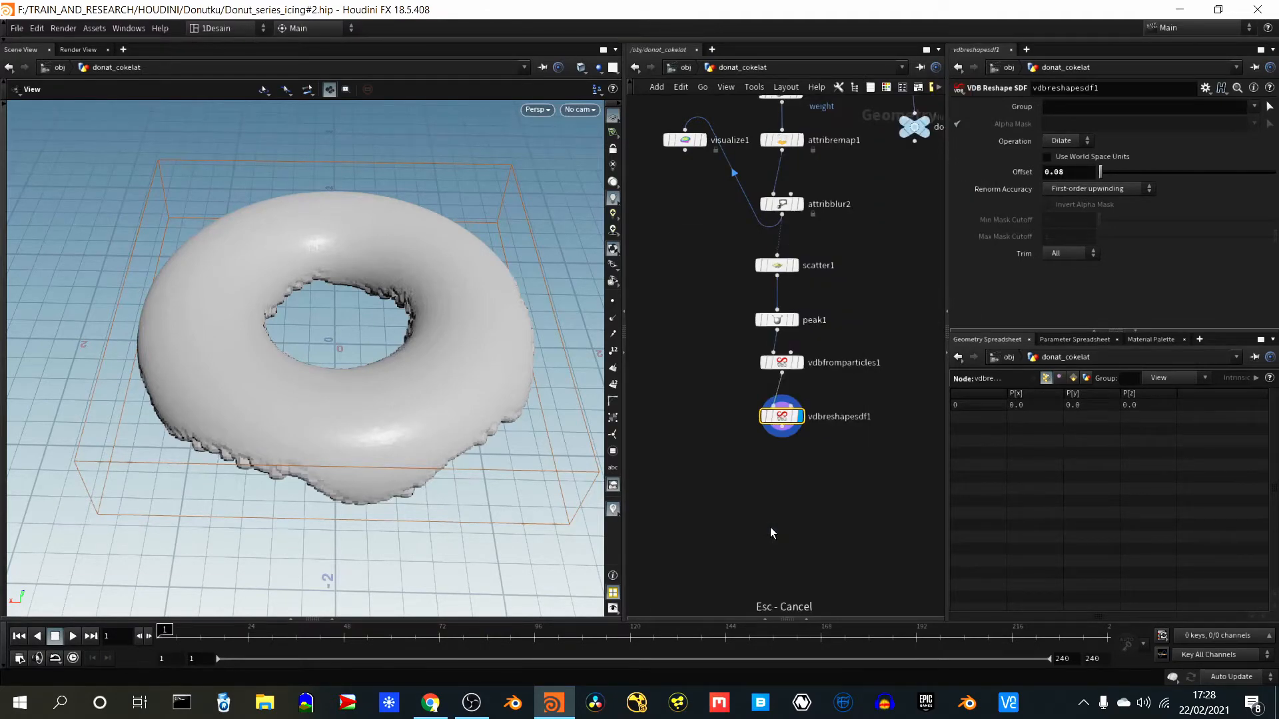
- Add a VDB Smooth node after vdbreshapesdf1, display its result and inspect the smoothed icing edges
key(Tab)
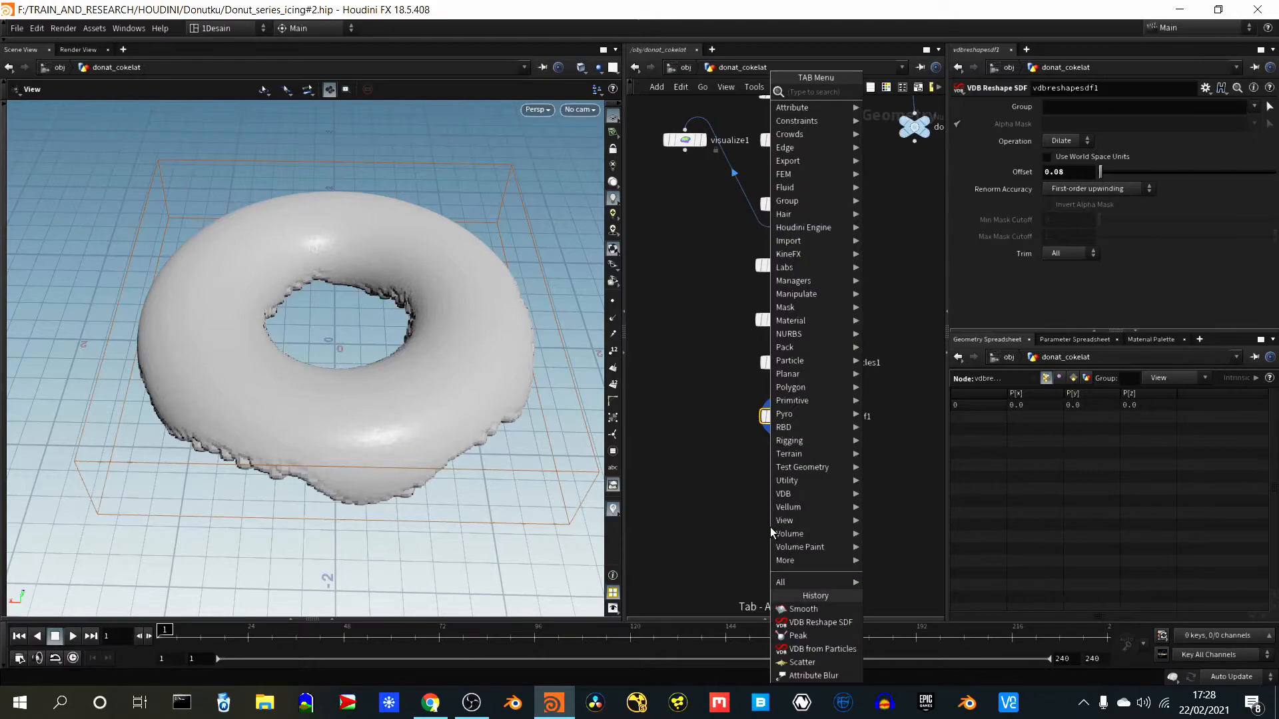
text(vdb smo)
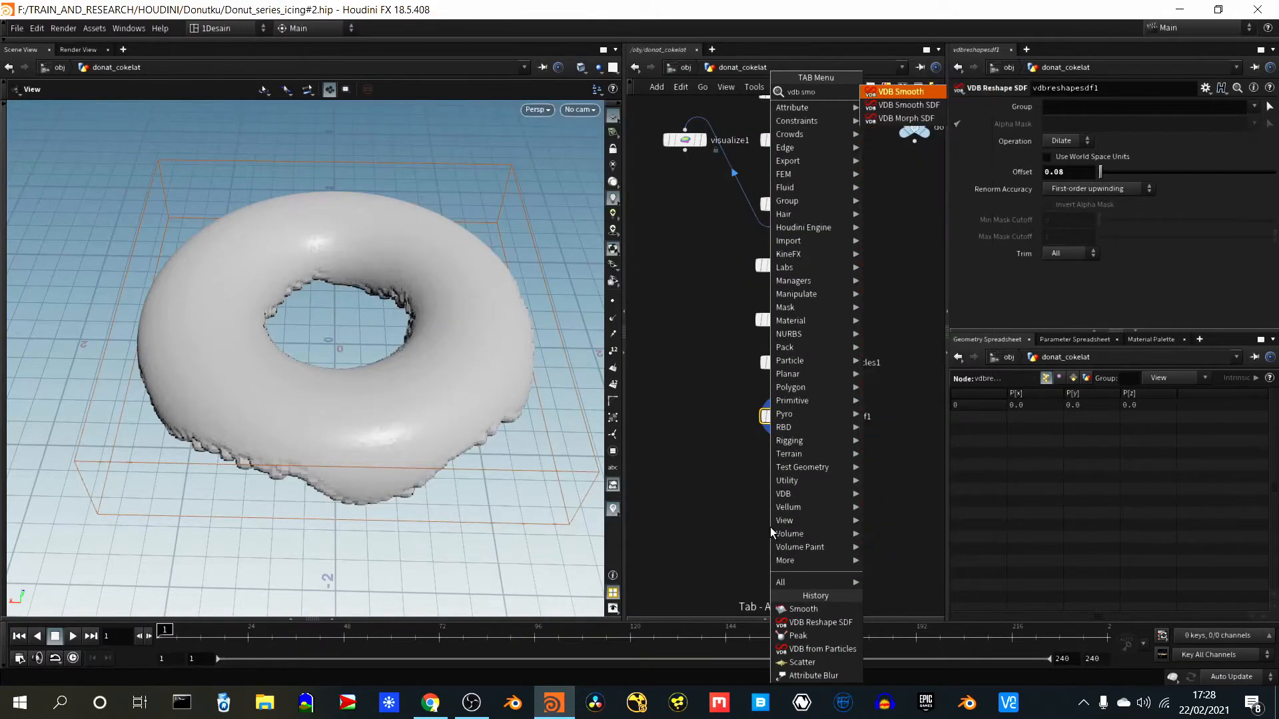
key(Return)
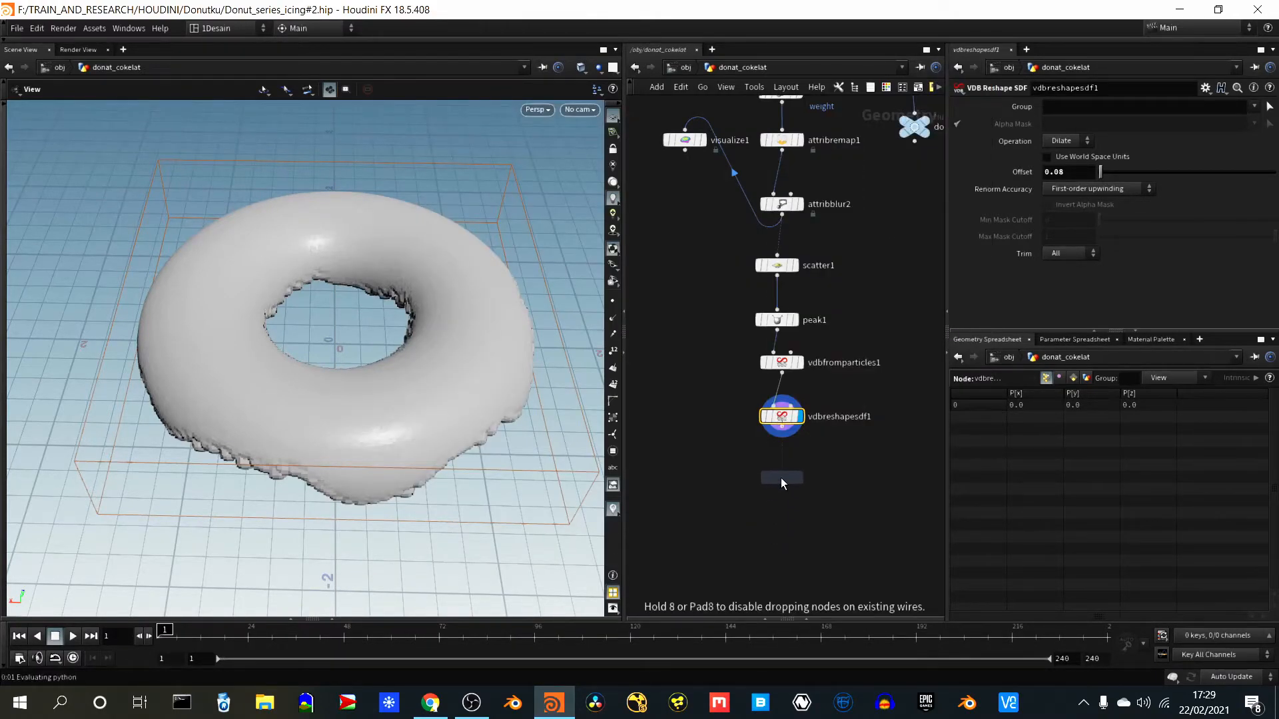
click(781, 477)
drag(782, 433, 782, 467)
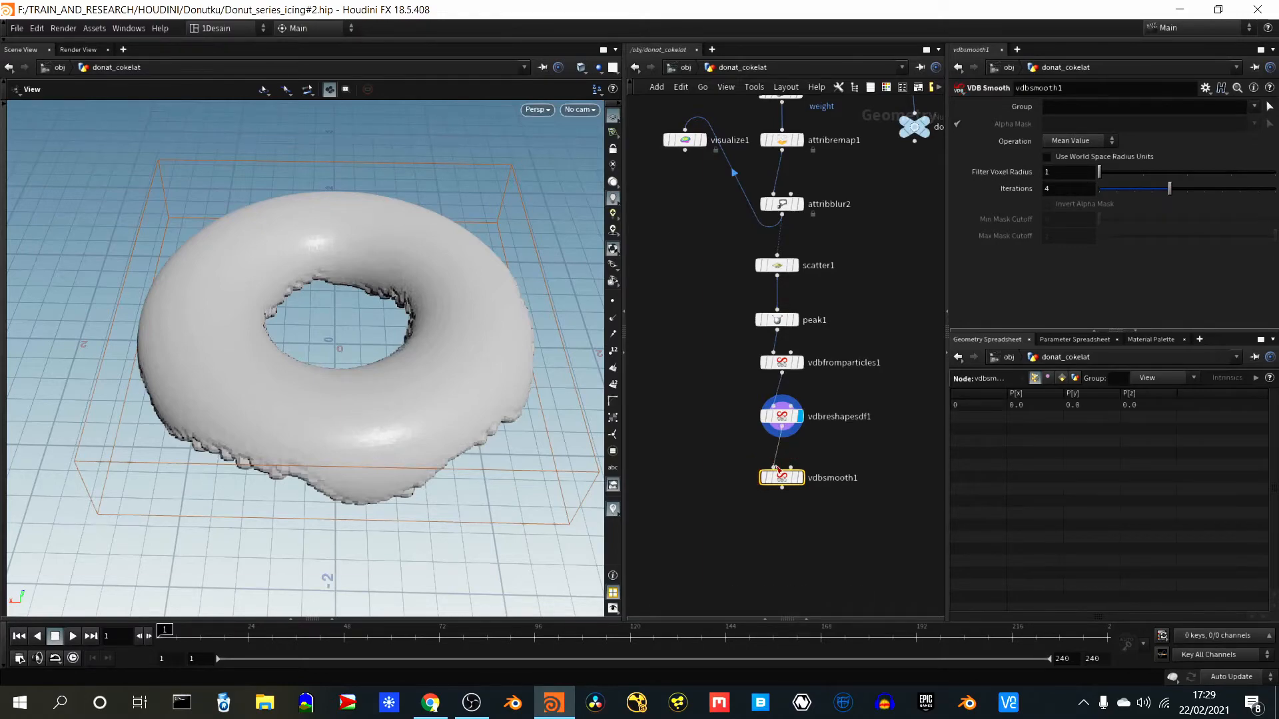
click(800, 478)
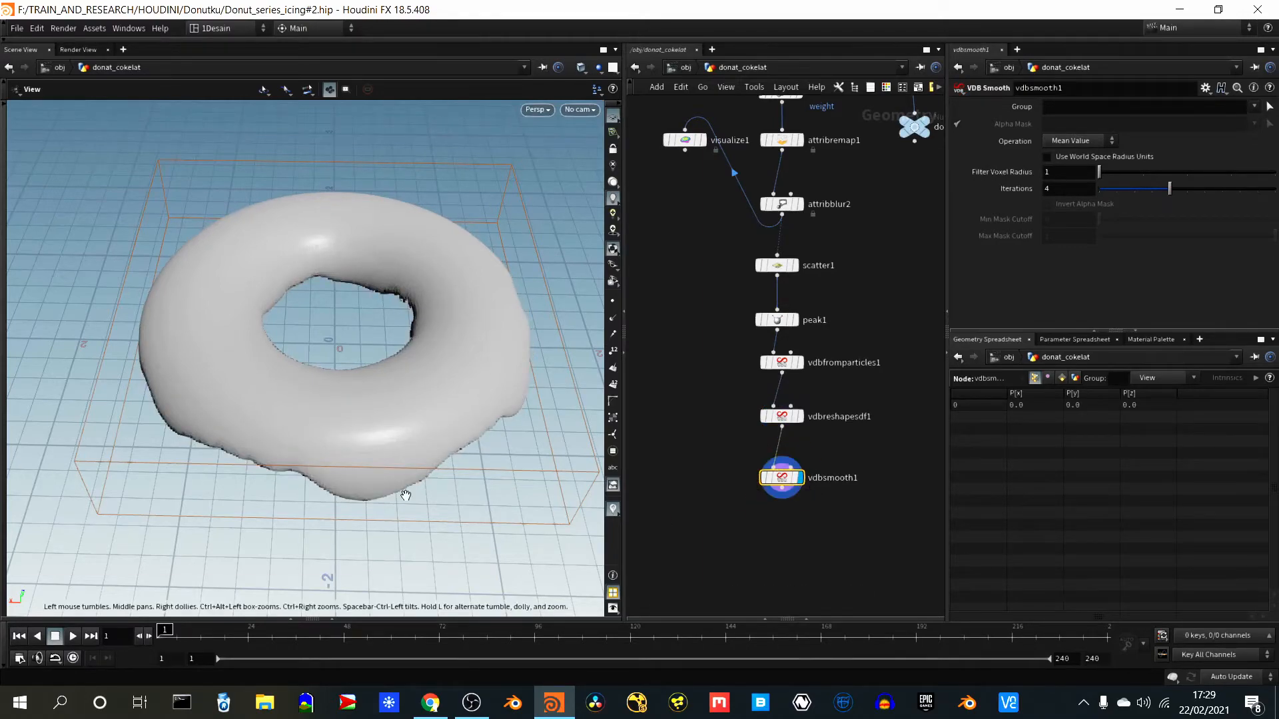
drag(345, 516, 228, 392)
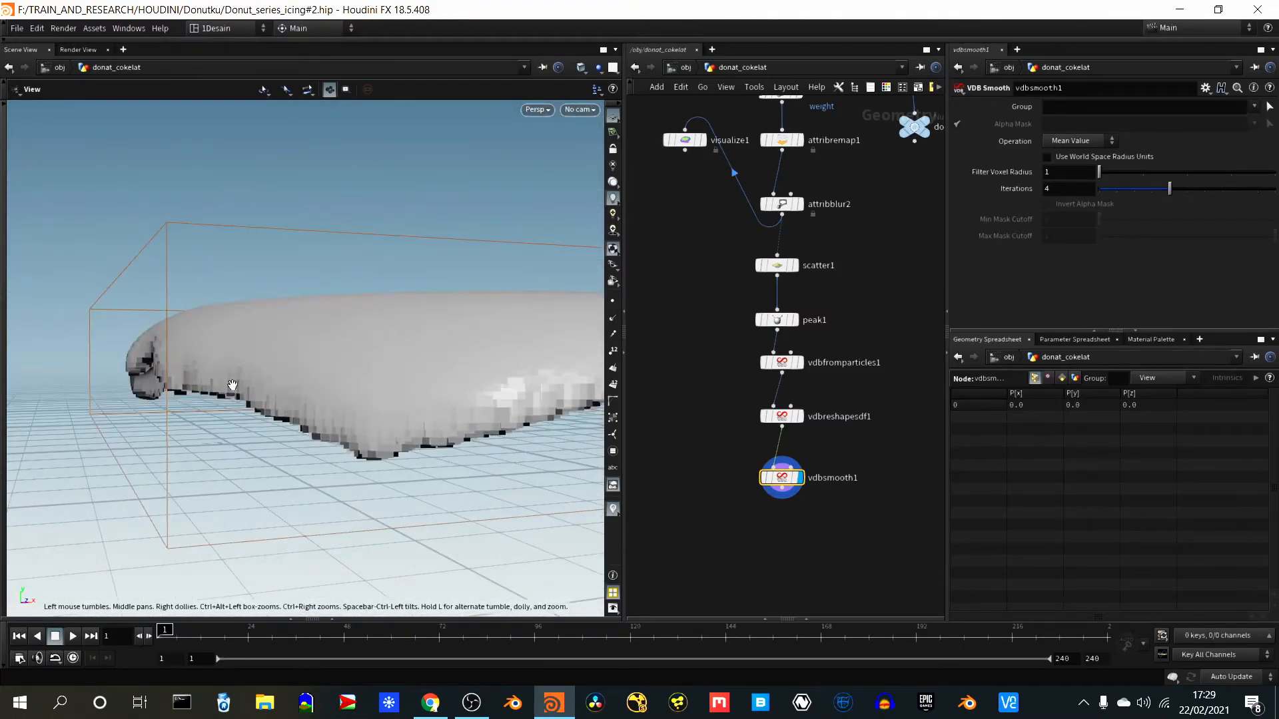
right_drag(228, 392, 189, 538)
drag(300, 357, 452, 353)
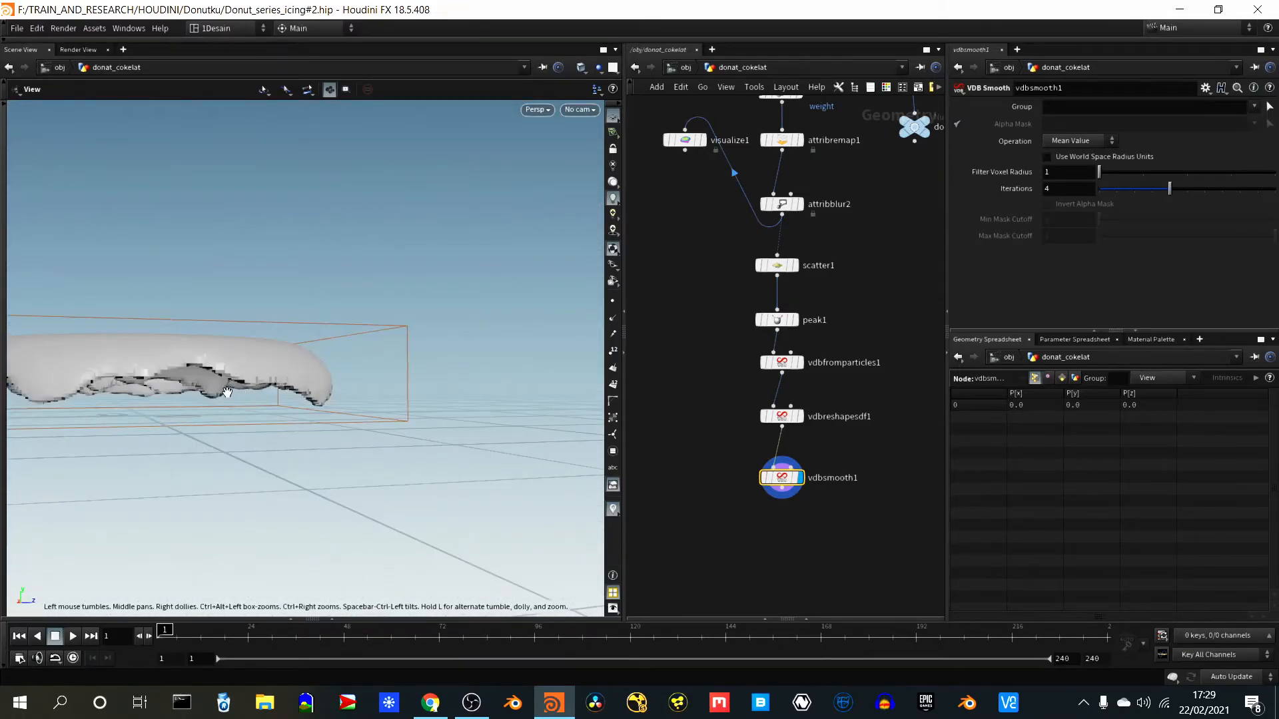
drag(228, 392, 199, 458)
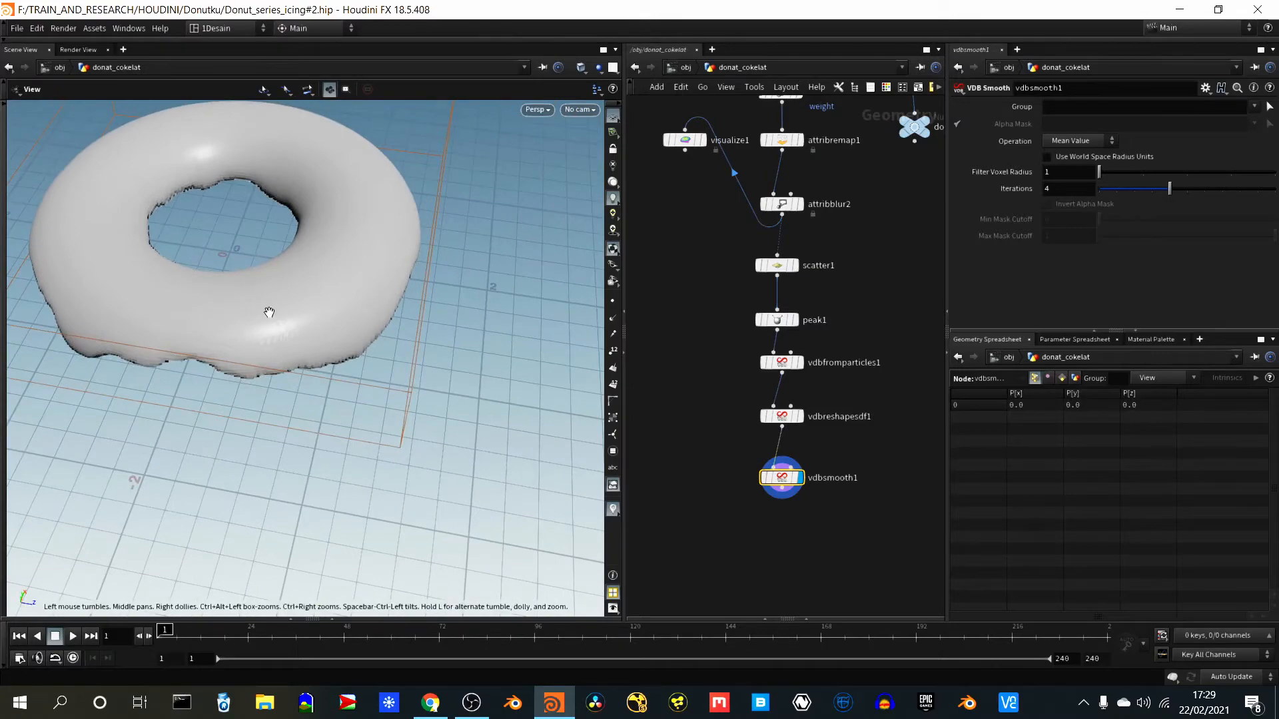
drag(267, 238, 362, 353)
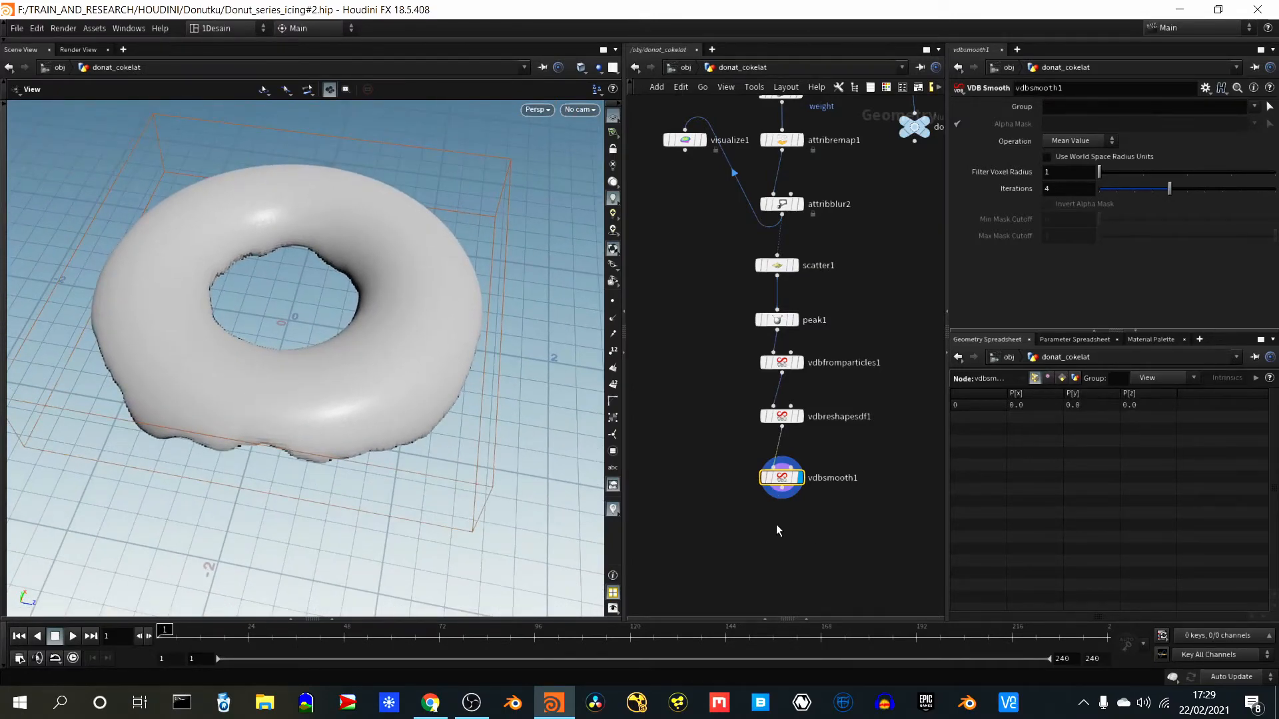
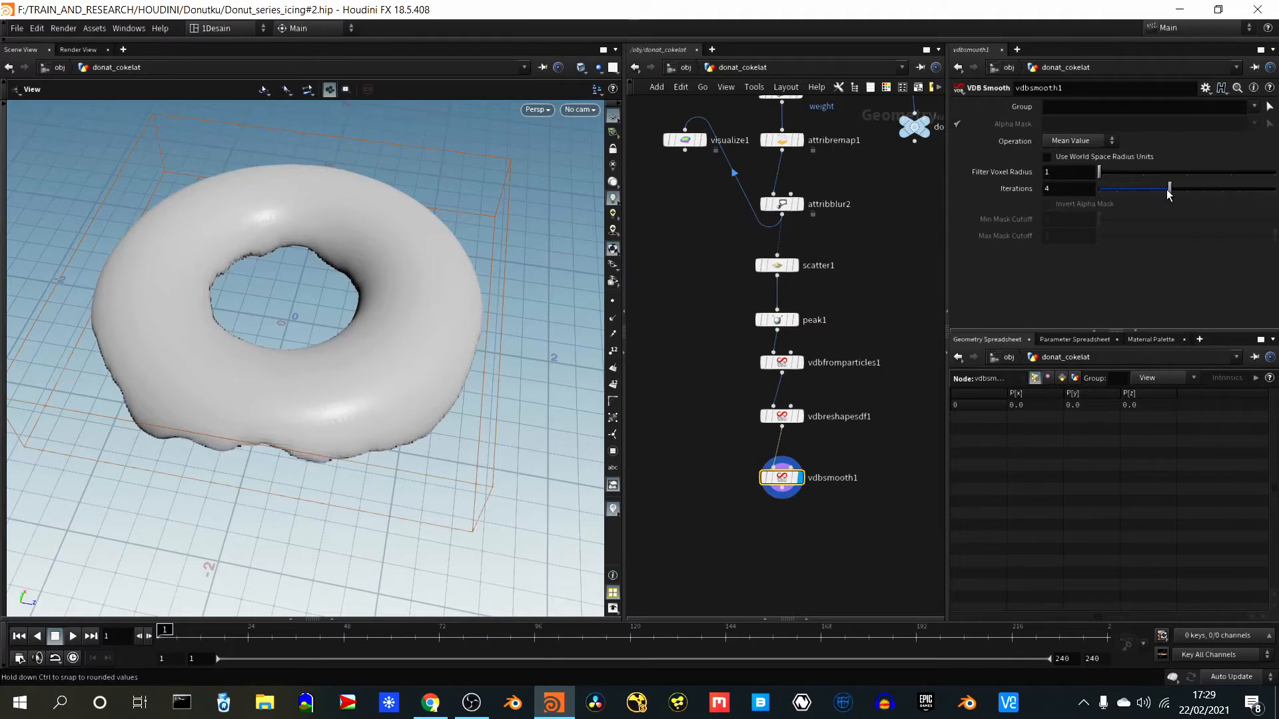
- Set vdbsmooth1 to 3 Iterations with a Filter Voxel Radius of 1
mouse_move(1168, 189)
mouse_down()
mouse_move(1222, 193)
mouse_move(1137, 191)
mouse_move(1154, 192)
mouse_up()
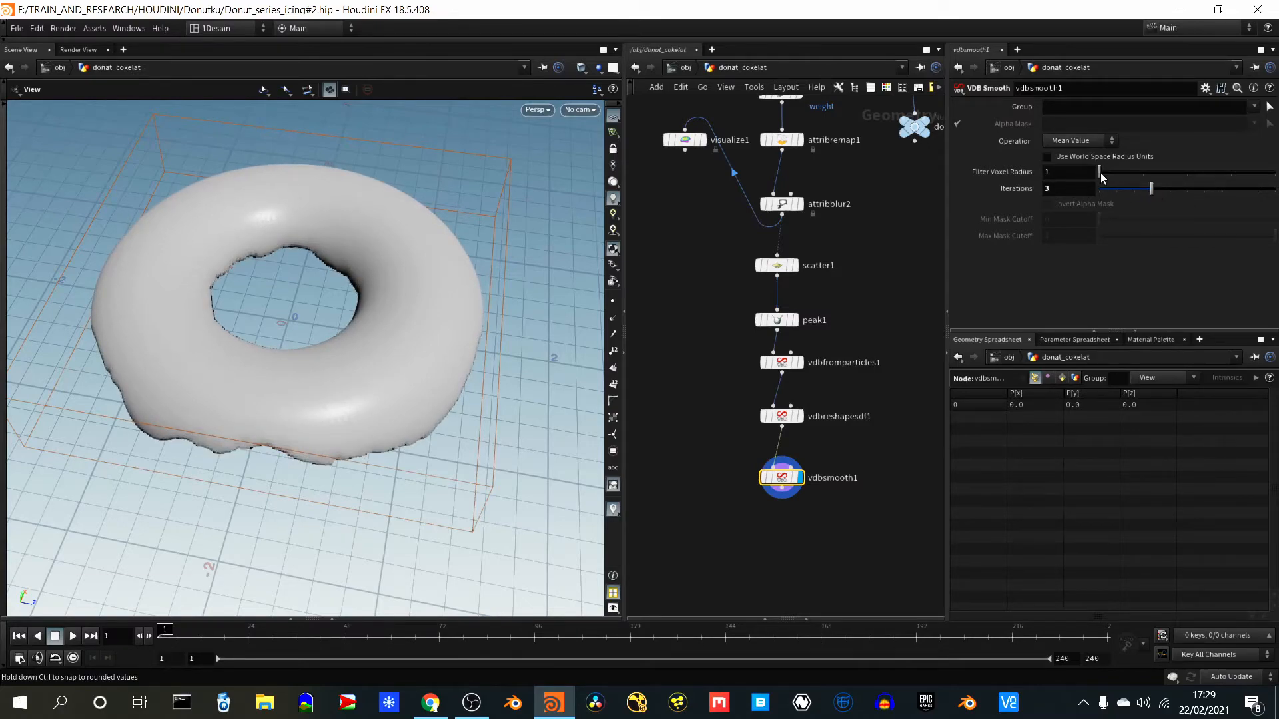
mouse_move(1117, 178)
mouse_down()
mouse_move(1160, 179)
mouse_move(1112, 167)
mouse_up()
mouse_move(1152, 189)
mouse_down()
mouse_move(1140, 192)
mouse_move(1268, 197)
mouse_move(1271, 217)
mouse_move(1212, 197)
mouse_move(1129, 199)
mouse_move(1152, 198)
mouse_up()
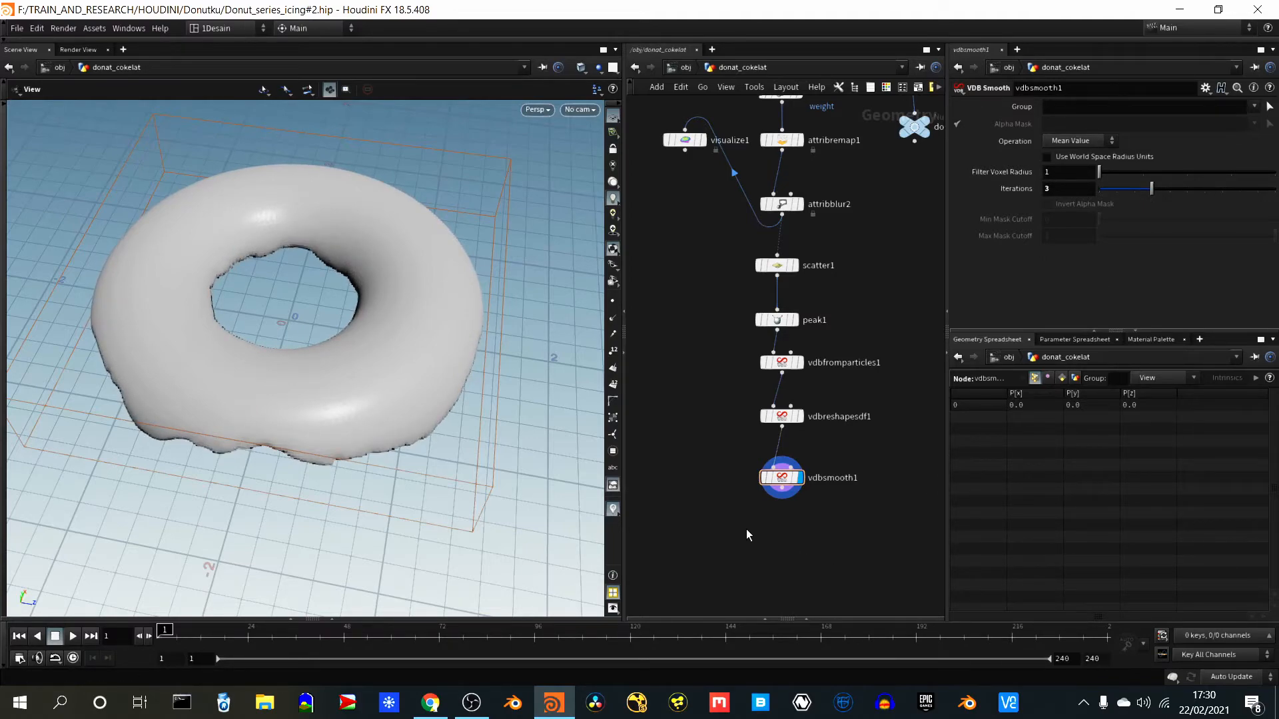
- Add a Convert VDB node below vdbsmooth1 and connect it to the smoothed output
key(Tab)
text(c)
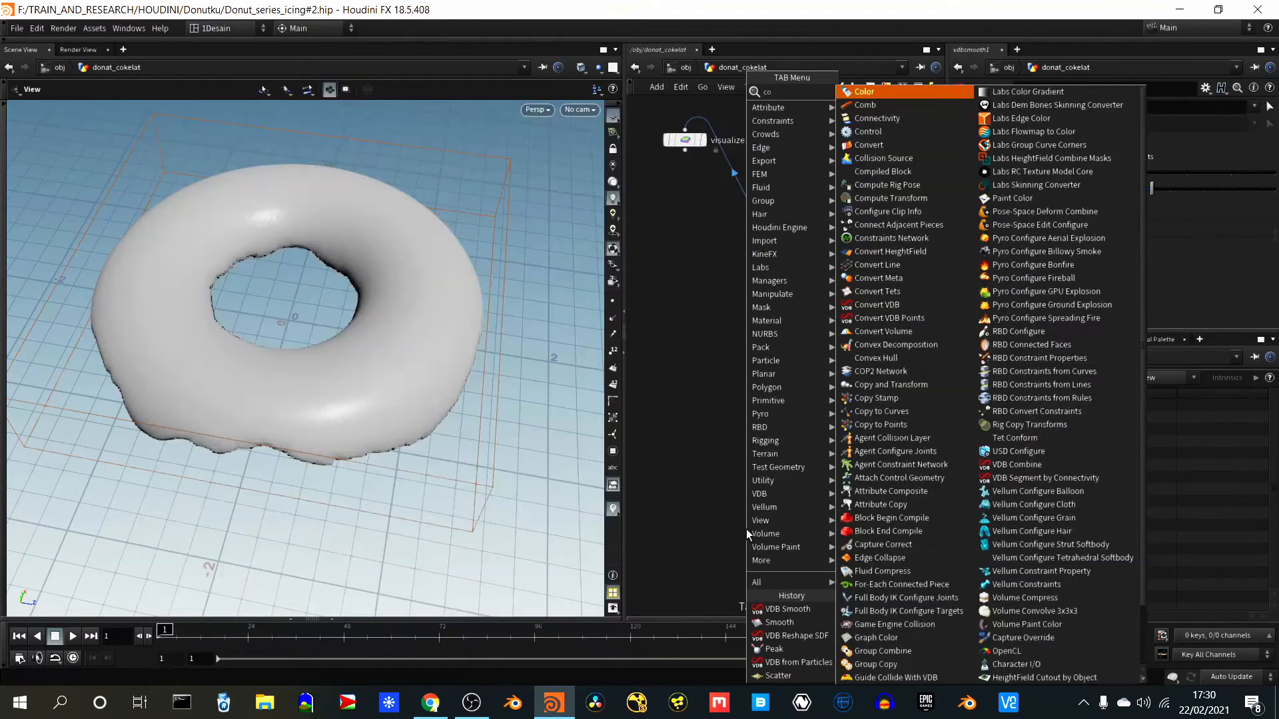
text(o)
key(BackSpace)
key(BackSpace)
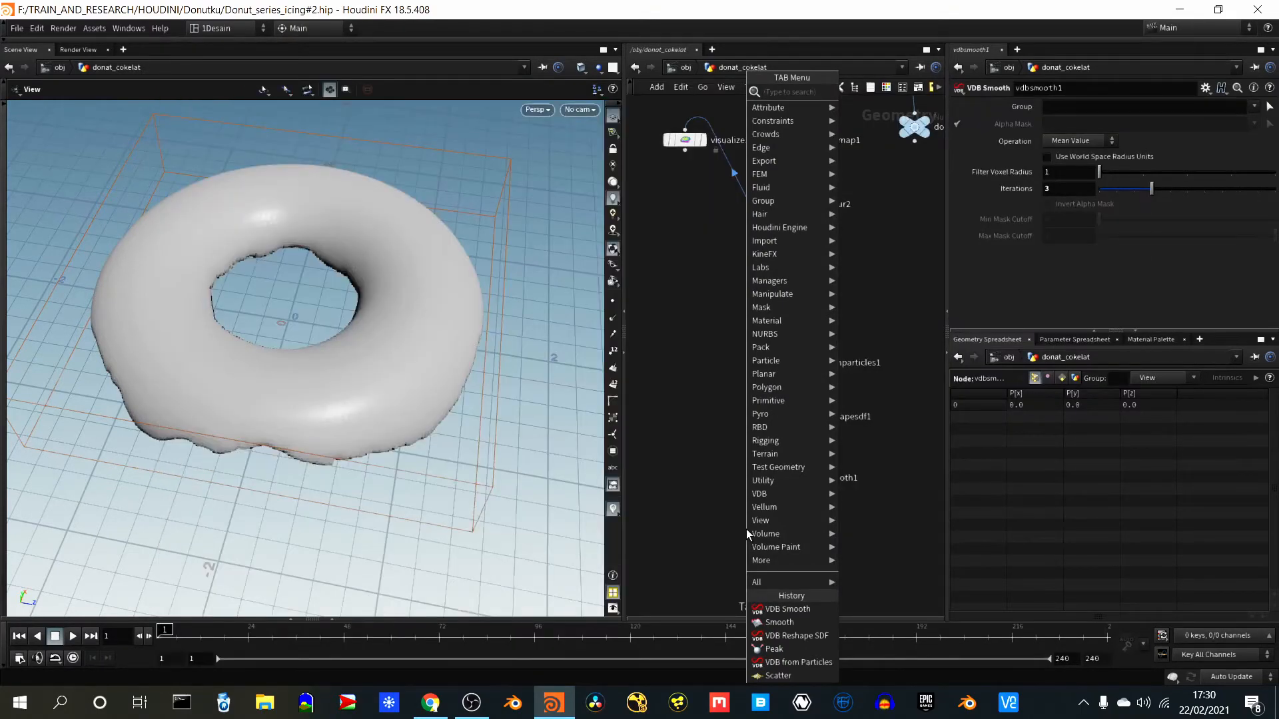
text(vdb)
text(con)
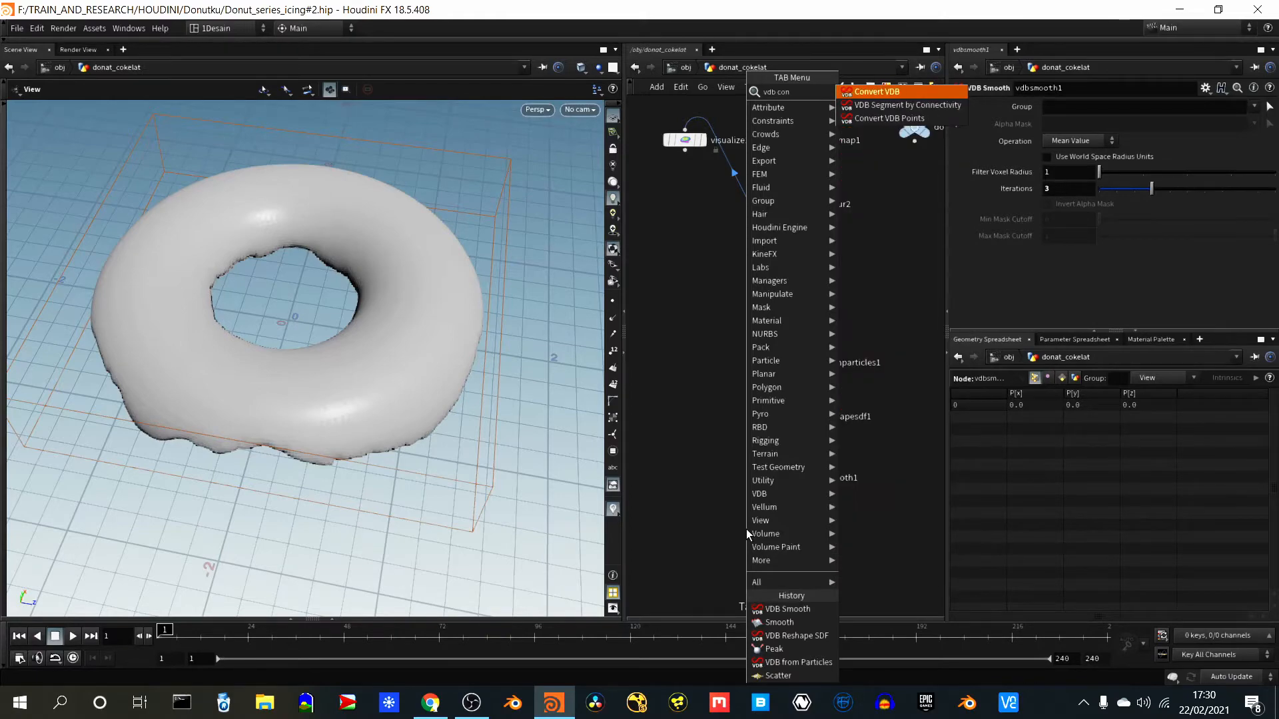
key(Return)
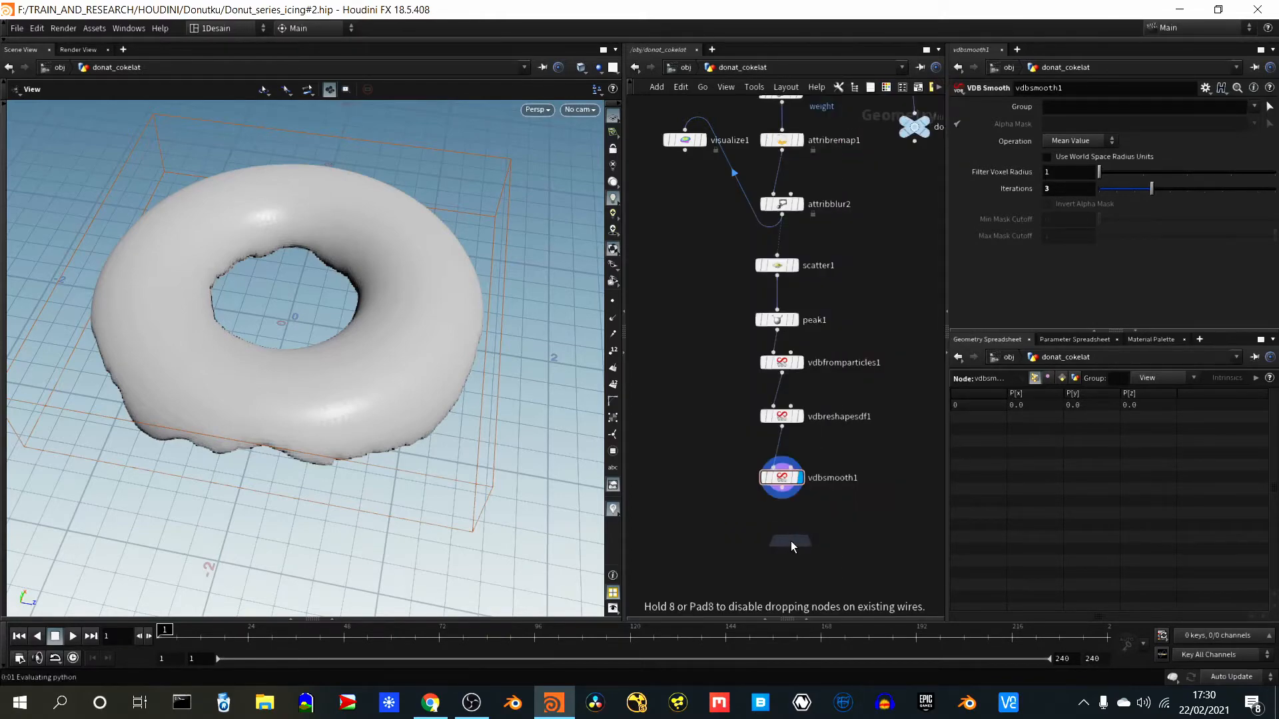
click(784, 541)
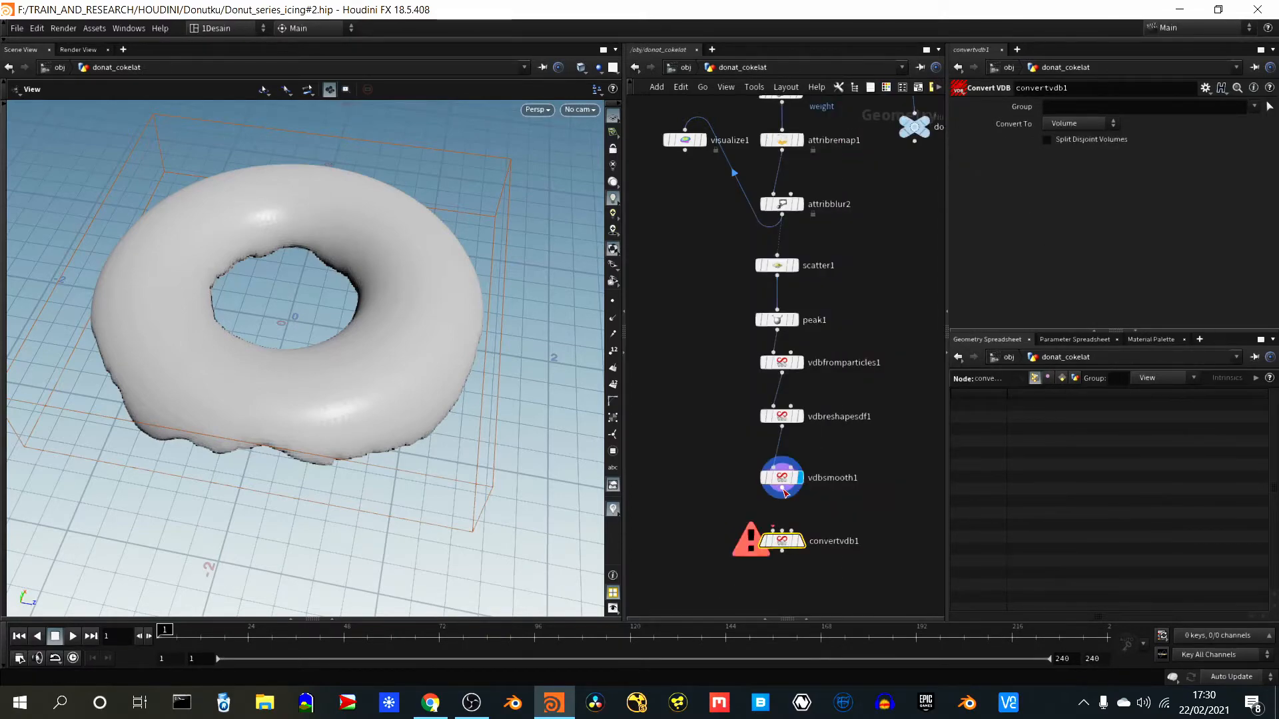
click(773, 531)
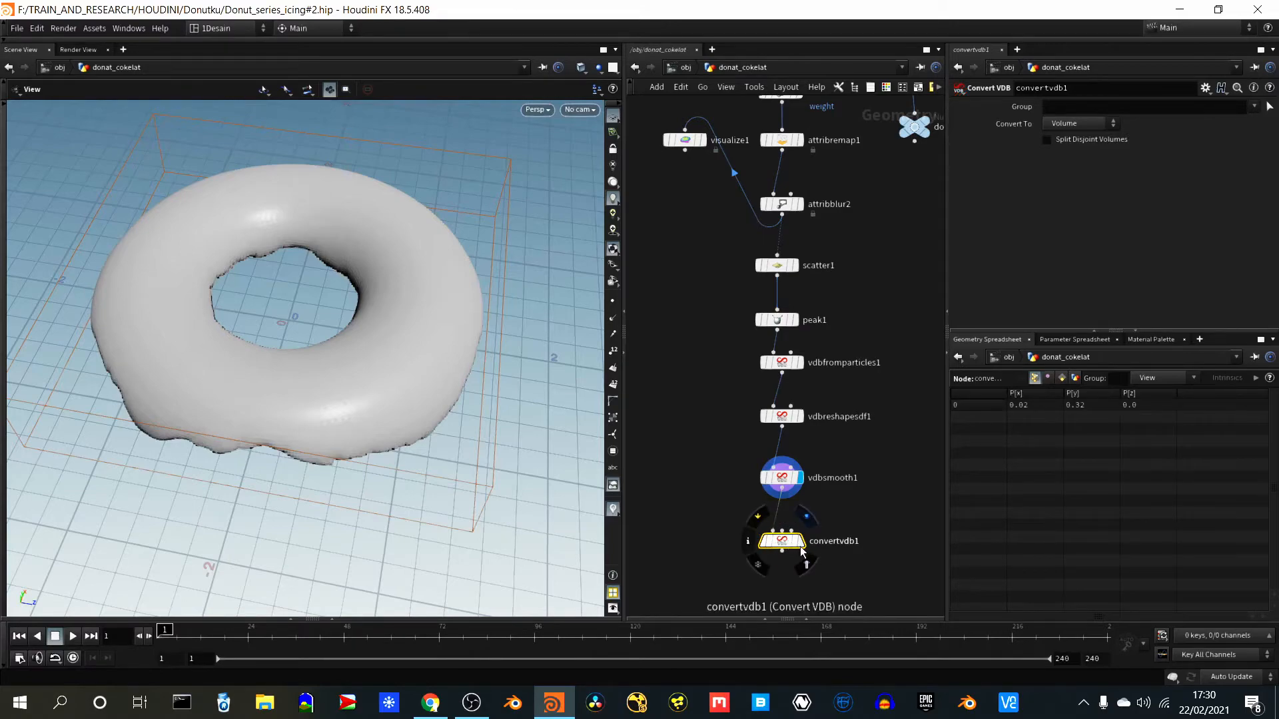
- Display convertvdb1, set Convert To to Polygons and inspect the icing mesh from several angles
click(801, 541)
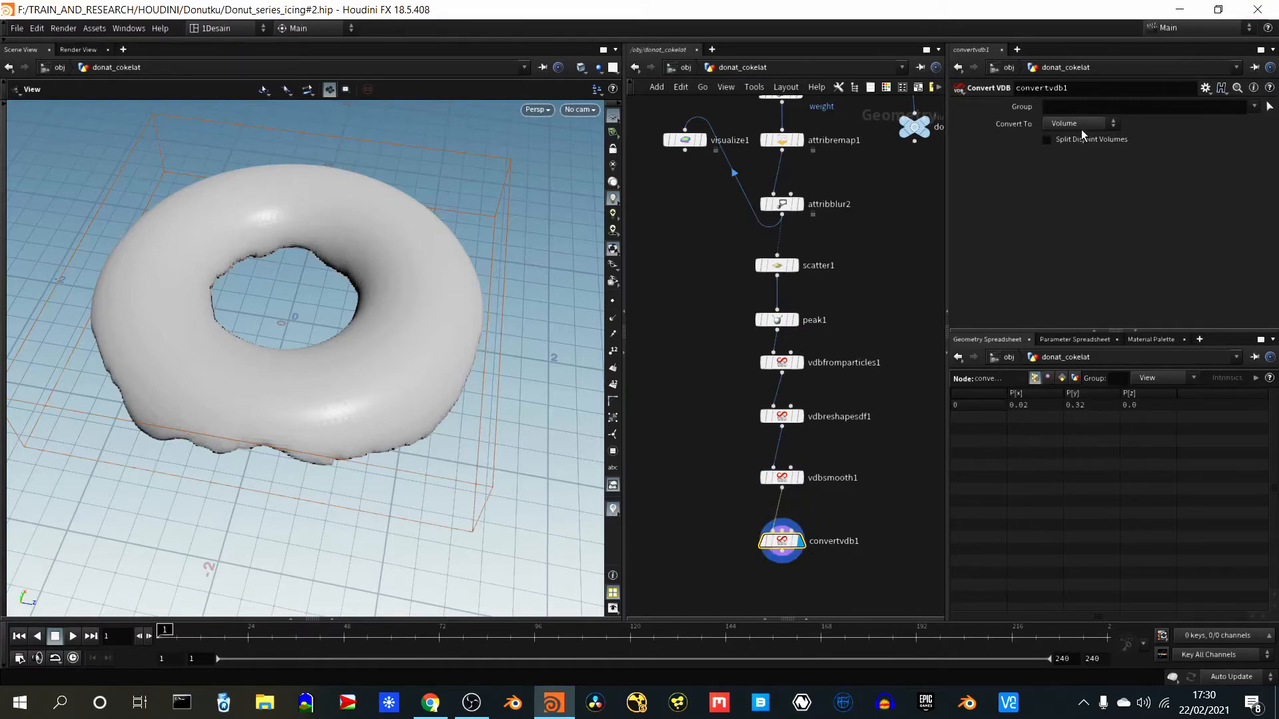
click(1072, 163)
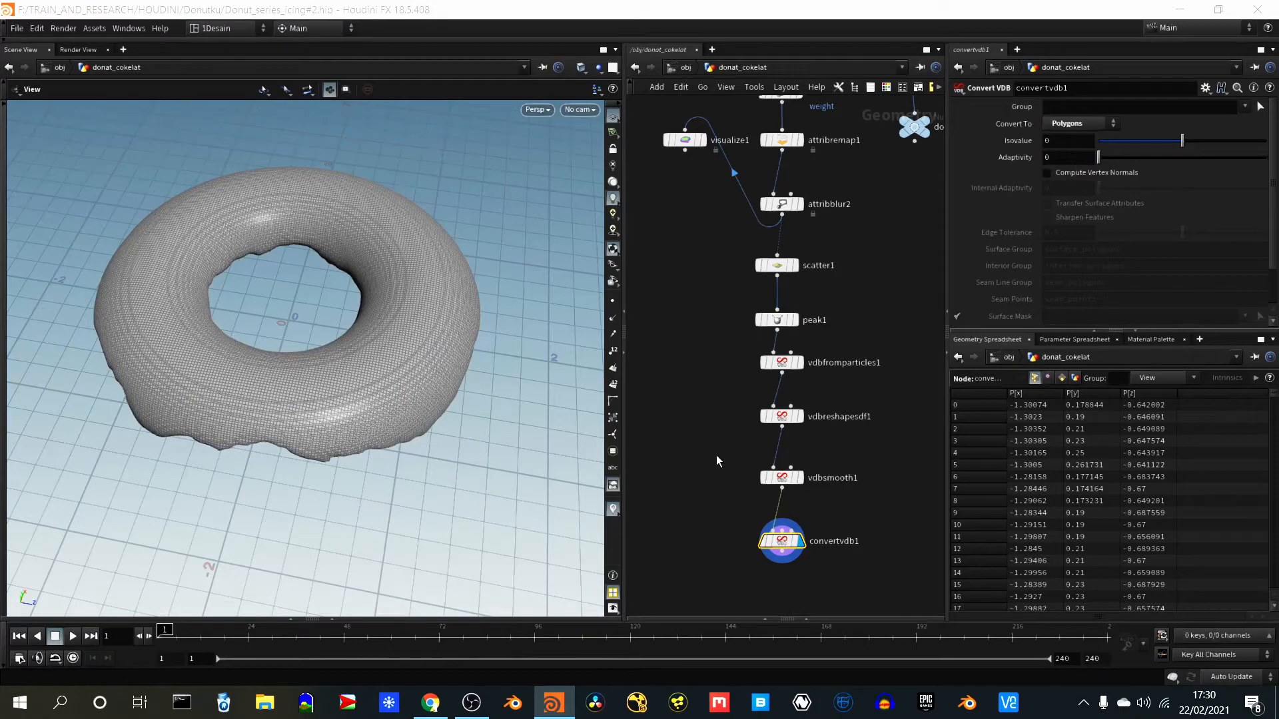
drag(366, 423, 389, 319)
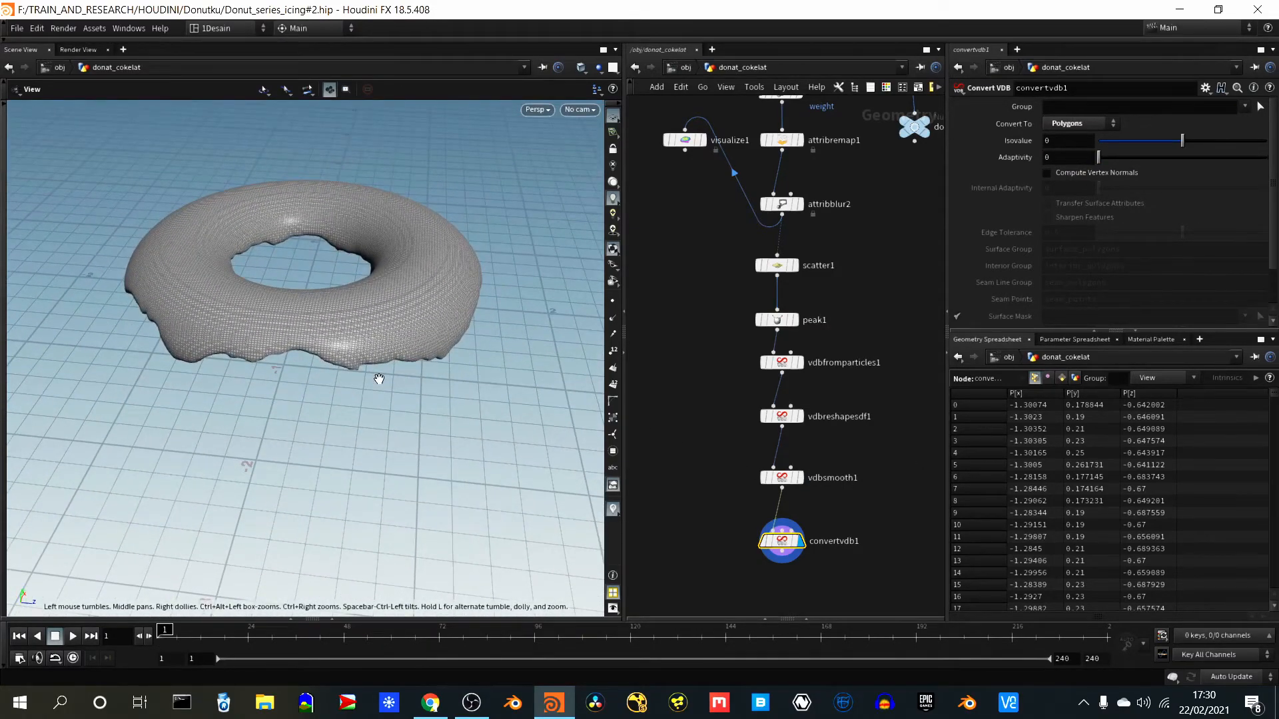
right_drag(359, 377, 326, 475)
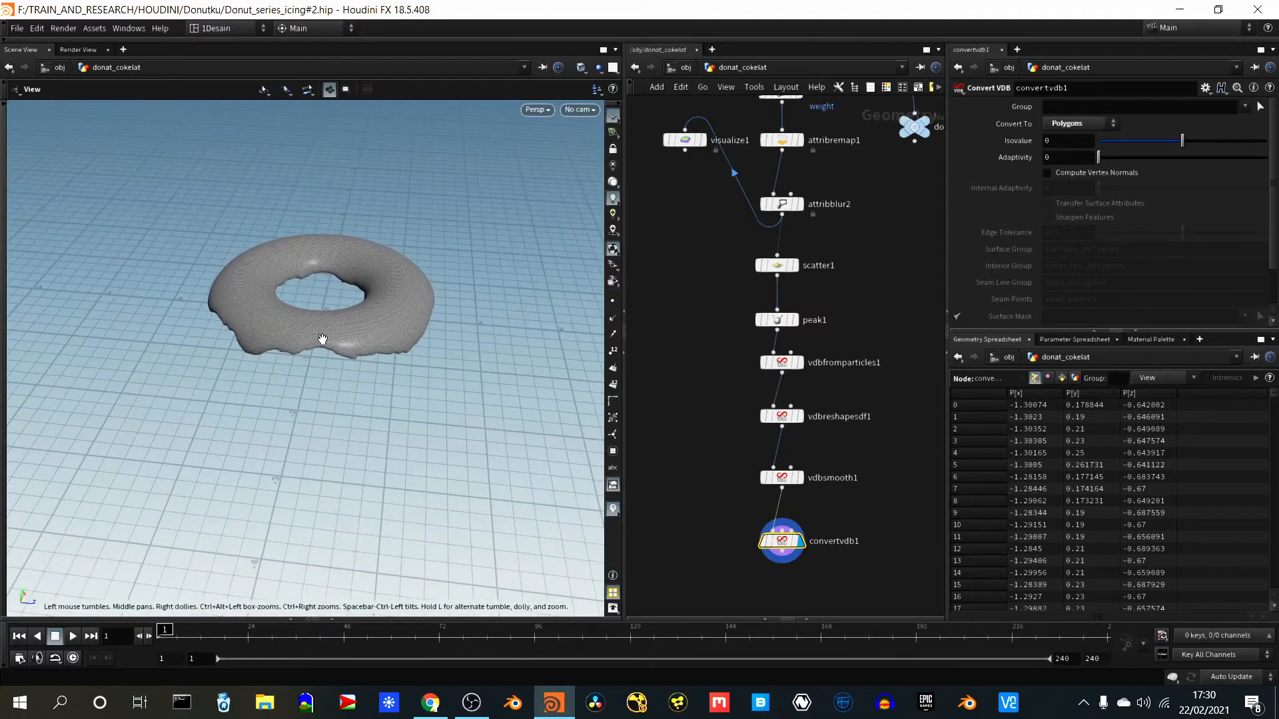
drag(323, 339, 328, 406)
drag(351, 294, 345, 436)
right_drag(352, 470, 366, 397)
drag(366, 397, 306, 442)
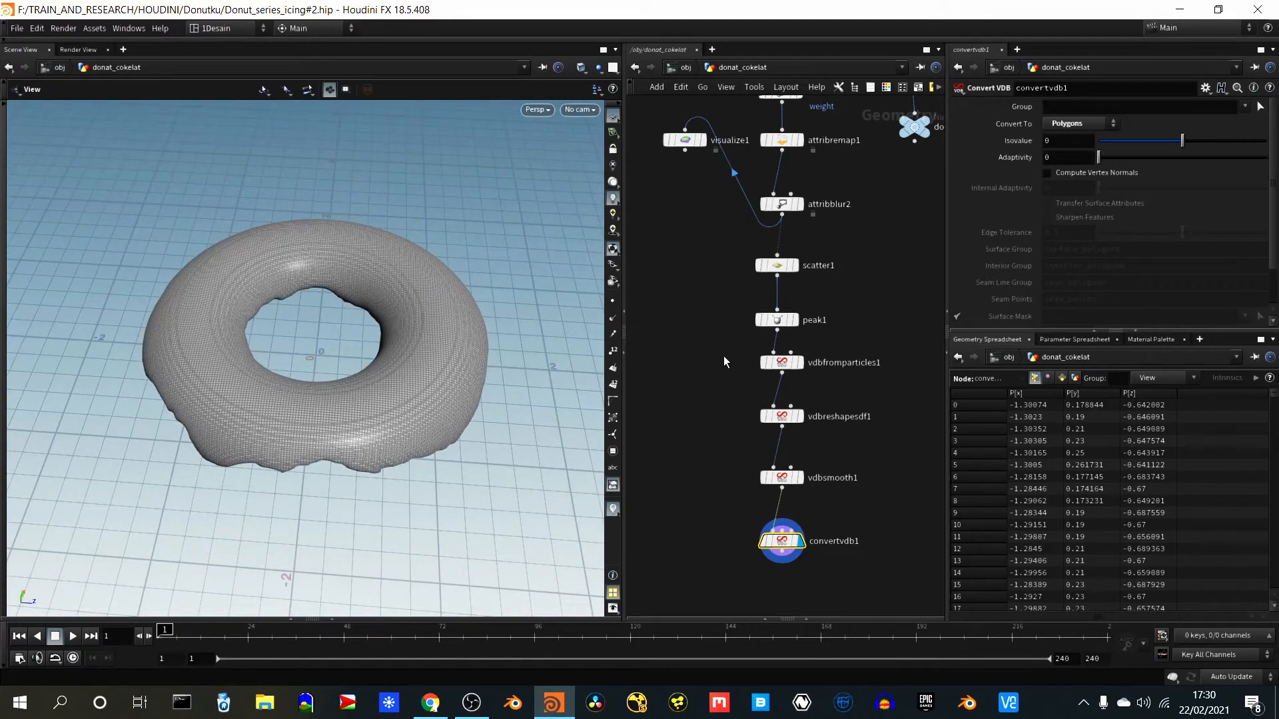
- Template the subdivide1 dough node and check how the icing sits over the dough
scroll(724, 355, down, 5)
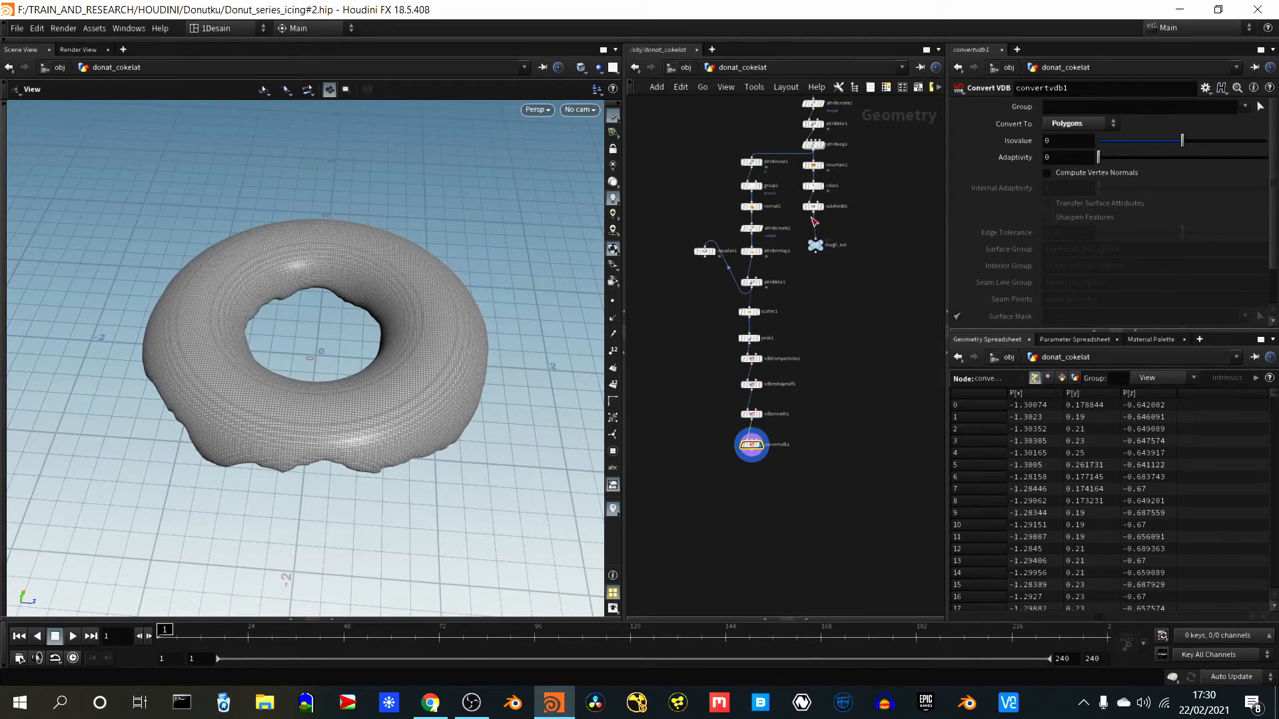
mouse_move(821, 269)
scroll(823, 333, up, 5)
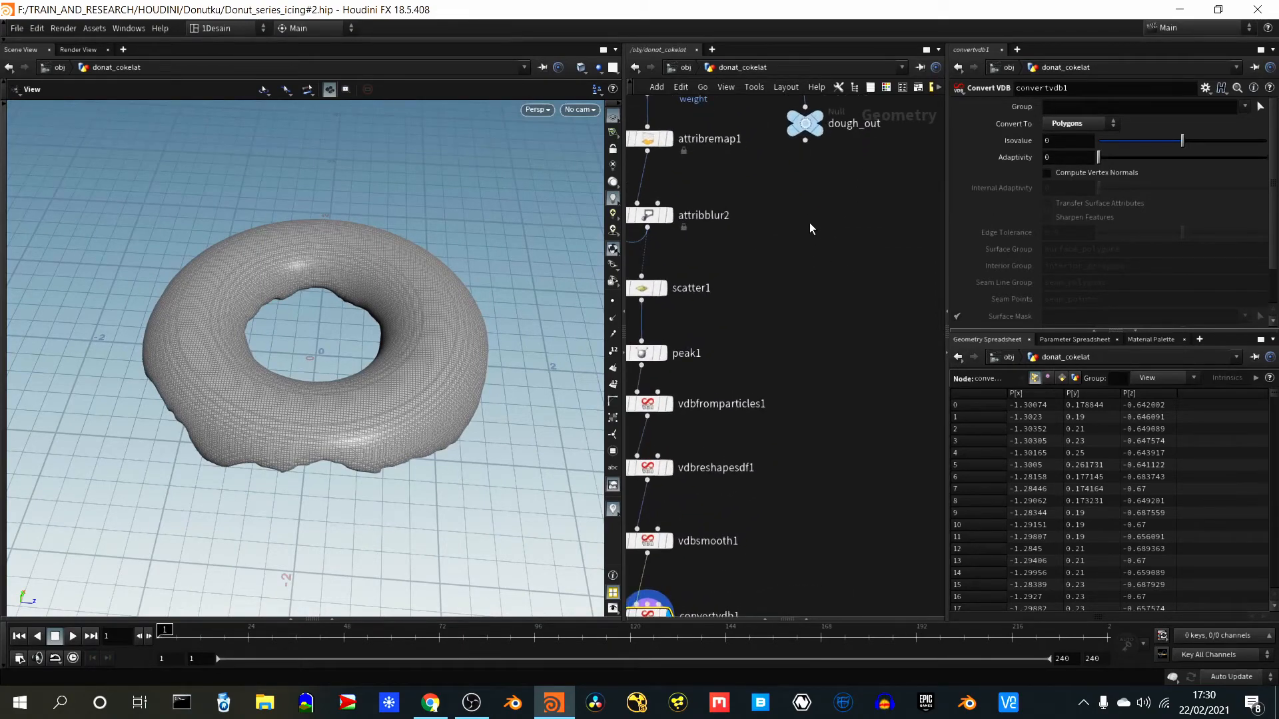
middle_drag(807, 209, 838, 419)
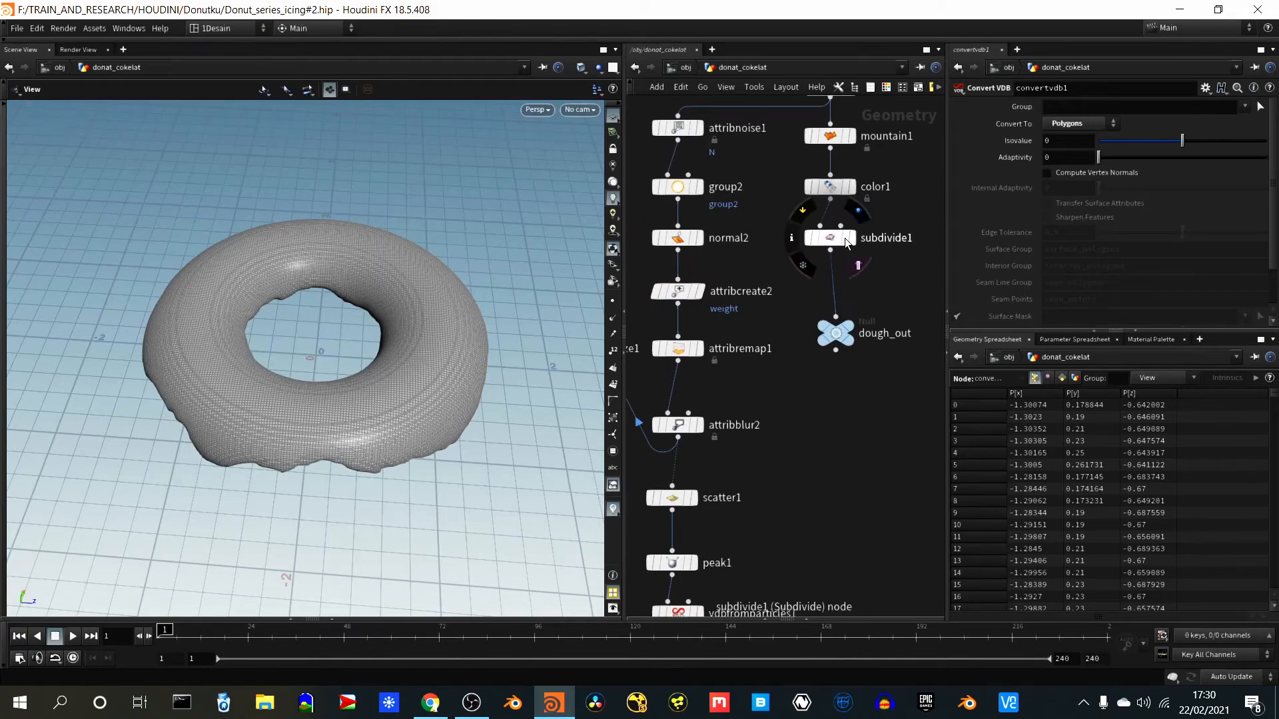
click(846, 238)
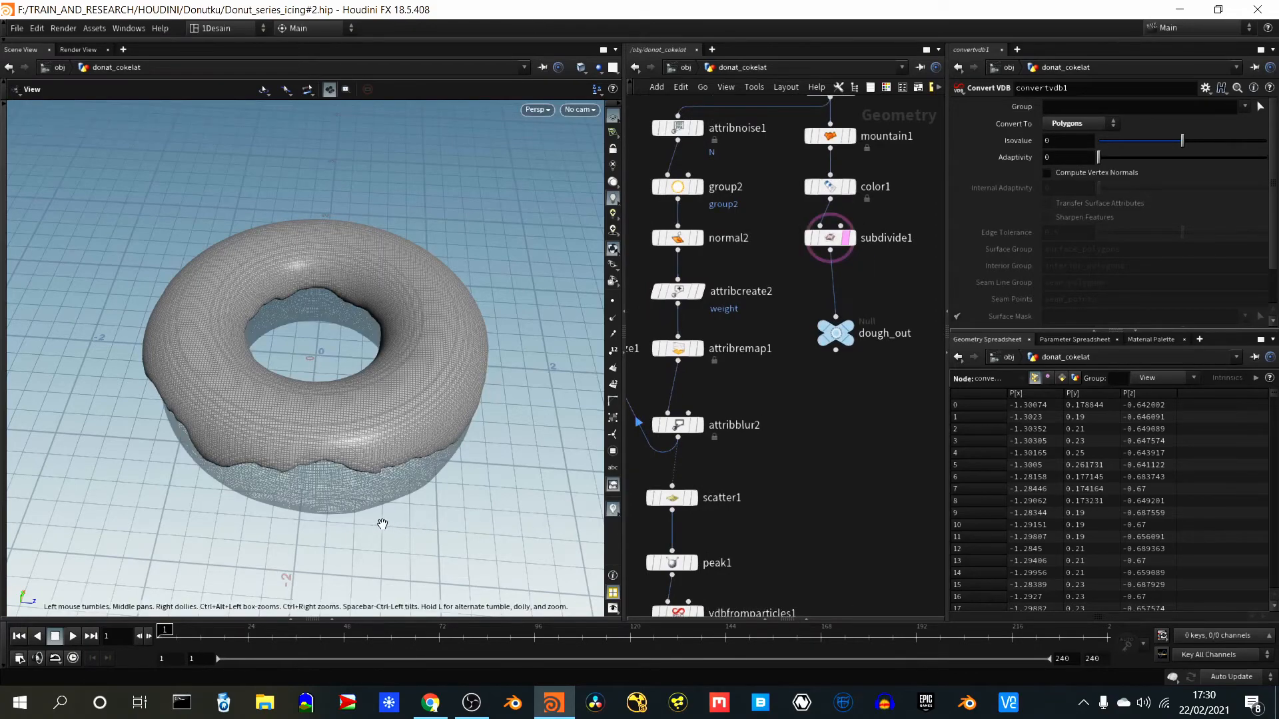
drag(382, 524, 423, 523)
scroll(822, 494, up, 2)
- Add a Normal node below convertvdb1 and connect it to the converted polygons
middle_drag(813, 490, 885, 394)
scroll(873, 417, up, 2)
right_drag(868, 368, 848, 483)
scroll(880, 538, down, 1)
scroll(880, 537, up, 4)
middle_drag(883, 538, 886, 480)
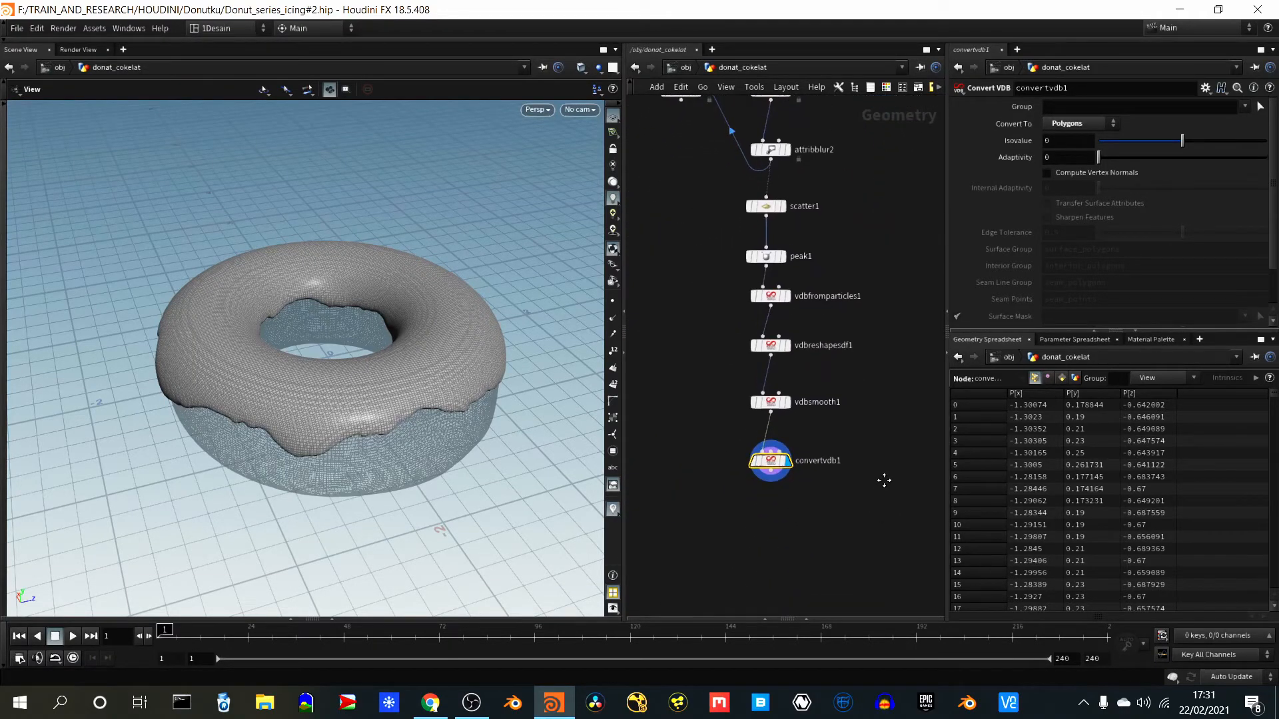
scroll(884, 488, down, 1)
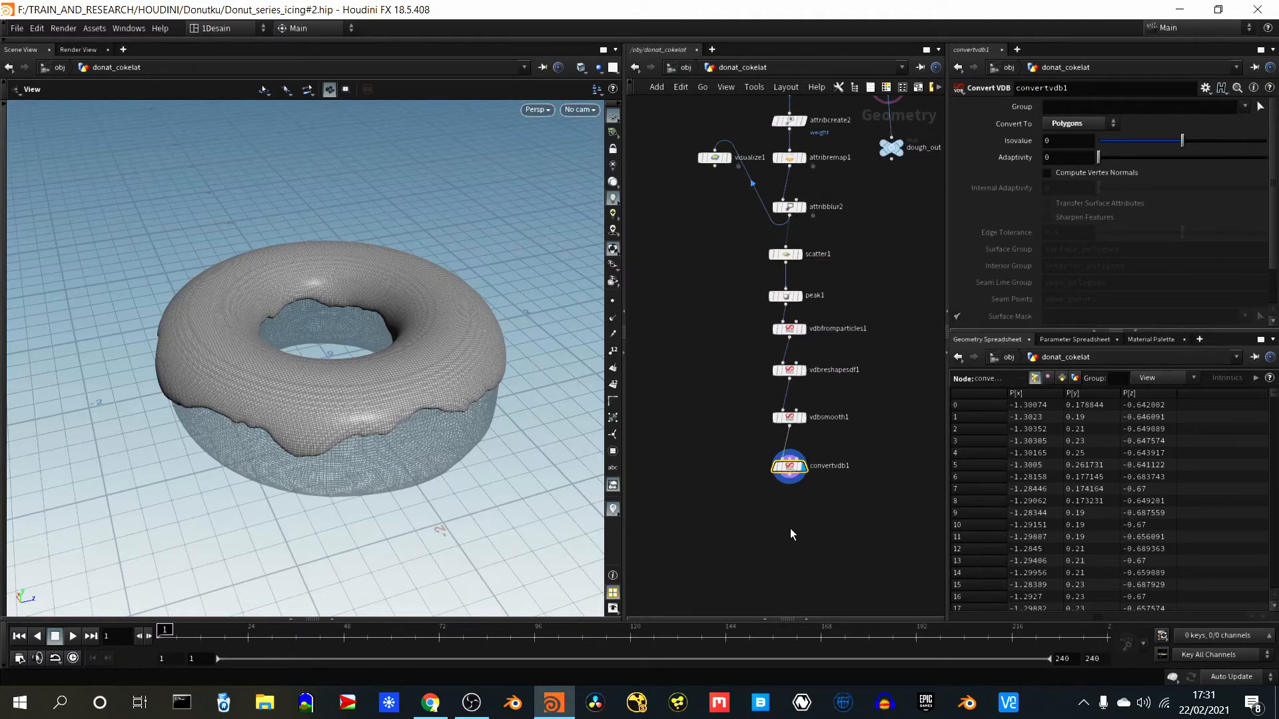
key(Tab)
text(norm)
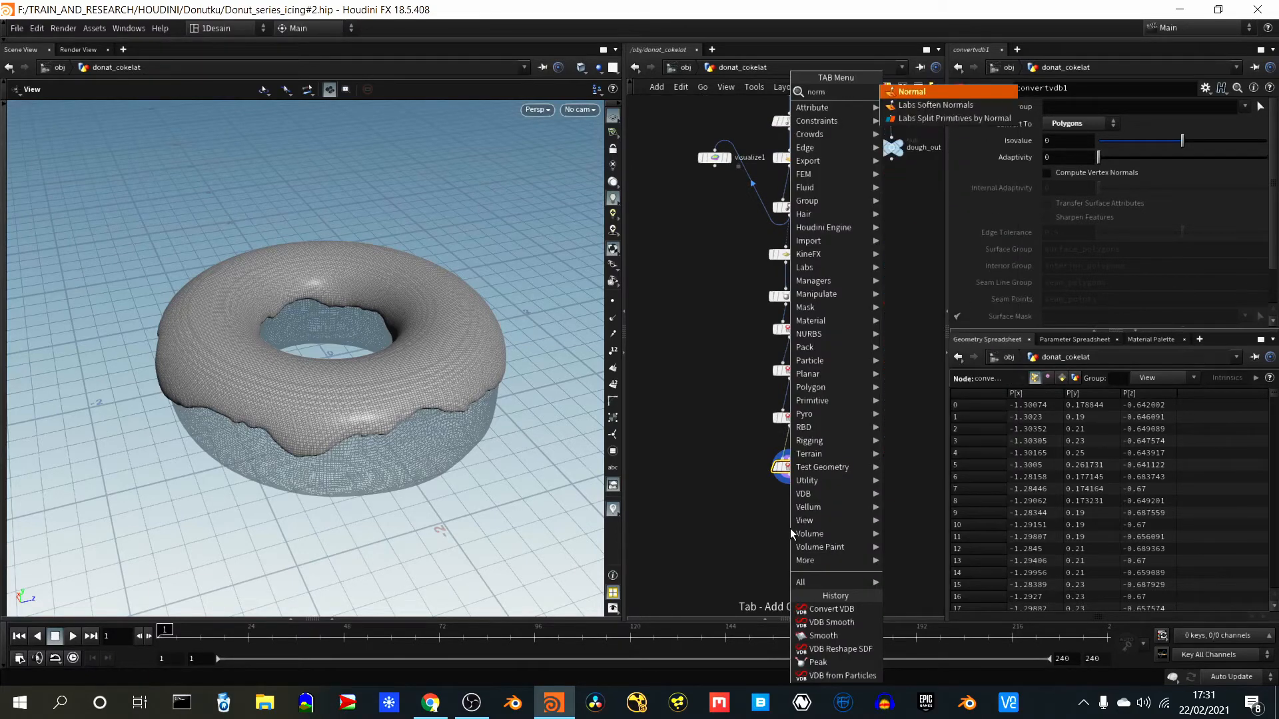
key(Return)
click(790, 529)
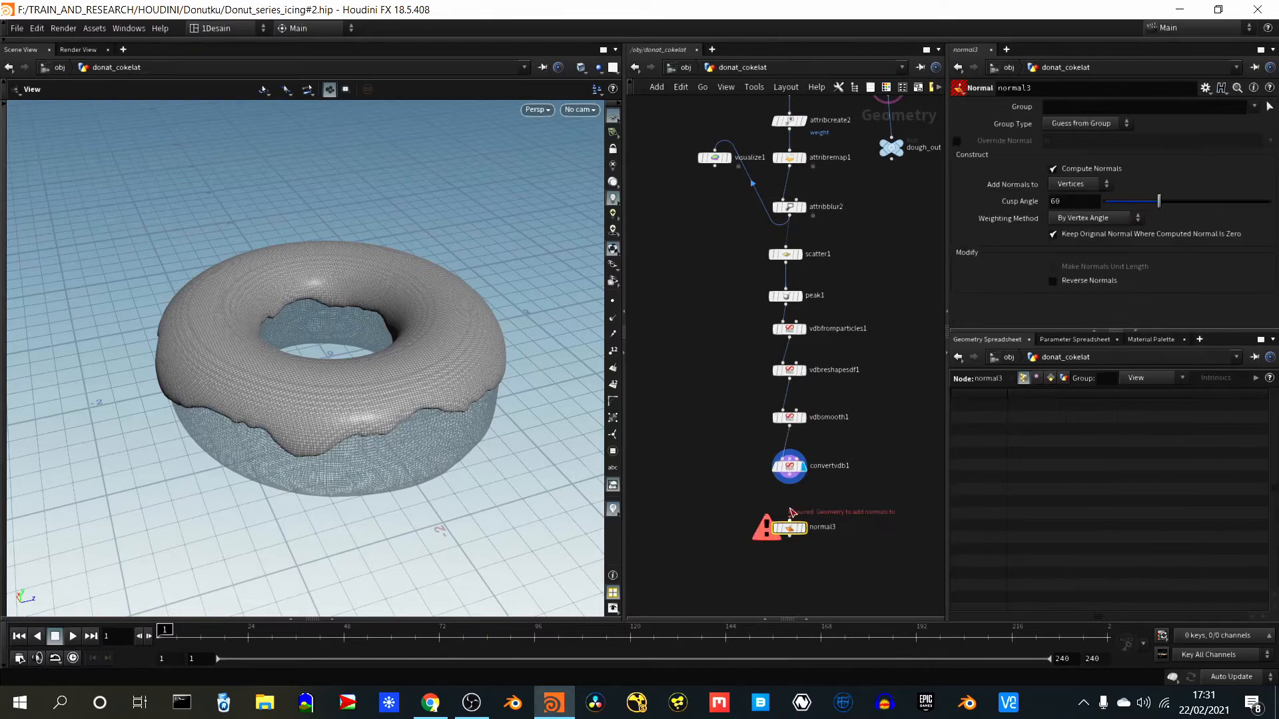
drag(788, 478, 789, 522)
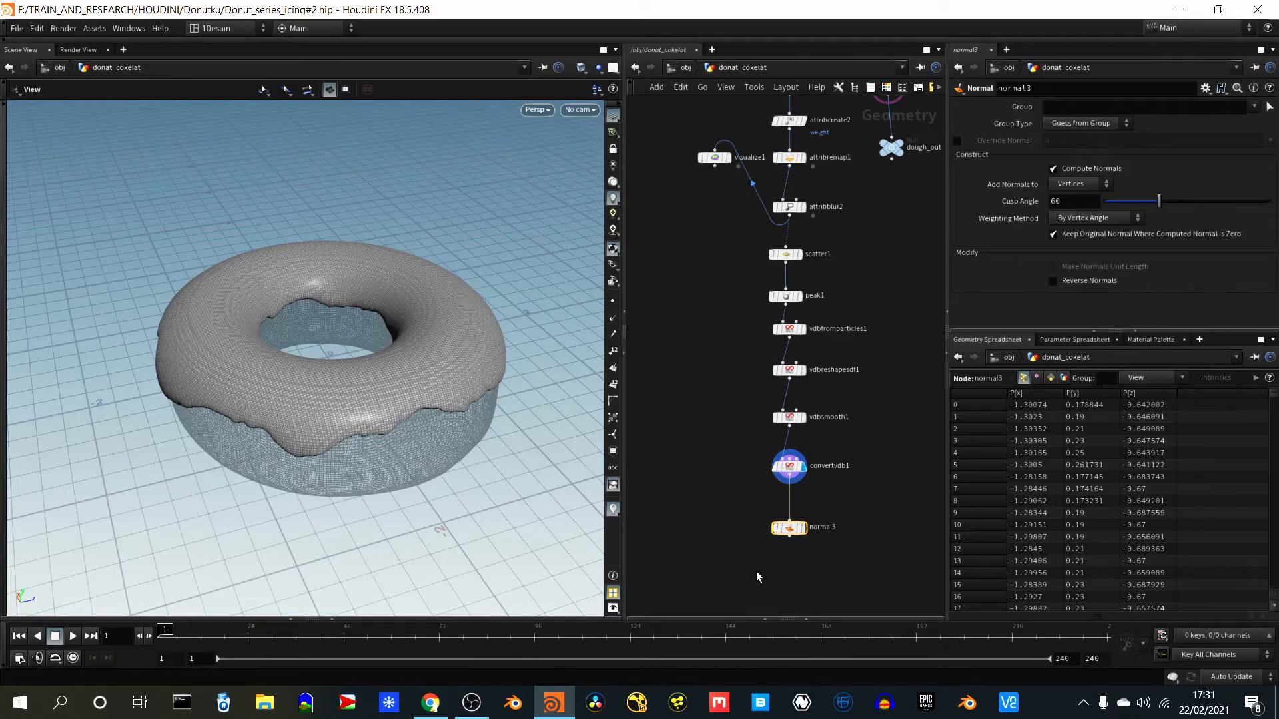
- Add a Null node below normal3 and connect it to normal3's output
middle_drag(761, 576, 740, 442)
key(Tab)
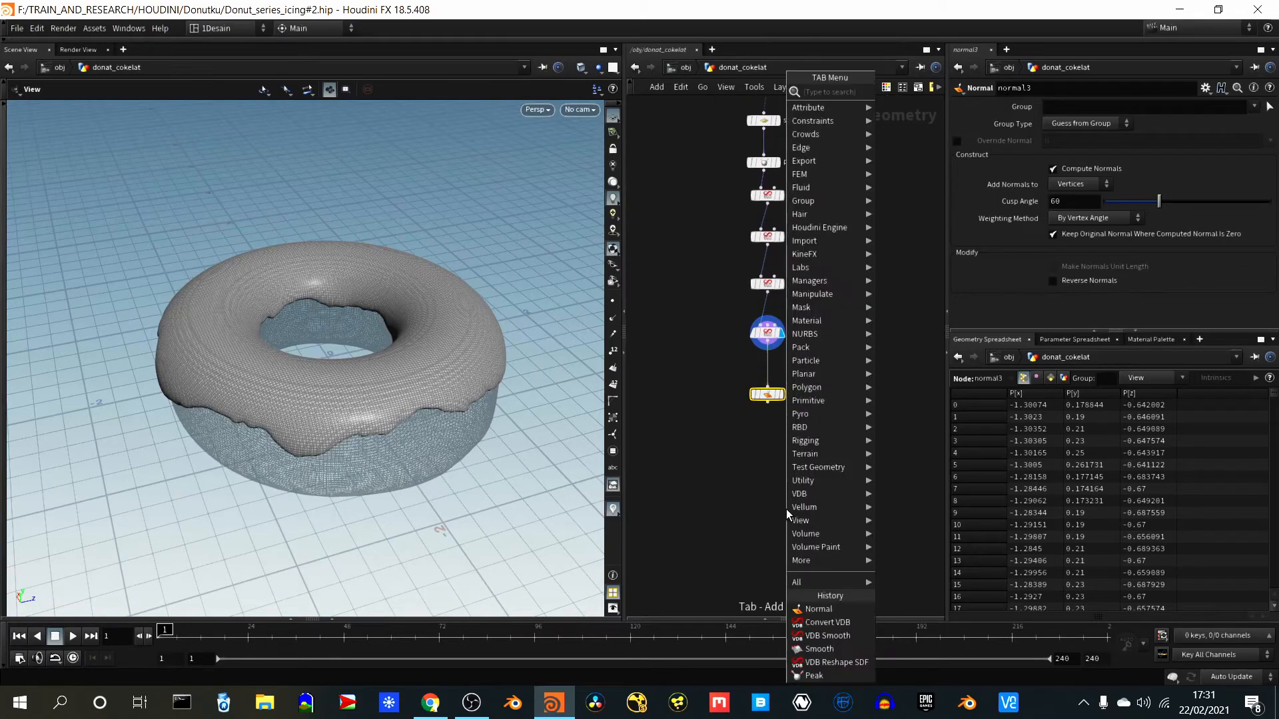
text(nul)
key(Return)
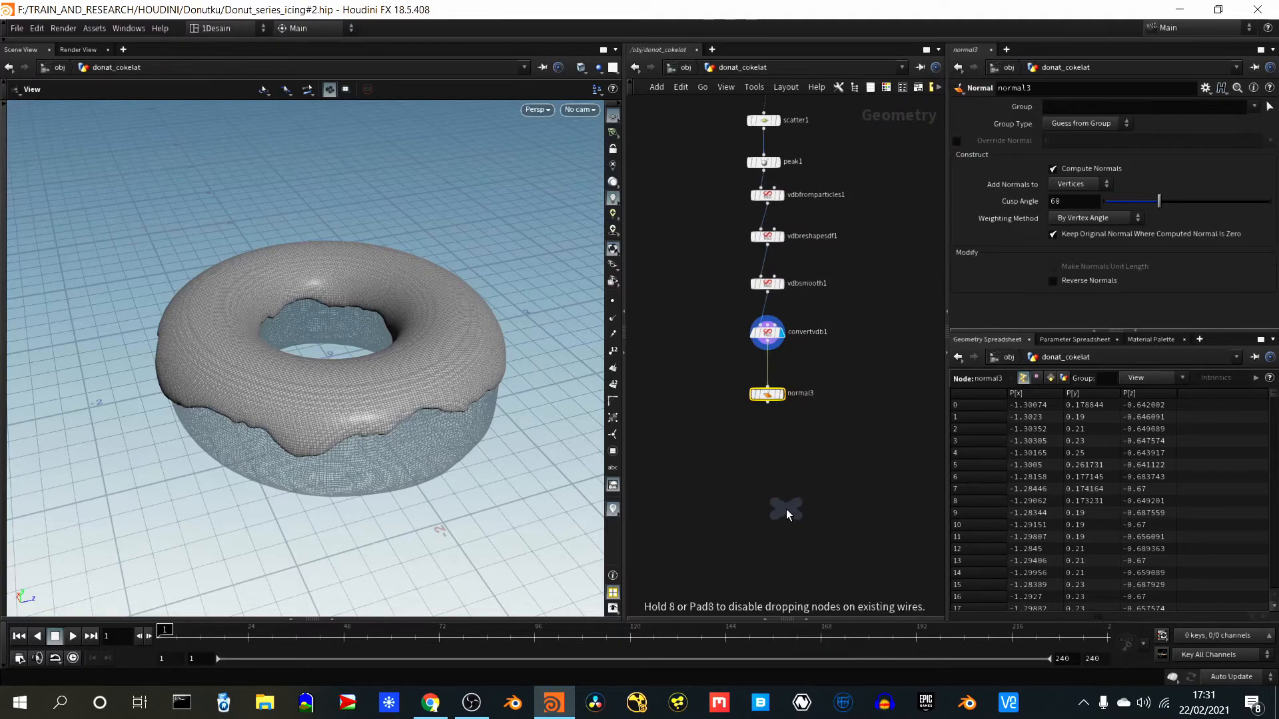
click(765, 461)
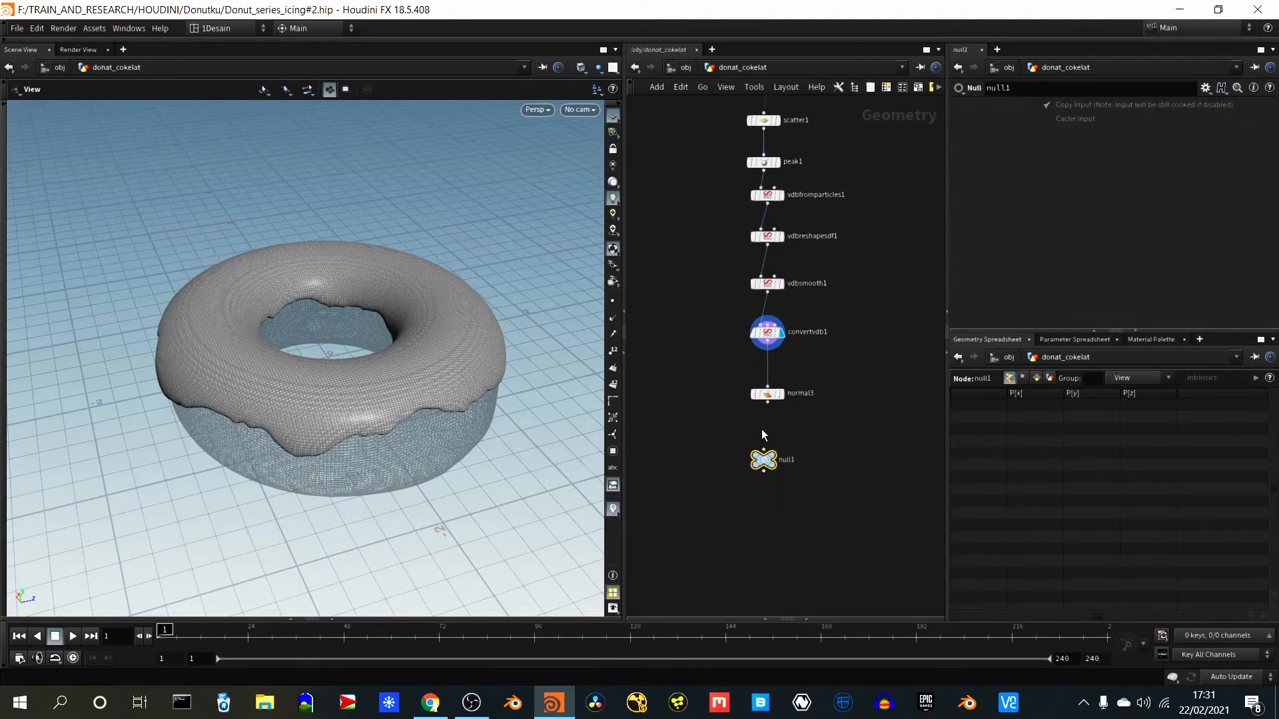
drag(768, 402, 763, 450)
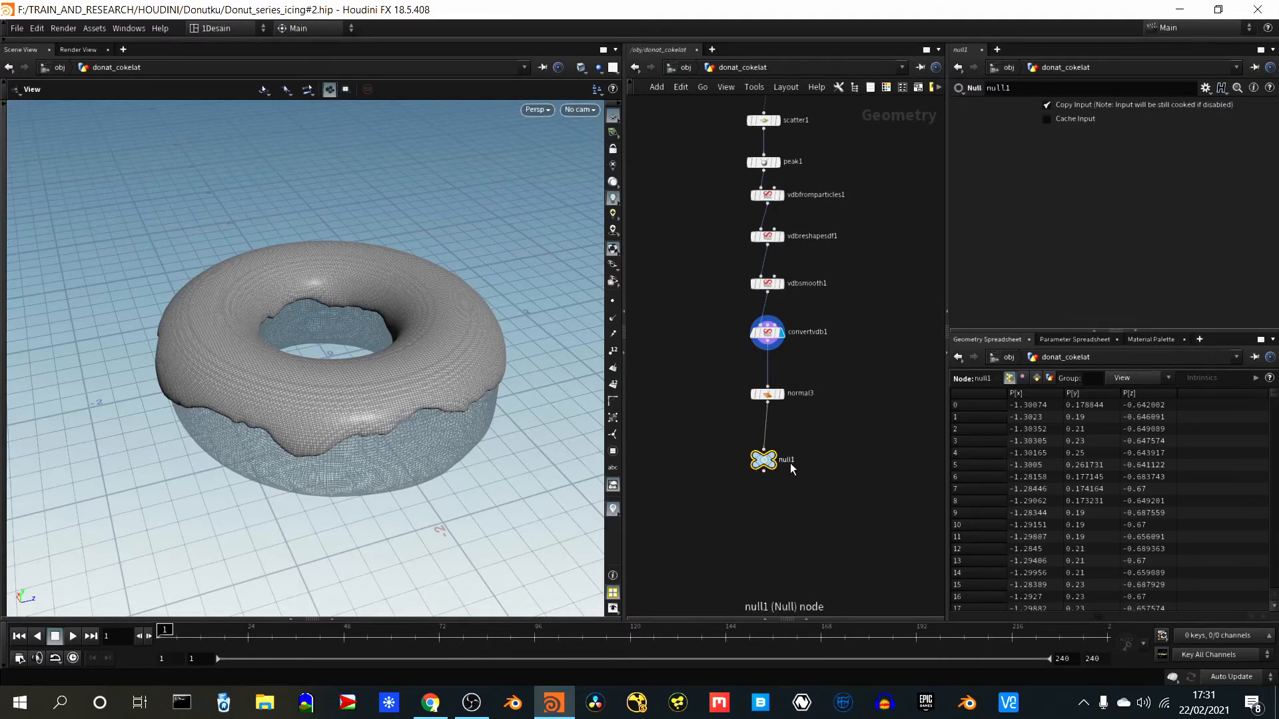
- Rename the new Null node icing_out and align it under the node chain
double_click(790, 461)
text(icing)
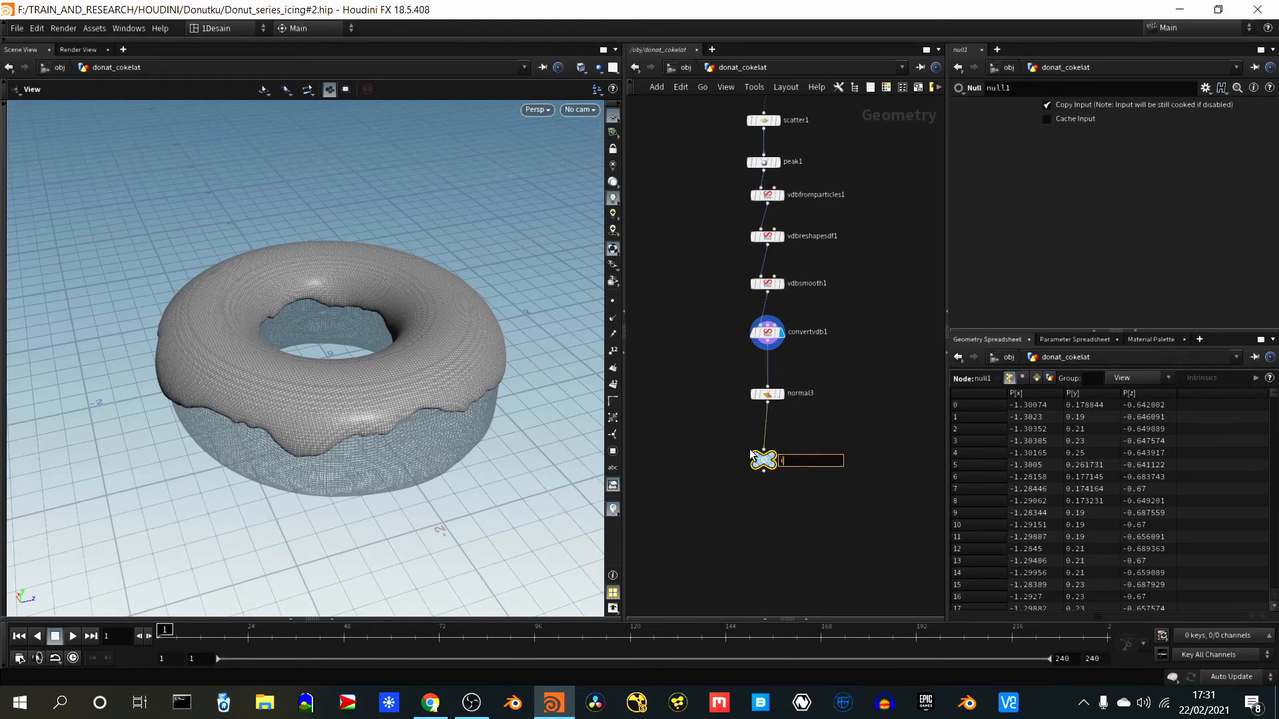
text(_out)
key(Return)
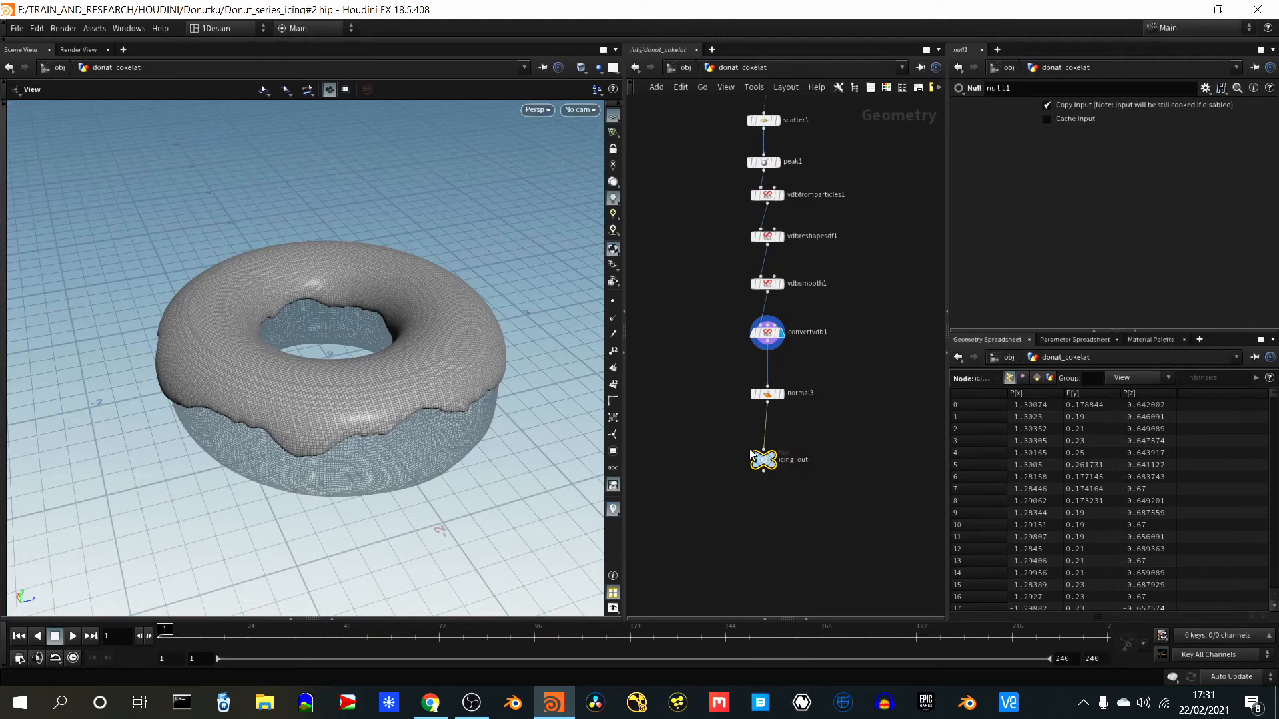
drag(761, 461, 765, 462)
- Move normal3 closer to convertvdb1 and insert a Color node on the wire between normal3 and icing_out
scroll(709, 393, up, 5)
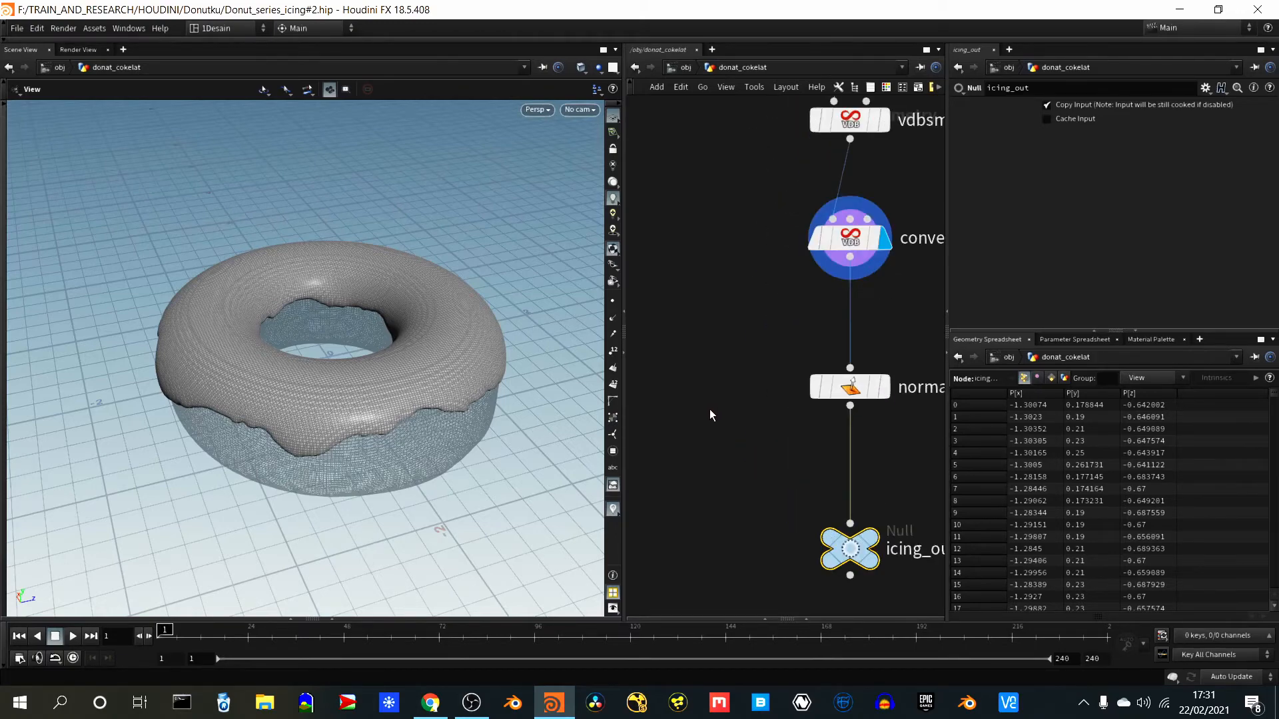
drag(809, 393, 810, 357)
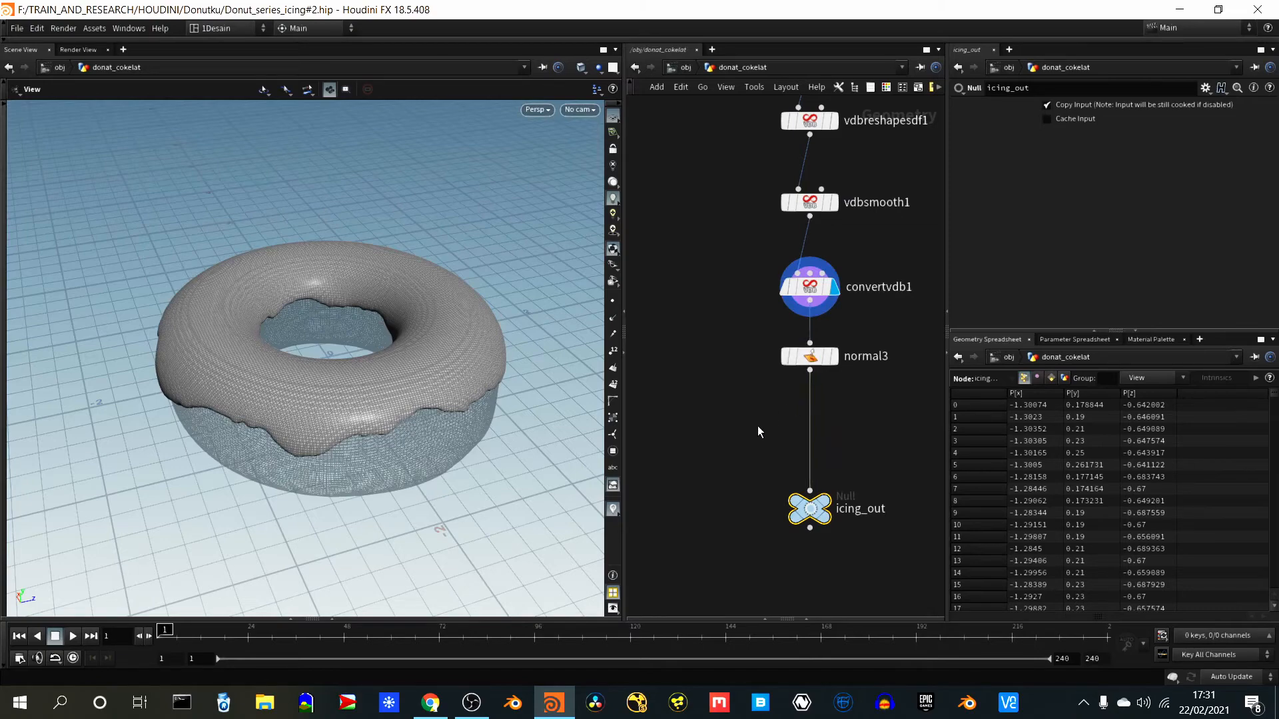
key(Tab)
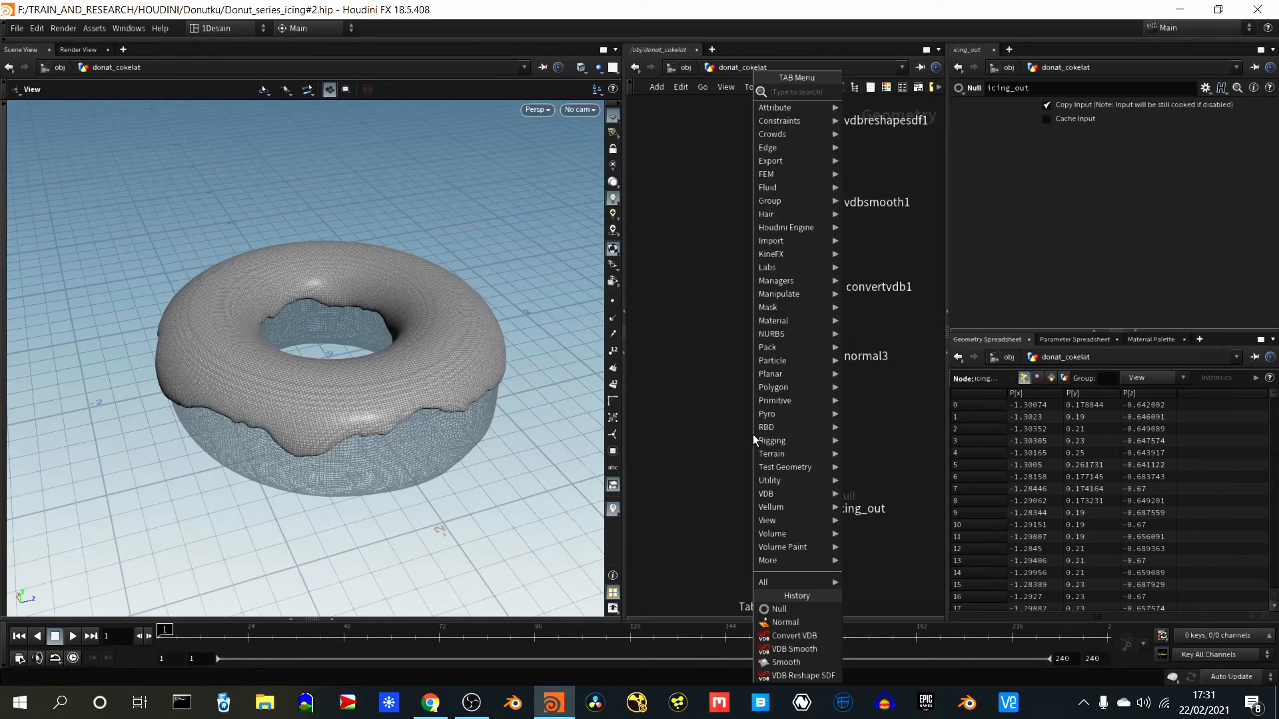
text(colo)
key(Return)
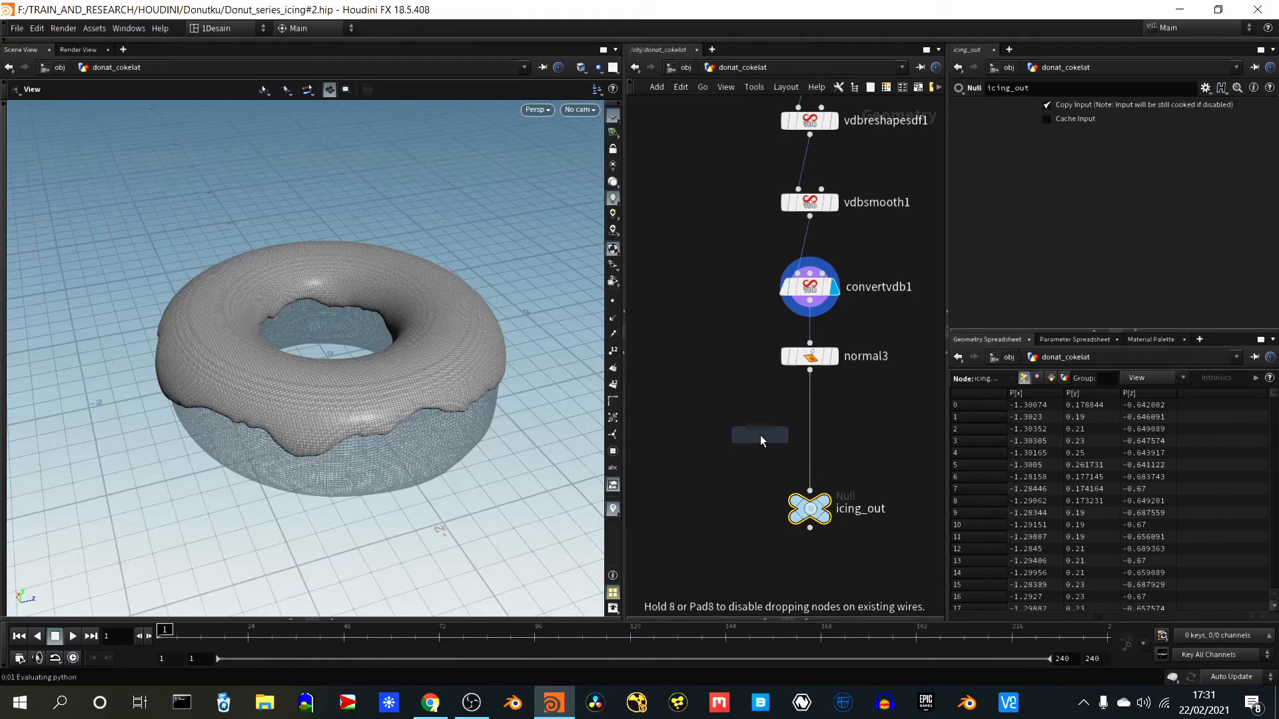
click(813, 433)
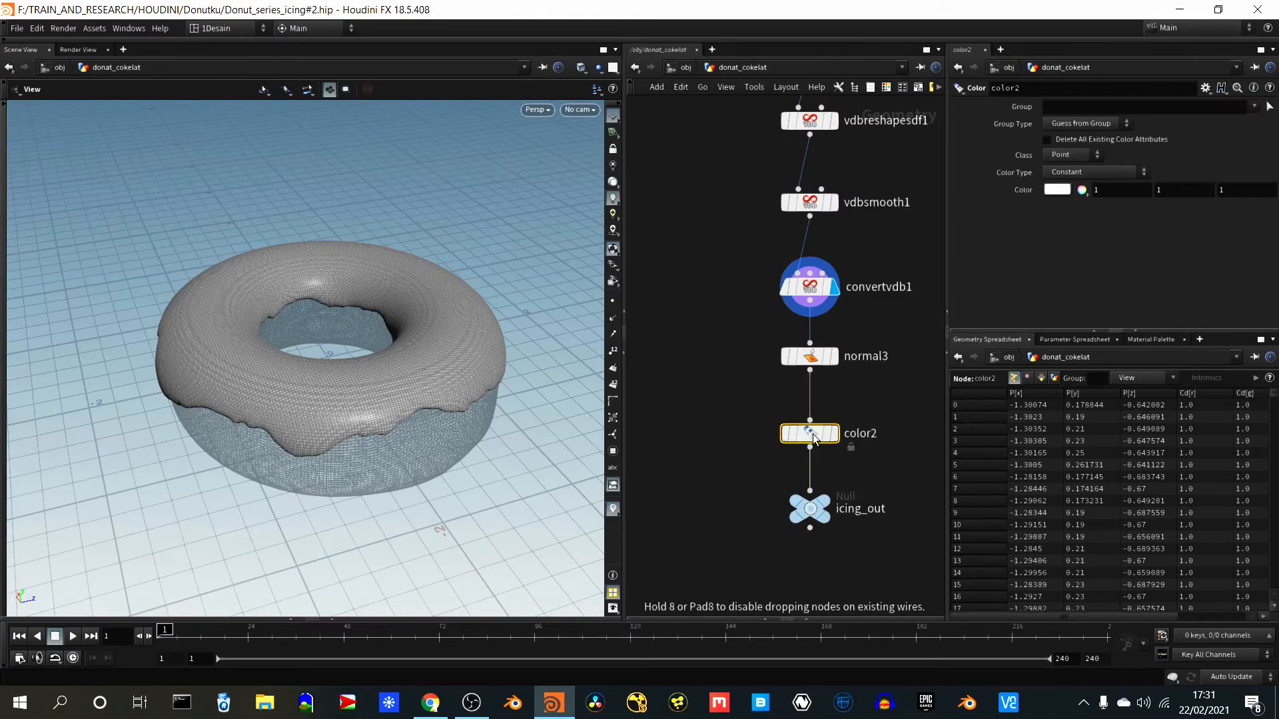
- Display the color2 result and set its colour to pink with RGB values 1, 0.179 and 0.676475
click(834, 433)
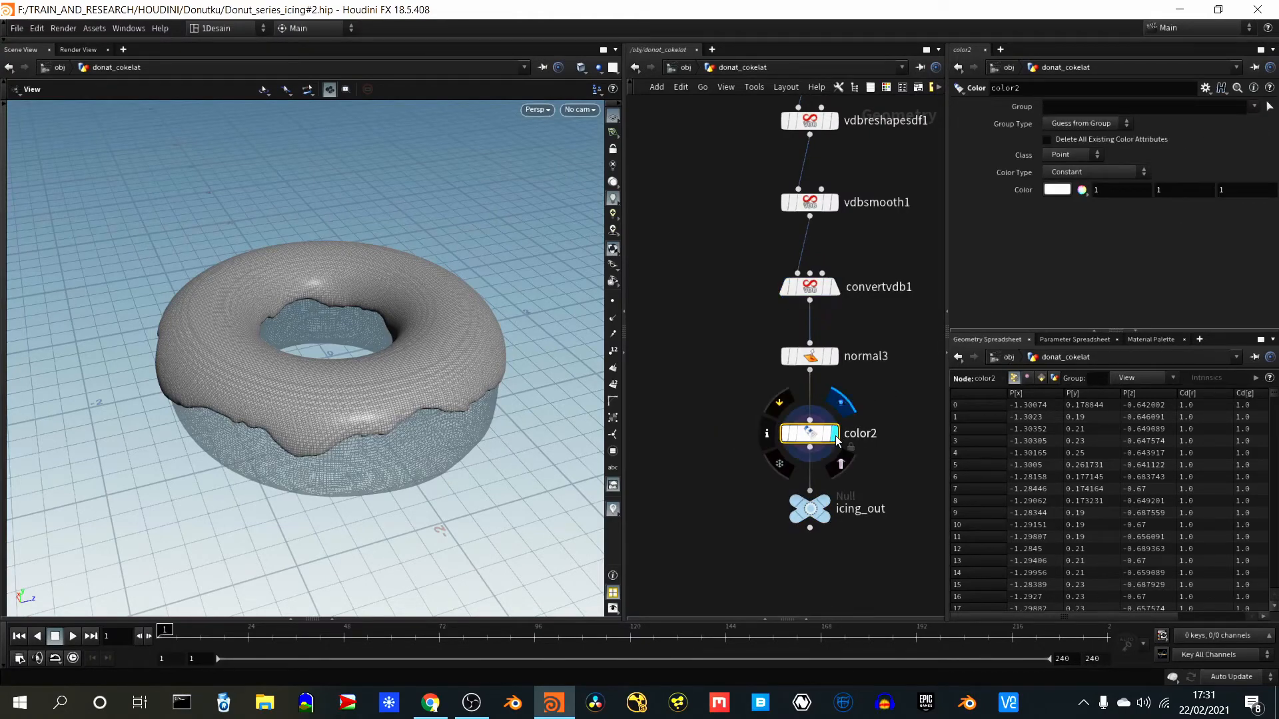
click(1054, 188)
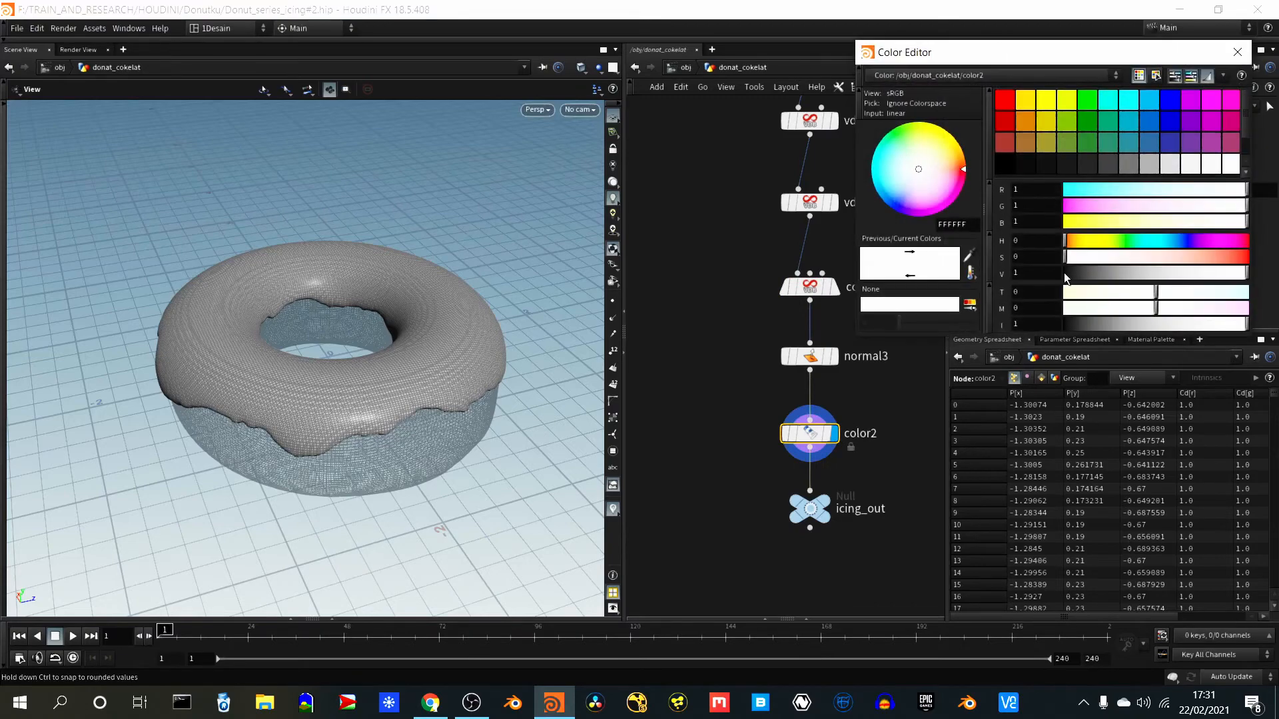
drag(1159, 205, 1113, 208)
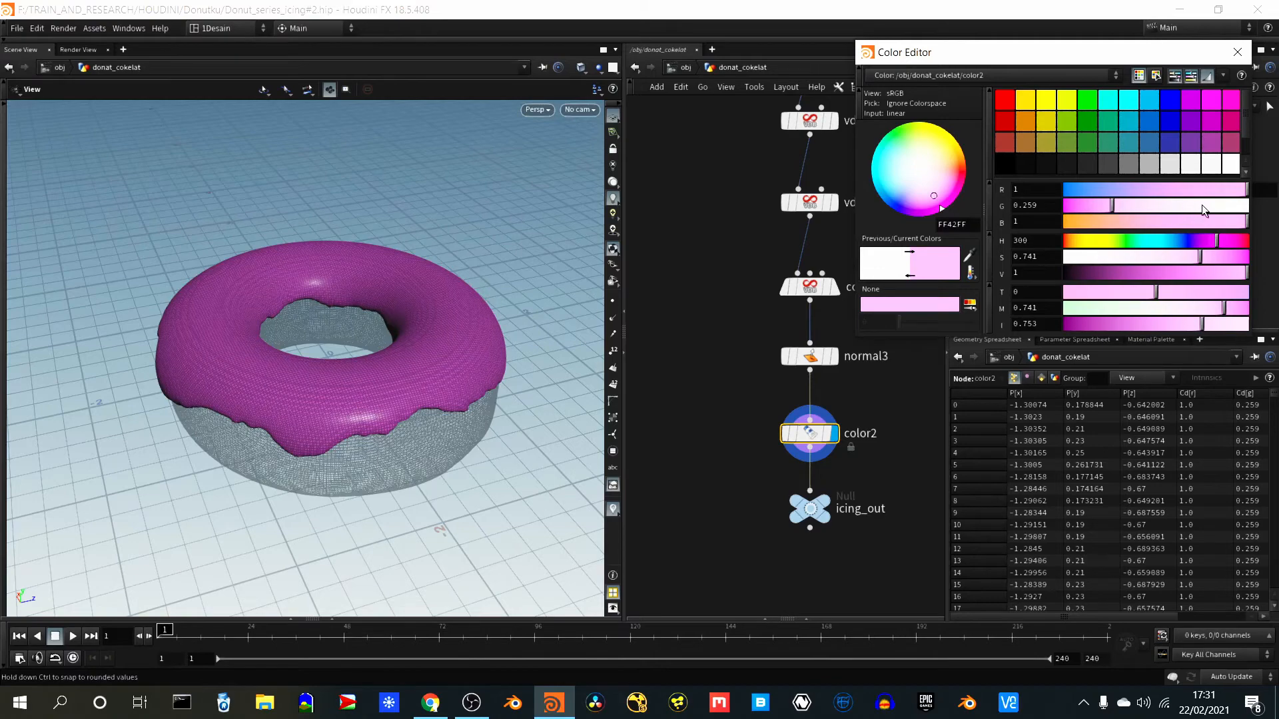
drag(1223, 220, 1193, 225)
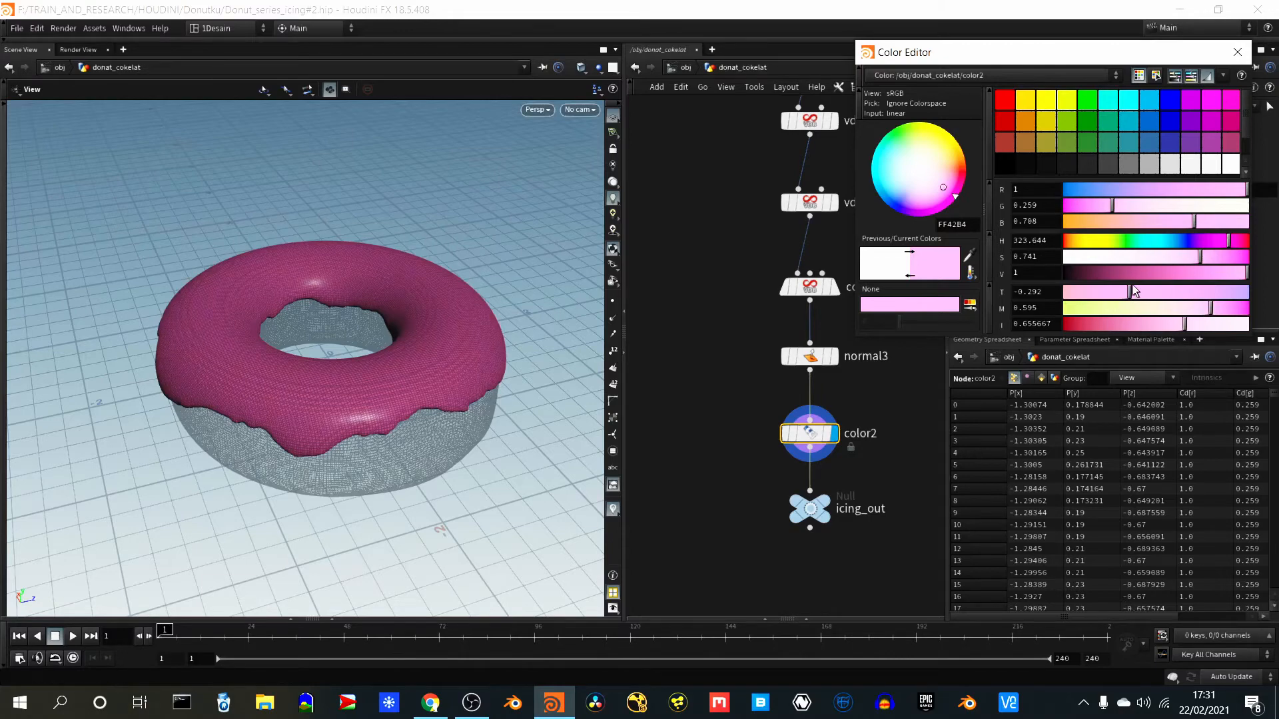
drag(1208, 256, 1214, 257)
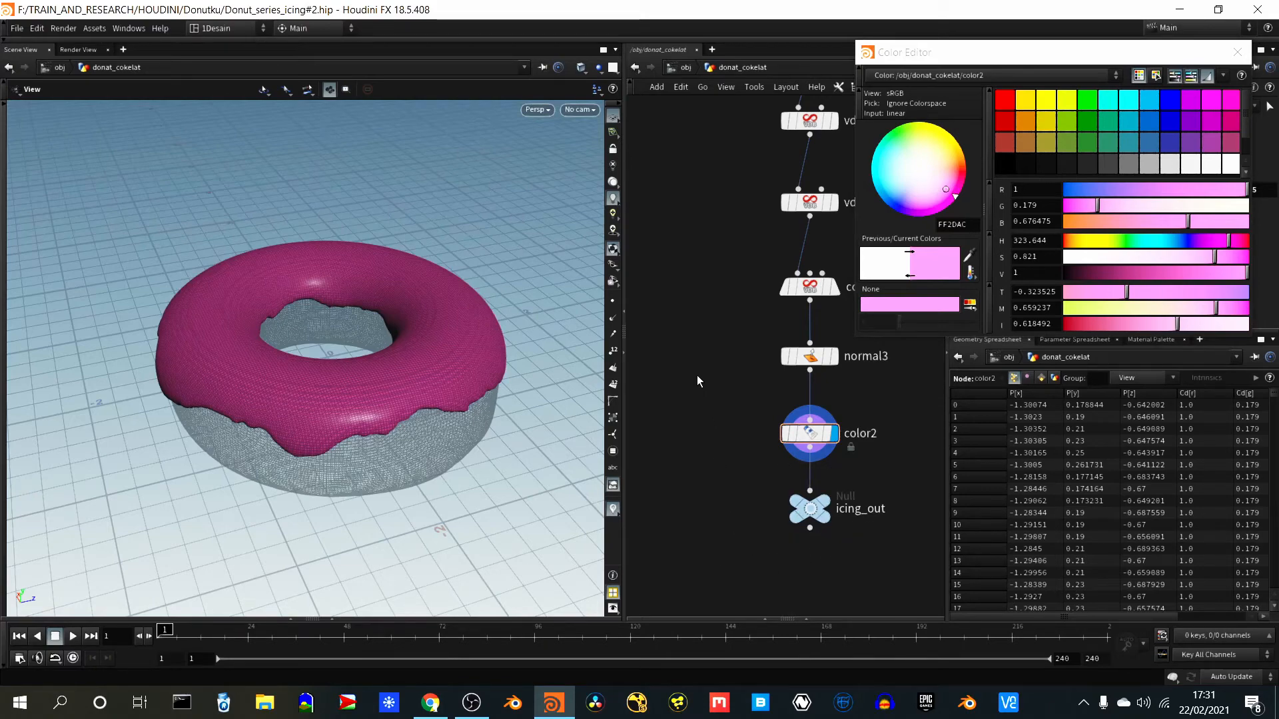
scroll(697, 375, down, 4)
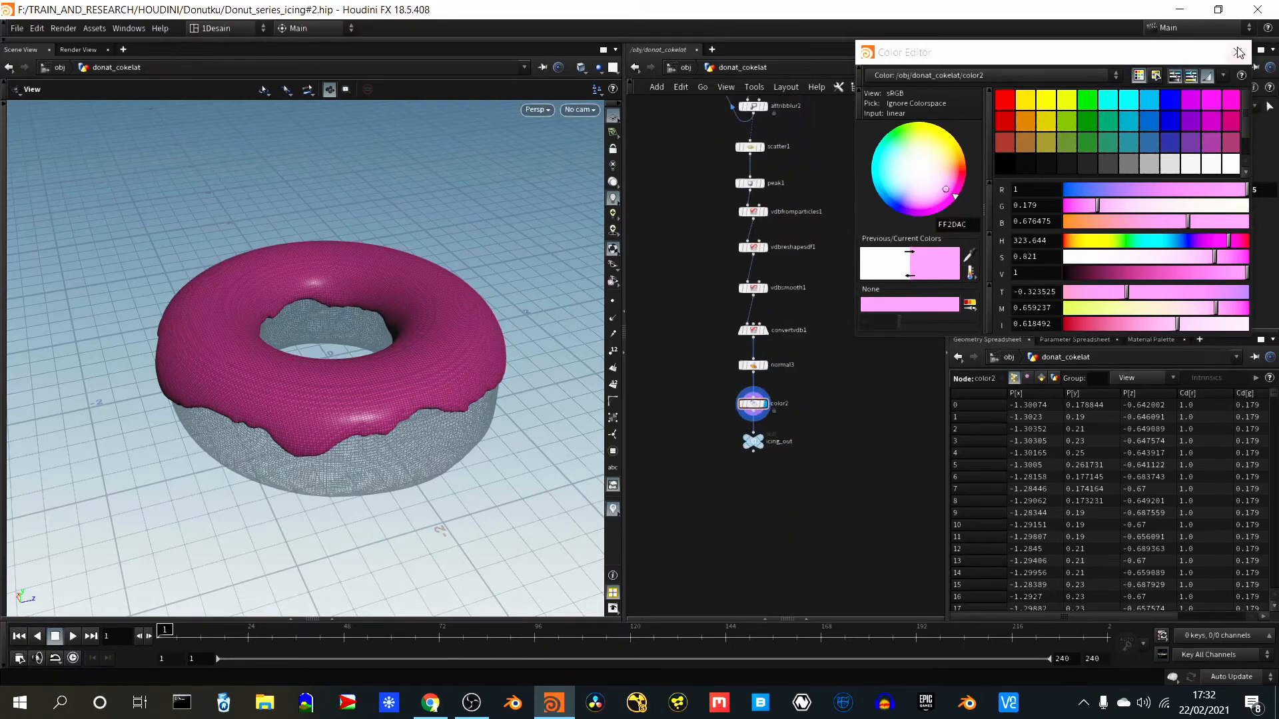
click(1237, 52)
- Add a Merge node below icing_out, between the icing and dough branches
scroll(810, 389, down, 5)
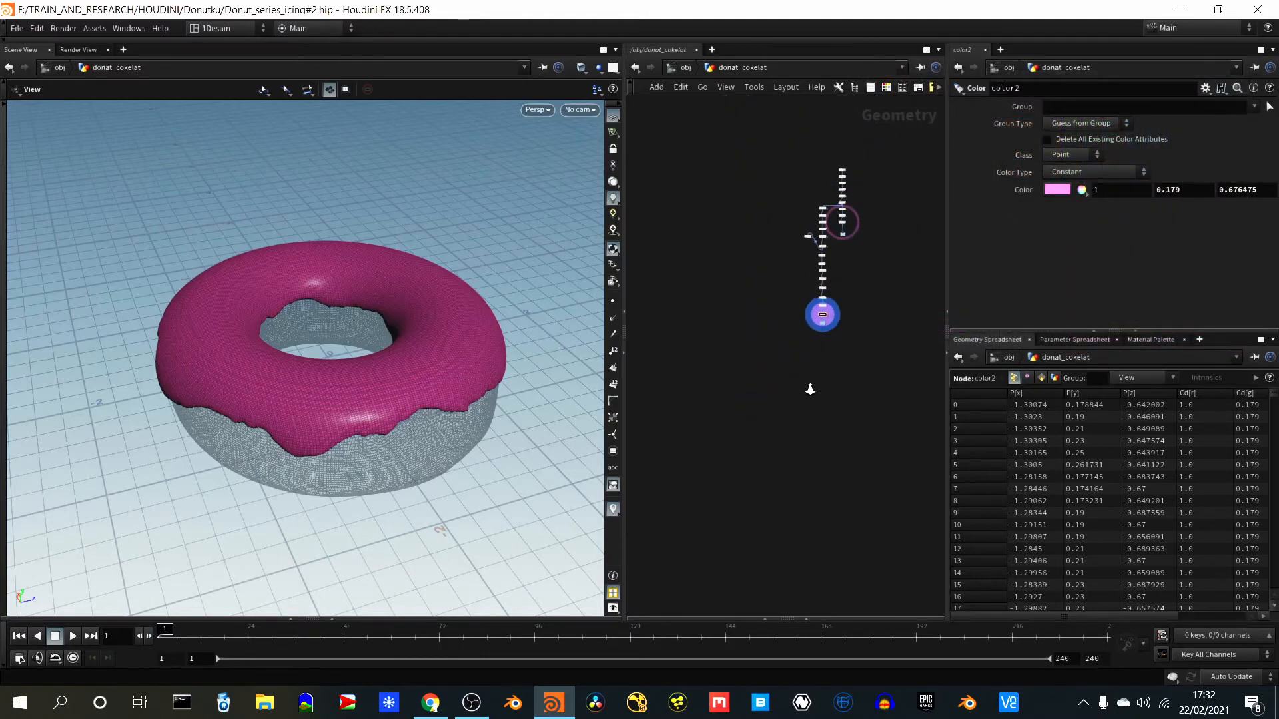
scroll(829, 365, up, 3)
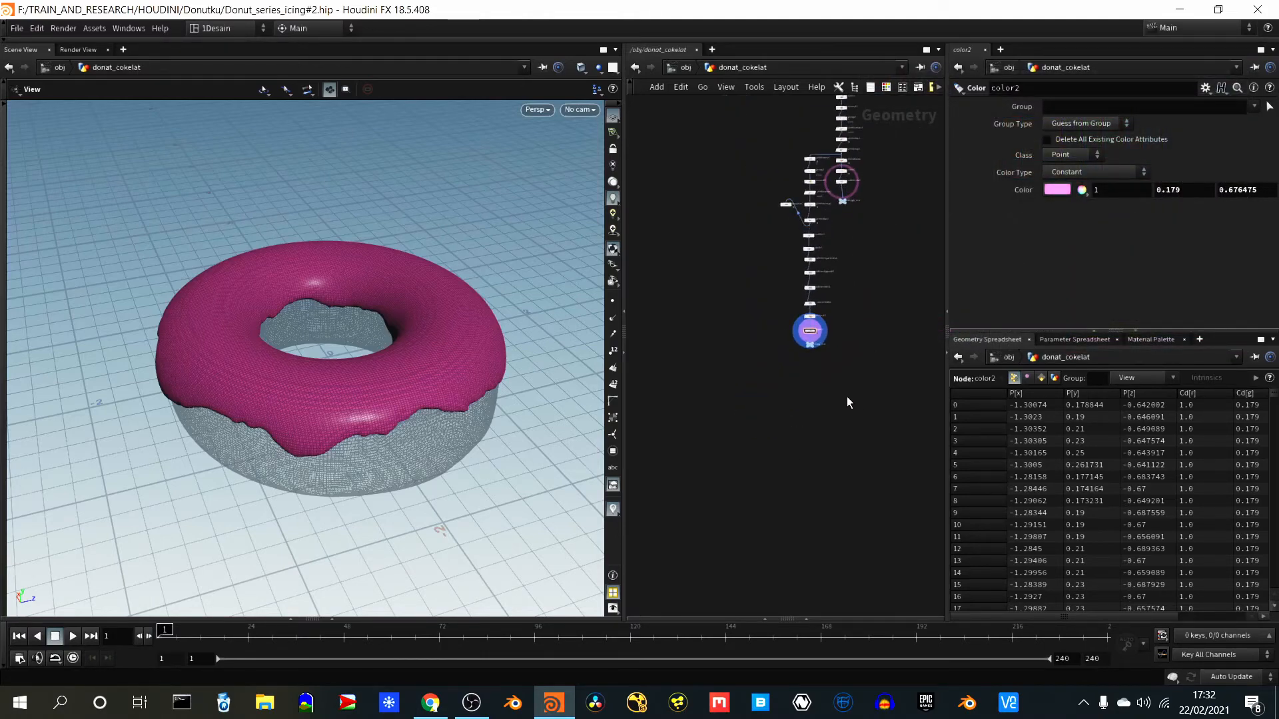
key(Tab)
text(merge)
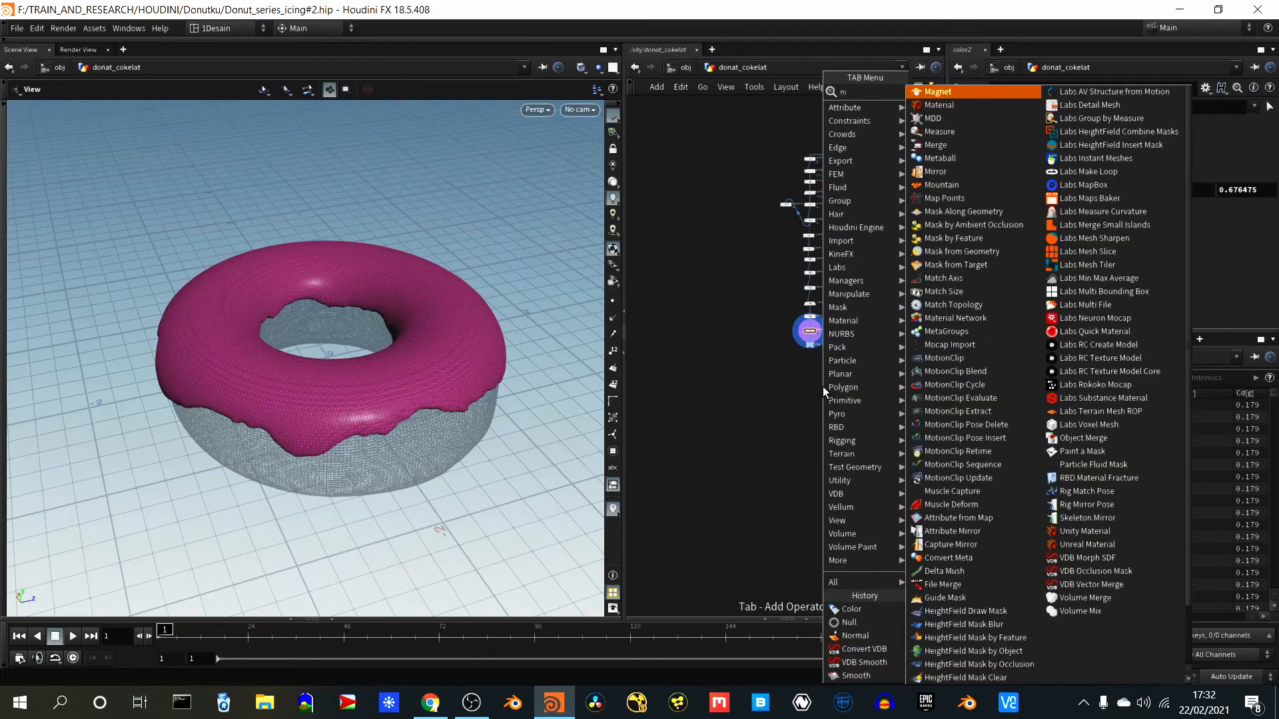
key(Return)
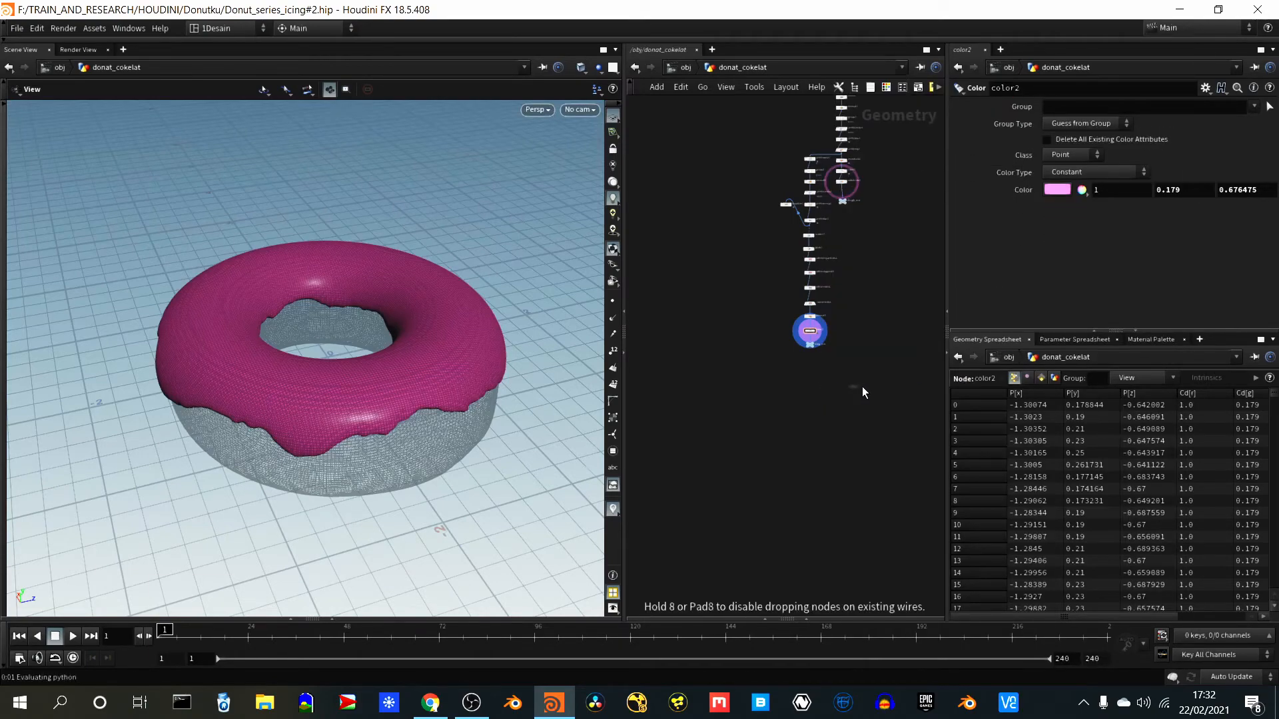
click(835, 366)
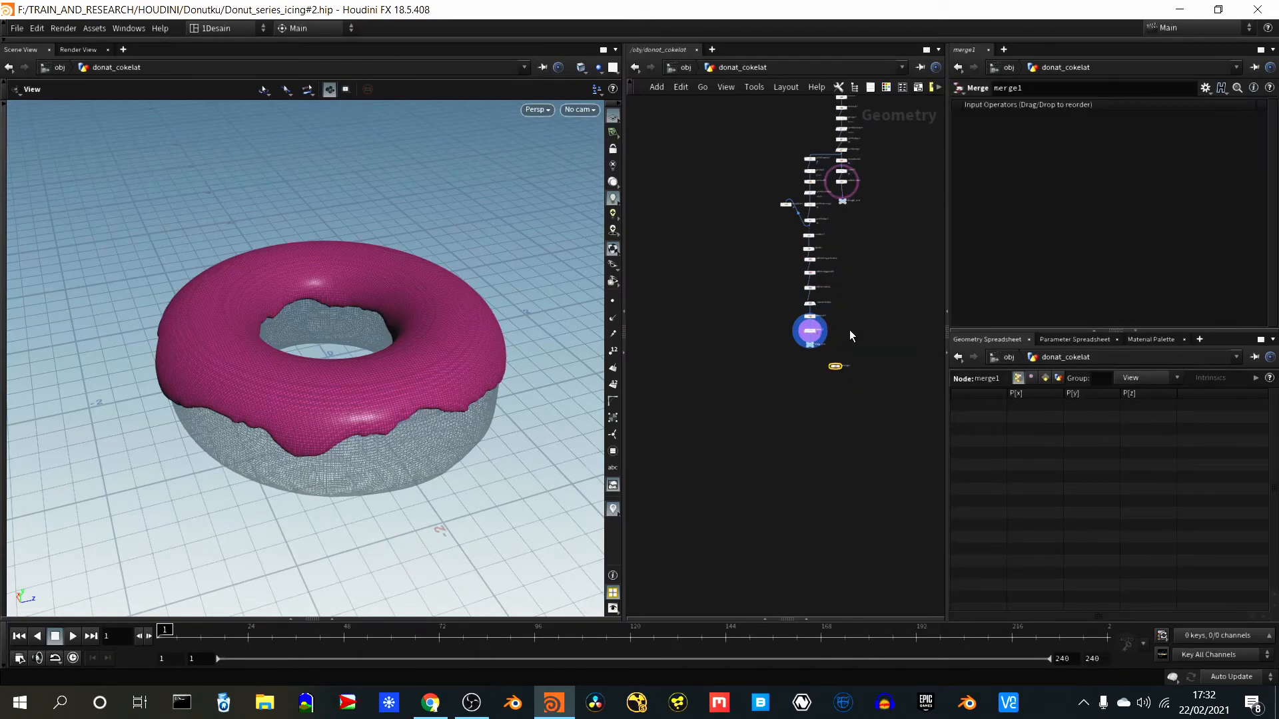
scroll(849, 330, up, 6)
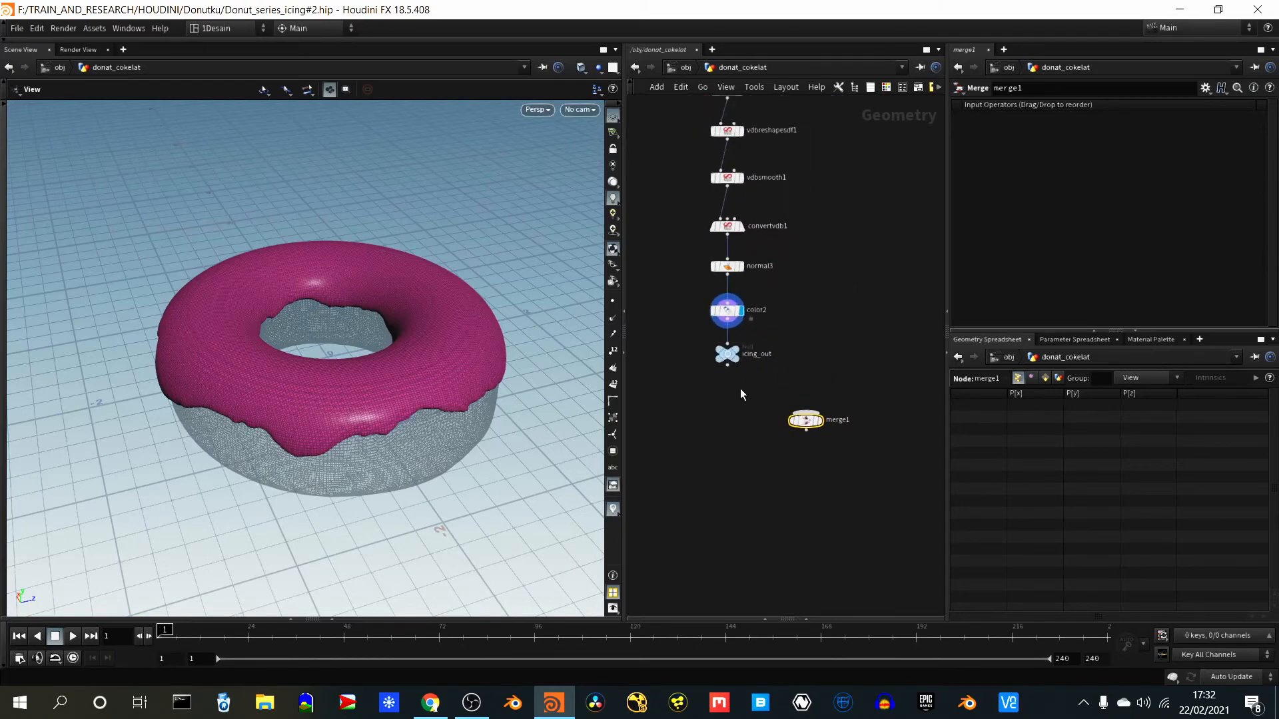
- Connect icing_out and dough_out to merge1 and display the combined donut
drag(727, 365, 796, 413)
middle_drag(870, 237, 857, 469)
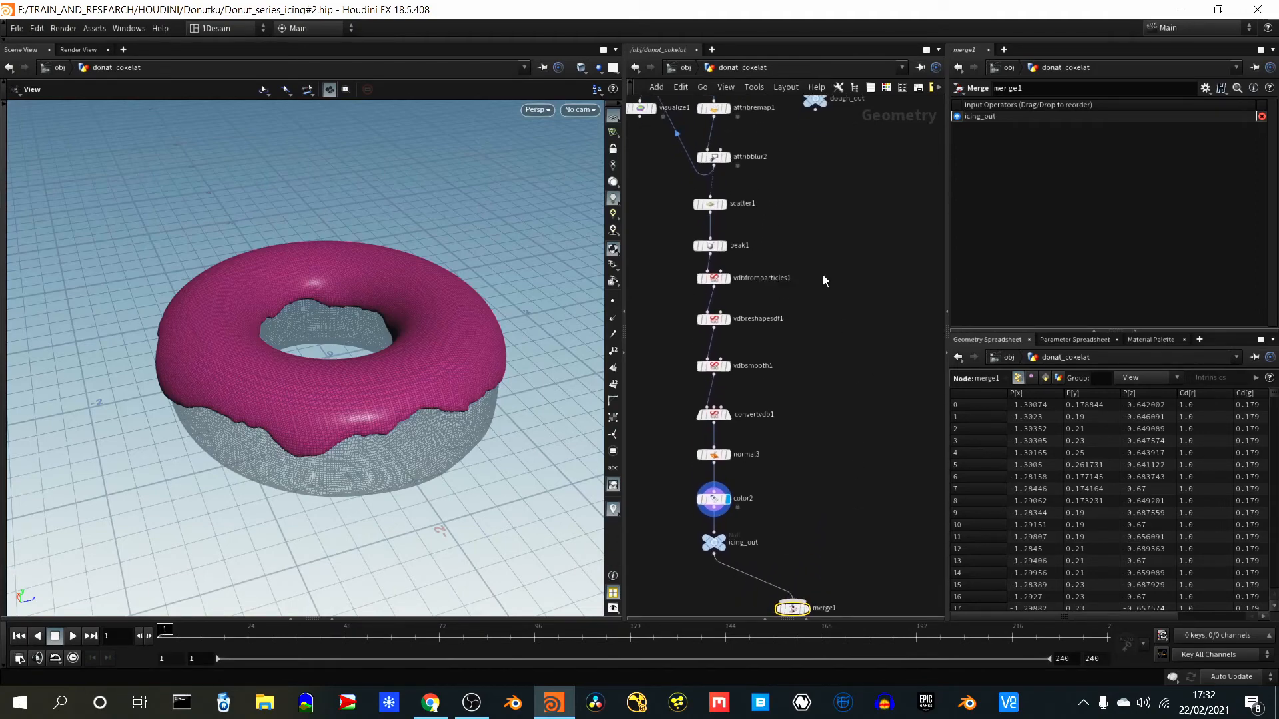
drag(815, 108, 810, 543)
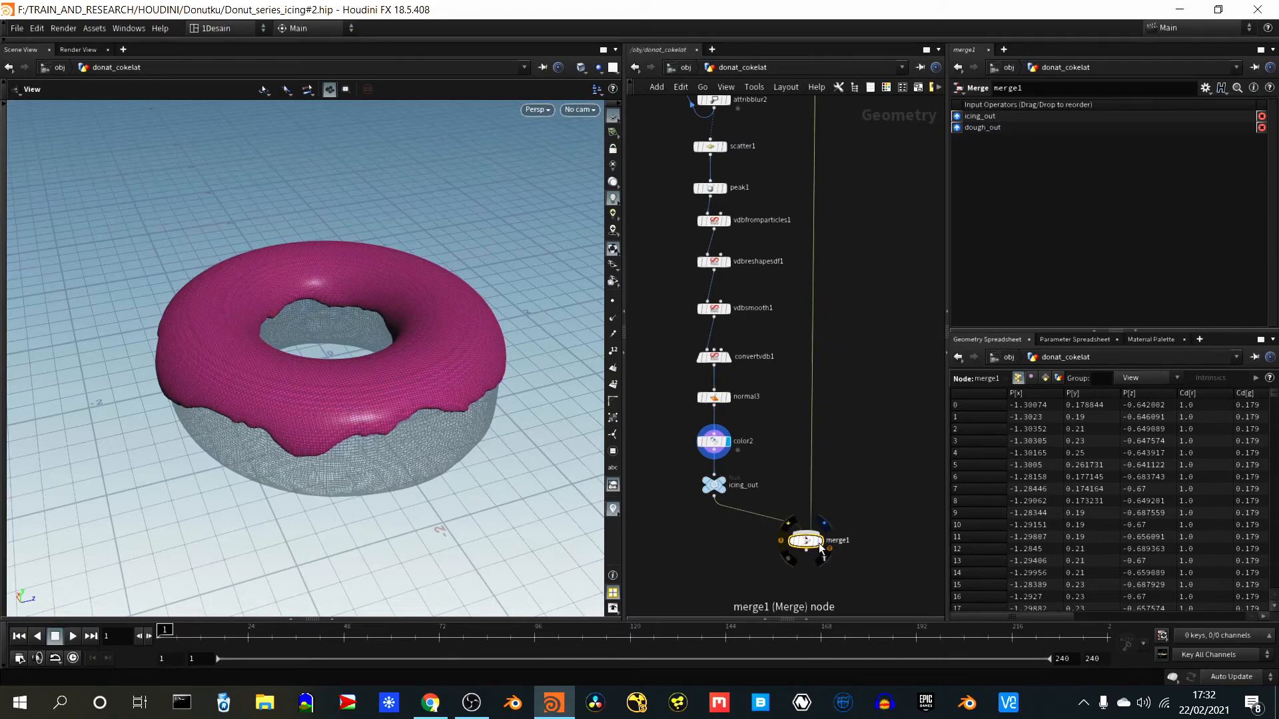
click(821, 548)
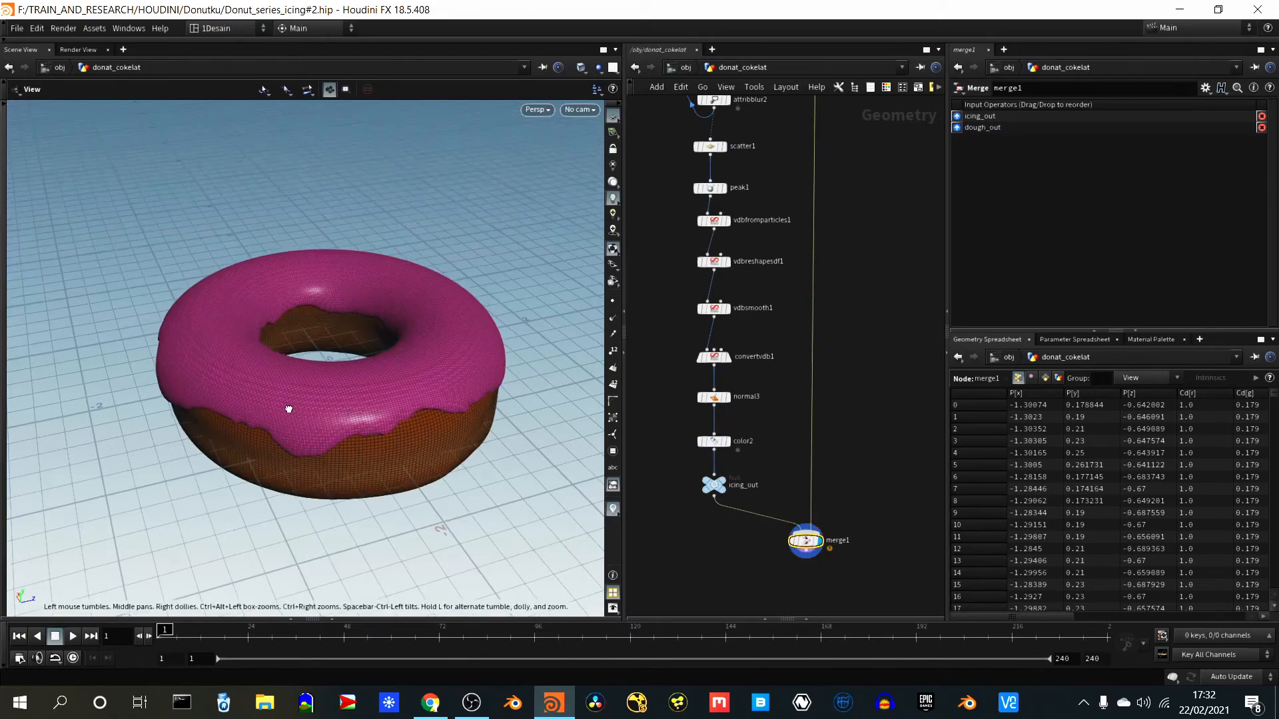
drag(289, 409, 292, 445)
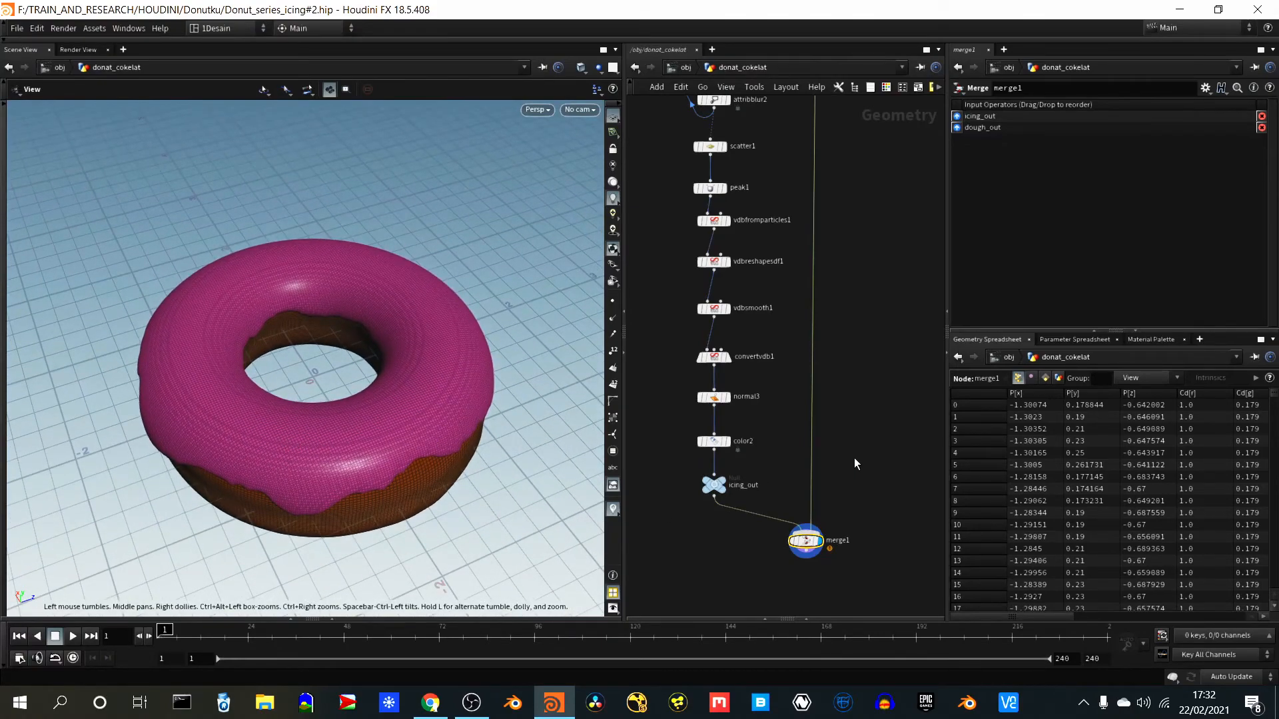
- Examine how the dough and icing branches of the node network run down to merge1
scroll(854, 459, up, 3)
scroll(854, 459, down, 2)
scroll(854, 458, up, 2)
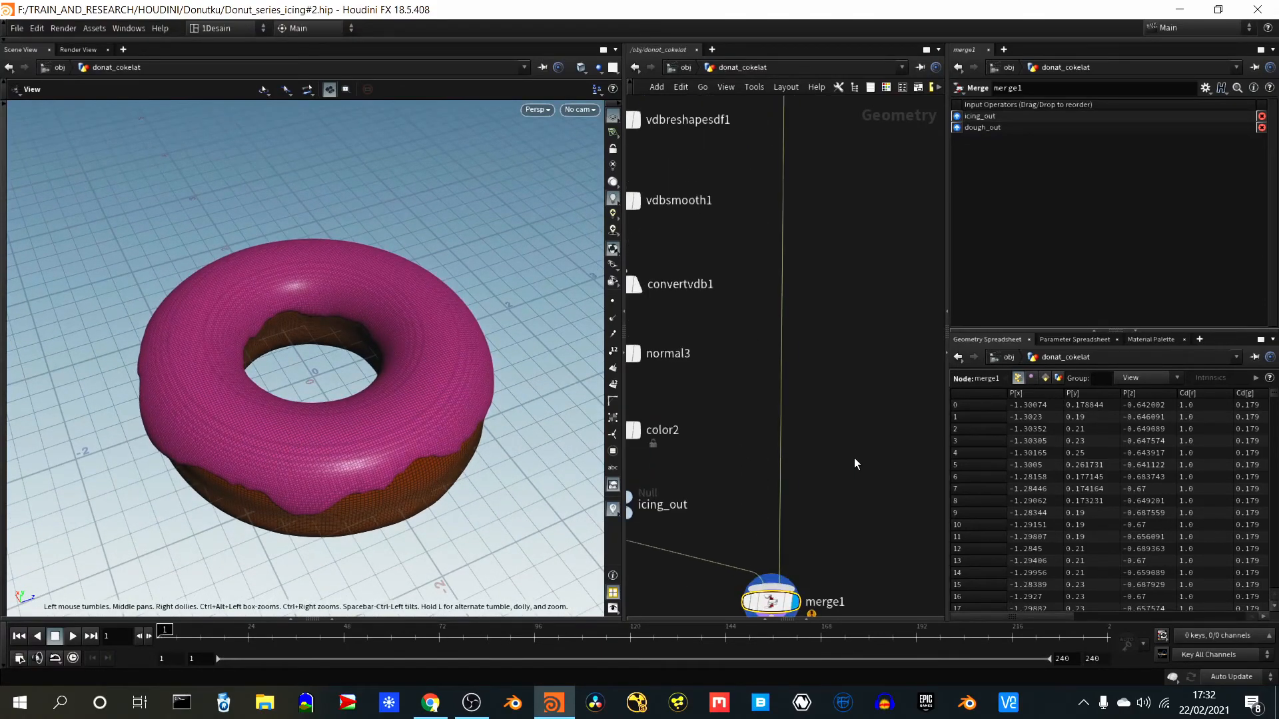
right_drag(844, 399, 842, 433)
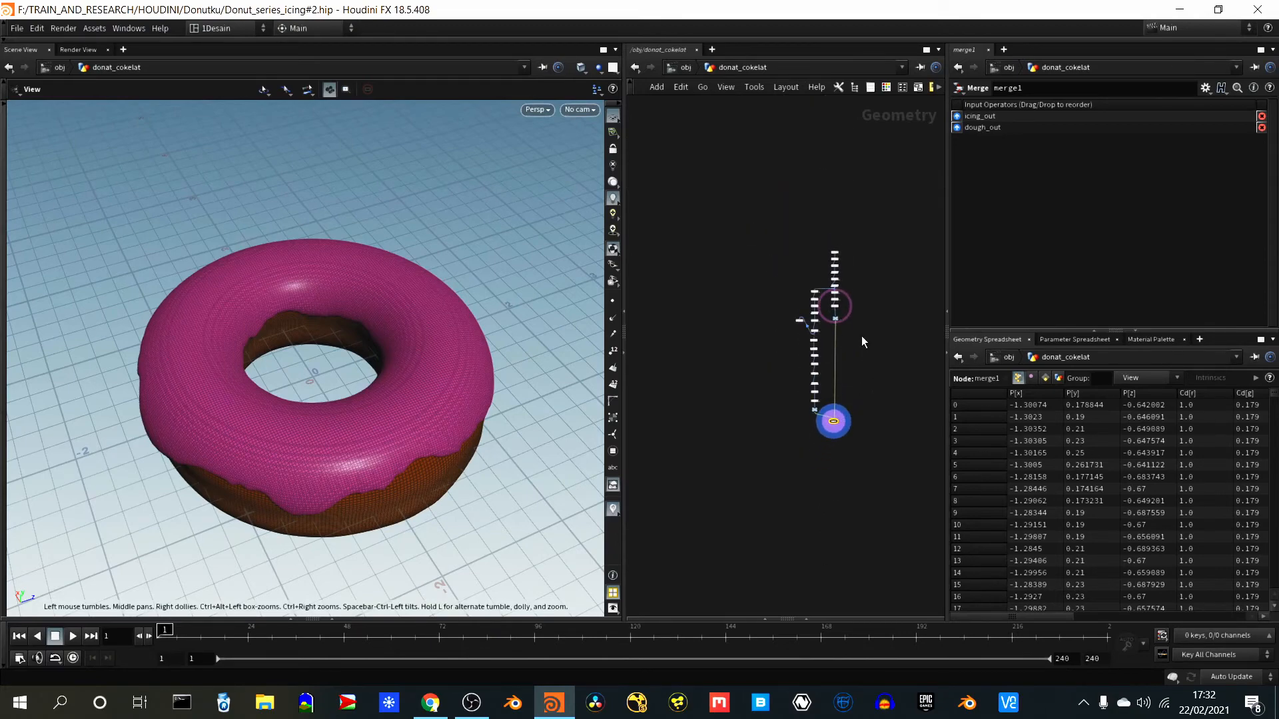
right_drag(861, 342, 872, 273)
middle_drag(853, 432, 870, 394)
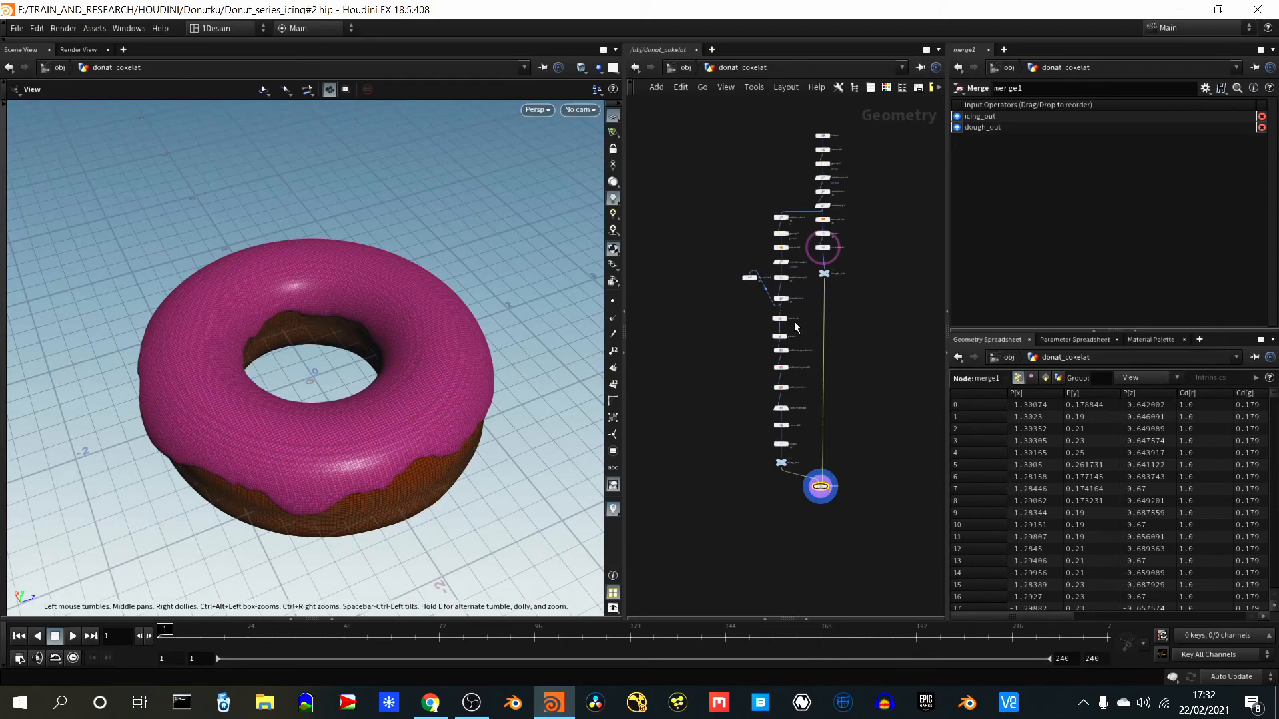
- Try several Keep by Normals spread angles on group2 to vary the icing coverage, ending with a value of 40
right_drag(769, 199, 758, 229)
drag(842, 246, 849, 247)
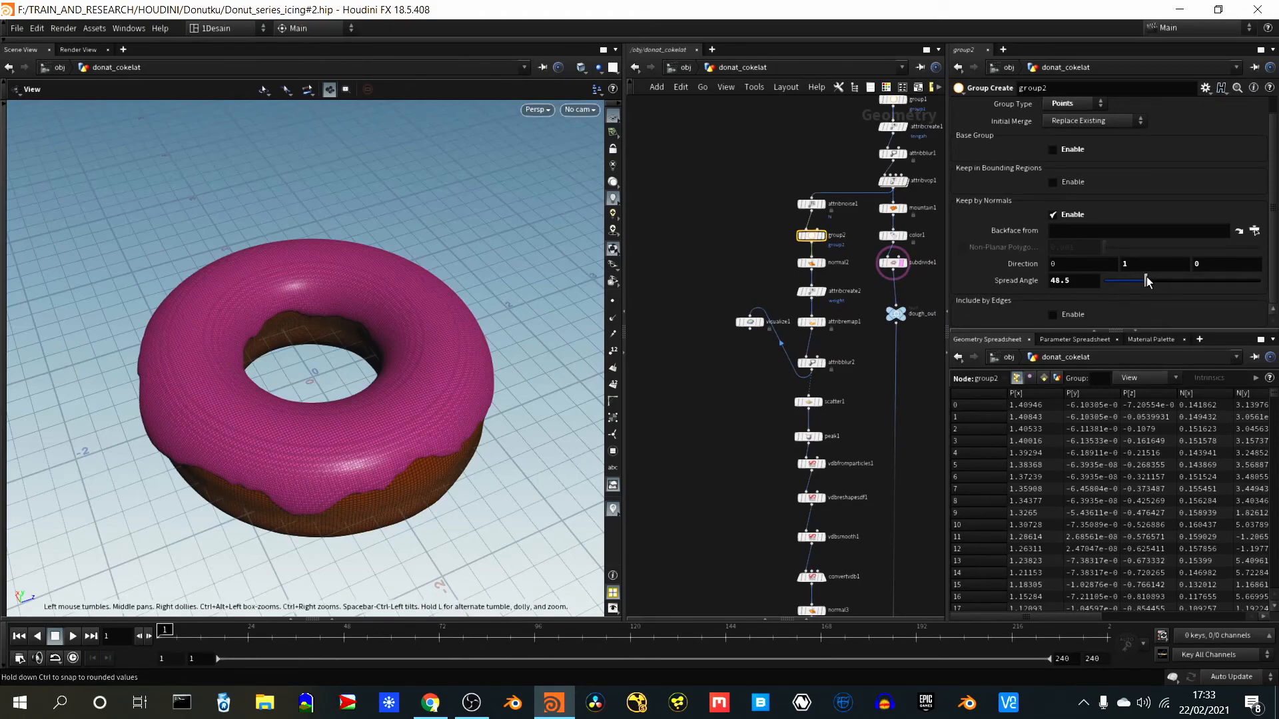
drag(1146, 280, 1134, 285)
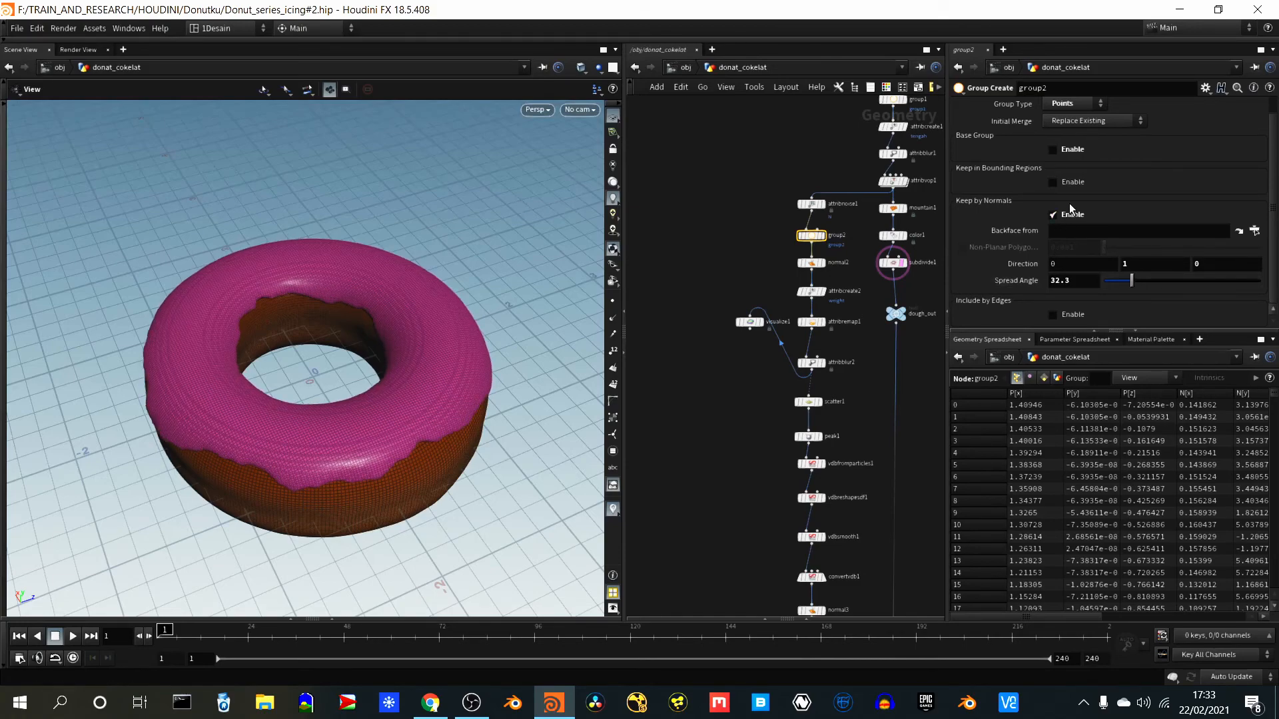
drag(251, 519, 400, 526)
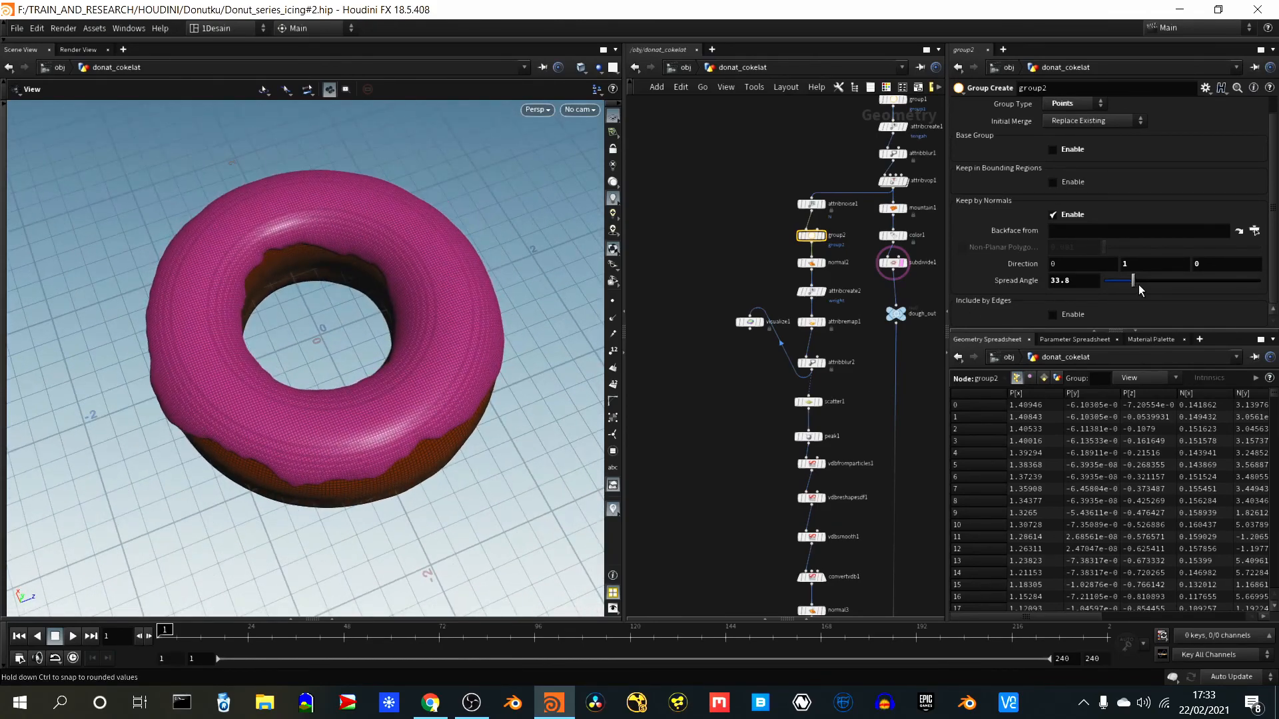
drag(1137, 285, 1136, 285)
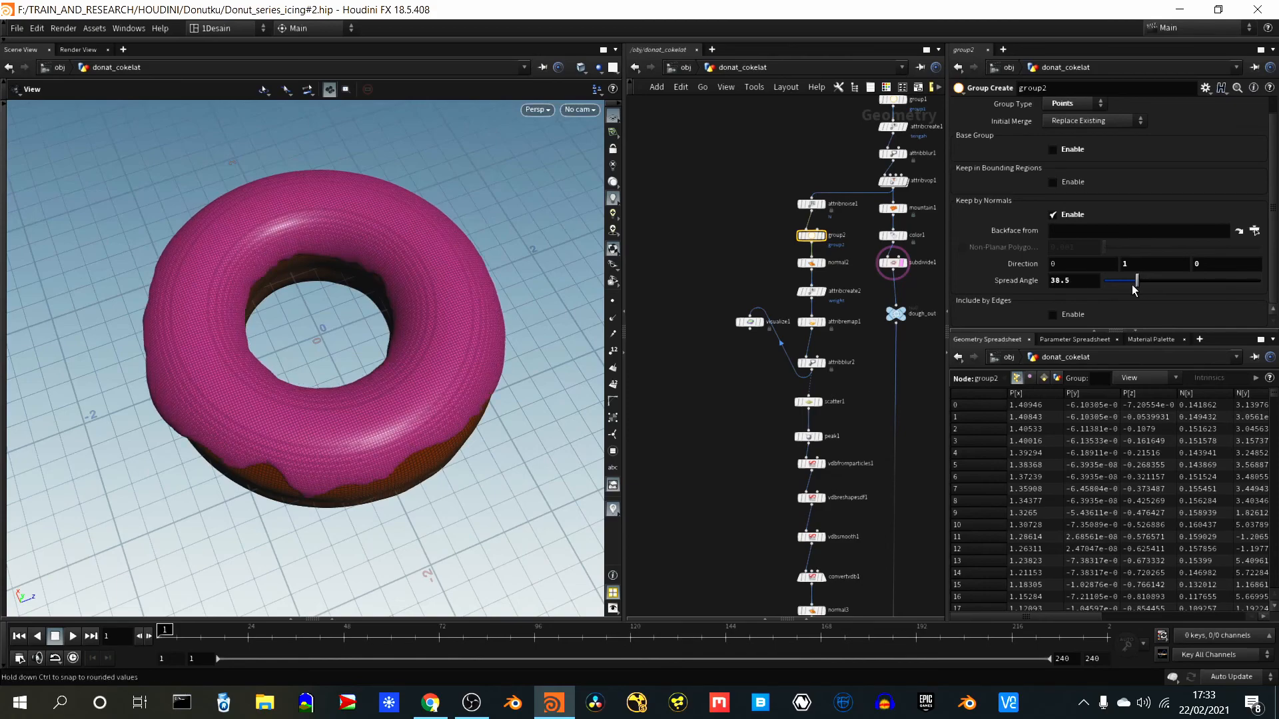
click(1124, 285)
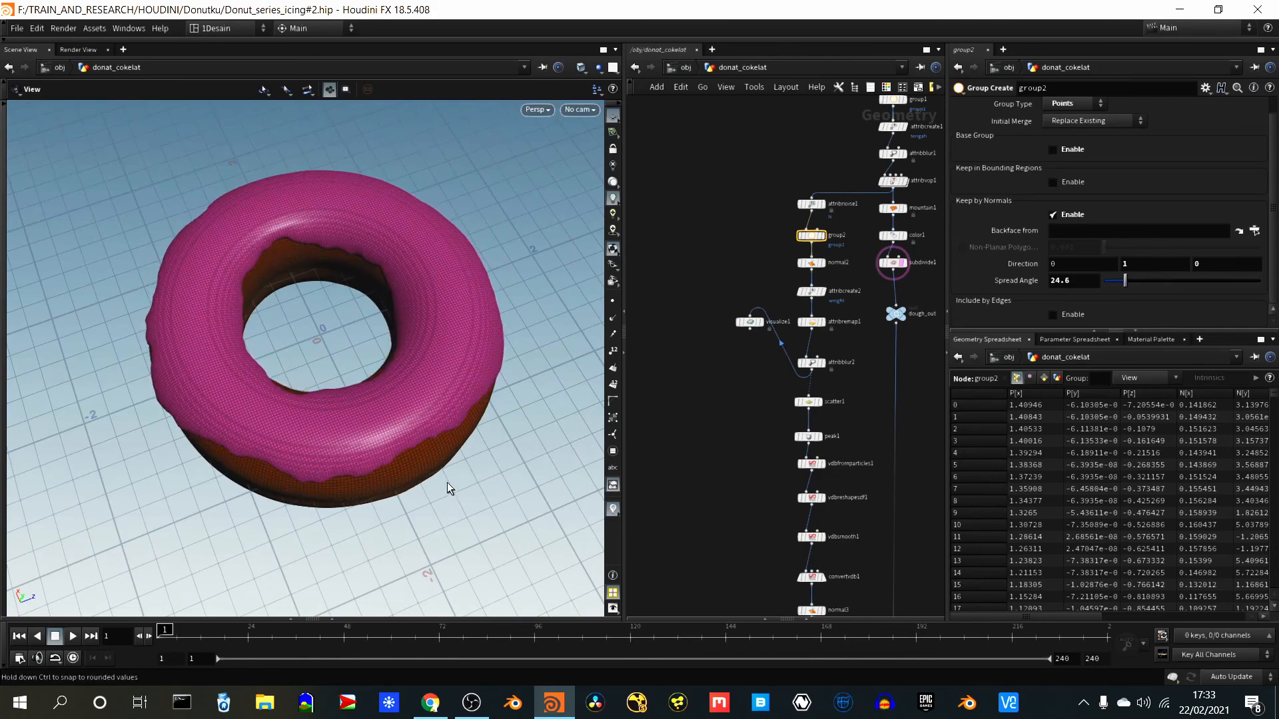
drag(327, 404, 341, 295)
drag(332, 335, 470, 400)
right_drag(504, 413, 448, 302)
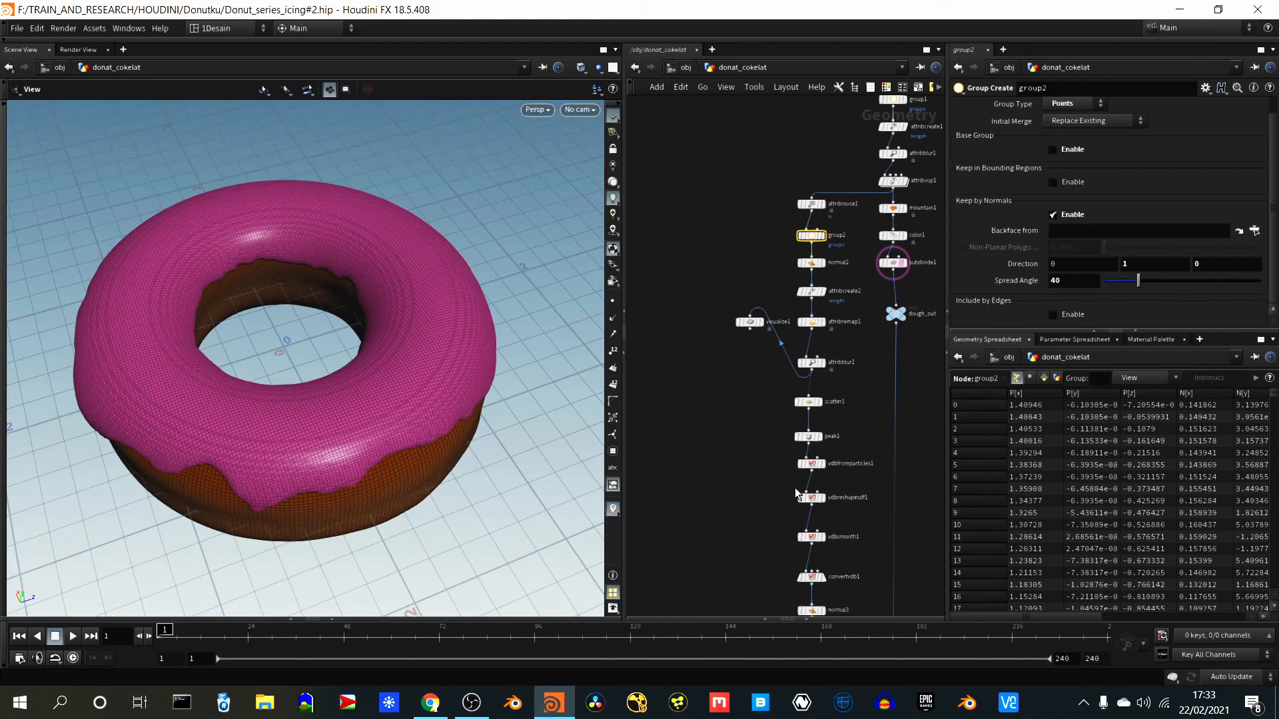
middle_drag(760, 497, 716, 382)
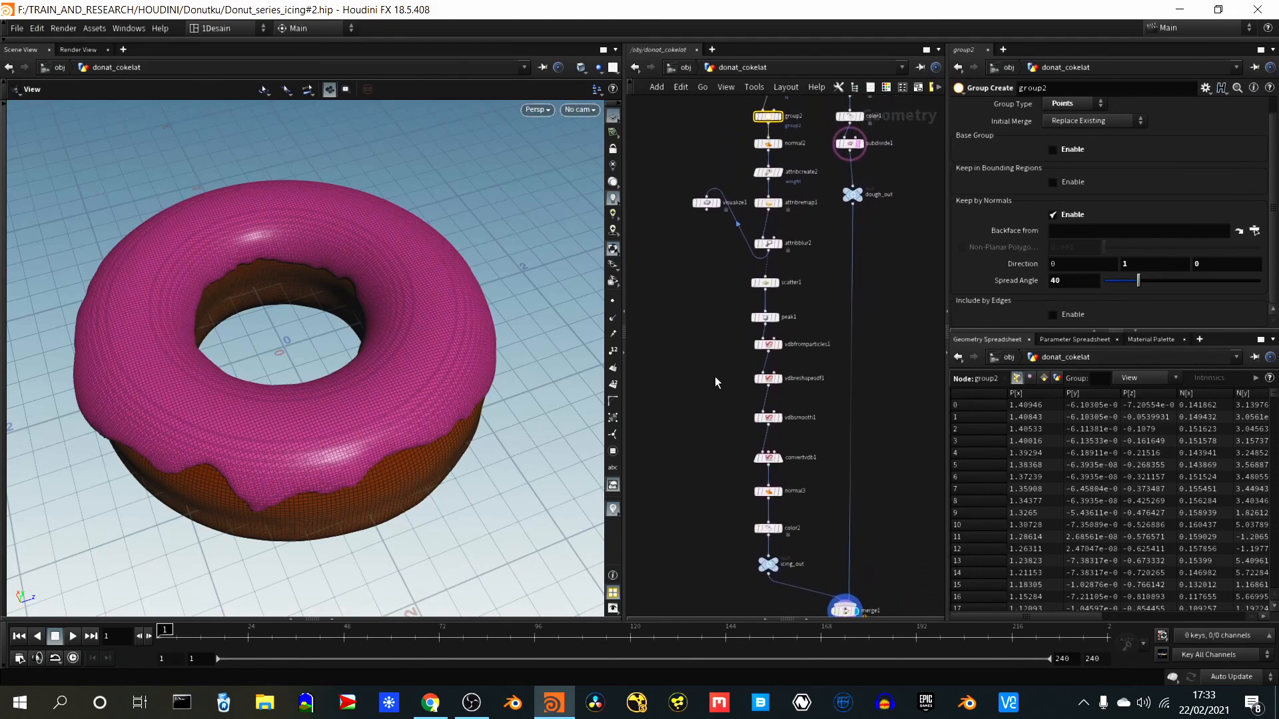